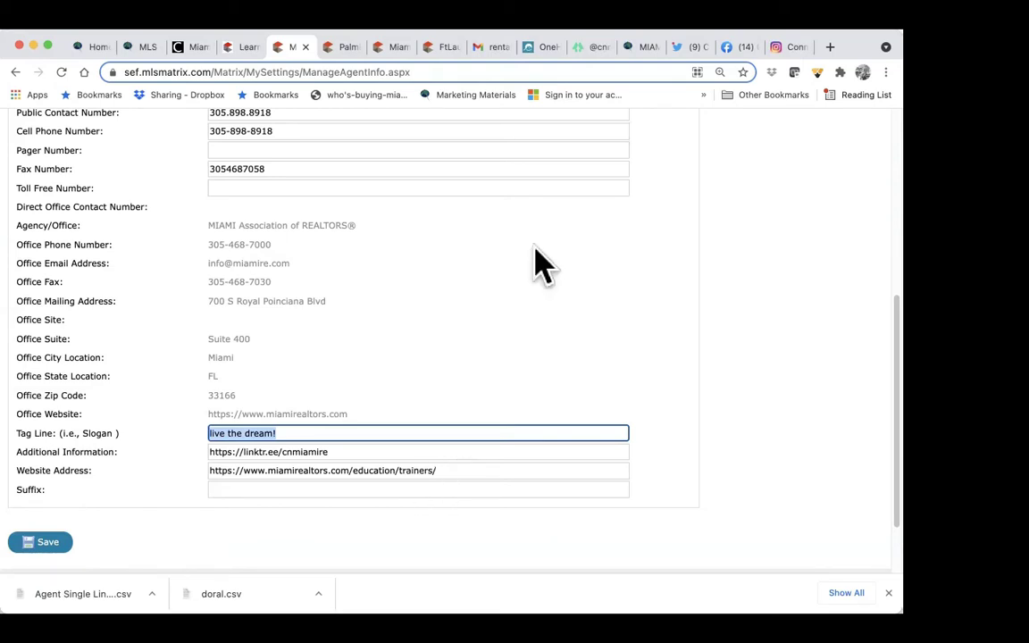
Step: Copy the Linktree page address and paste it over the Additional Information link
left_click(590, 49)
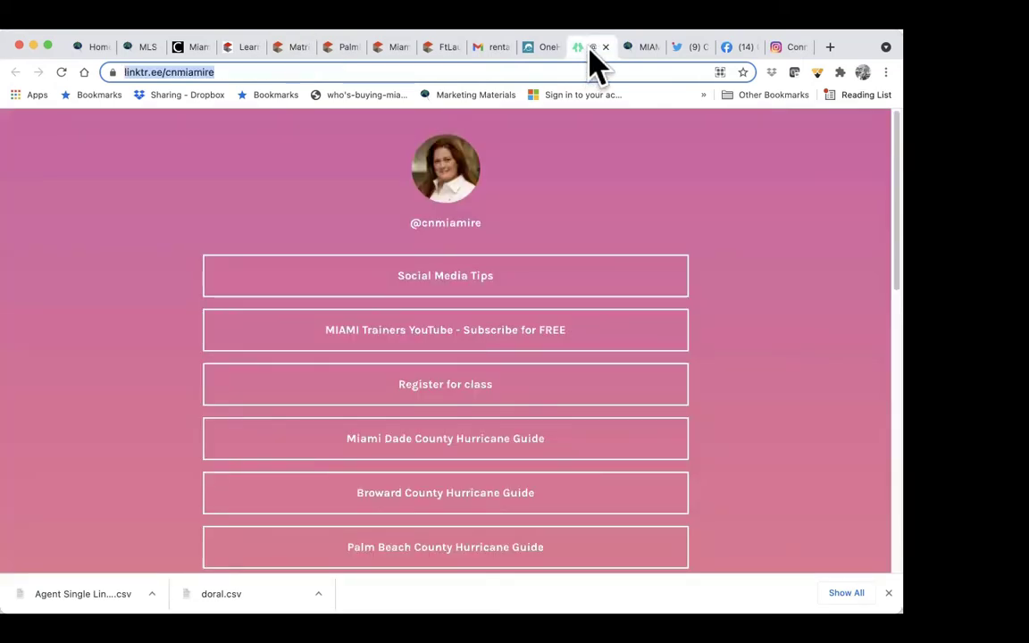
left_click_drag(404, 69, 103, 70)
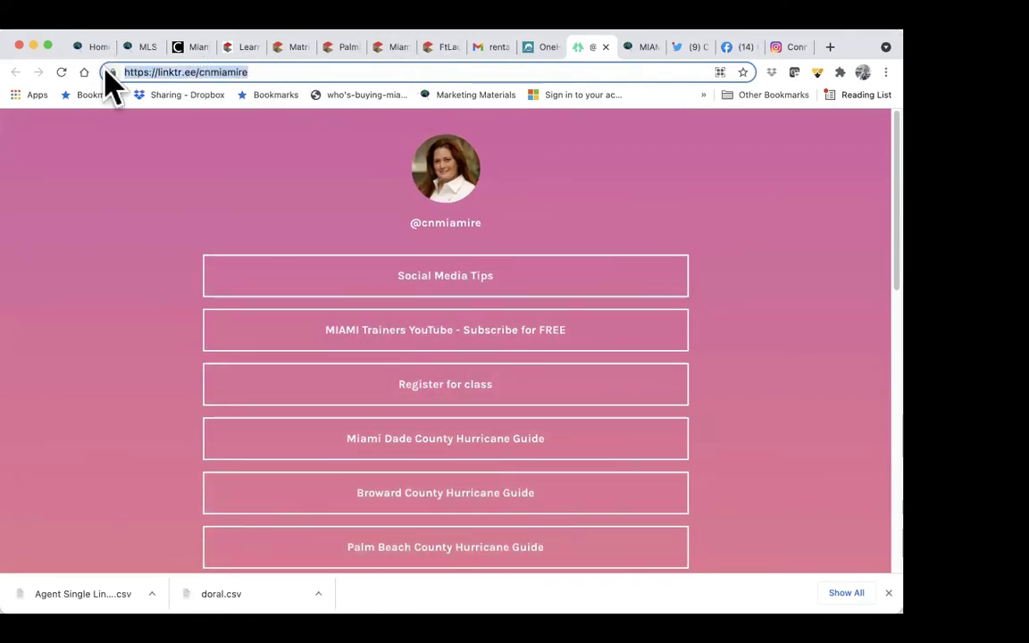
right_click(231, 72)
left_click(262, 171)
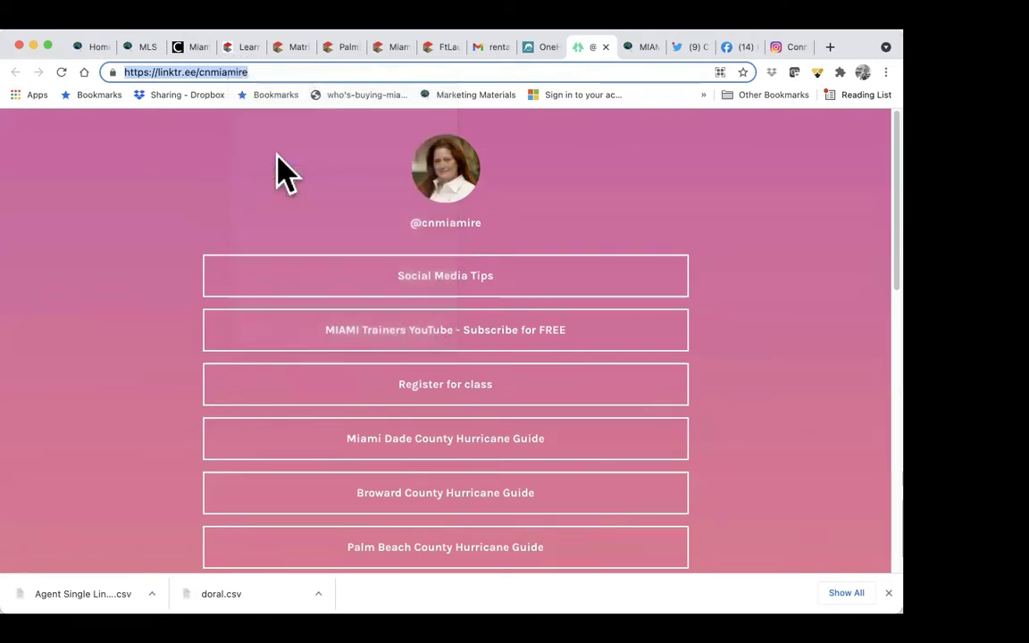
left_click(291, 47)
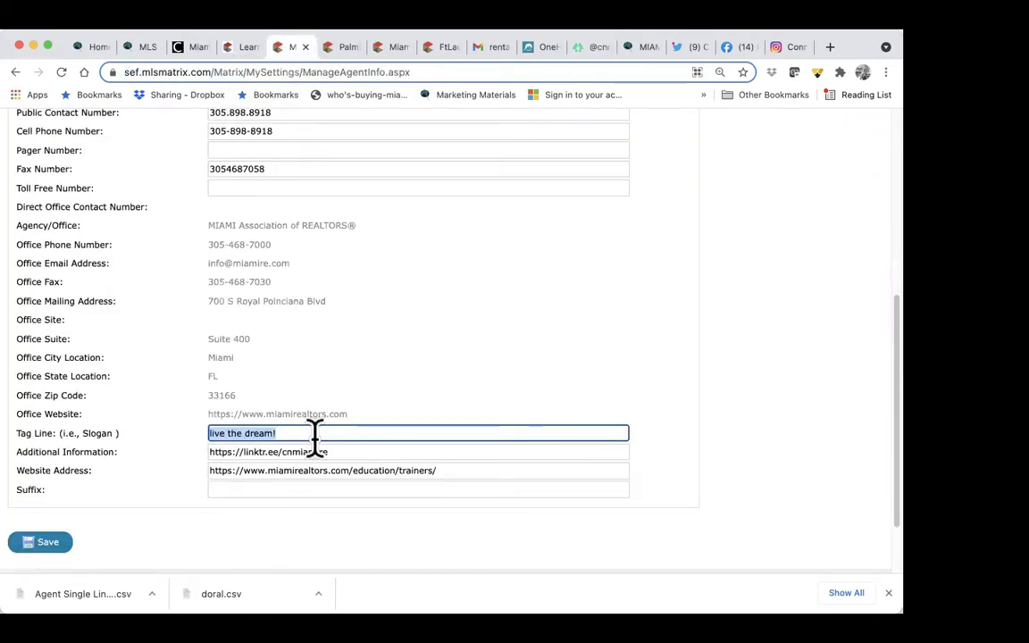
left_click_drag(327, 450, 190, 441)
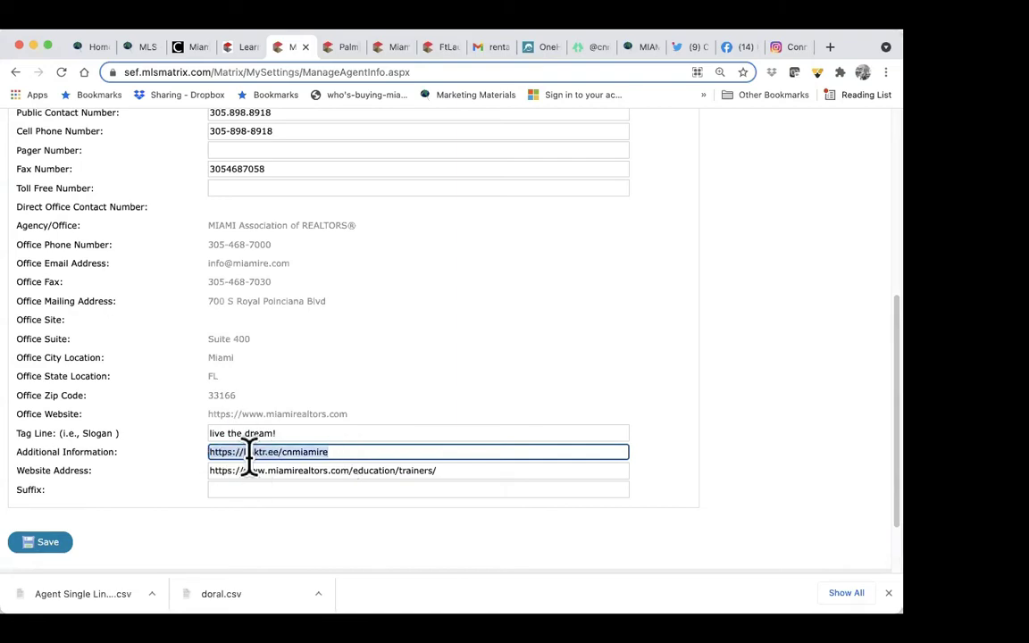
right_click(253, 452)
left_click(299, 427)
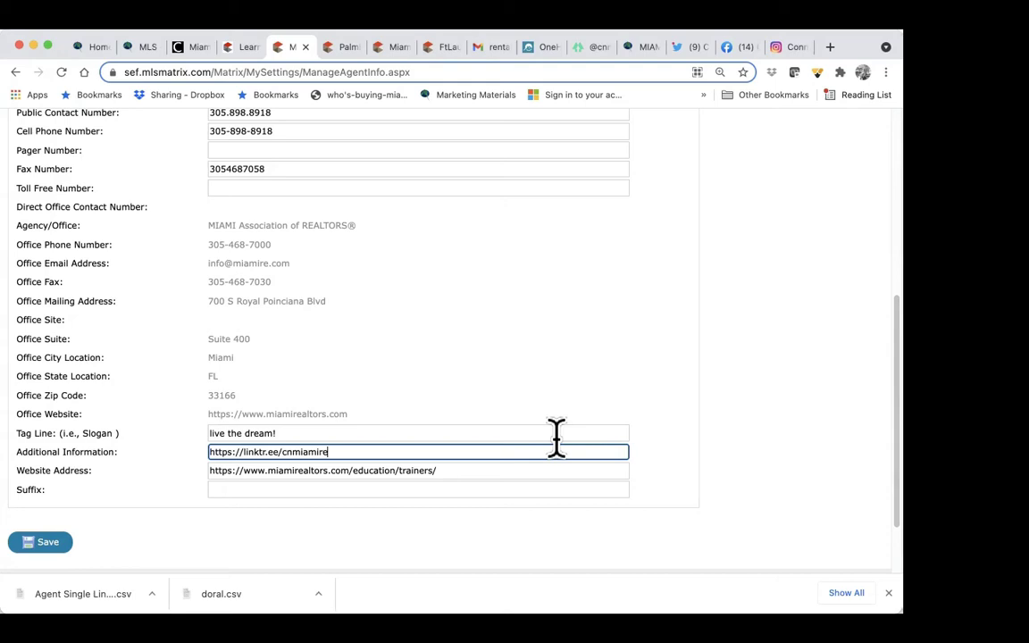
left_click_drag(483, 474, 200, 486)
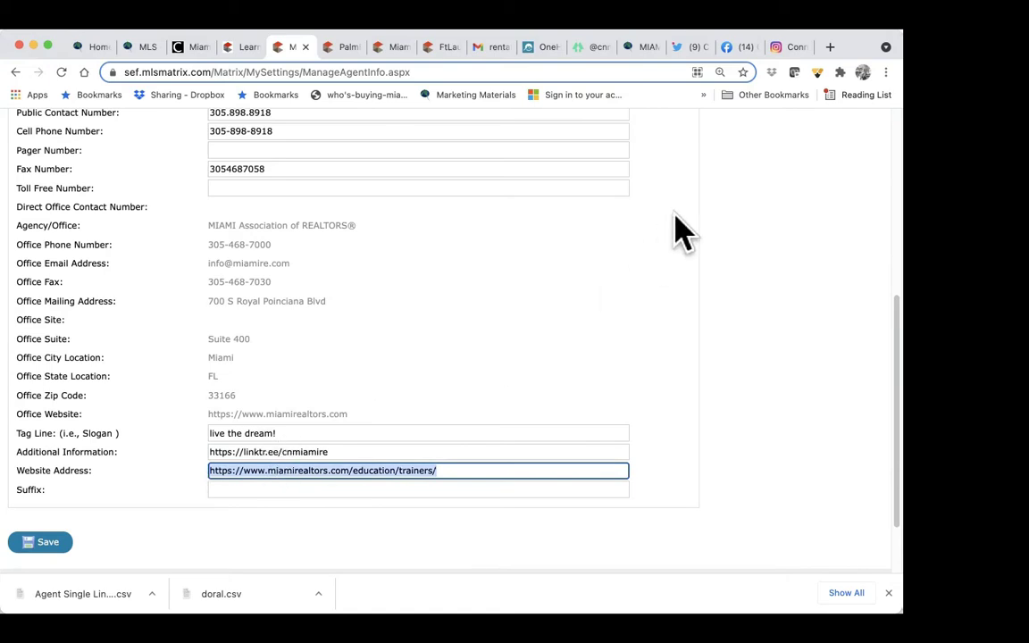
left_click(643, 47)
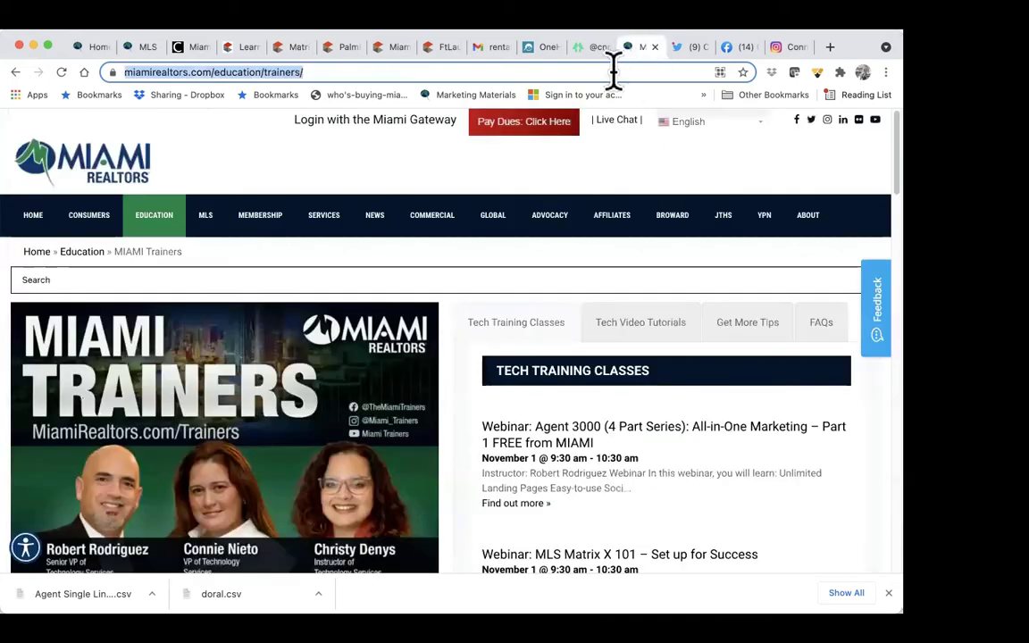
left_click(454, 69)
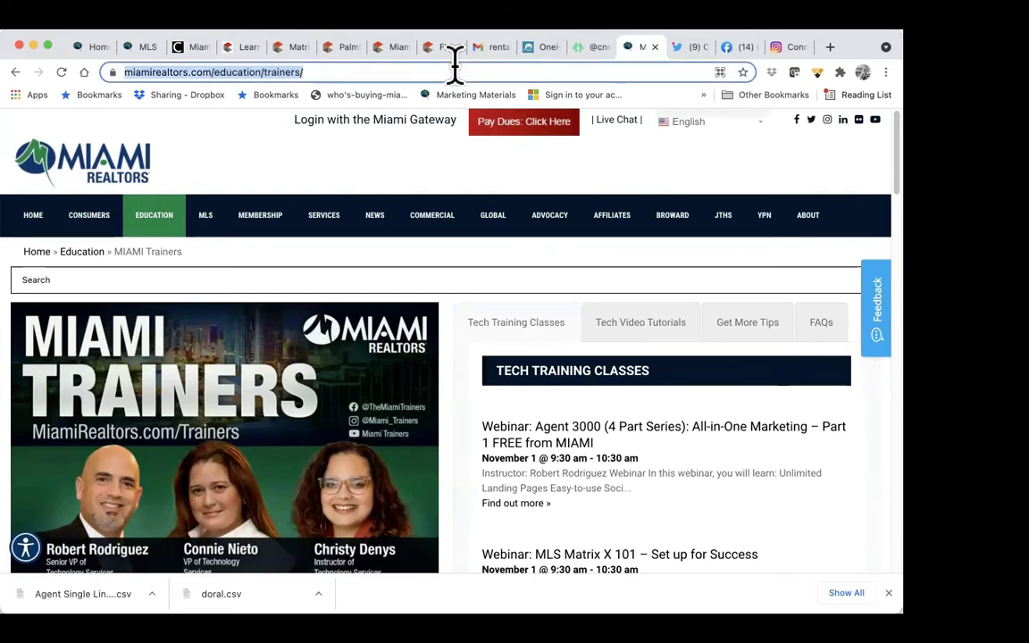
right_click(456, 71)
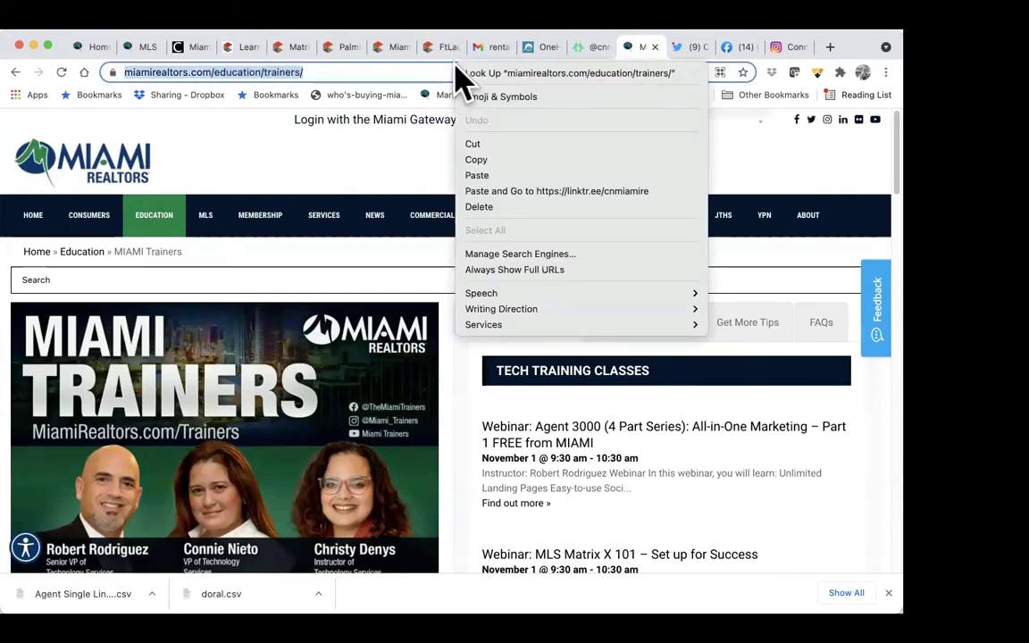
left_click(490, 159)
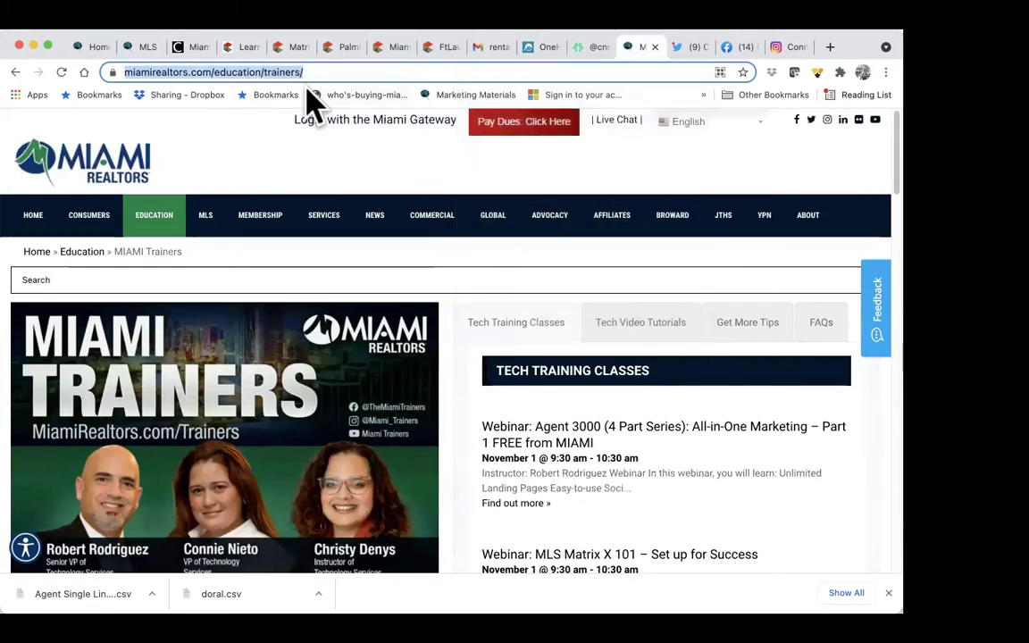
left_click(284, 50)
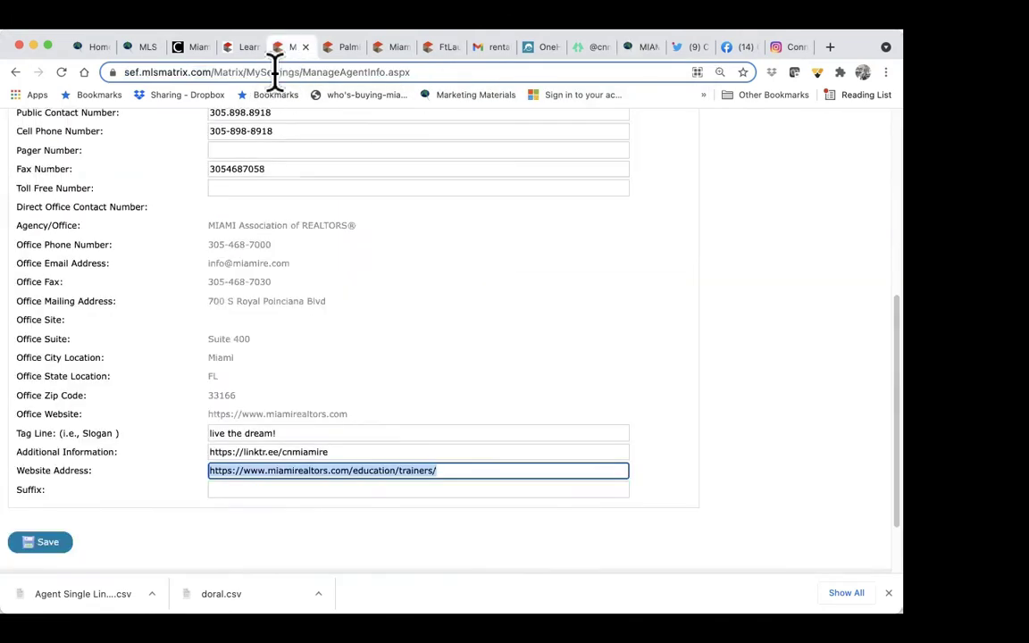
key("BackSpace")
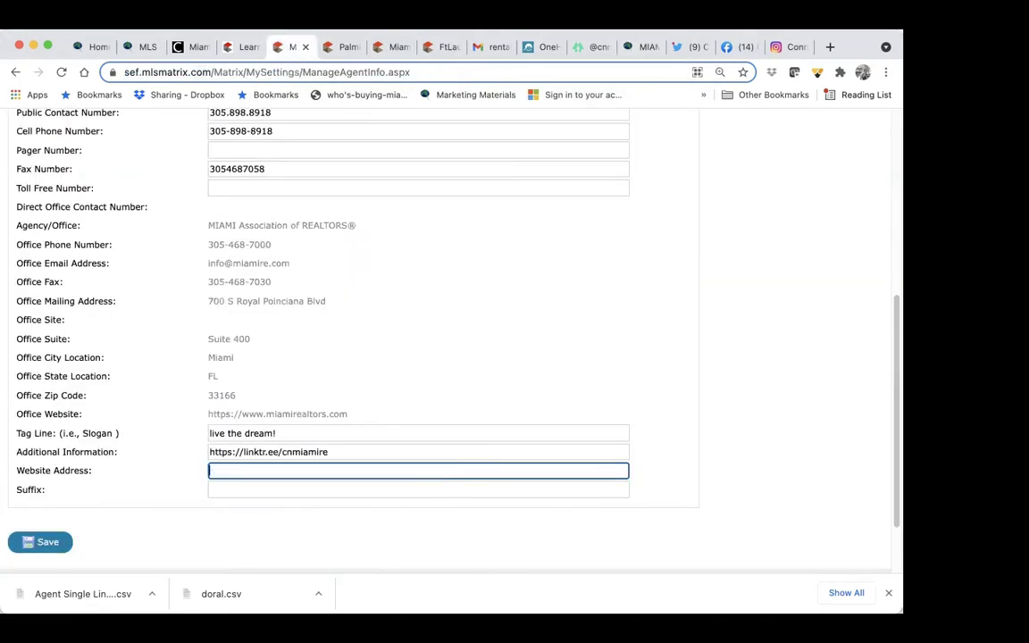
right_click(373, 470)
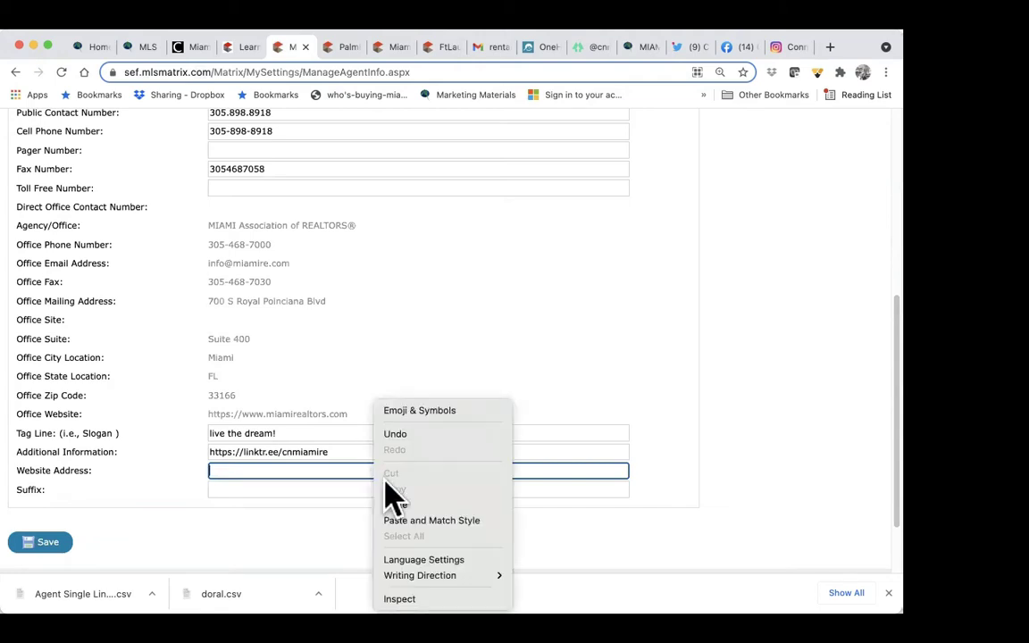
left_click(393, 503)
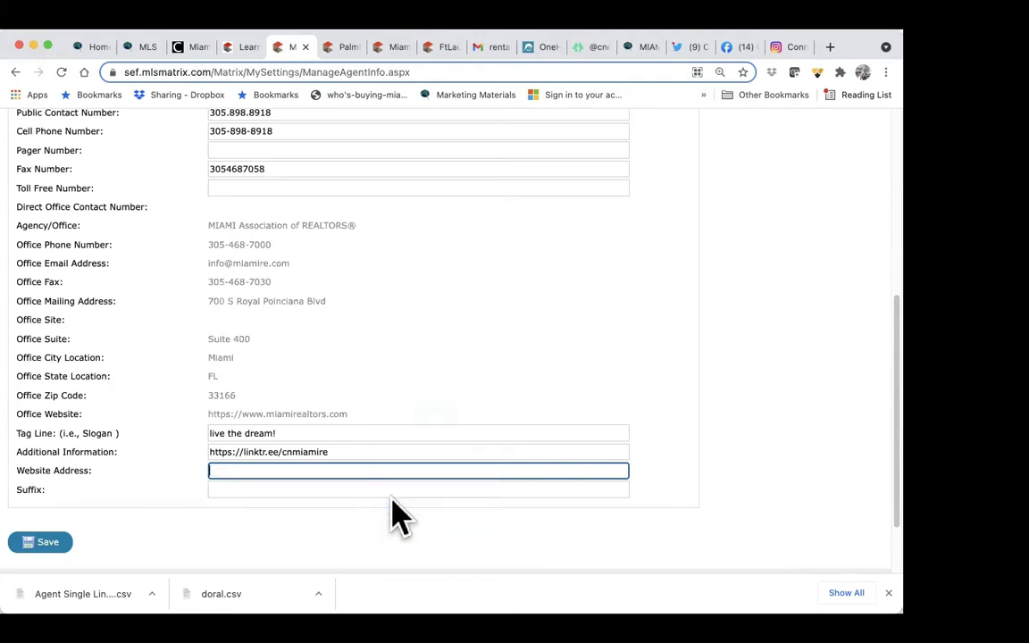
left_click(246, 489)
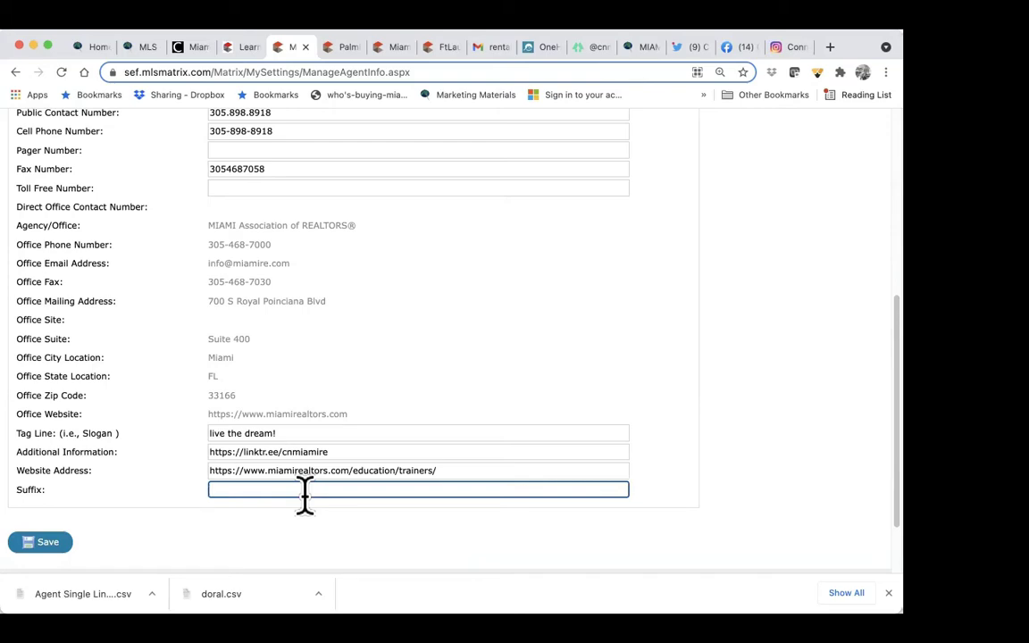
Step: Save the agent information changes and bring up the account menu
scroll(859, 259, "up", 10)
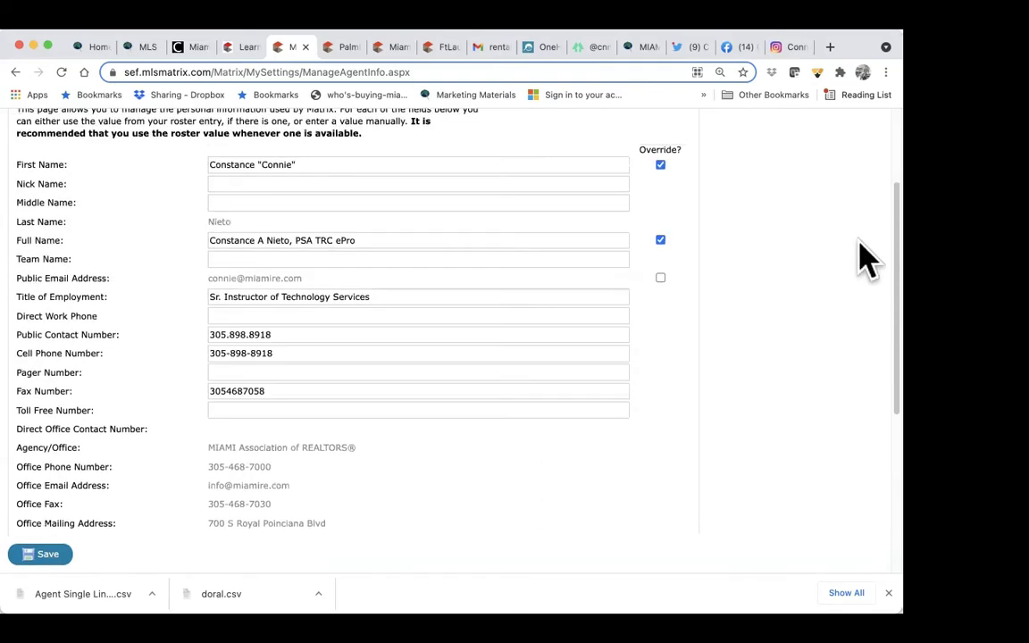
left_click(841, 147)
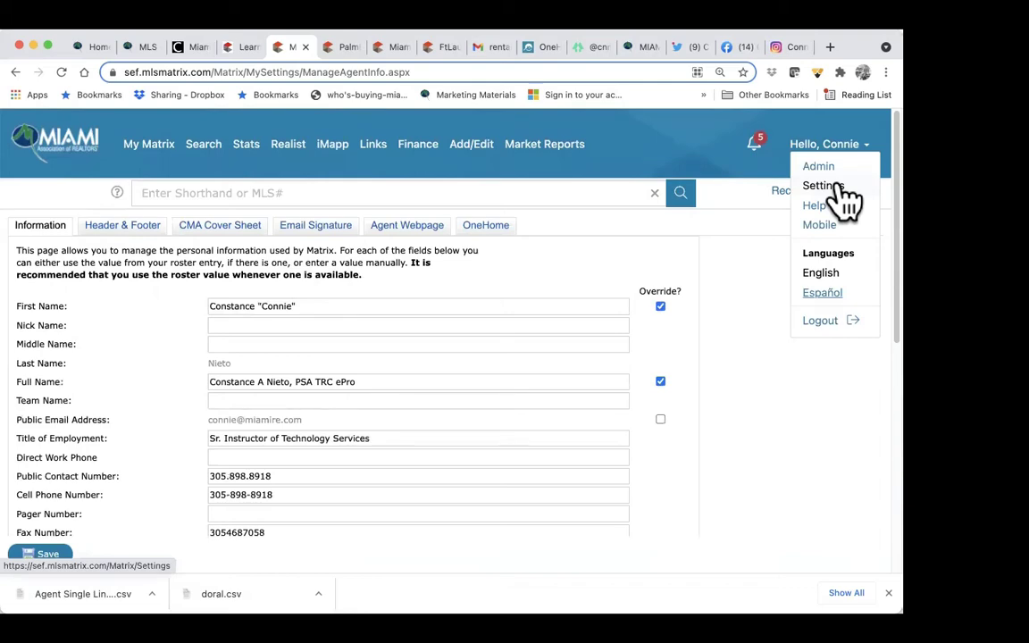
scroll(661, 378, "down", 5)
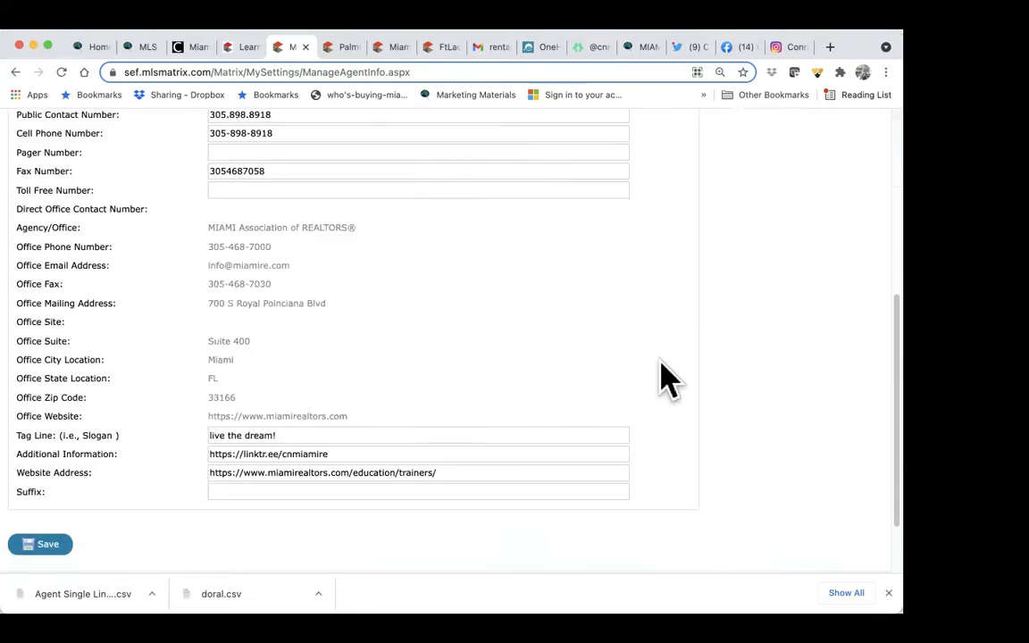
left_click(46, 548)
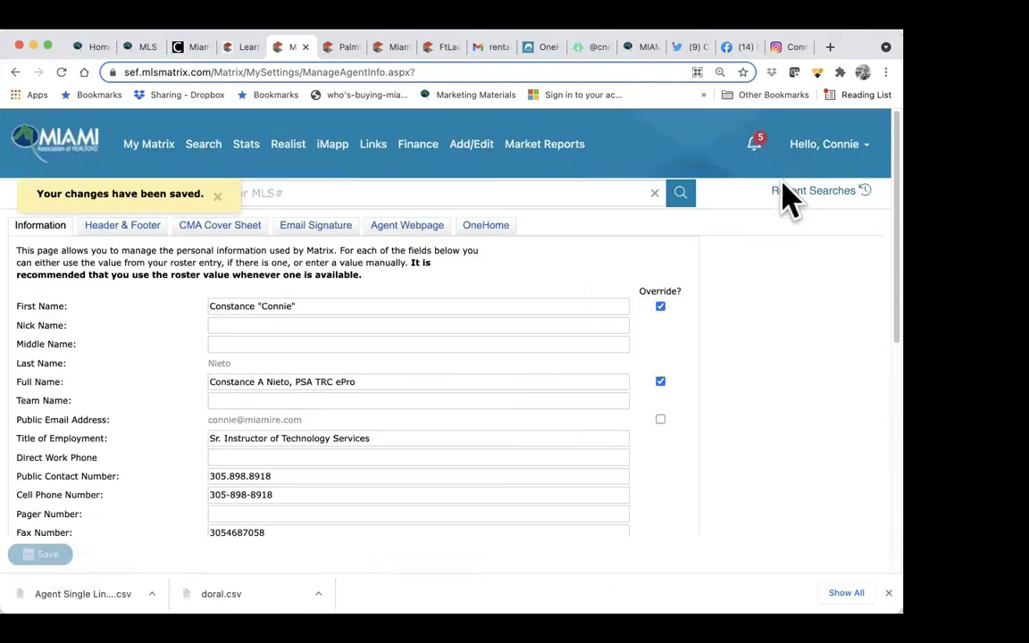
left_click(827, 168)
Step: From Settings, open My Information and switch to Header & Footer to view the banner
left_click(820, 186)
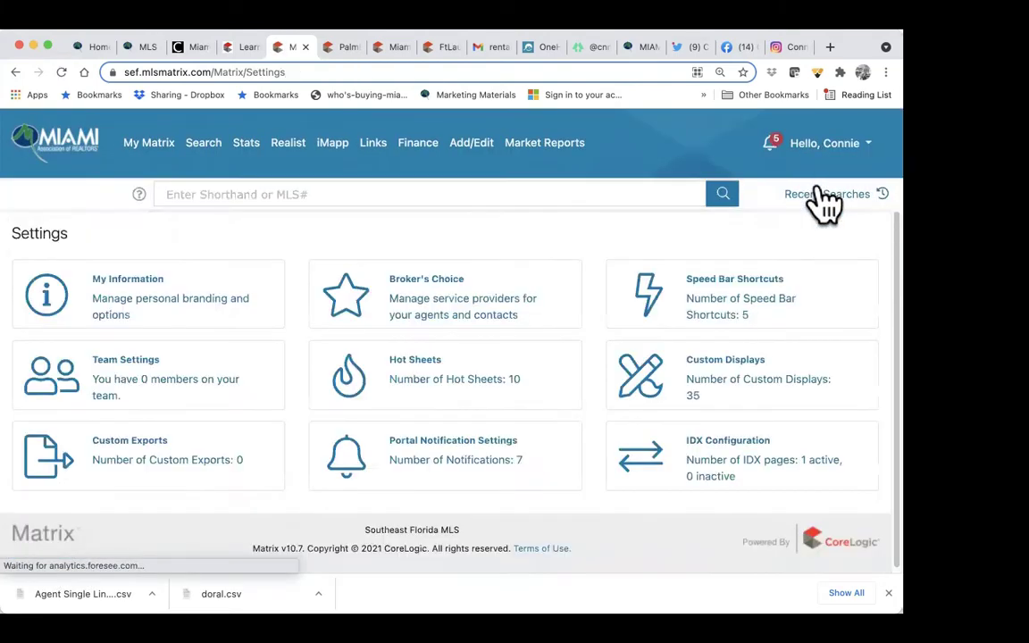
left_click(158, 303)
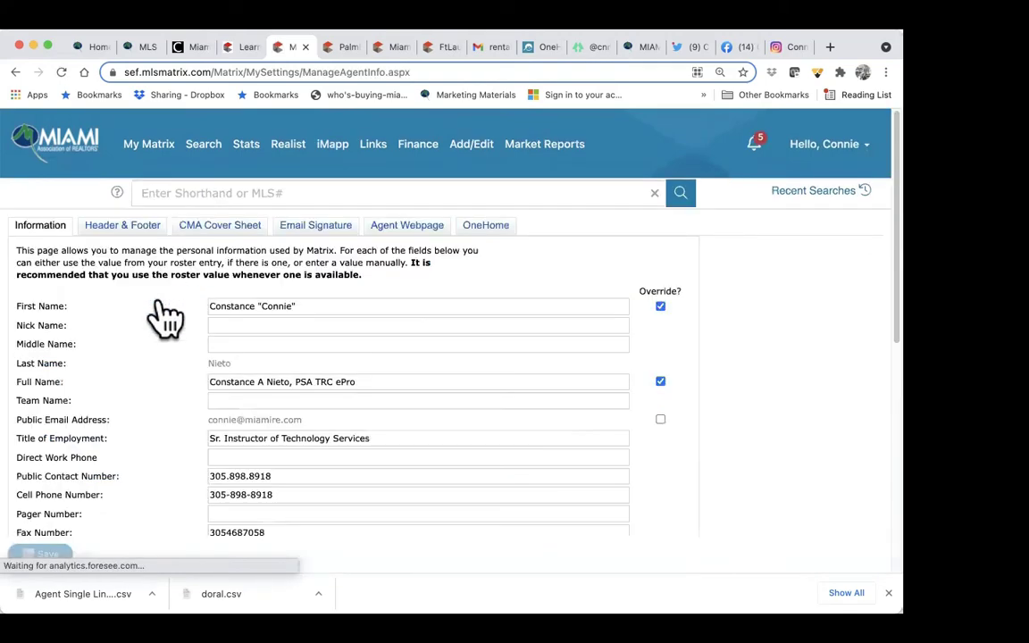
scroll(367, 259, "down", 3)
scroll(367, 272, "down", 2)
scroll(367, 255, "up", 5)
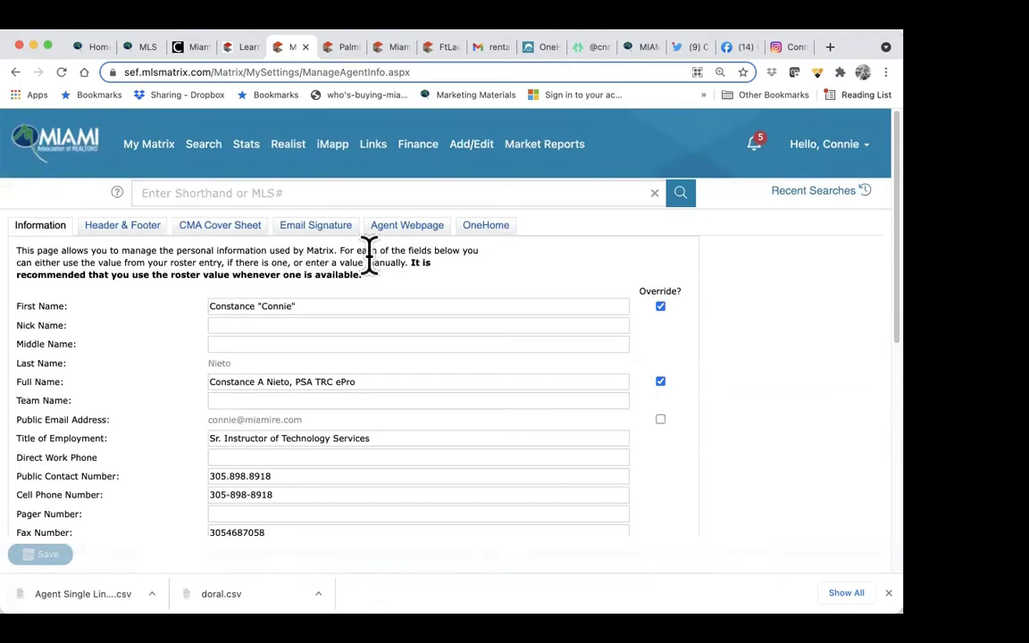
left_click(132, 239)
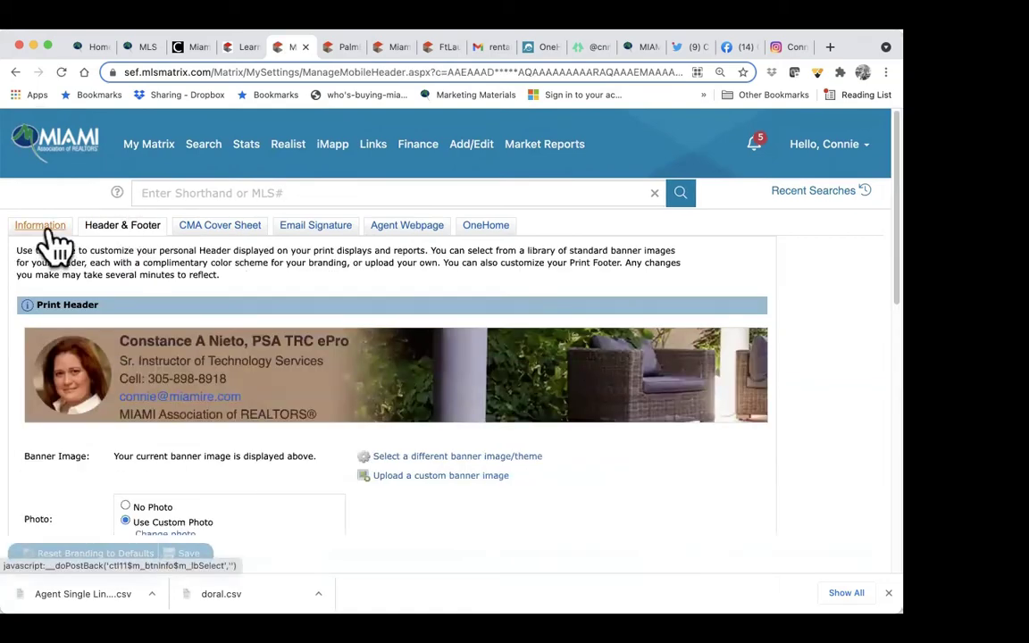
scroll(140, 225, "down", 3)
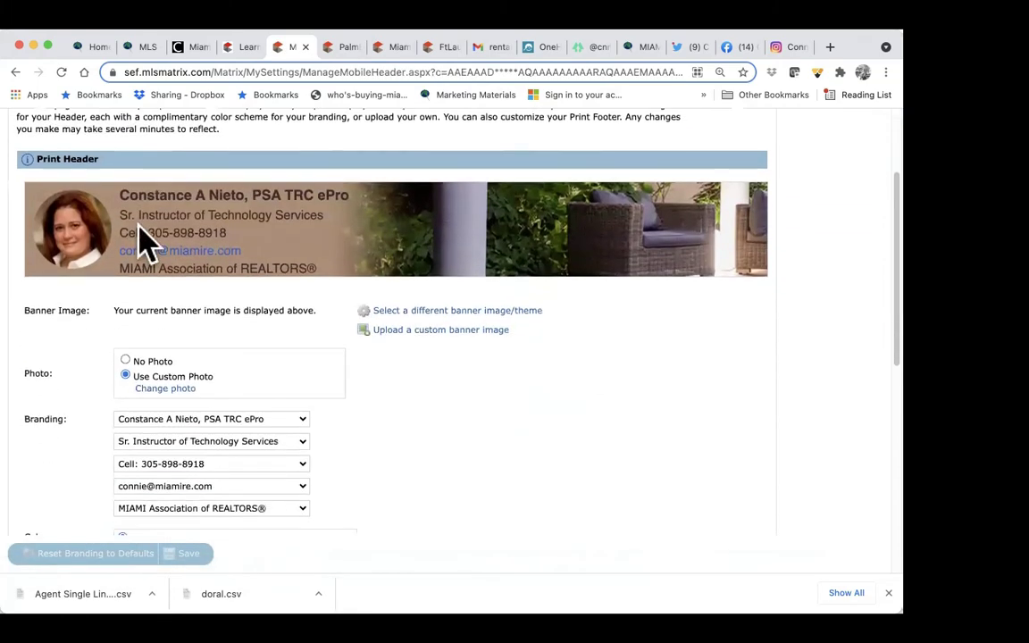
Step: Browse the banner templates, pick Luxurious Villa, and preview it on the print header
left_click(444, 311)
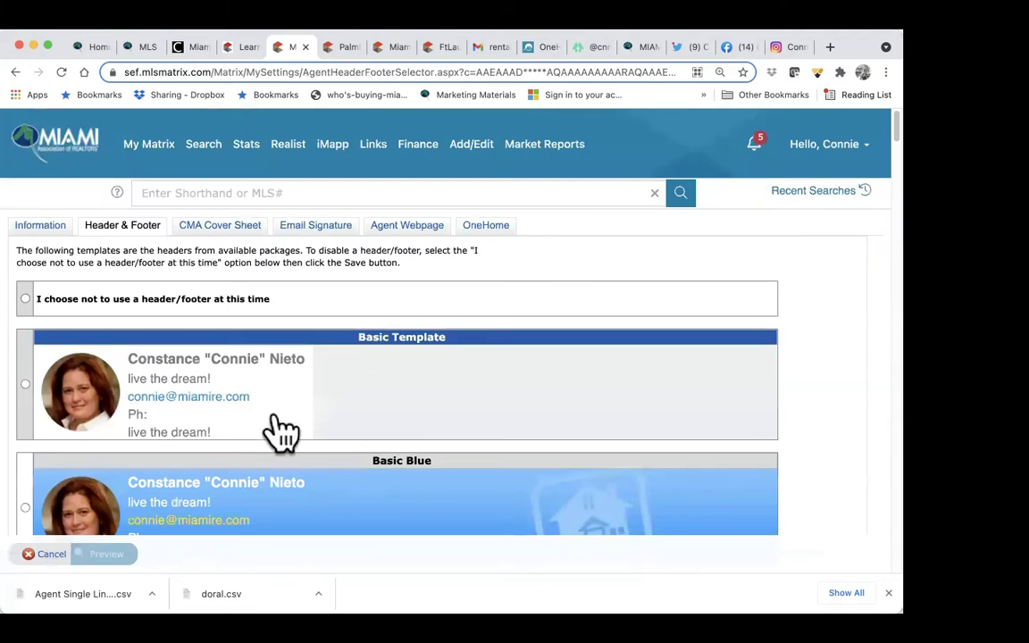
scroll(282, 433, "down", 5)
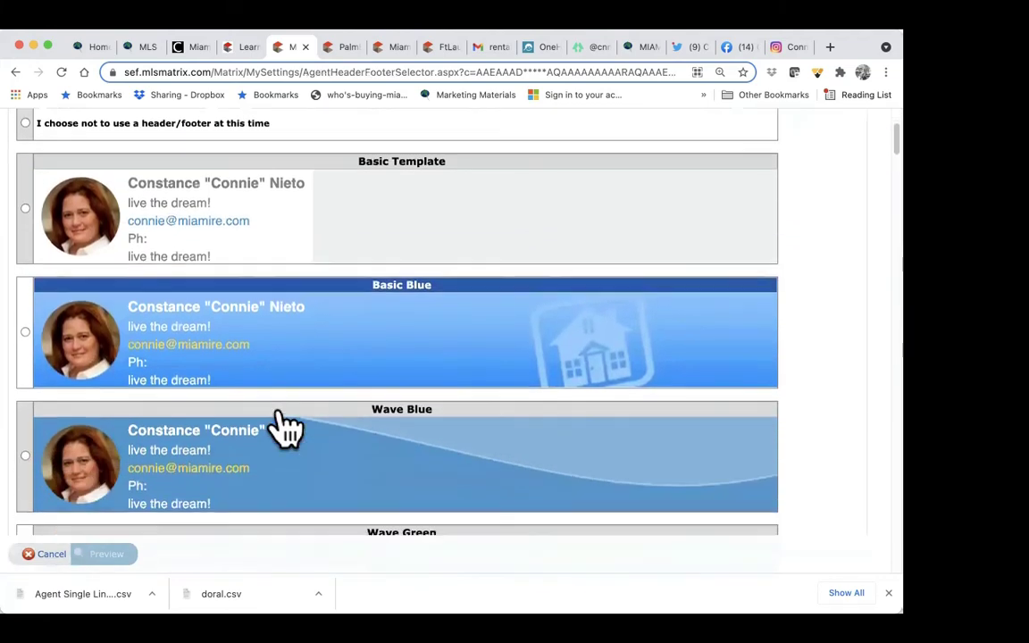
scroll(282, 432, "down", 10)
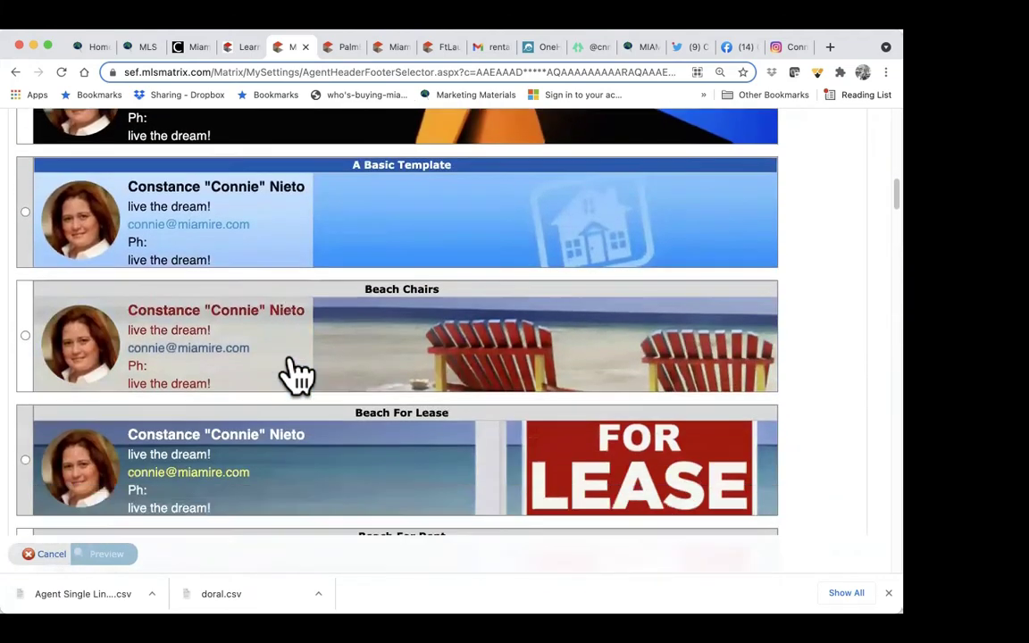
scroll(297, 373, "down", 10)
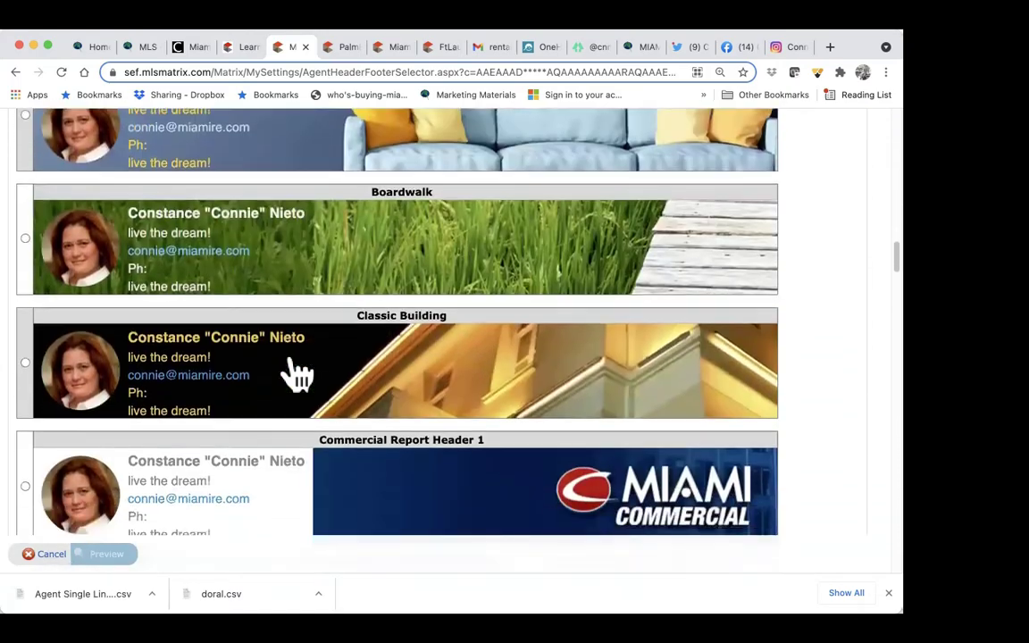
scroll(298, 373, "down", 10)
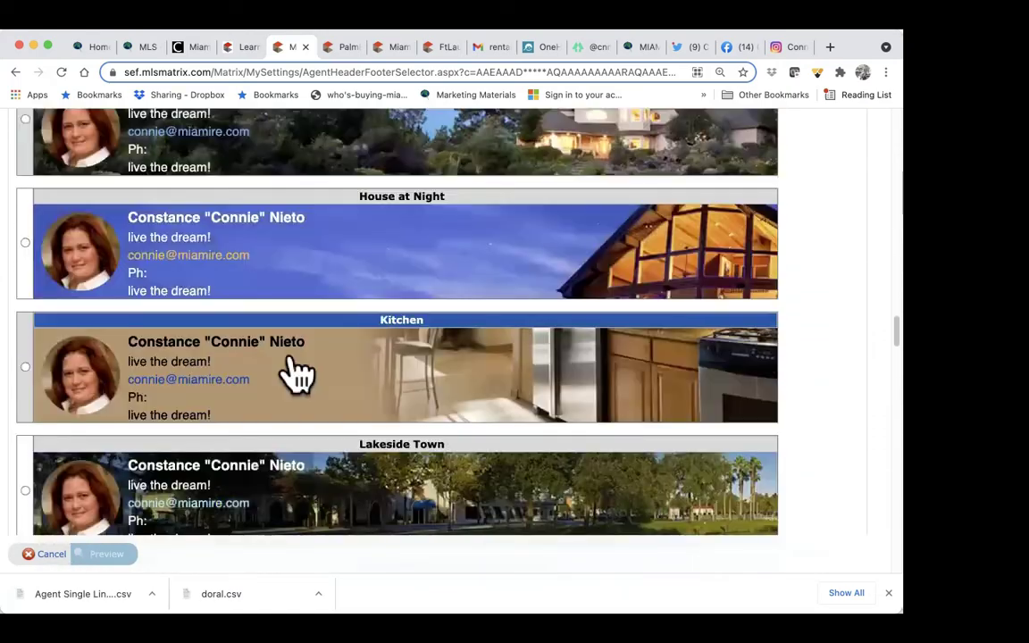
scroll(298, 373, "down", 5)
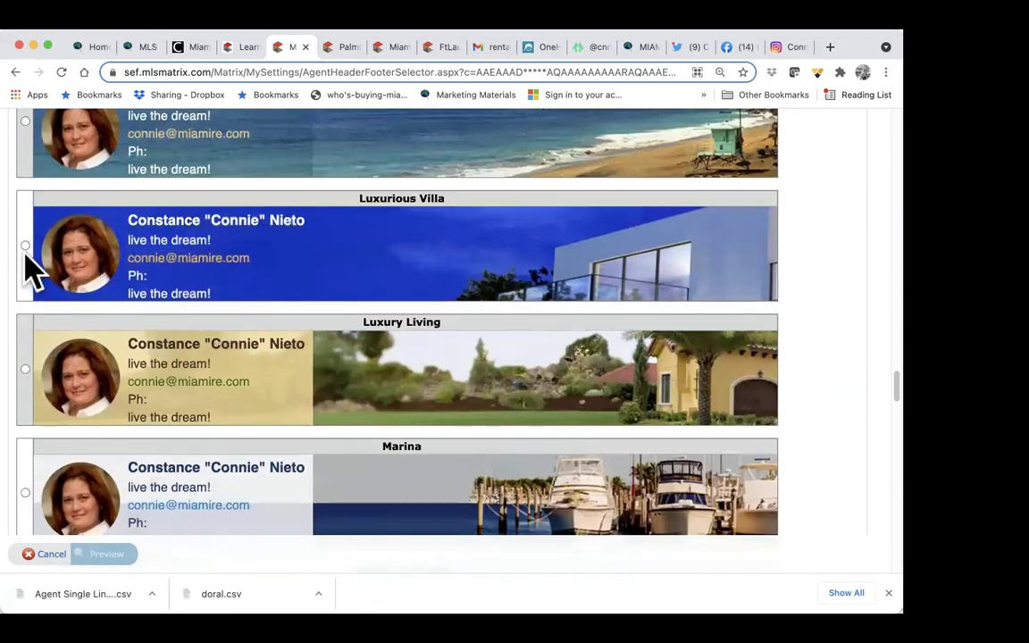
left_click(25, 247)
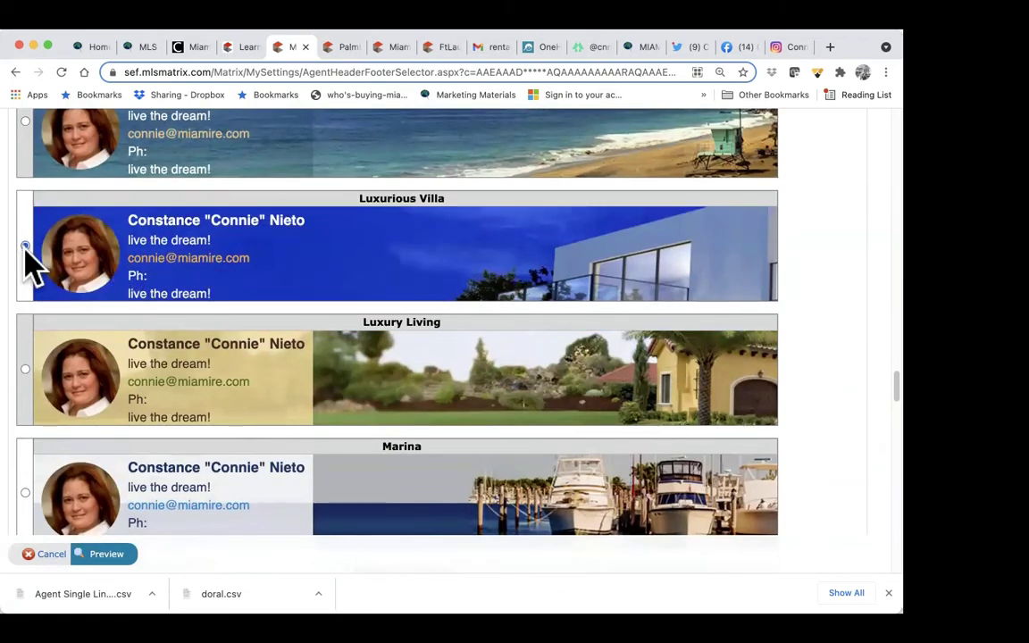
left_click(132, 555)
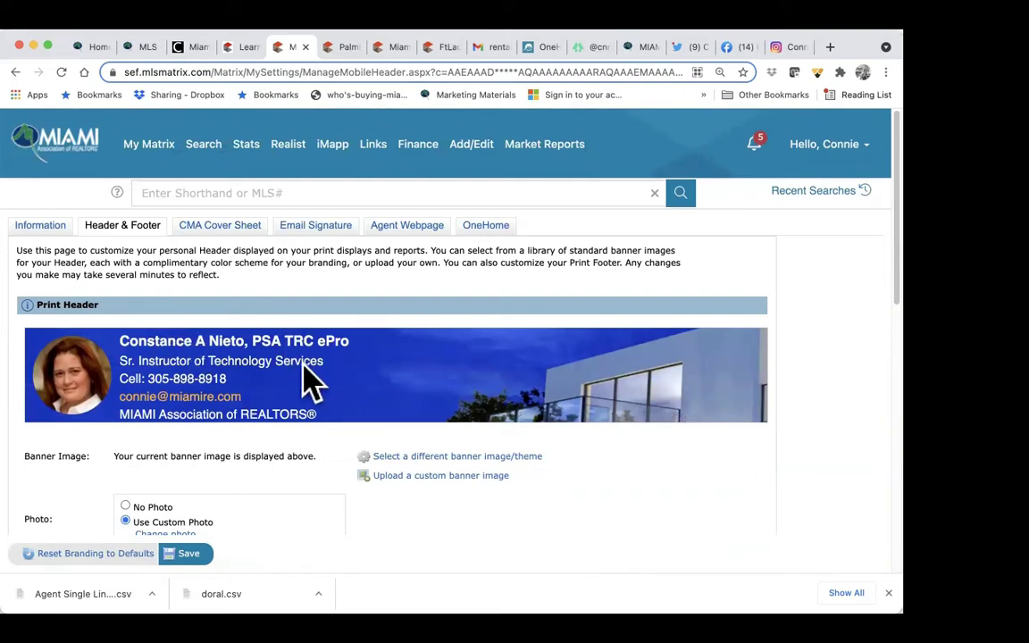
Step: Review the header name, title, phone, email and organisation branding lines, leaving them unchanged
scroll(309, 375, "down", 2)
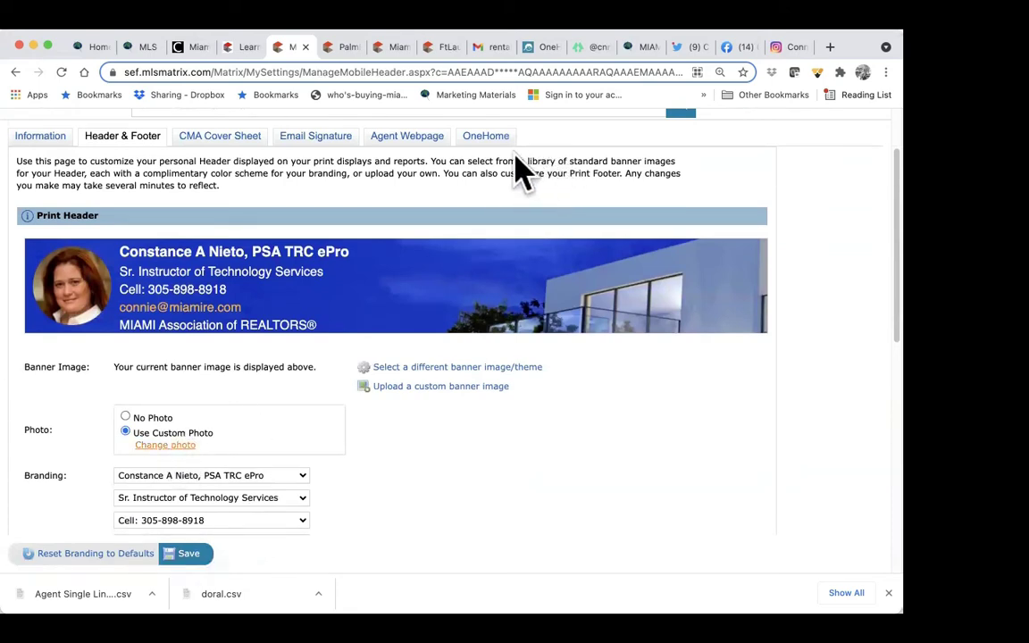
scroll(286, 437, "down", 3)
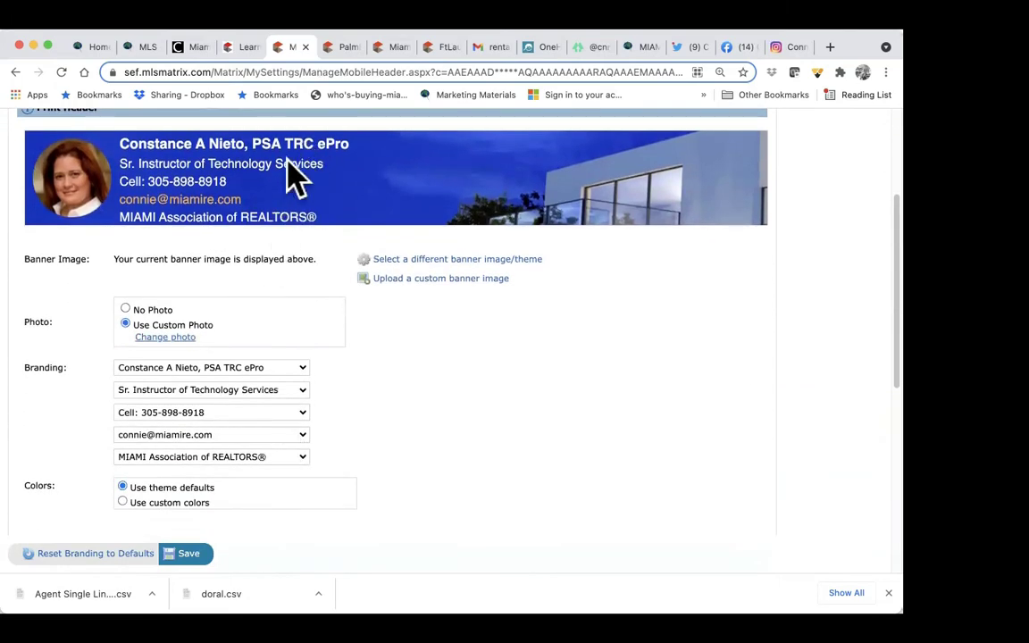
left_click(301, 368)
left_click(301, 368)
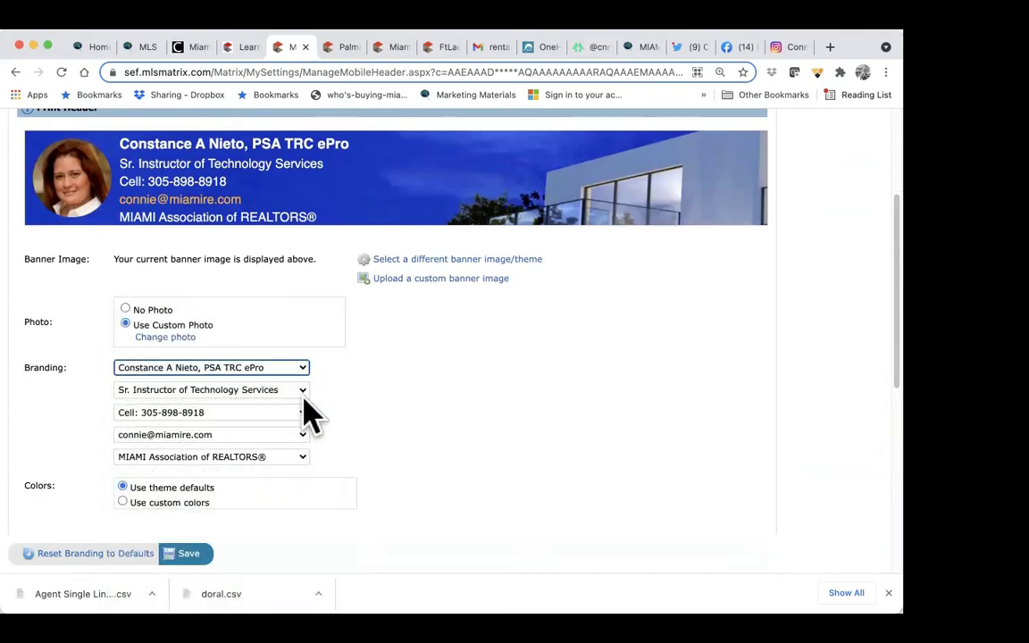
left_click(300, 395)
left_click(286, 391)
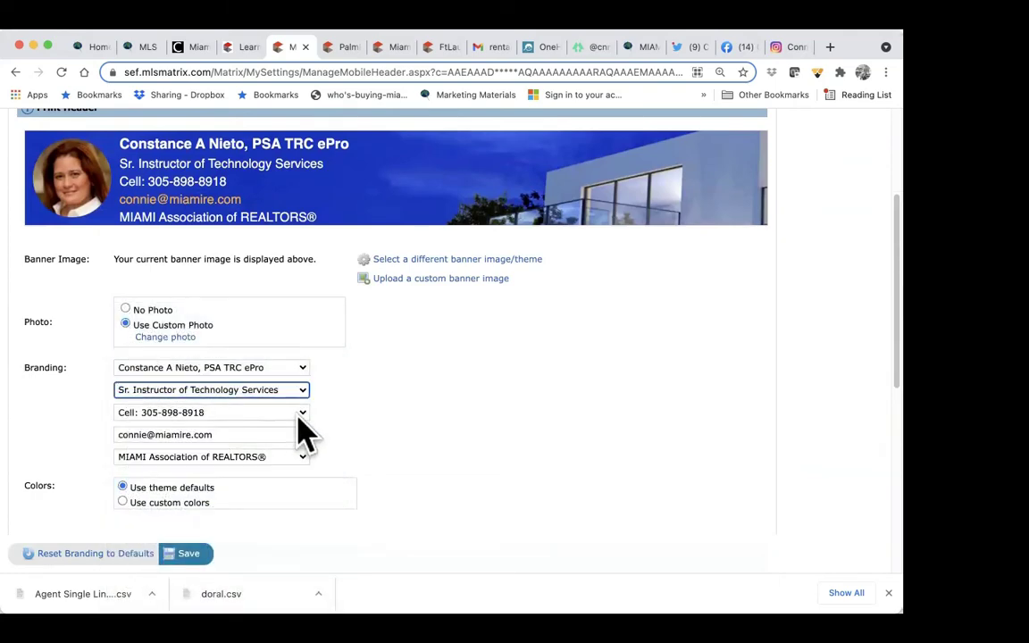
left_click(294, 413)
left_click(270, 412)
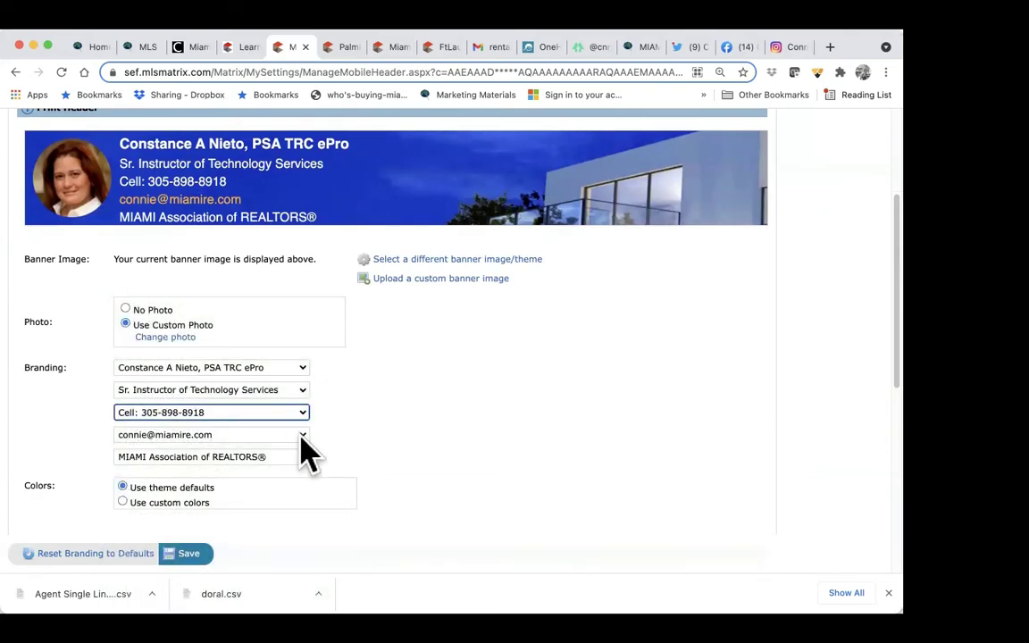
left_click(296, 434)
left_click(244, 436)
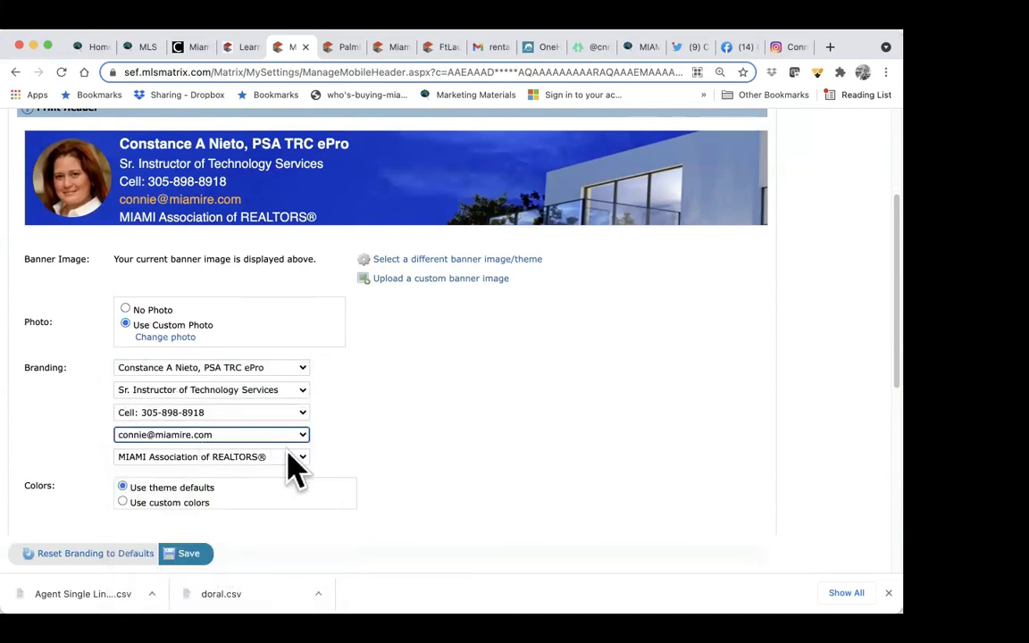
left_click(284, 455)
left_click(285, 459)
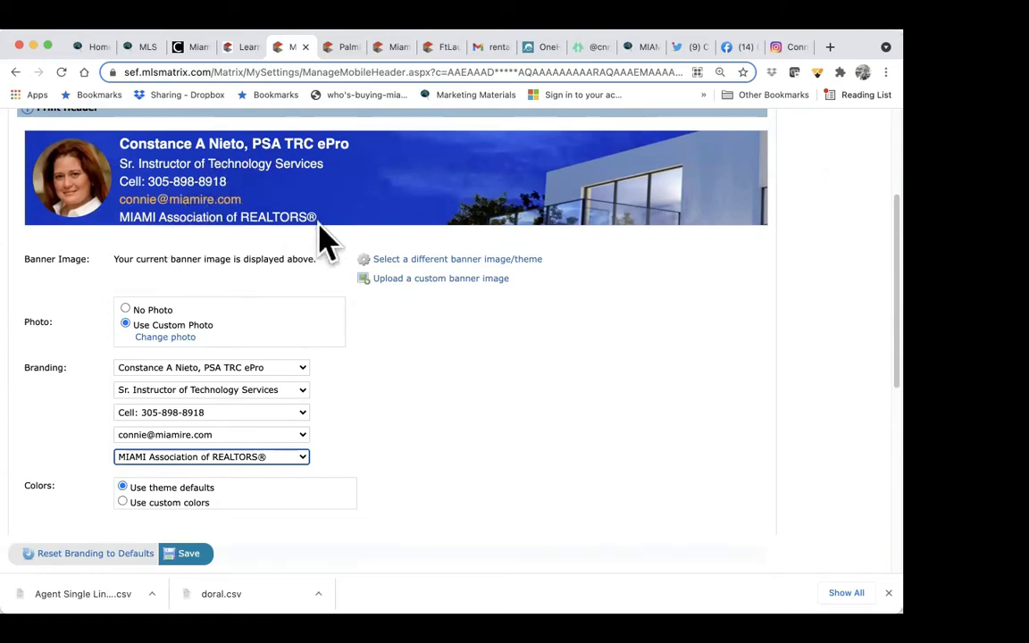
Step: Switch Print Footer off and back to Yes
scroll(326, 240, "down", 5)
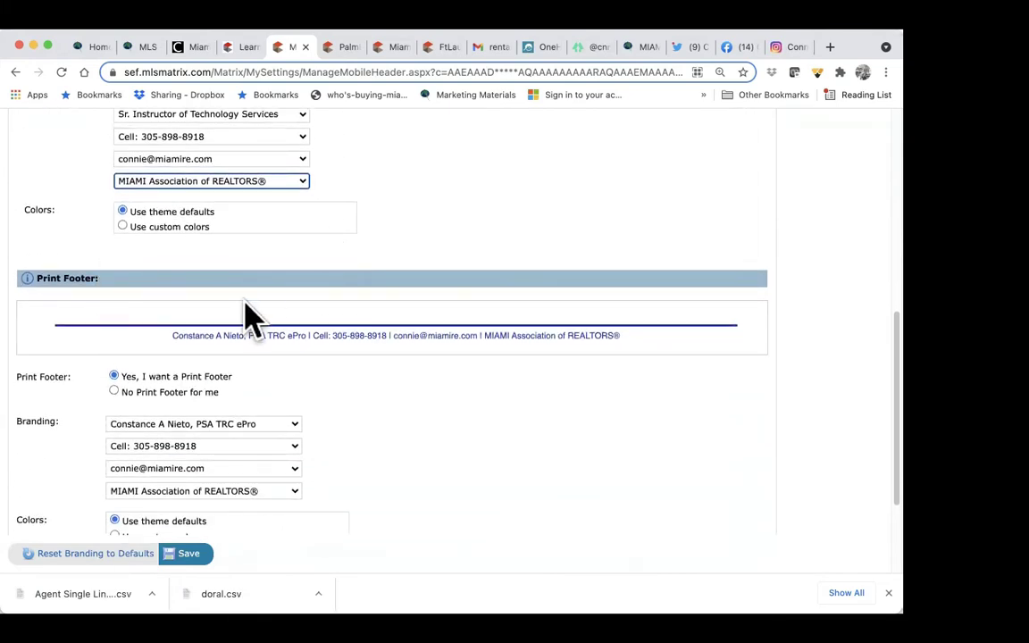
left_click(115, 396)
left_click(113, 393)
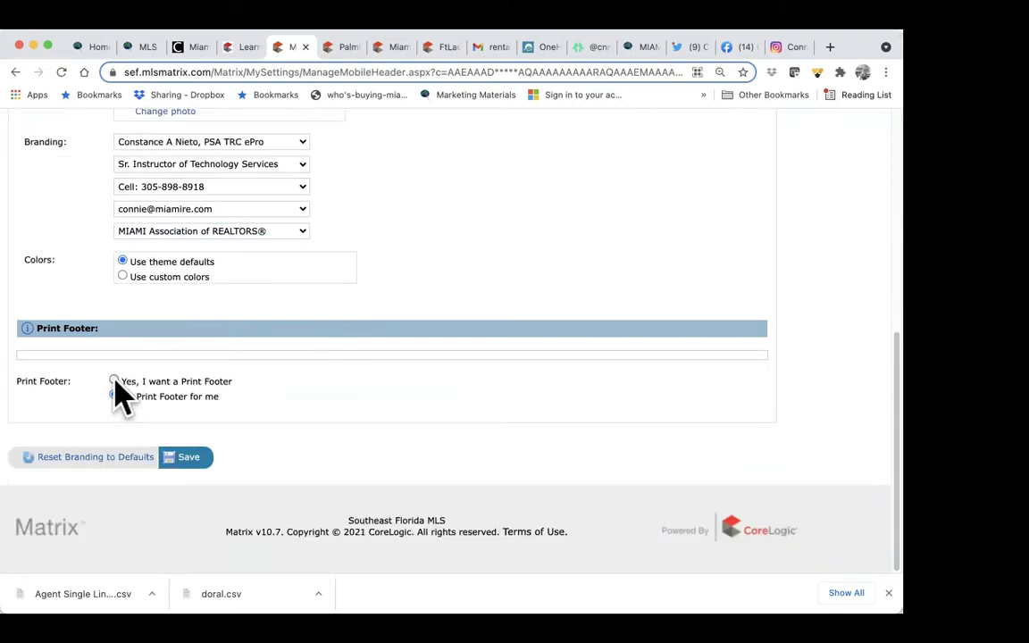
left_click(114, 382)
Step: Keep the footer name, phone, email and organisation lines unchanged and save the branding settings
scroll(357, 438, "down", 2)
scroll(366, 440, "down", 1)
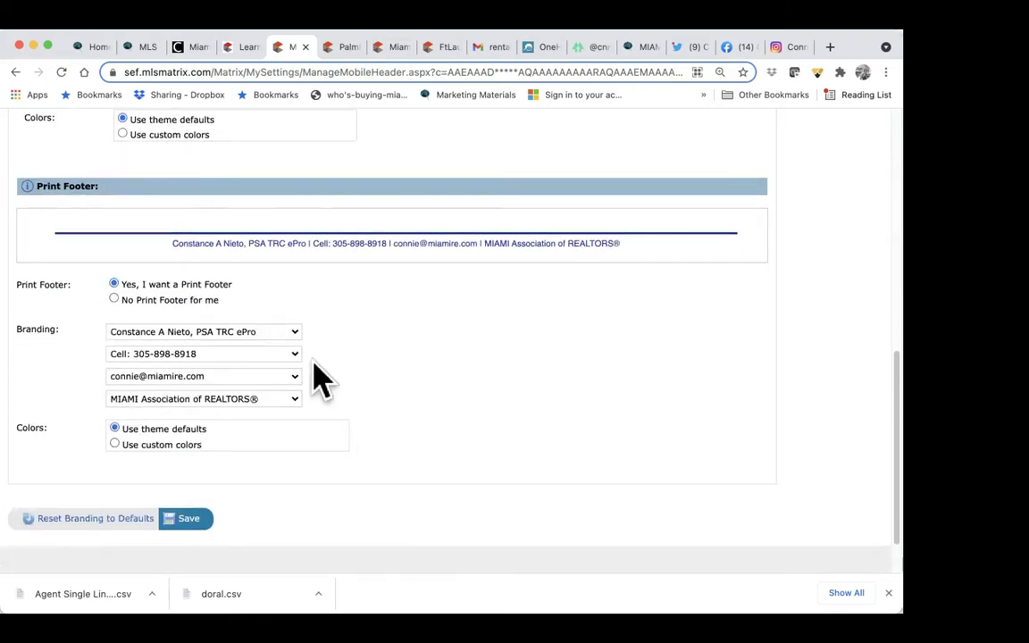
left_click(289, 329)
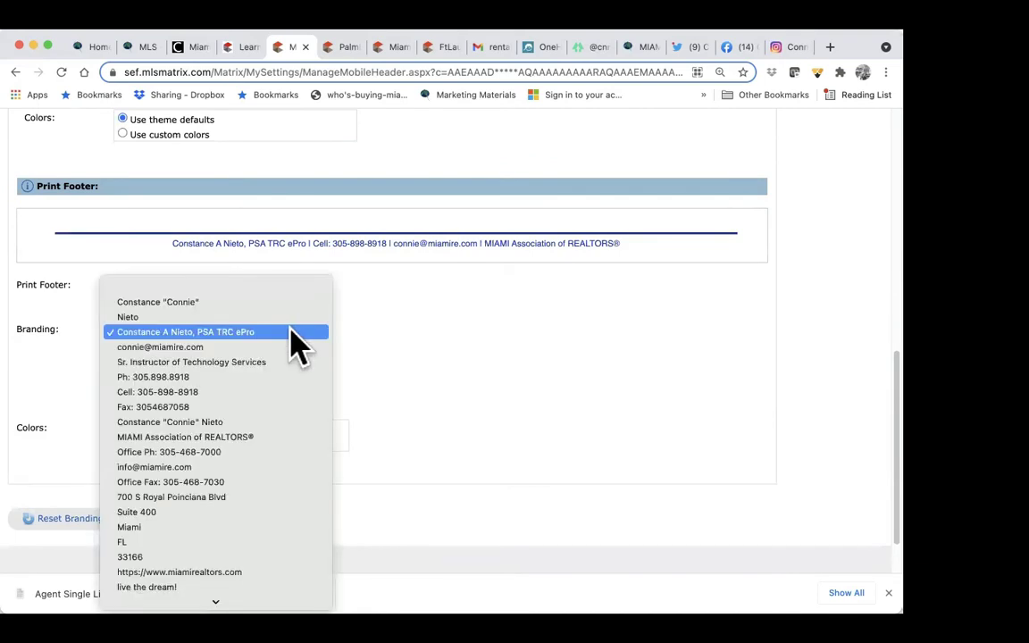
left_click(286, 330)
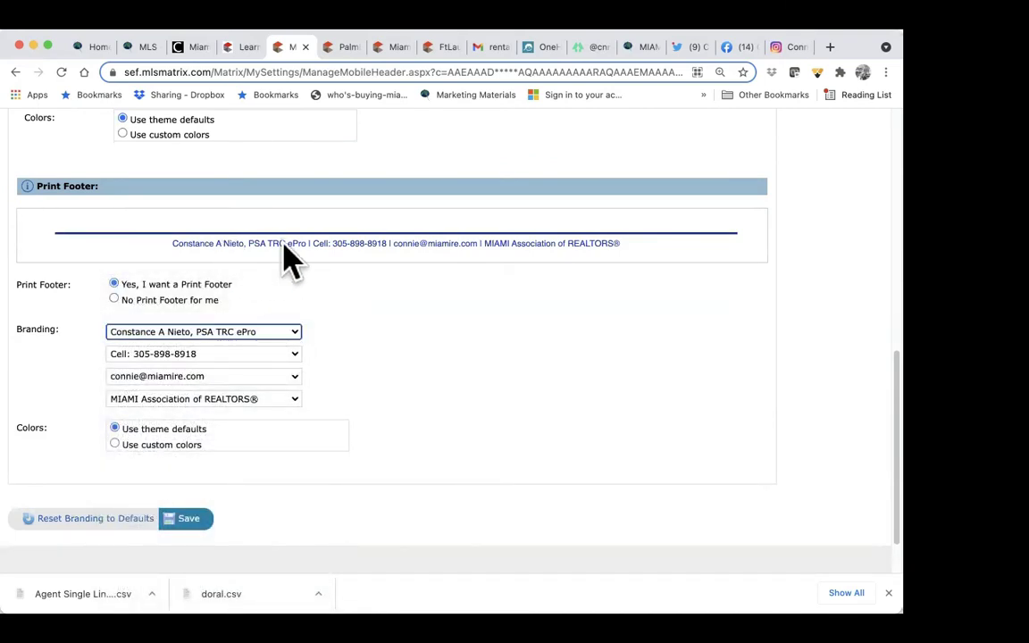
left_click(282, 360)
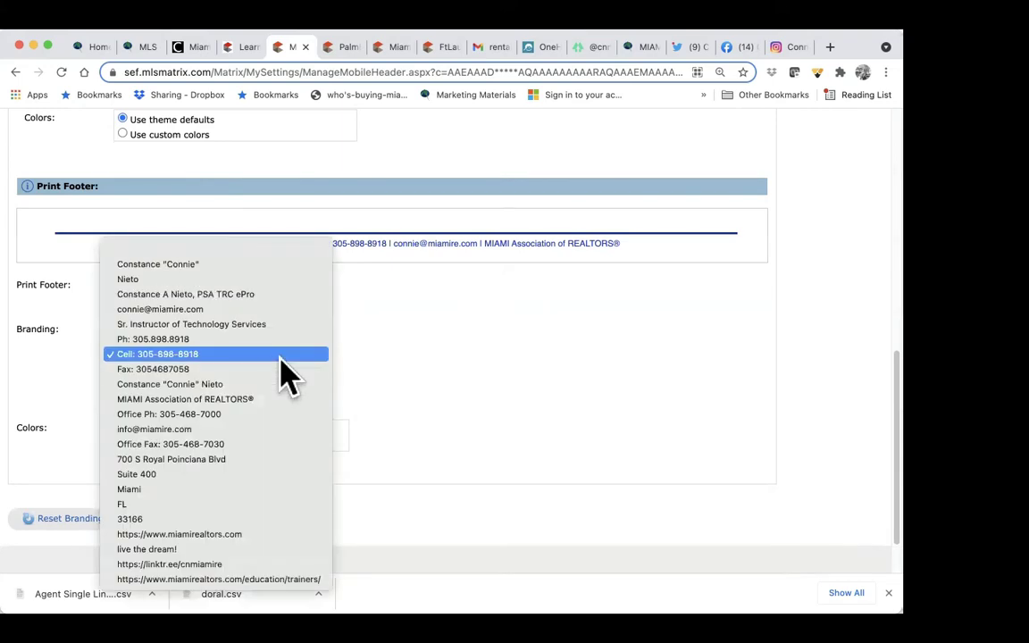
left_click(272, 364)
left_click(294, 375)
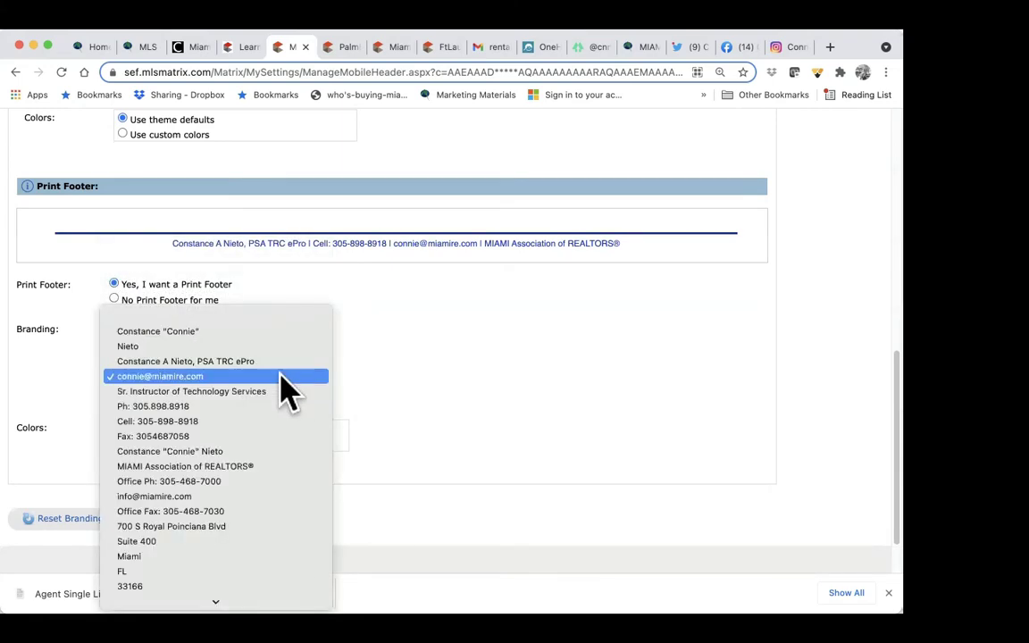
left_click(267, 375)
left_click(295, 400)
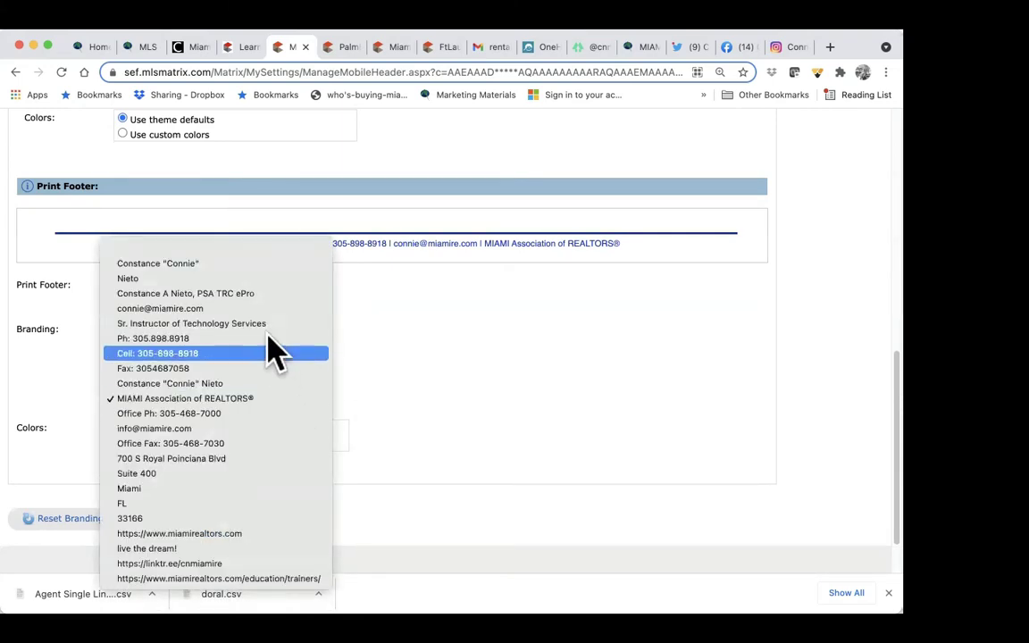
left_click(258, 397)
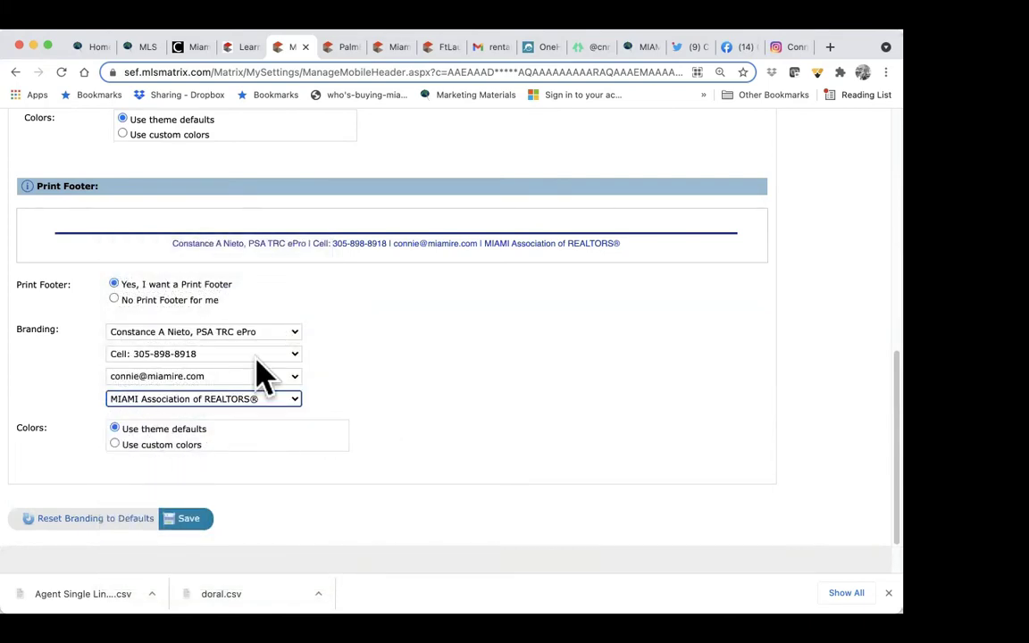
scroll(474, 271, "up", 5)
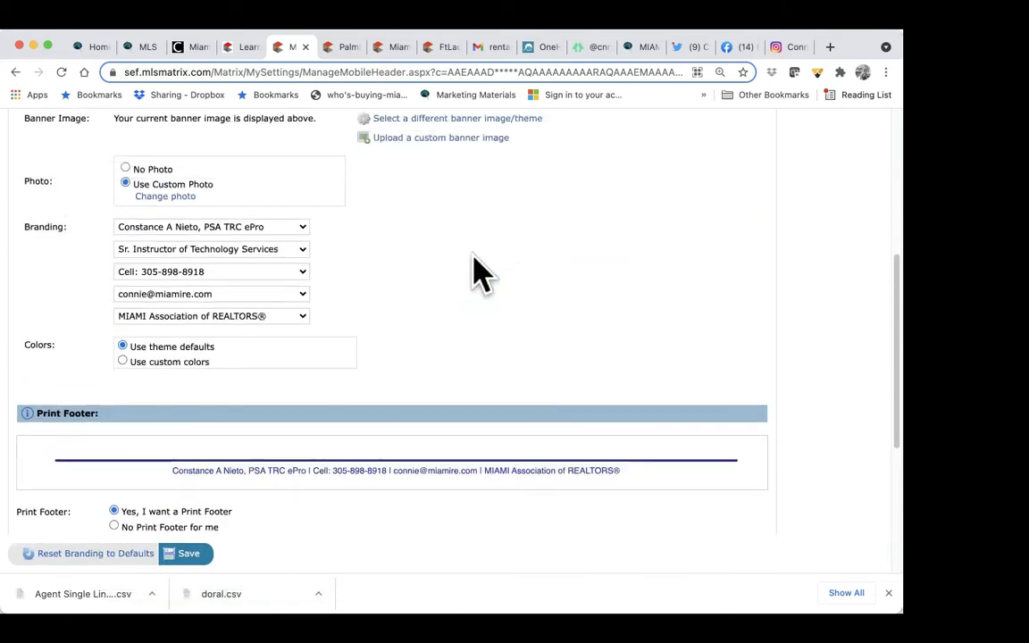
scroll(473, 271, "down", 5)
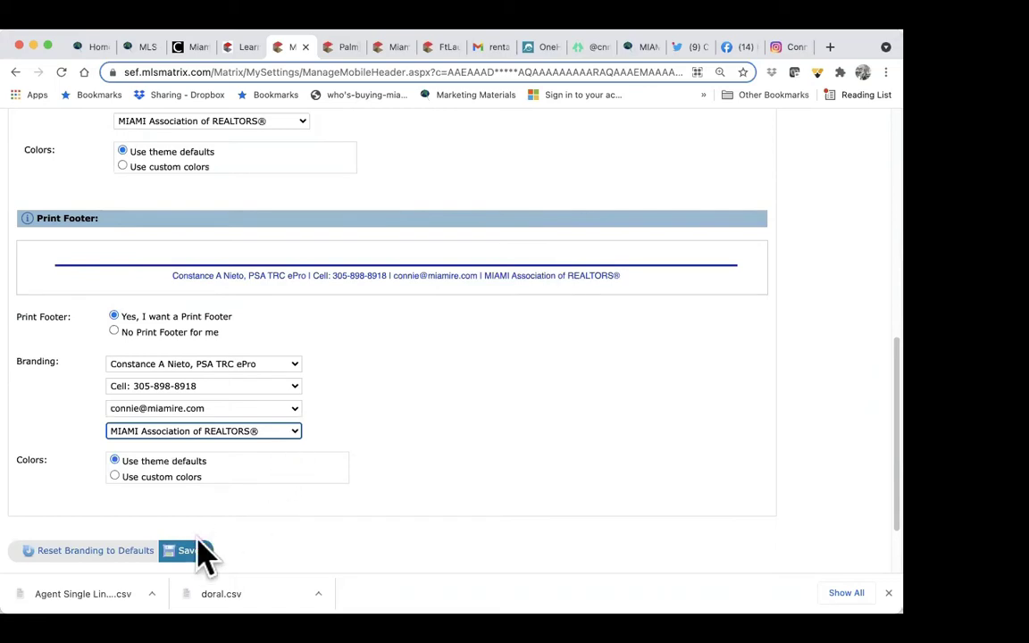
left_click(188, 551)
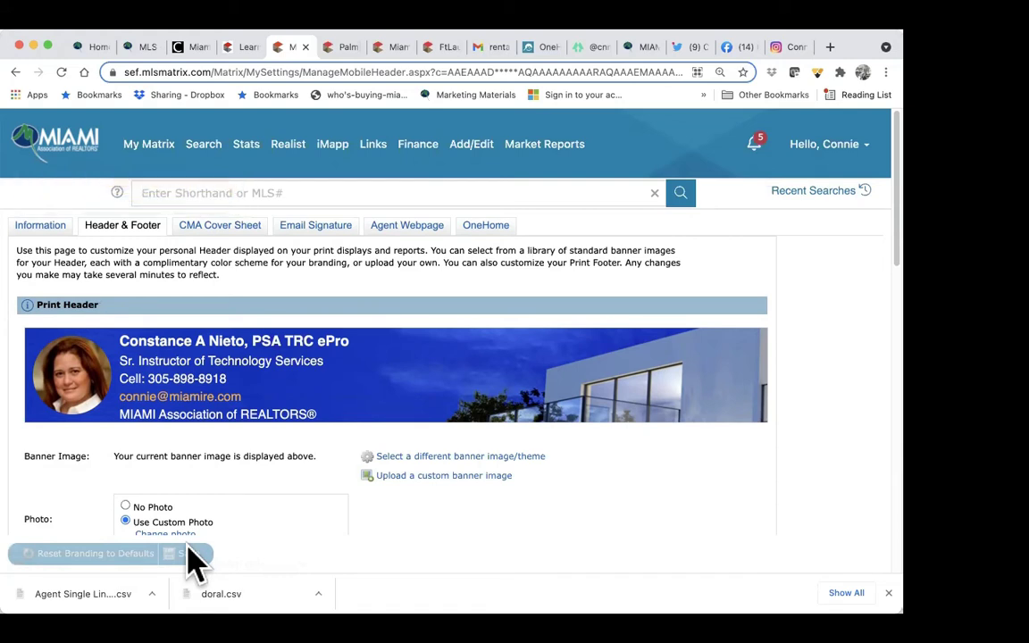
Step: On the CMA Cover Sheet, toggle the Name override off and back on
left_click(223, 228)
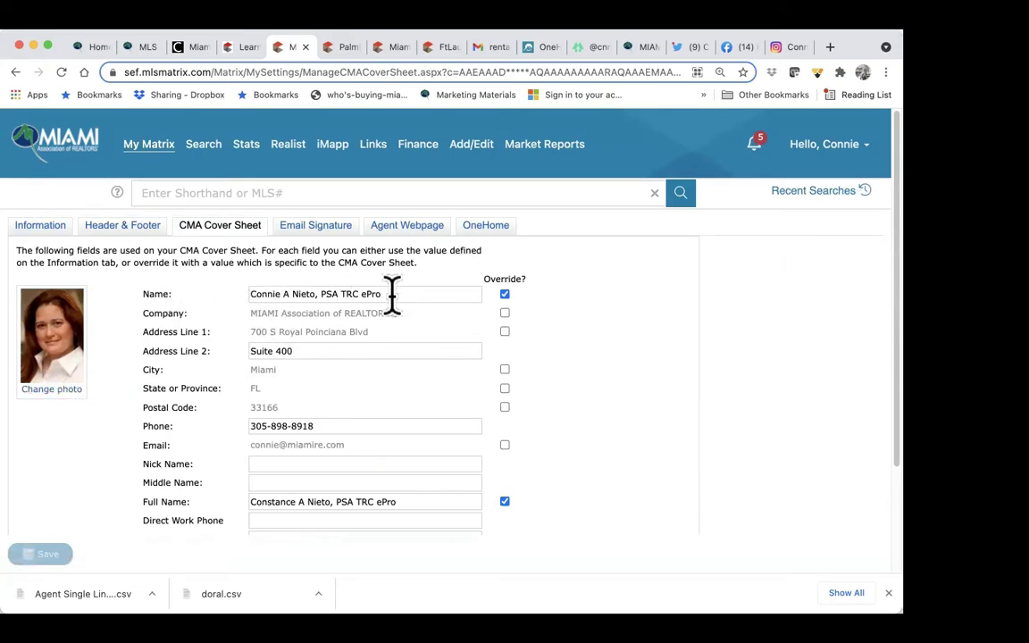
left_click(505, 294)
left_click(505, 294)
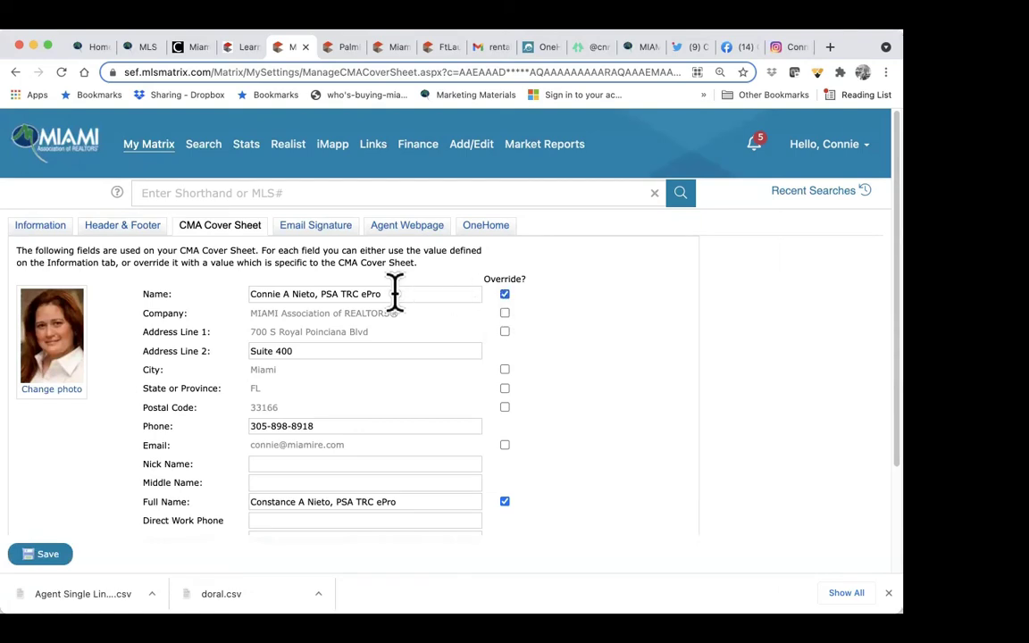
scroll(395, 292, "down", 2)
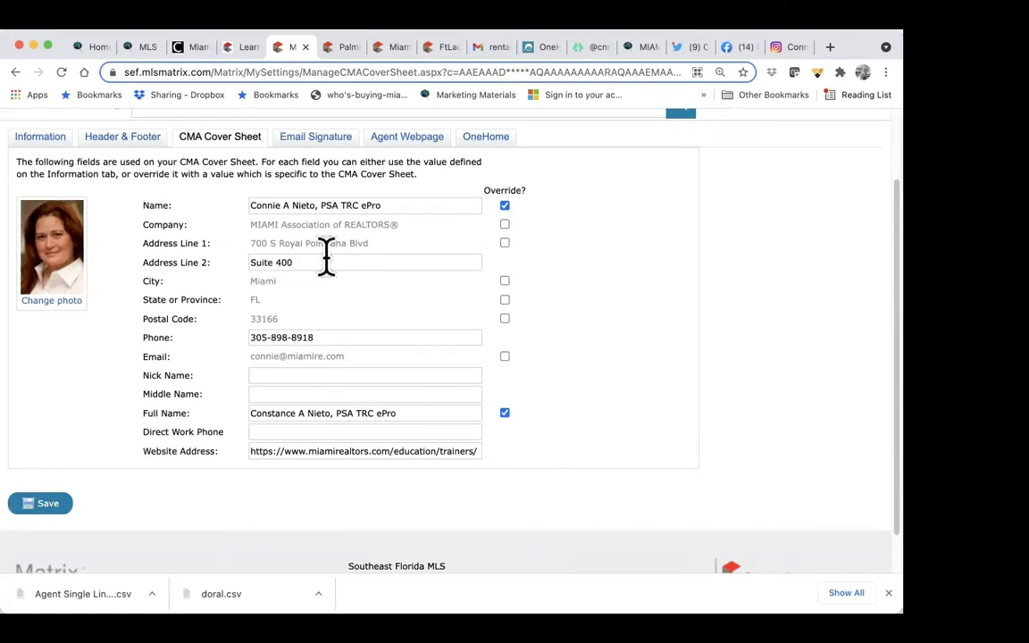
scroll(378, 344, "down", 1)
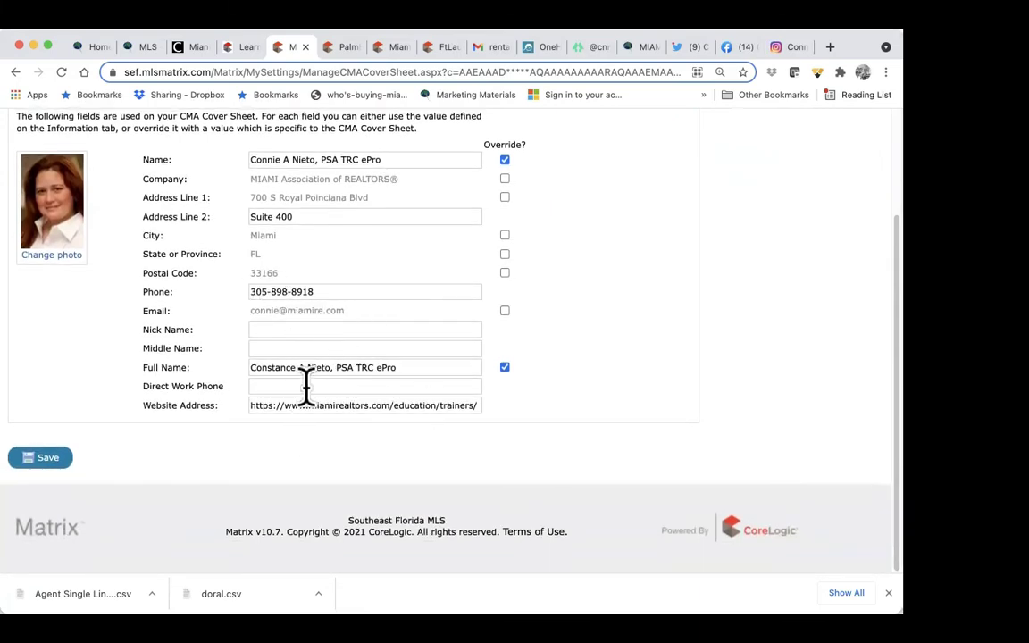
Step: Toggle the Full Name override off and on, save the cover sheet, then open Email Signature
left_click(504, 367)
left_click(504, 367)
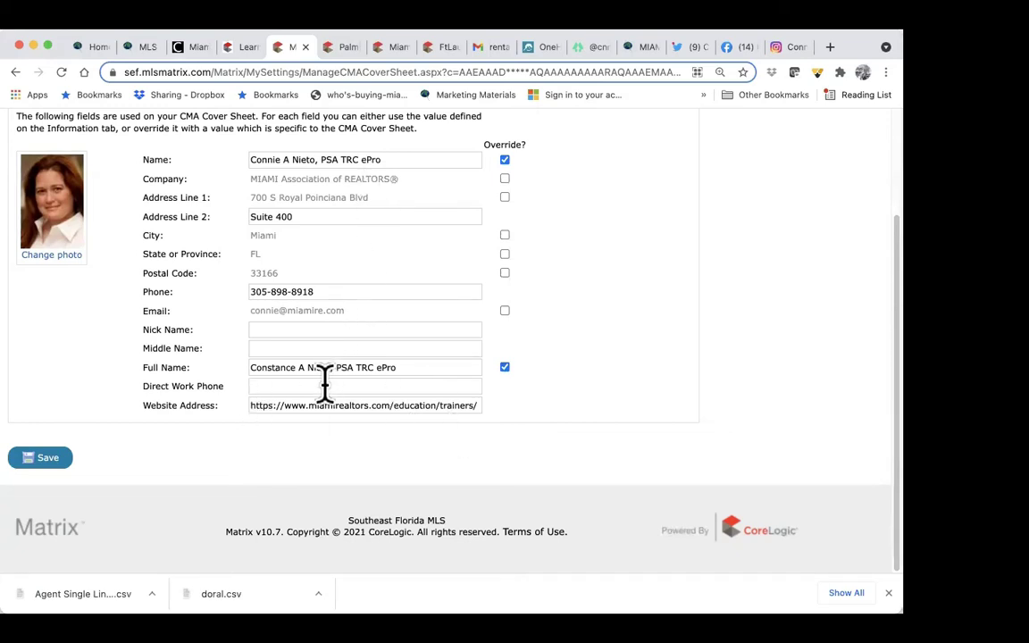
scroll(324, 382, "up", 1)
scroll(324, 382, "up", 1)
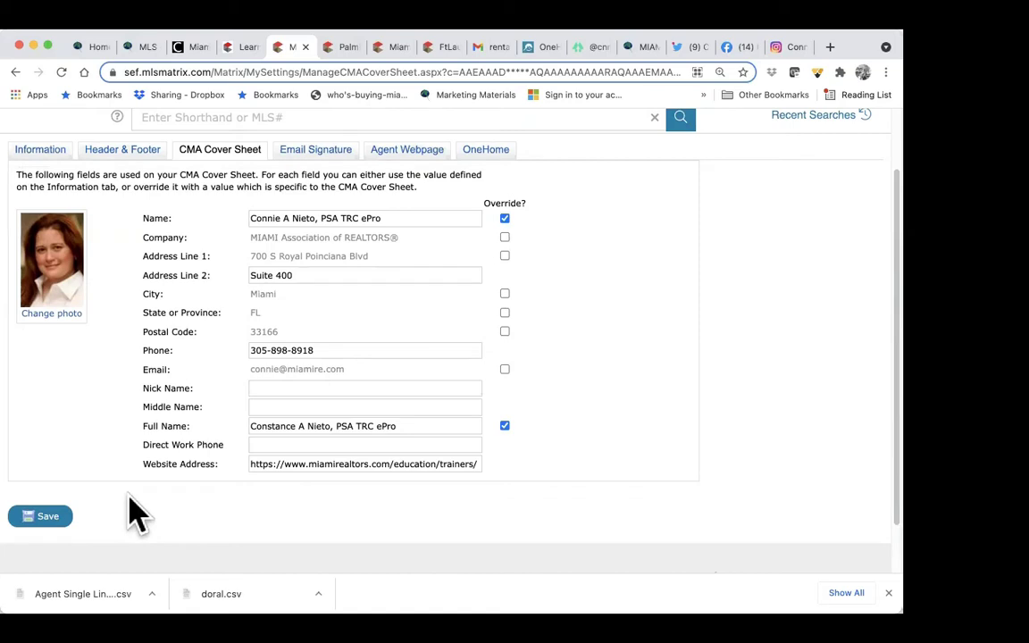
left_click(40, 521)
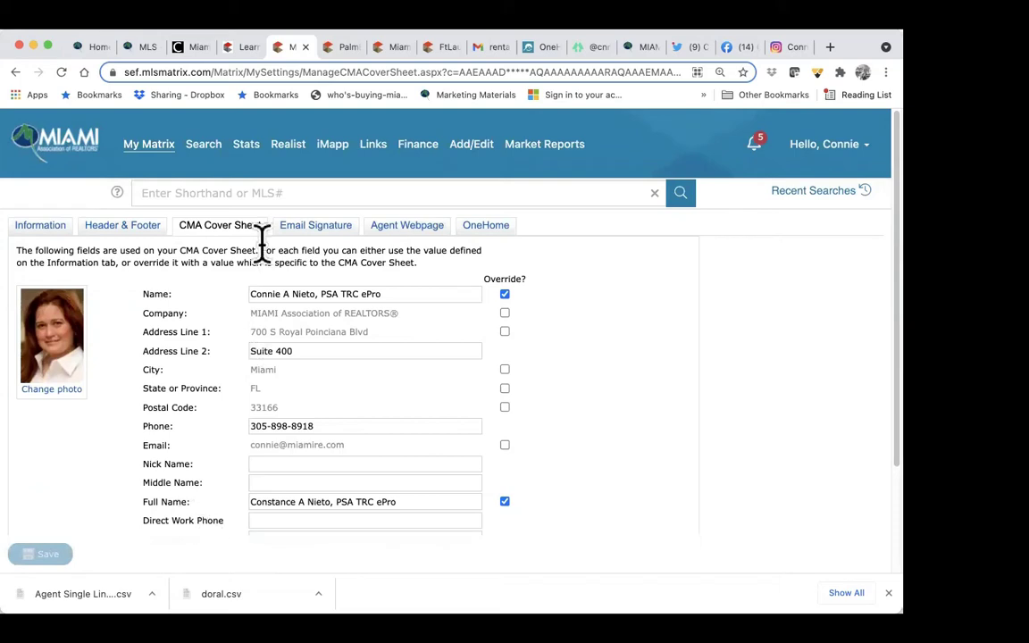
left_click(319, 233)
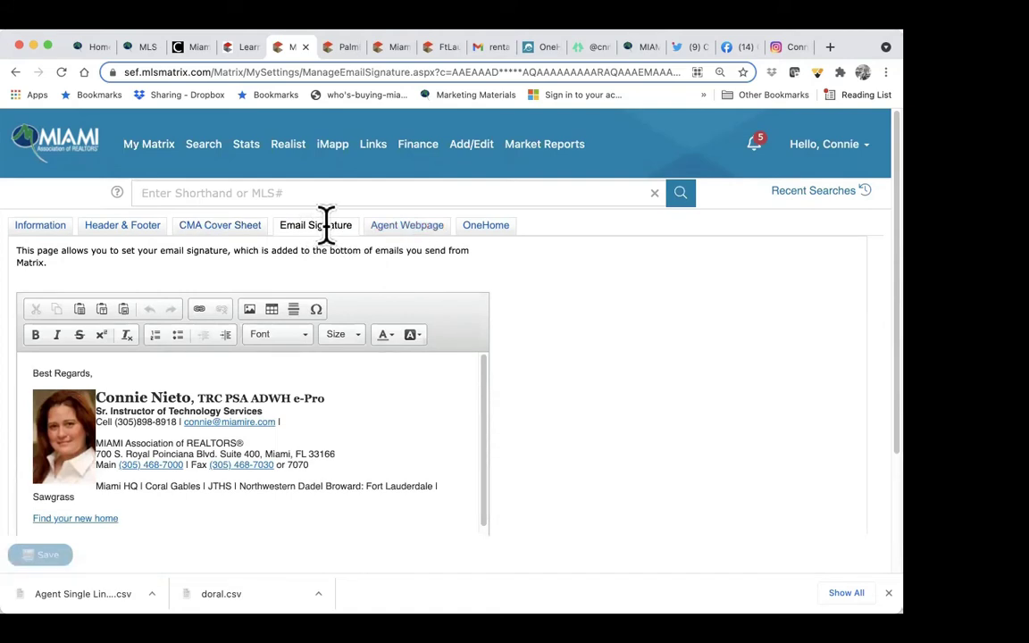
Step: Delete the signature photo, change the closing to 'Atentamente,', and fix the name line
left_click(80, 433)
key("BackSpace")
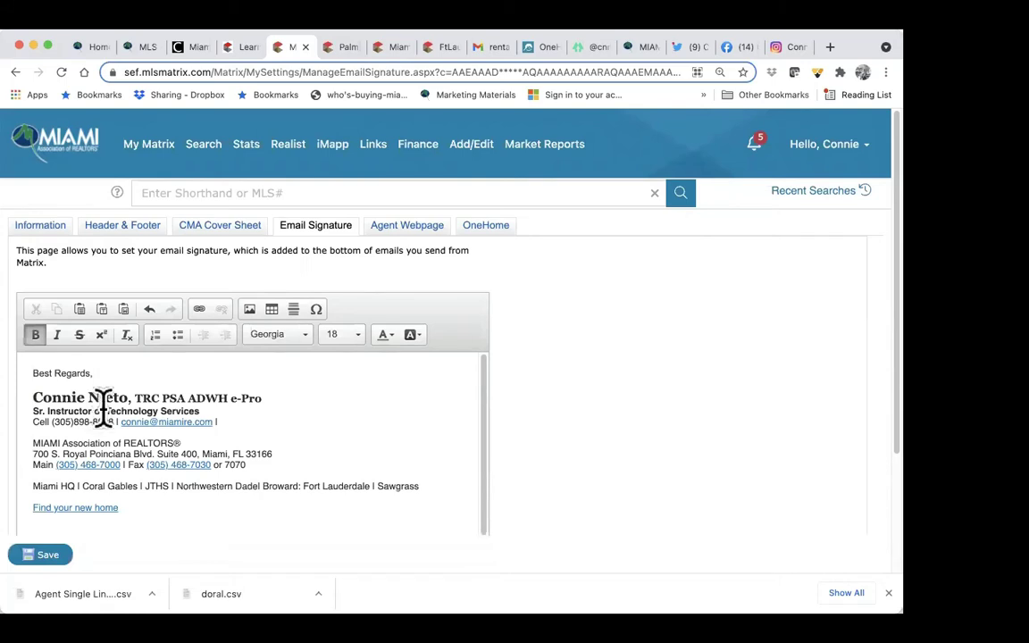
triple_click(107, 373)
type("Atentamente,")
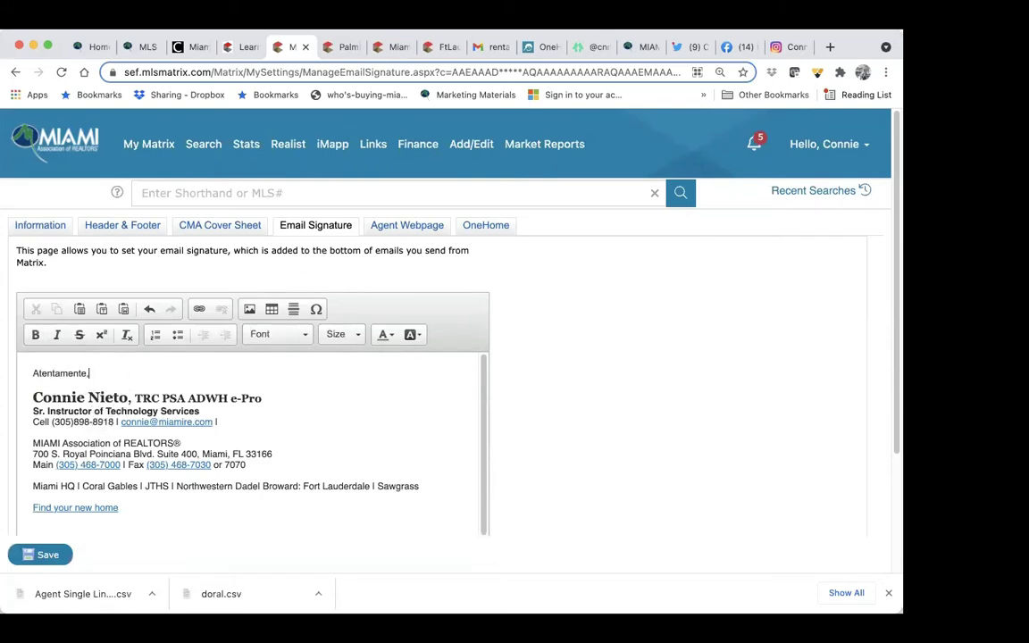
left_click(42, 393)
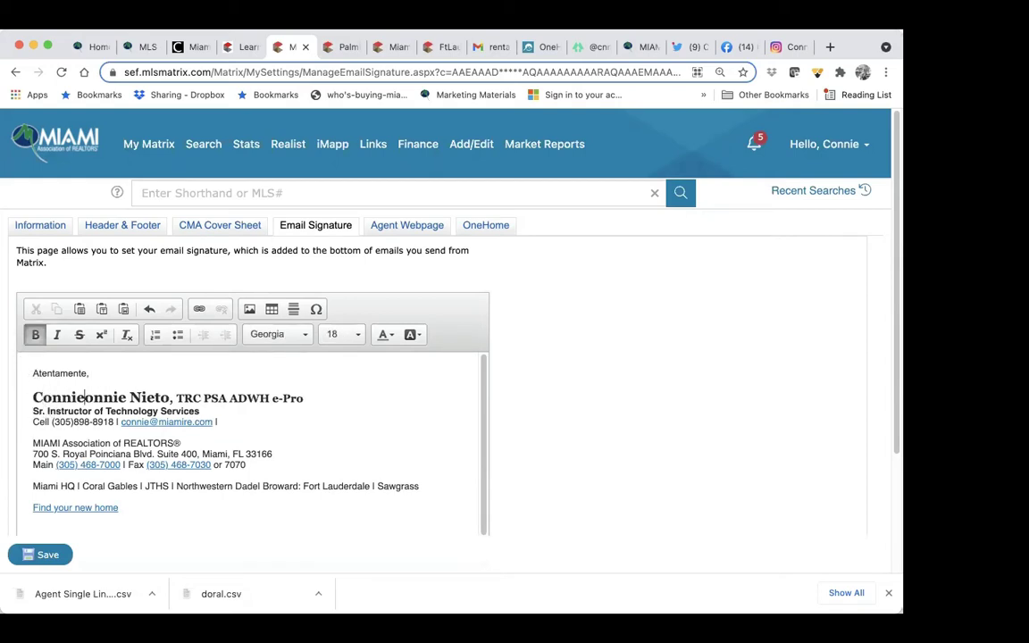
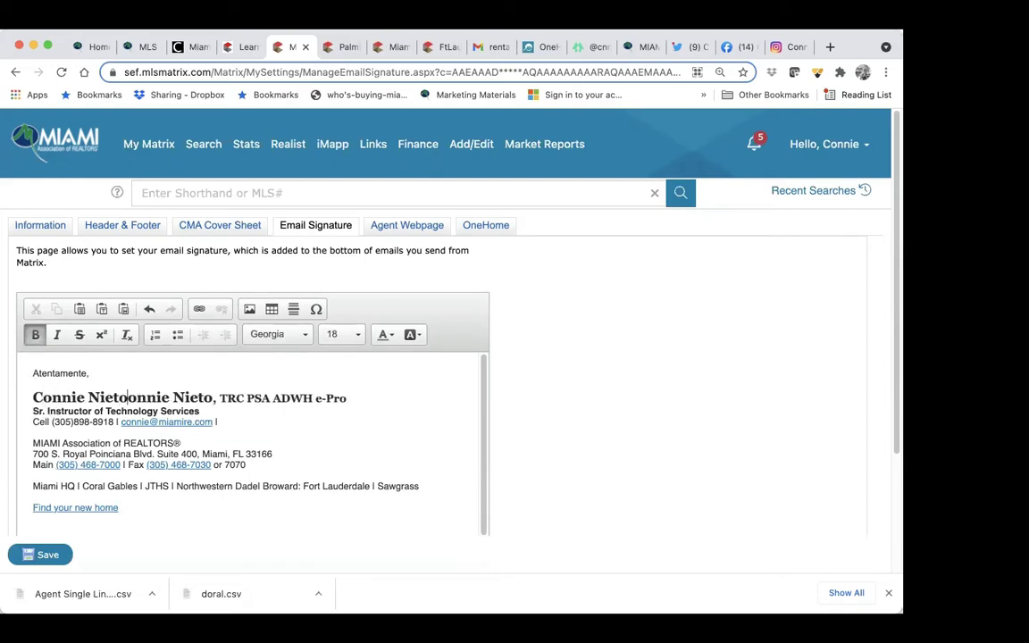
key("BackSpace")
key("BackSpace")
key("BackSpace")
key("BackSpace")
key("BackSpace")
key("BackSpace")
key("BackSpace")
key("BackSpace")
key("BackSpace")
key("BackSpace")
key("BackSpace")
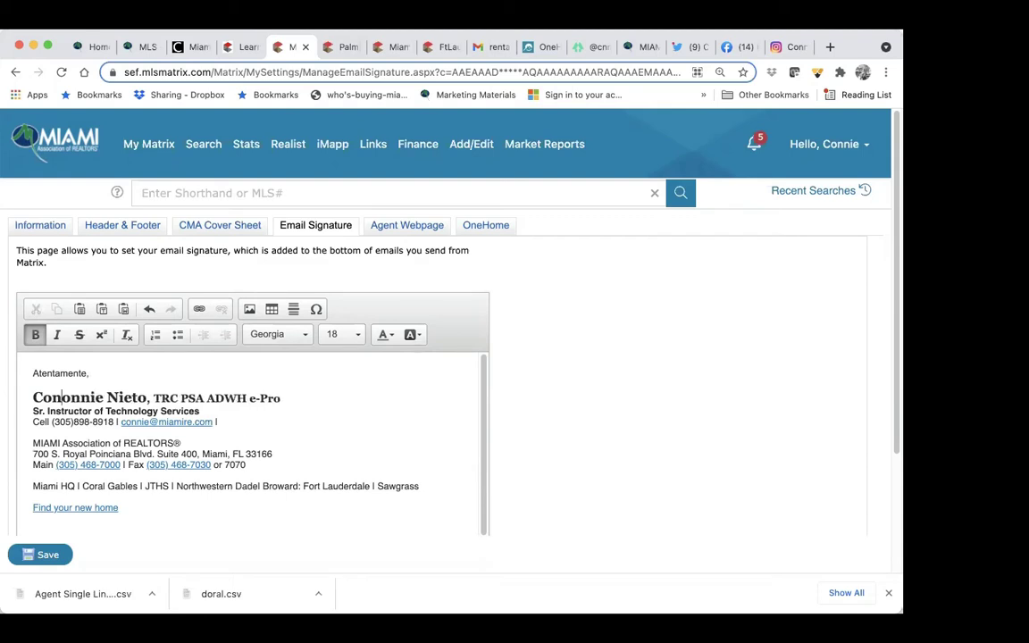
Step: Remove the 'Find your new home' link line and select the contact e-mail address
scroll(105, 403, "down", 1)
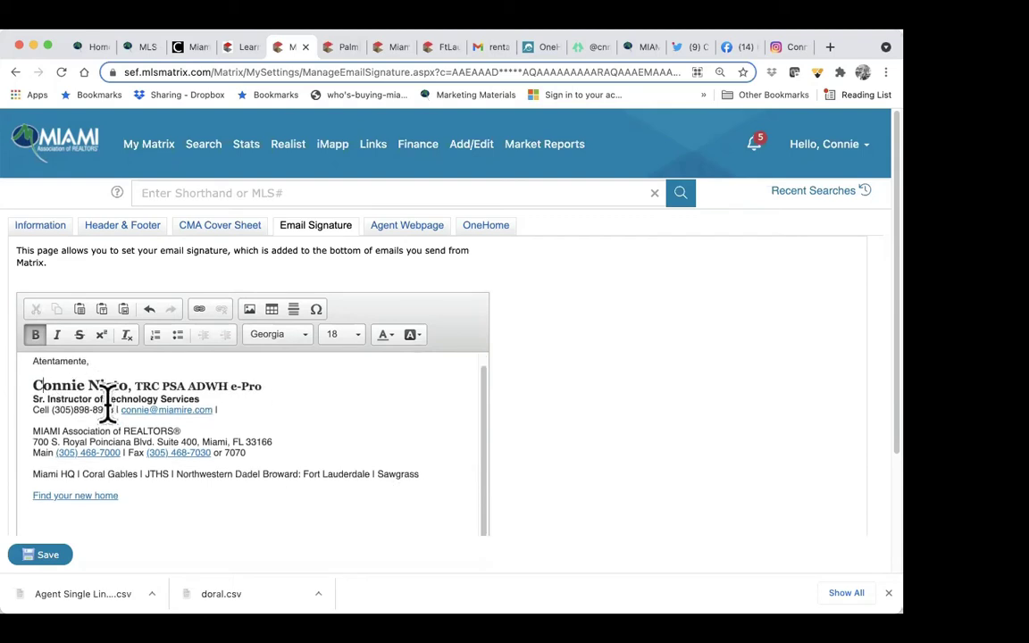
left_click_drag(195, 393, 201, 400)
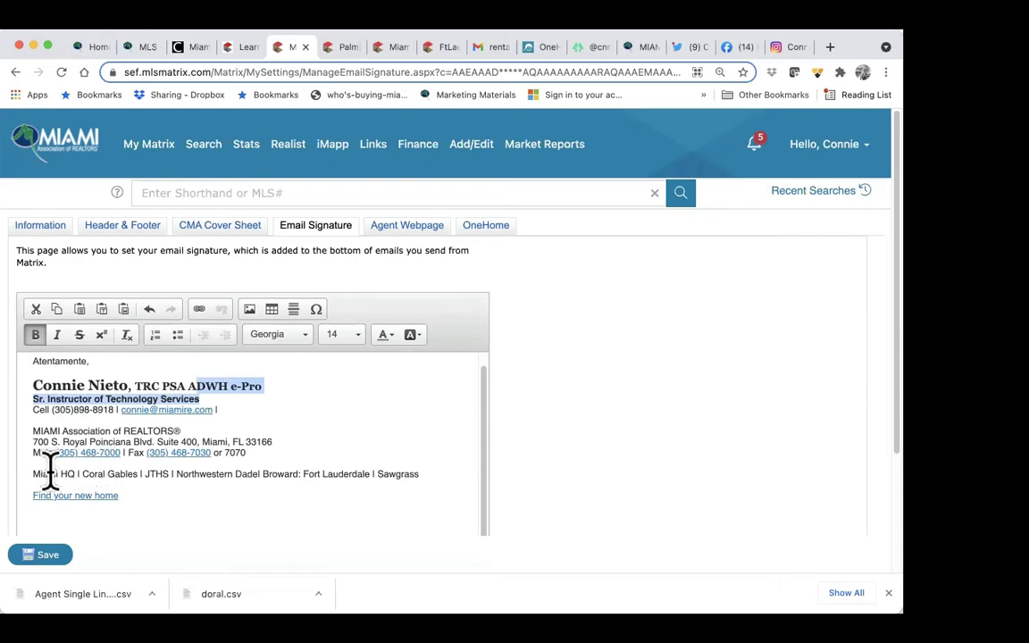
left_click_drag(129, 494, 9, 495)
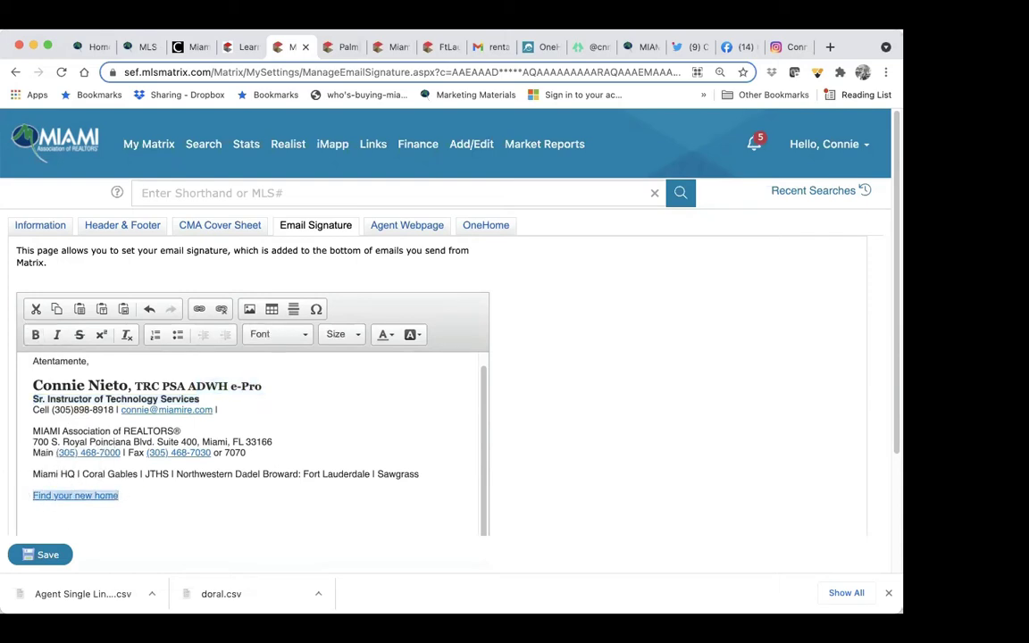
key("BackSpace")
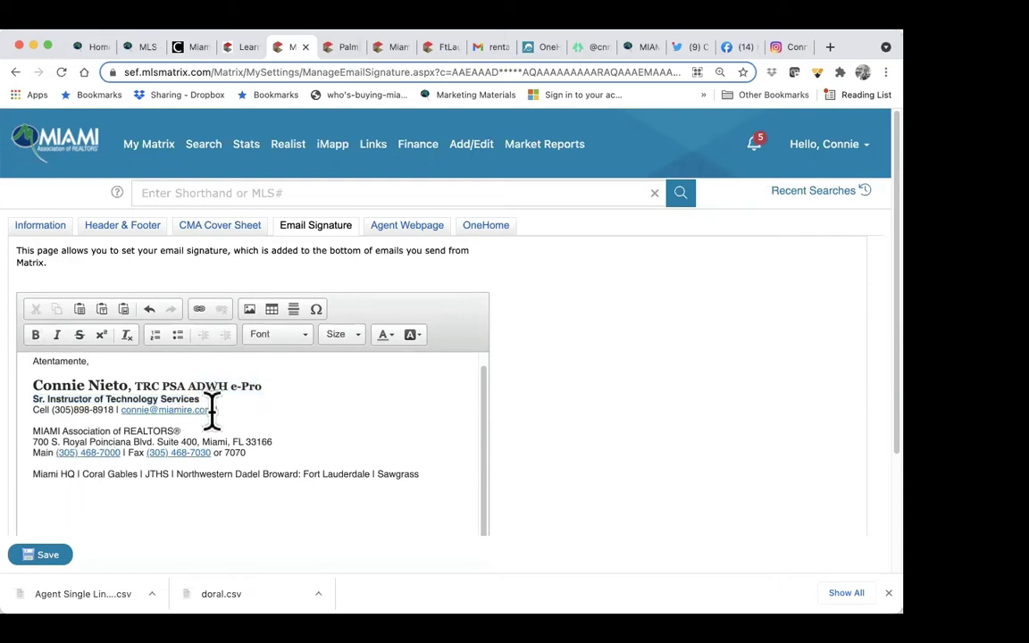
left_click_drag(218, 410, 125, 415)
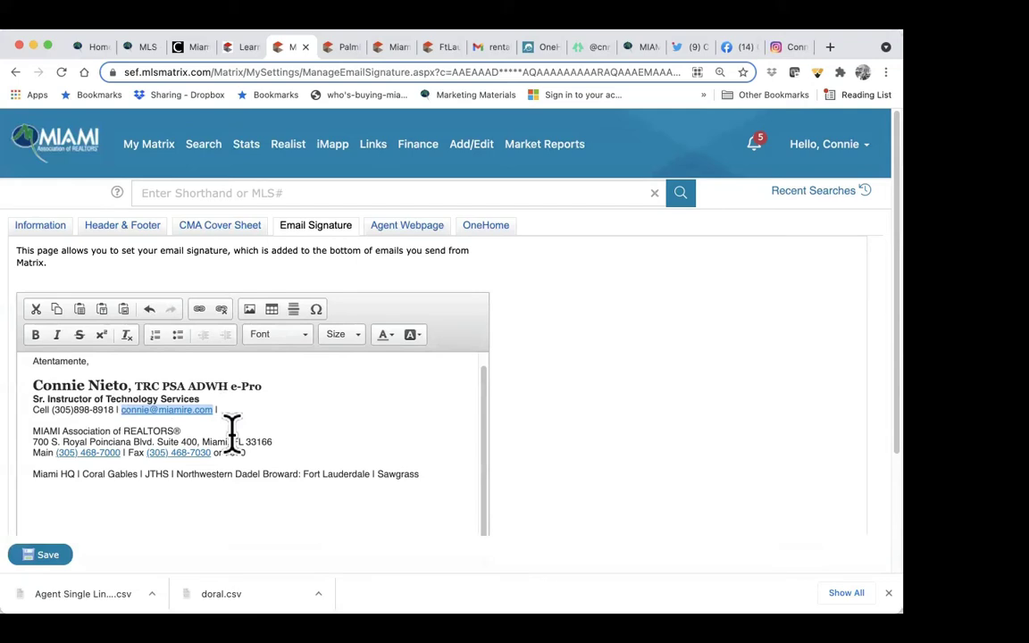
type("conni")
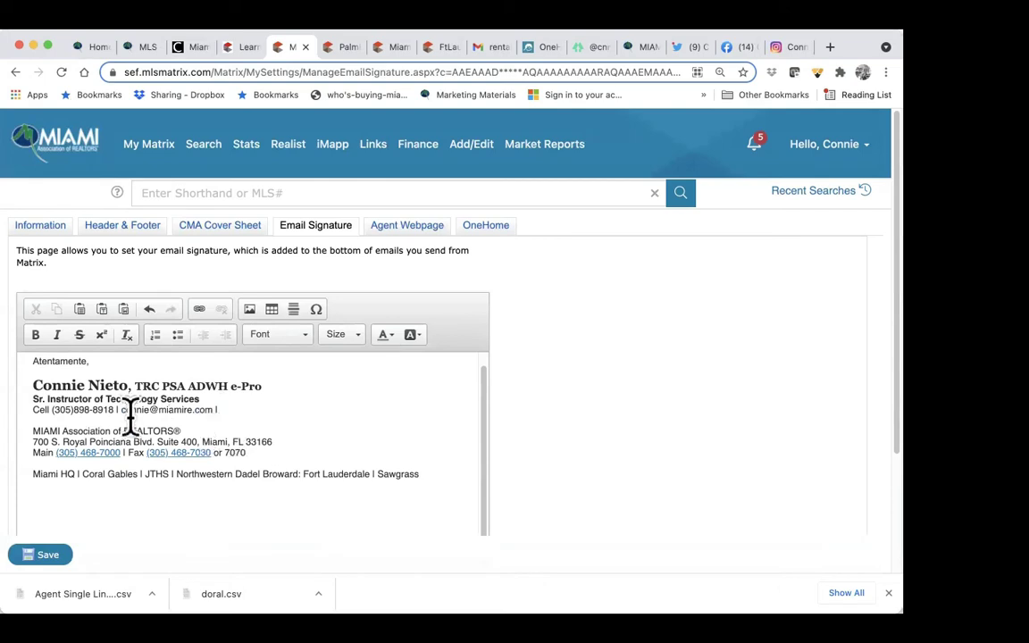
left_click_drag(211, 409, 118, 411)
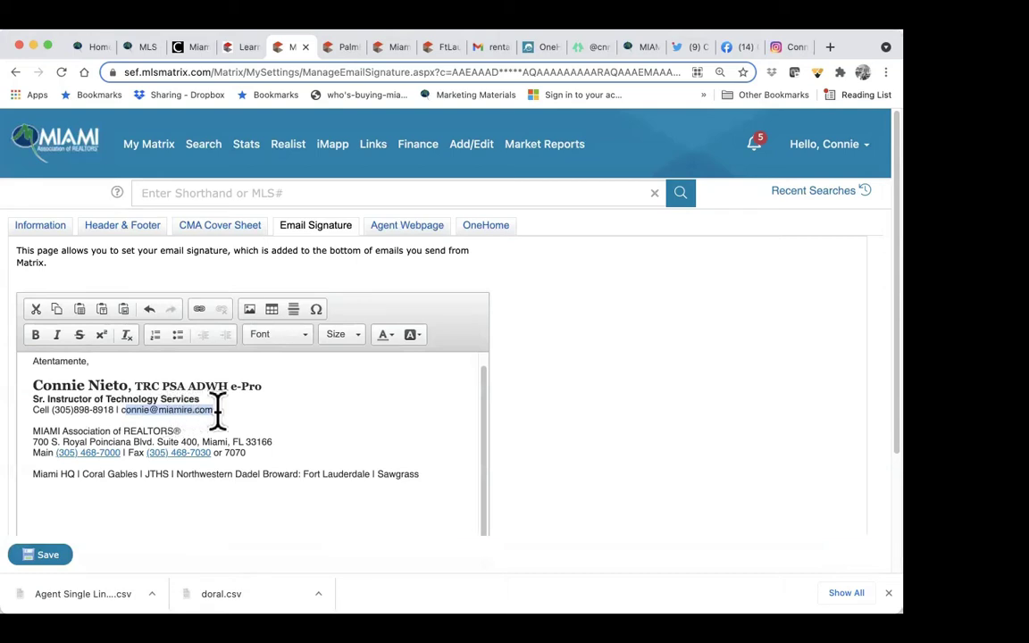
left_click(211, 409)
left_click_drag(212, 409, 123, 409)
Step: Make the selected address an E-mail type link pointing to the agent's own e-mail address
left_click(199, 310)
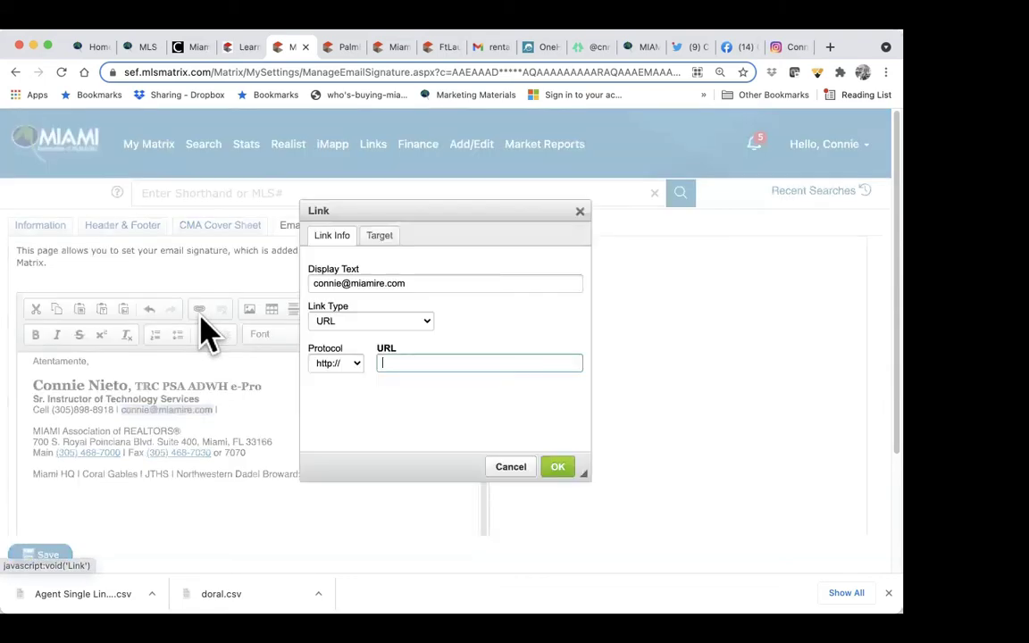
left_click(350, 324)
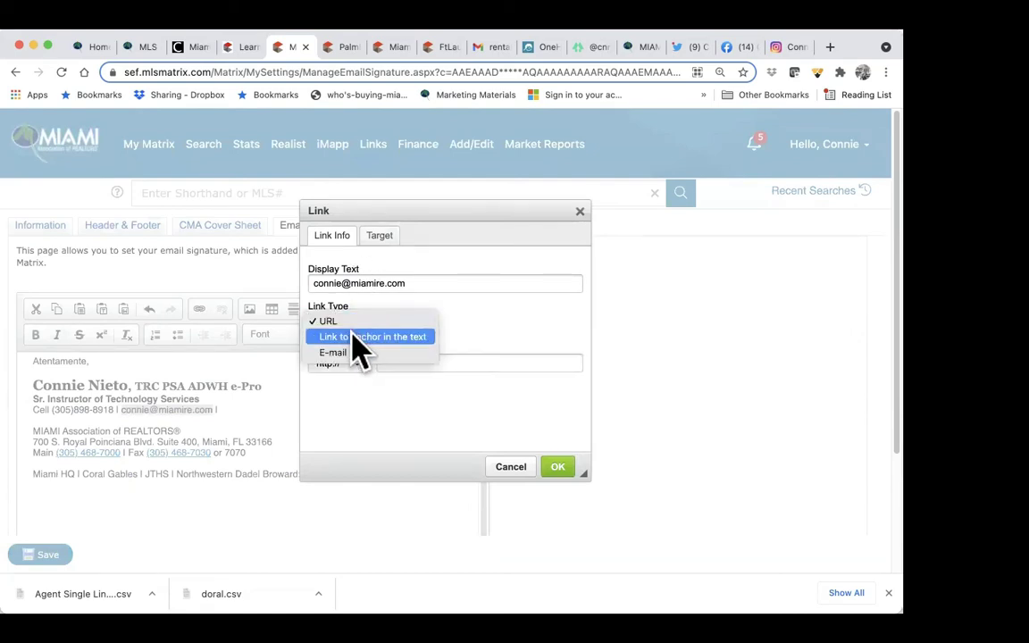
left_click(352, 353)
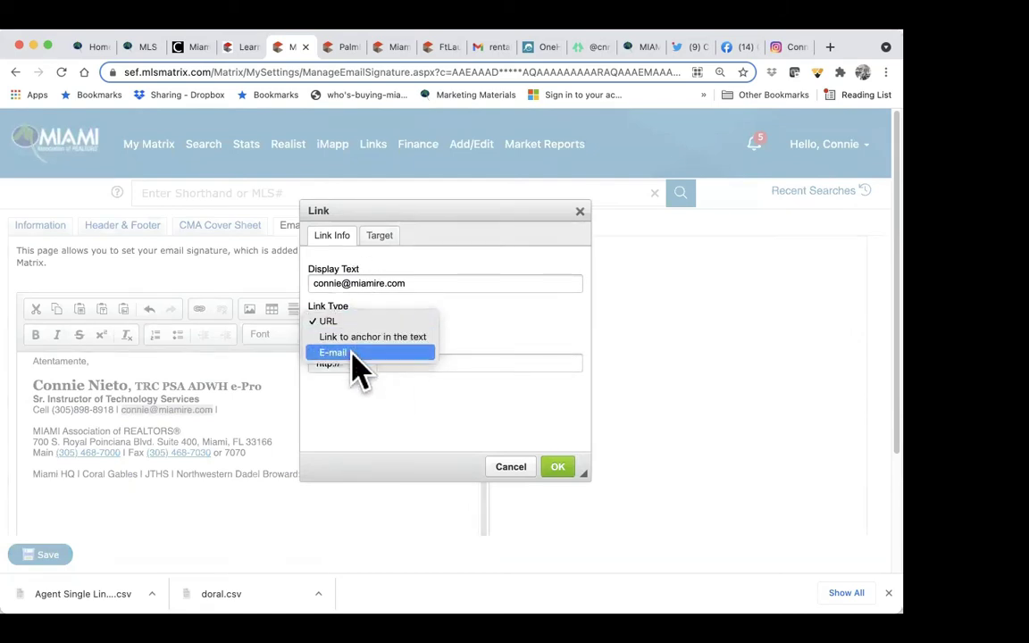
left_click(369, 354)
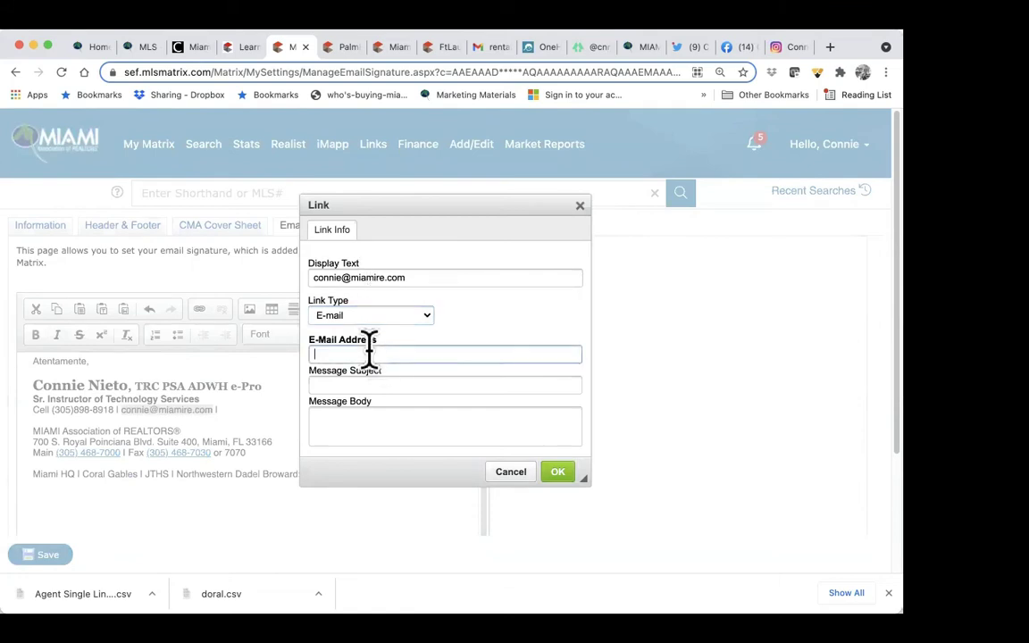
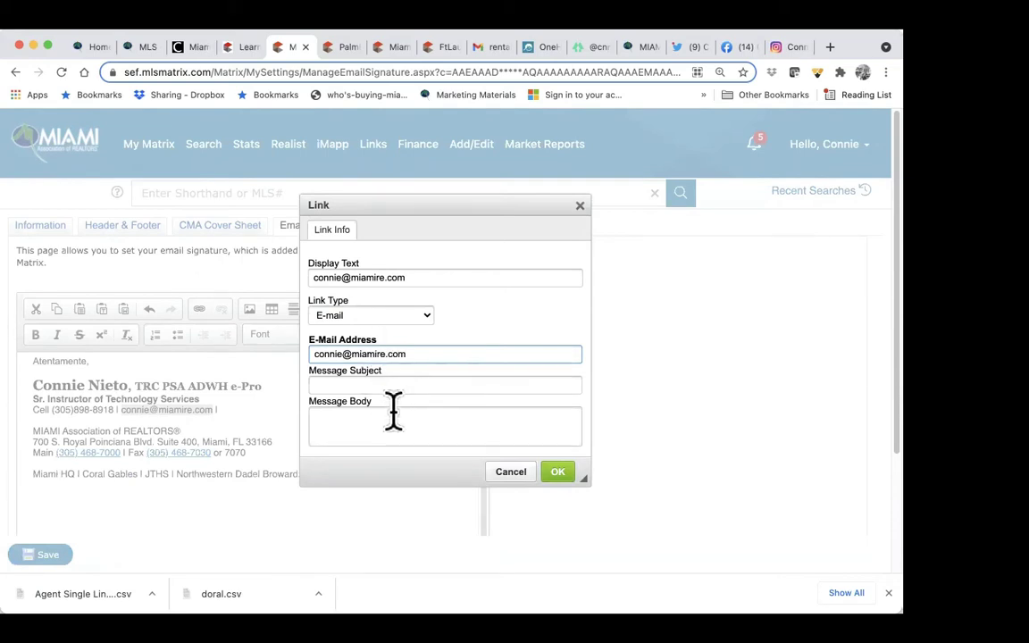
left_click(559, 473)
left_click(385, 487)
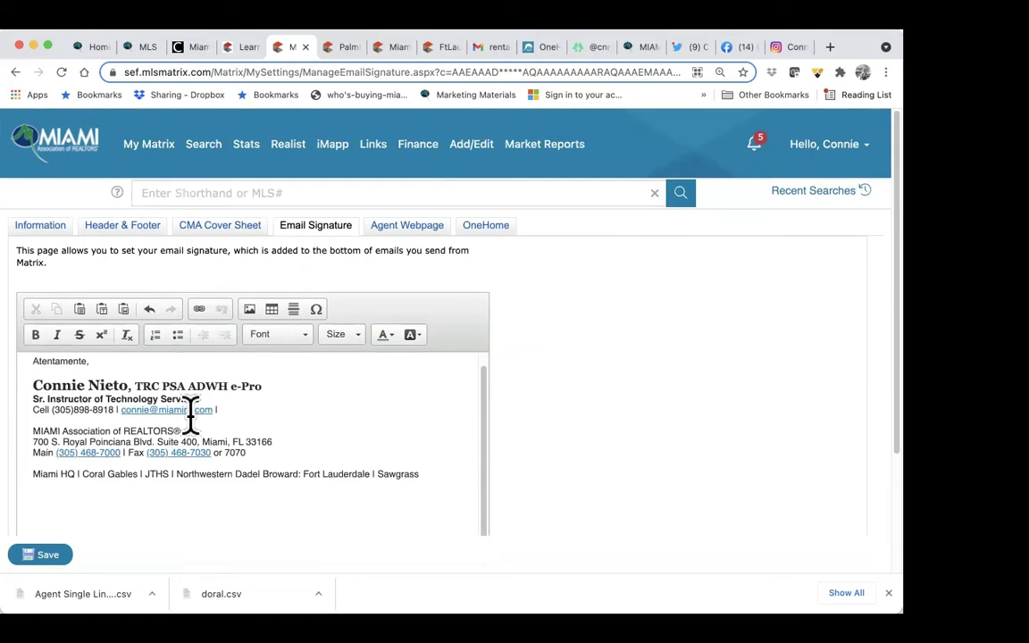
Step: Insert the second uploaded portrait photo before the name in the signature
left_click(30, 385)
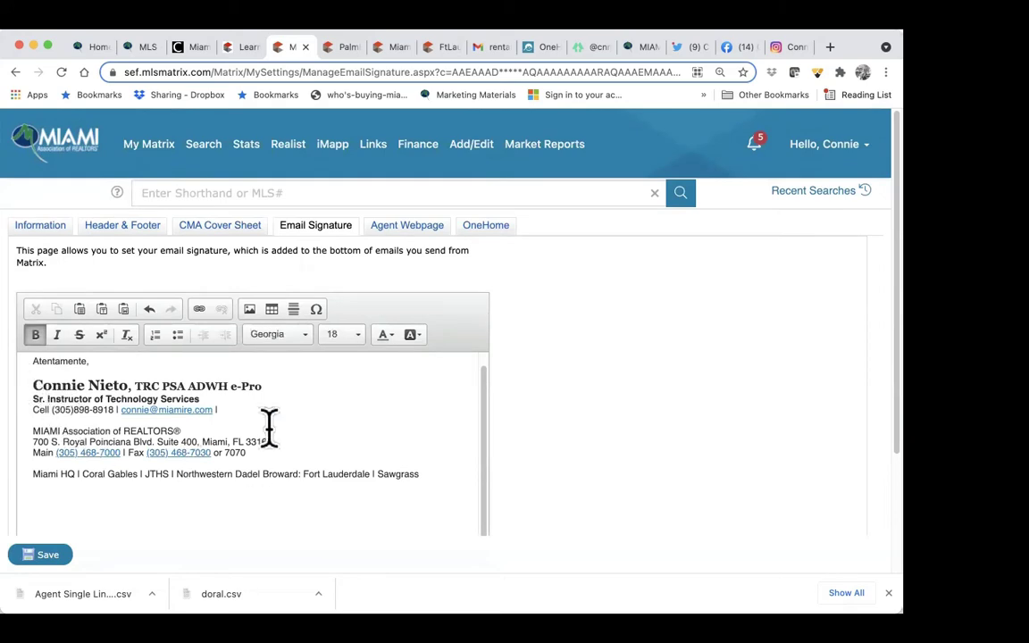
left_click(253, 312)
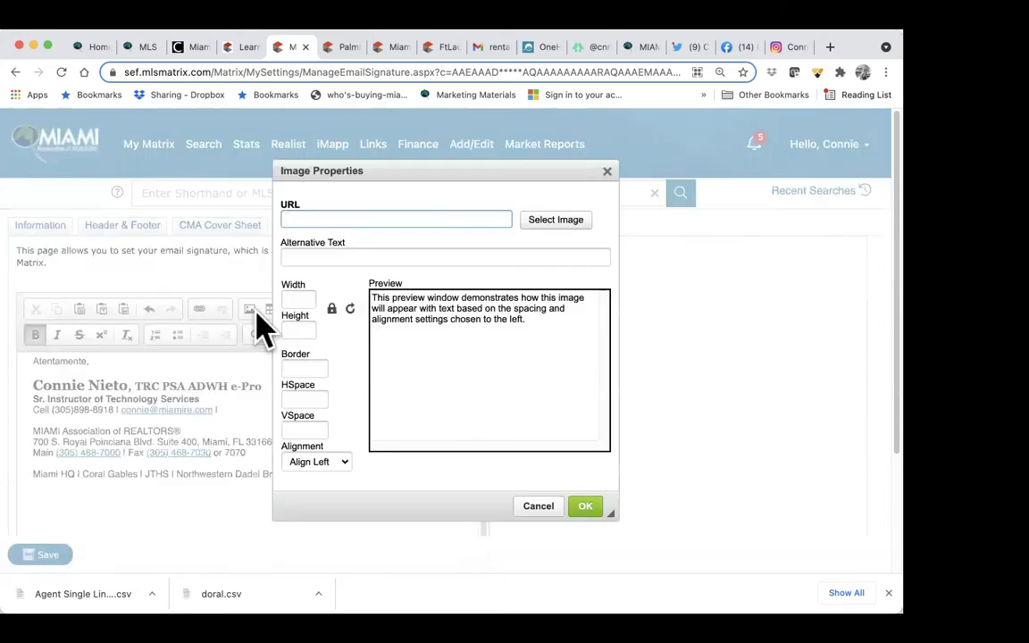
left_click(564, 237)
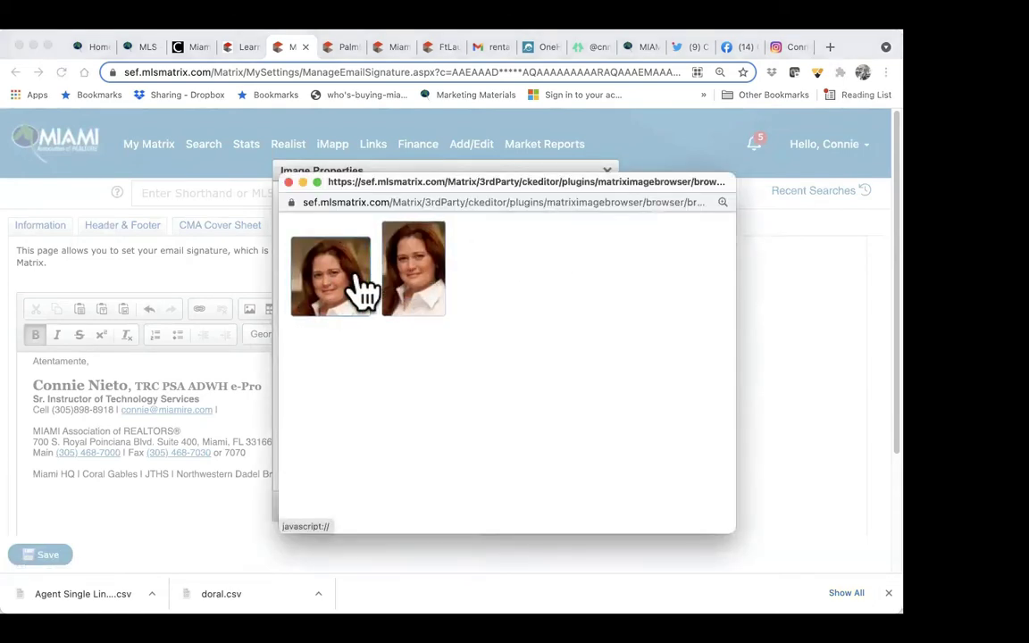
left_click(413, 318)
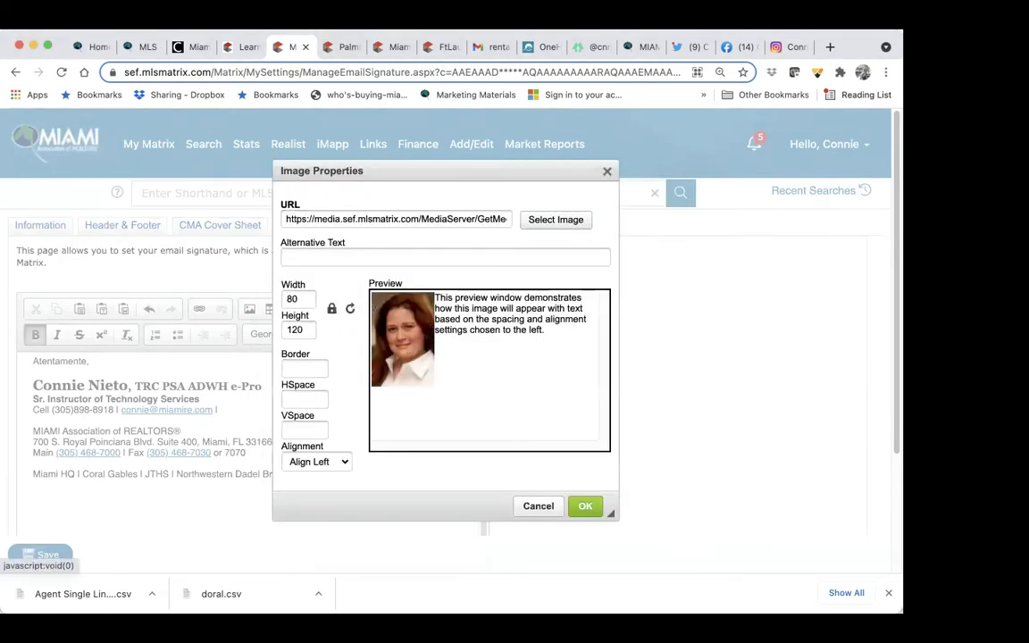
left_click(586, 507)
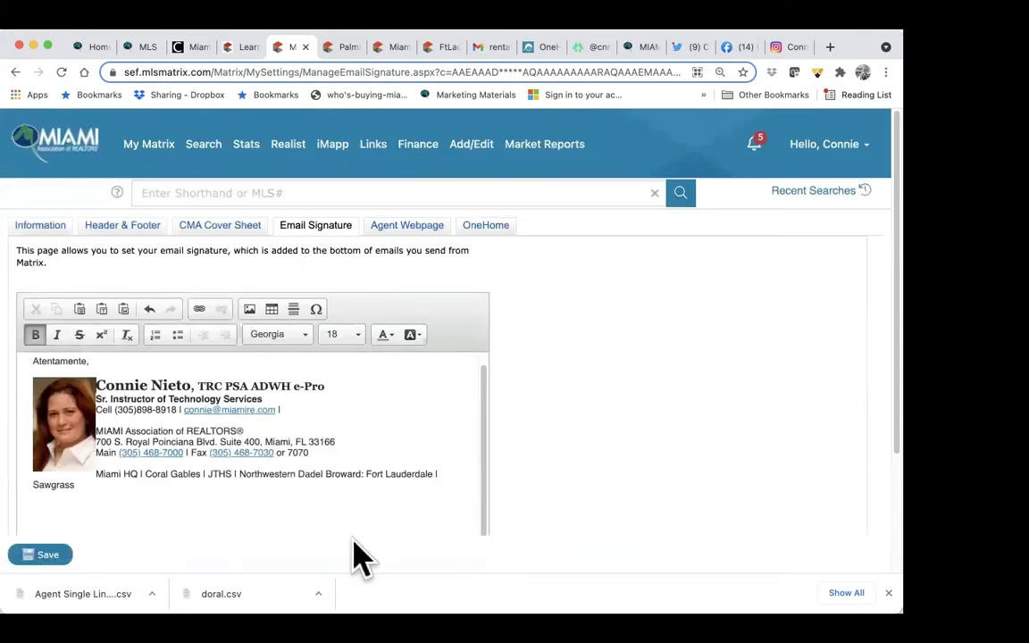
Step: Delete 'Sawgrass' from the branch locations and start a new line below
left_click(433, 473)
key("shift+Down")
key("BackSpace")
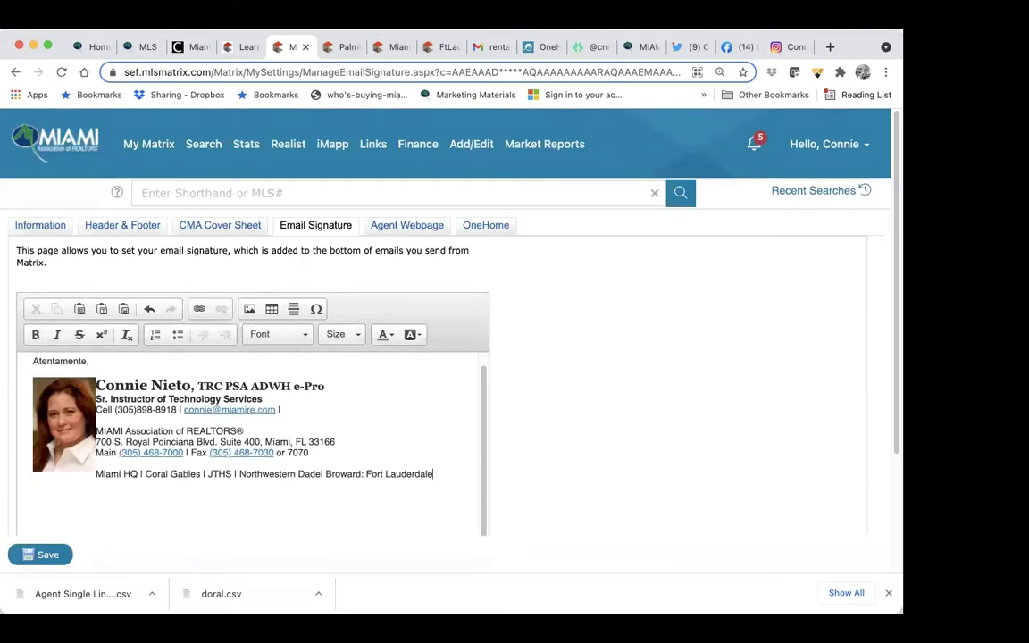
key("Return")
Step: Type 'Encuentre su Propiedad' on the new line and select it
type("Encuentre su Propiedad")
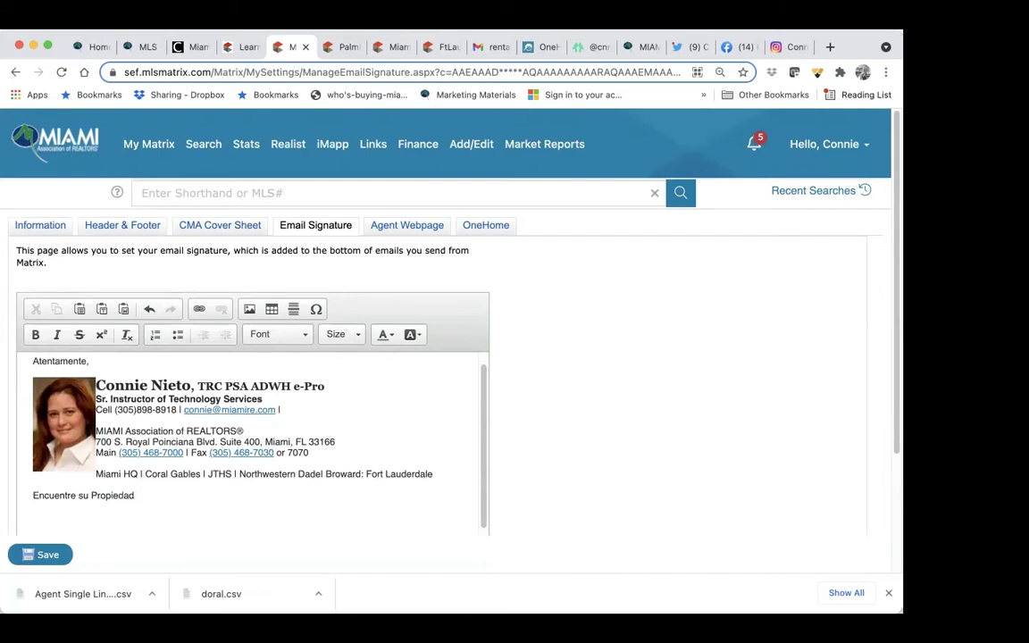
left_click_drag(140, 495, 21, 495)
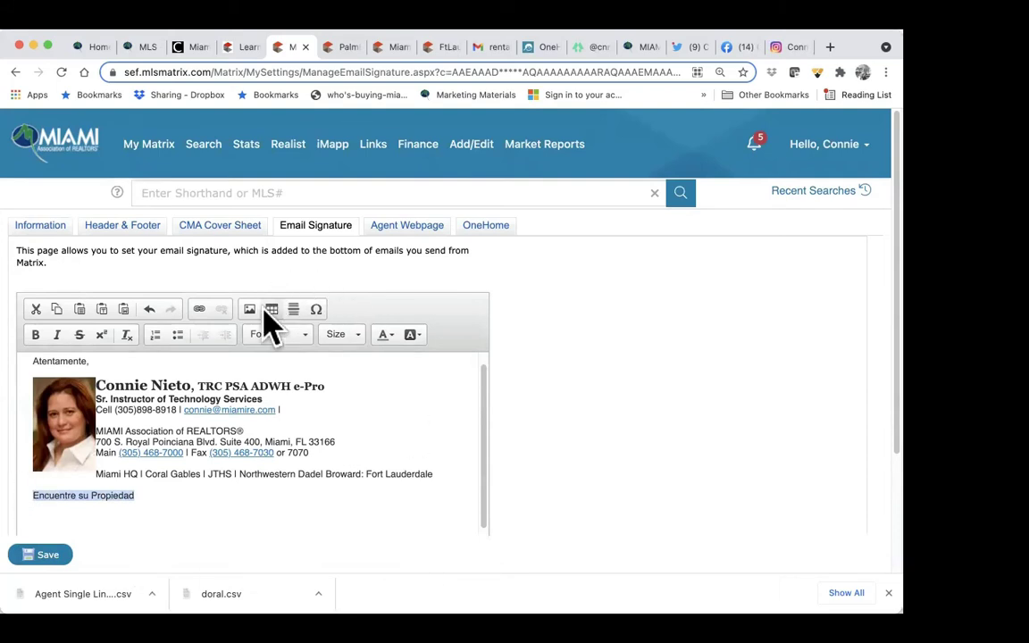
left_click(198, 310)
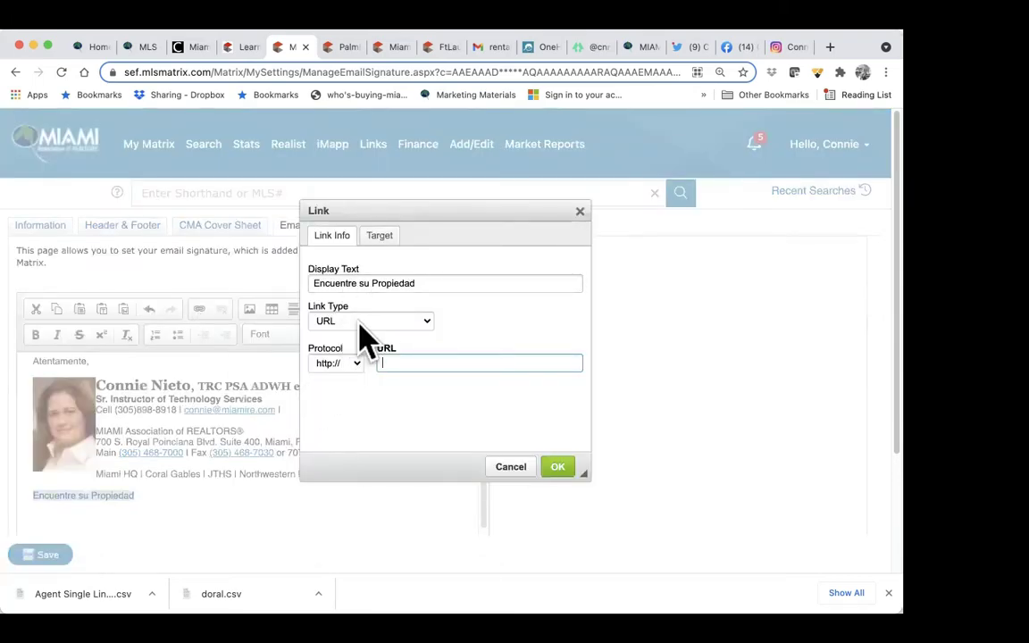
left_click(642, 49)
left_click(332, 72)
left_click_drag(362, 71, 321, 71)
right_click(207, 73)
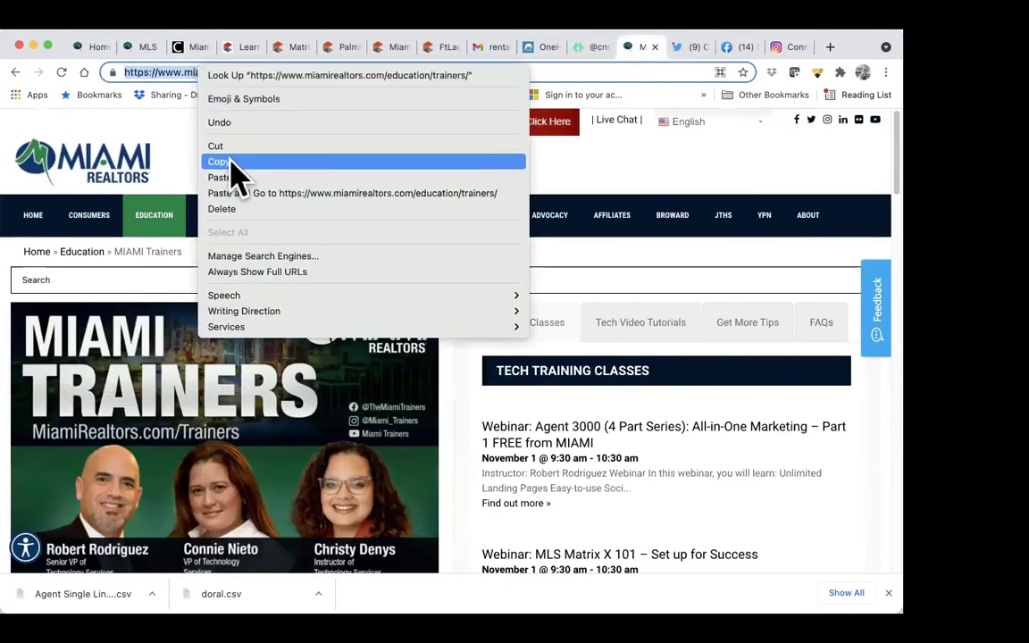
left_click(257, 162)
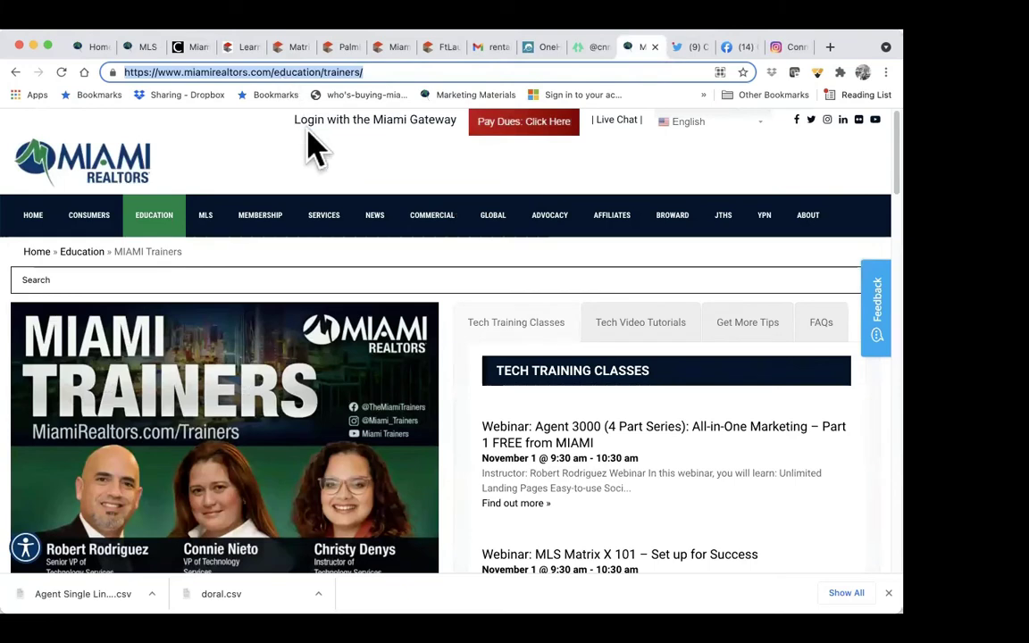
left_click(282, 47)
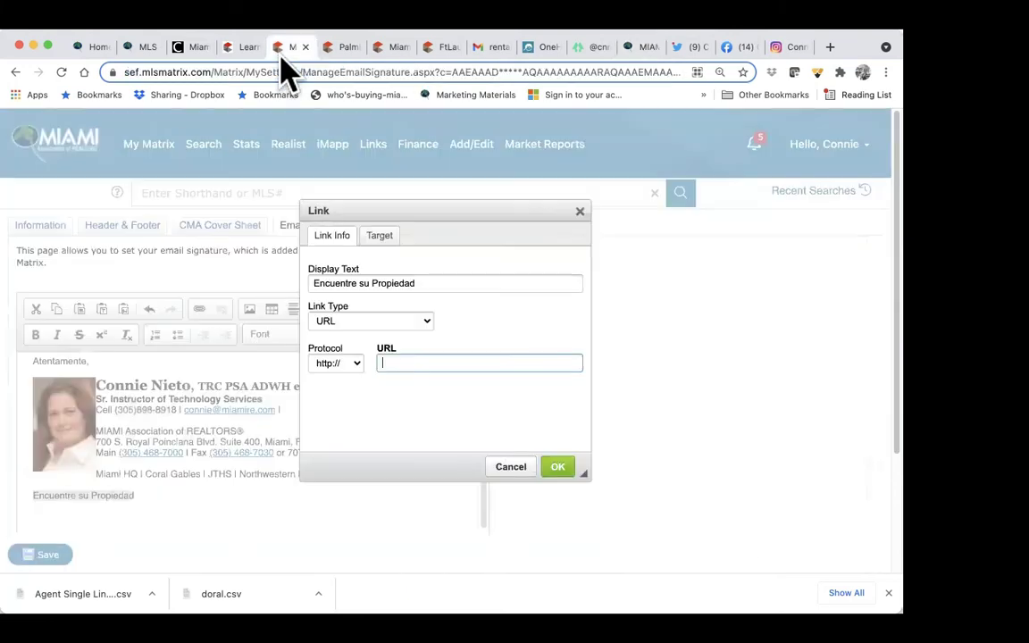
right_click(401, 363)
left_click(441, 467)
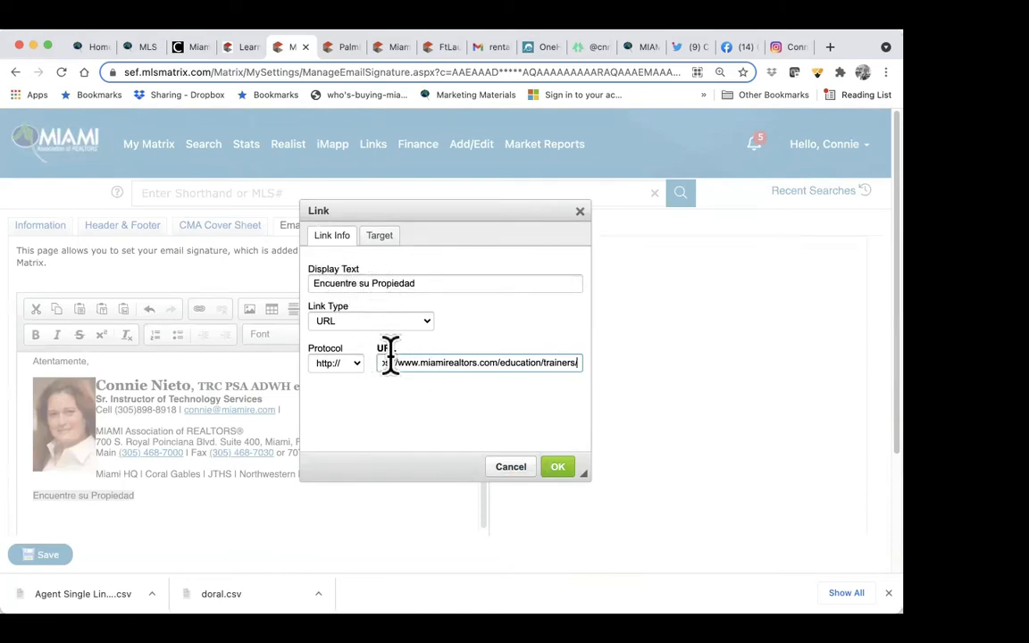
left_click(556, 466)
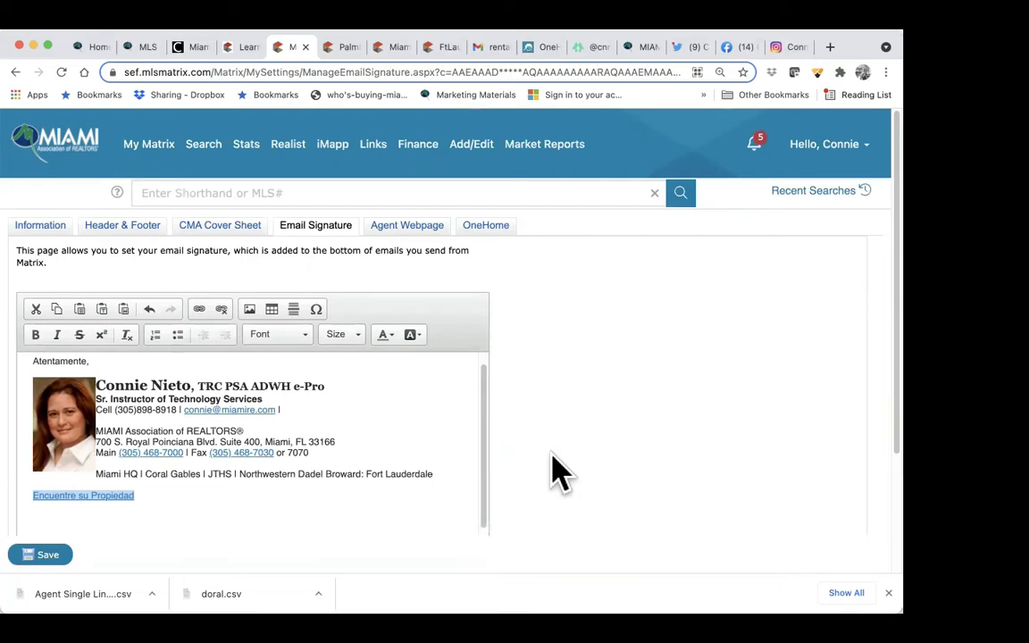
left_click(205, 526)
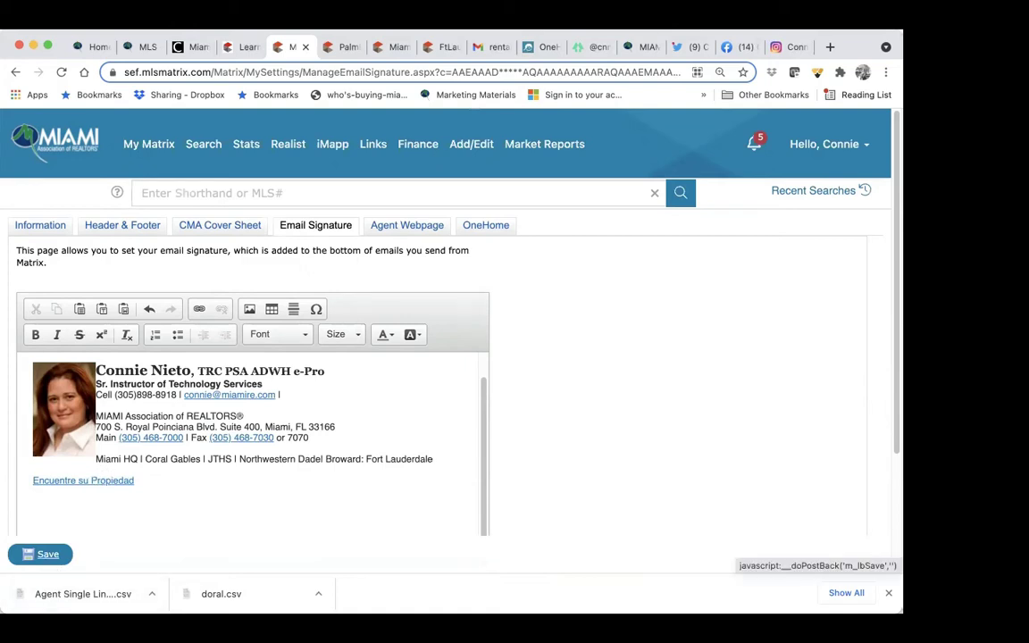
Step: Save the email signature with its new link and go to the Agent Webpage settings
left_click(45, 554)
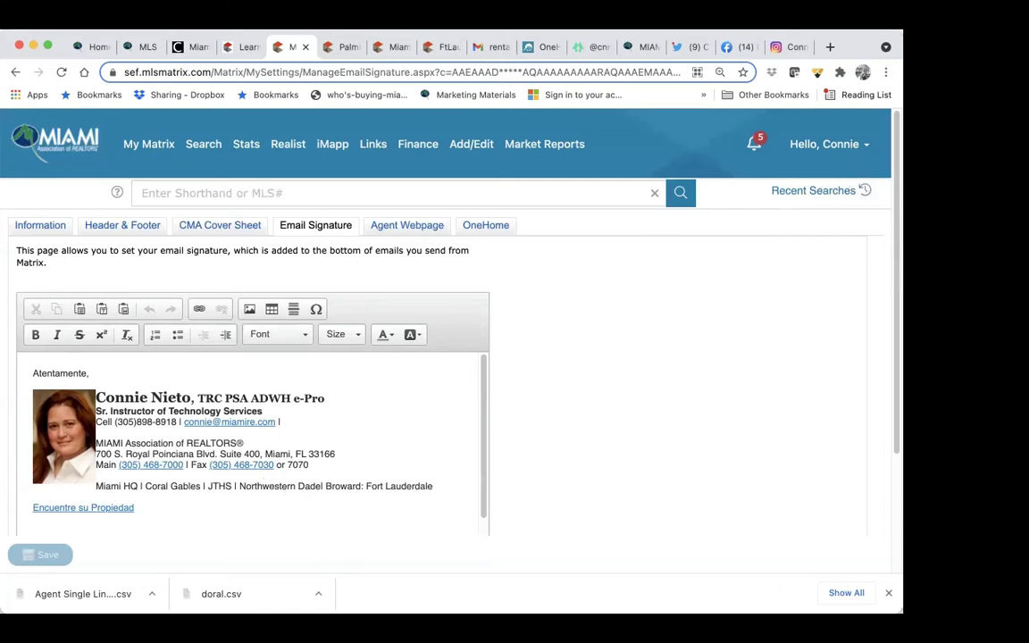
left_click(823, 144)
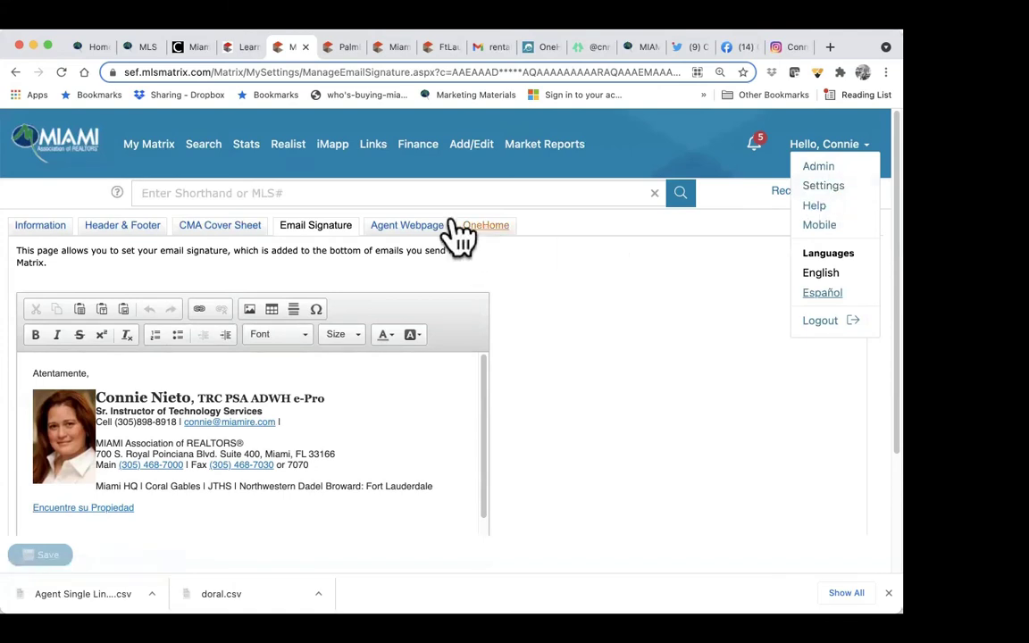
left_click(407, 226)
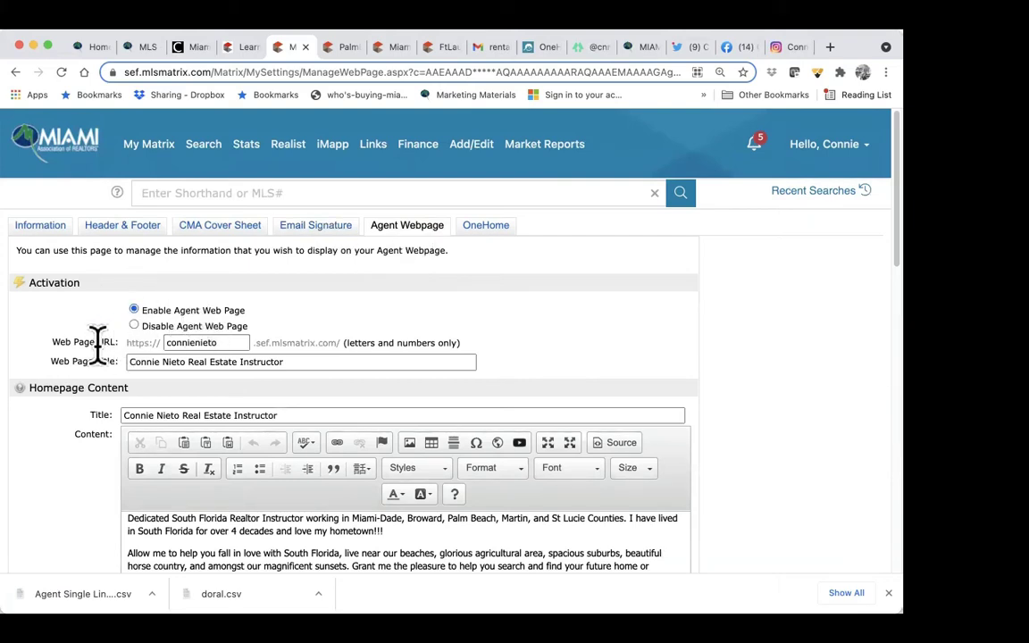
left_click_drag(216, 342, 142, 328)
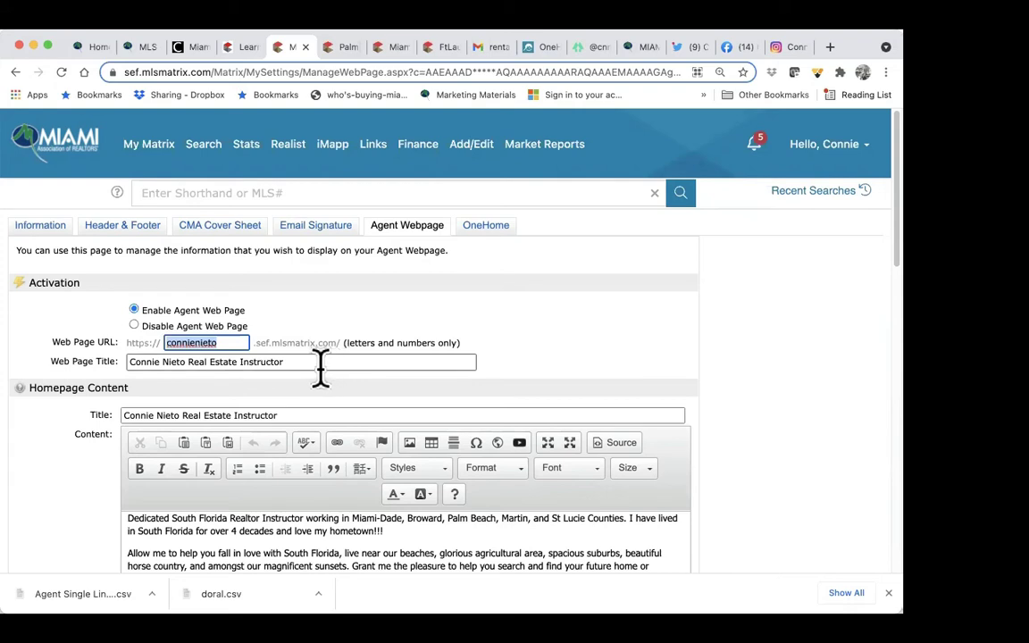
left_click_drag(319, 362, 85, 351)
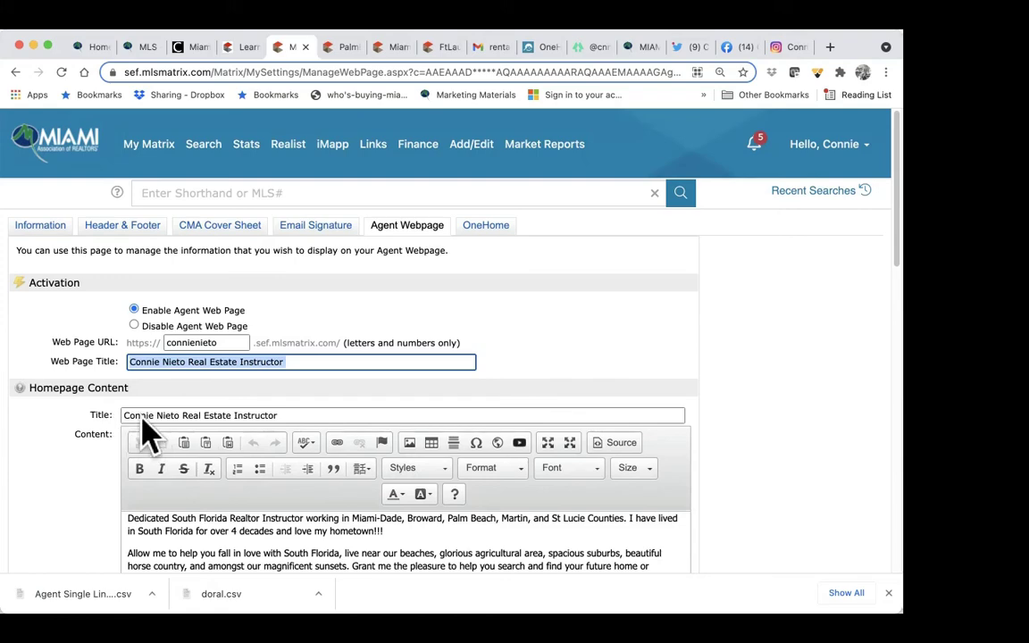
scroll(282, 431, "down", 3)
scroll(282, 431, "down", 2)
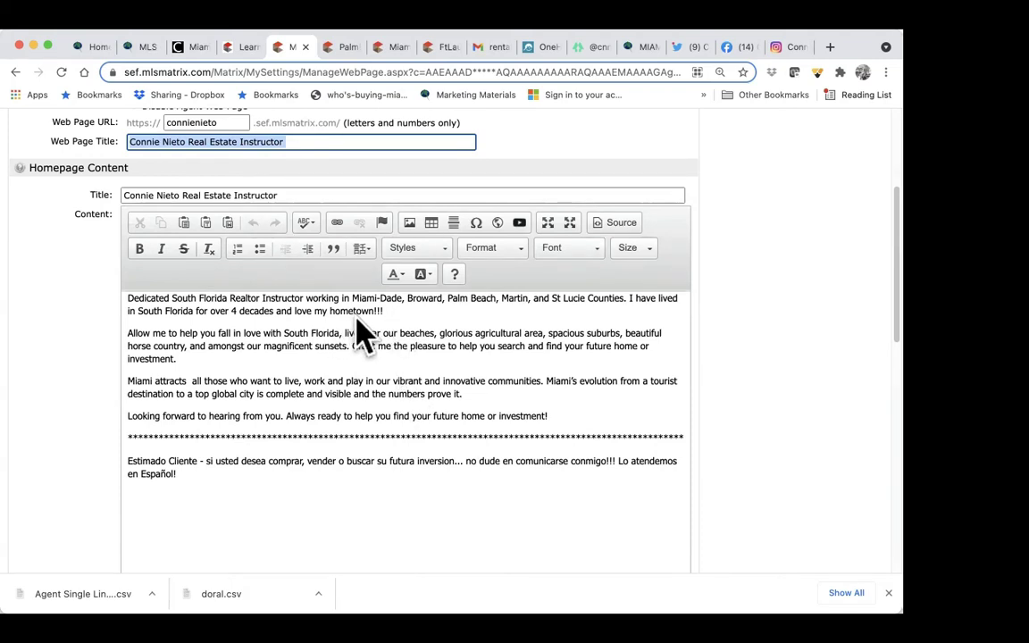
left_click(402, 311)
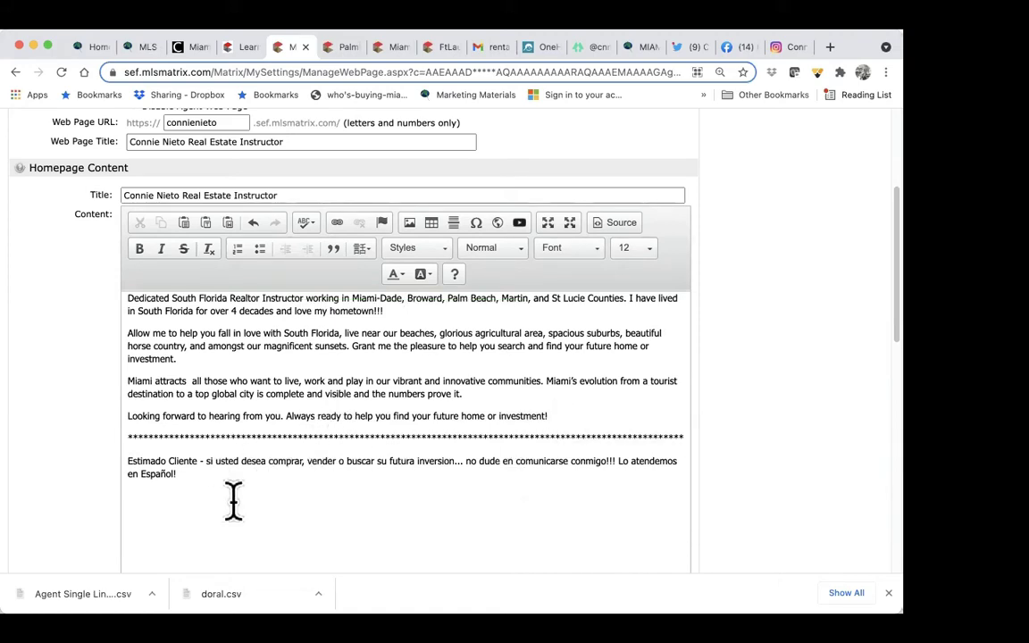
scroll(249, 506, "down", 2)
scroll(249, 506, "down", 6)
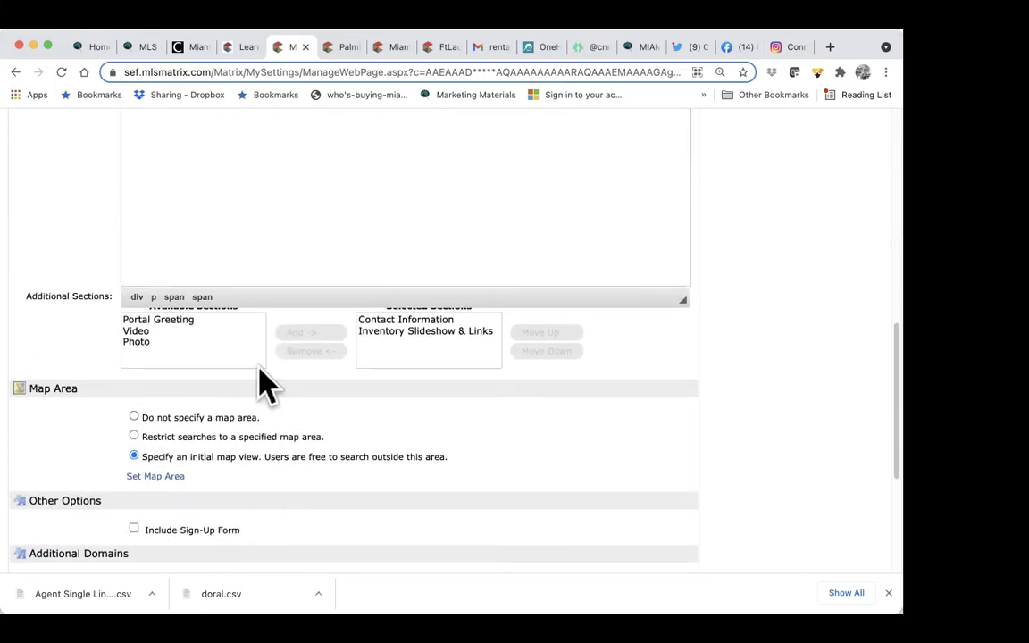
left_click(211, 332)
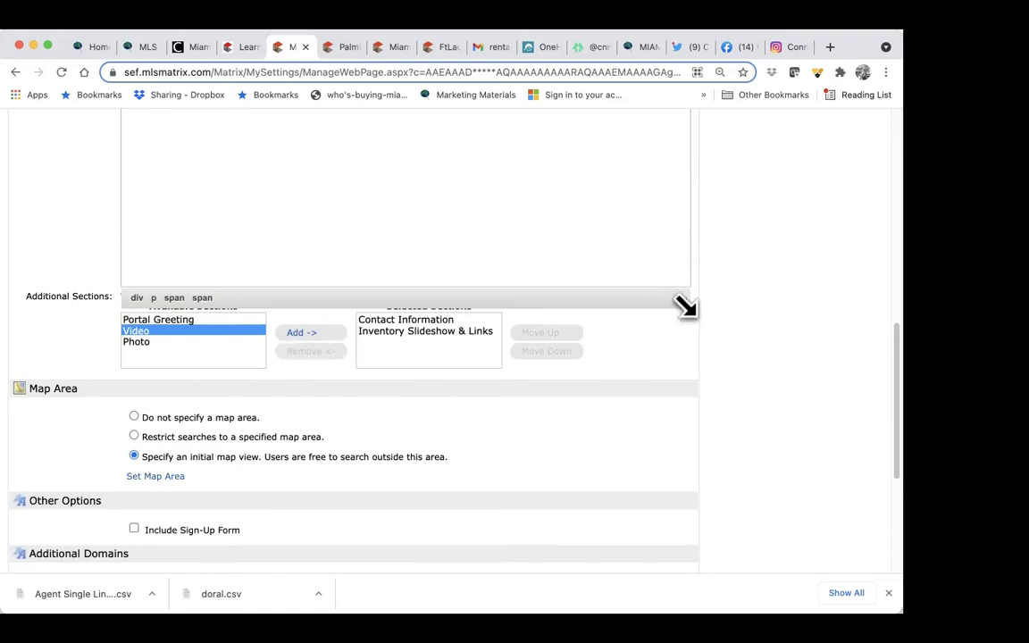
left_click(165, 319)
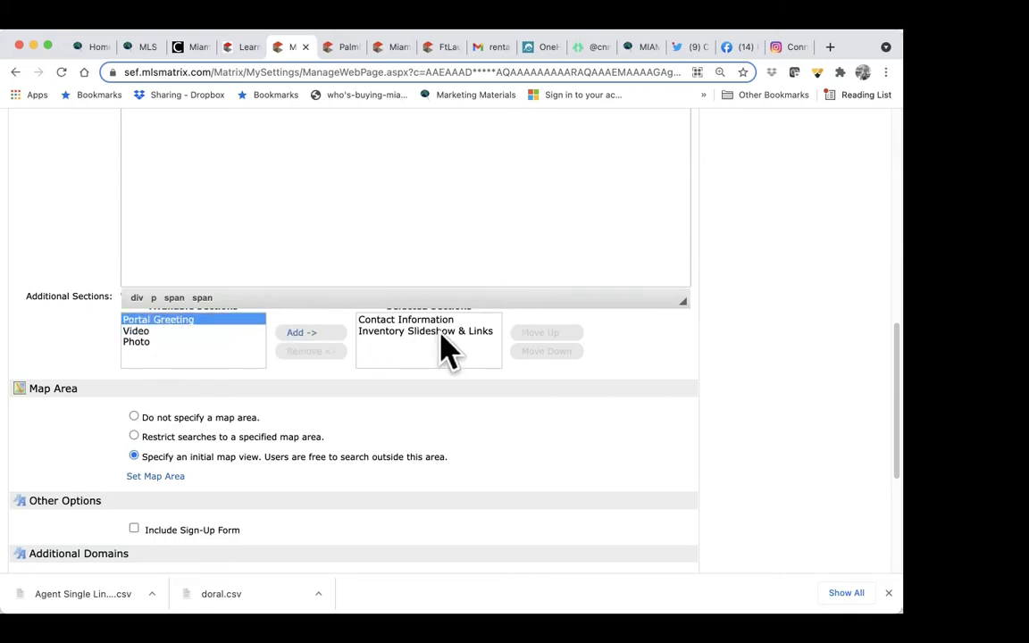
left_click(147, 331)
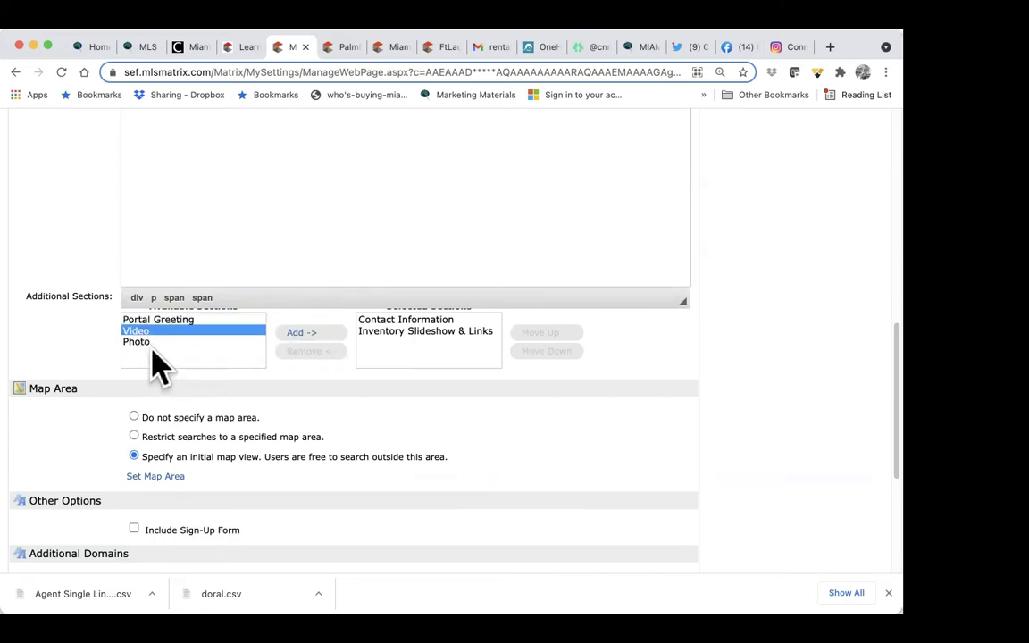
left_click(147, 342)
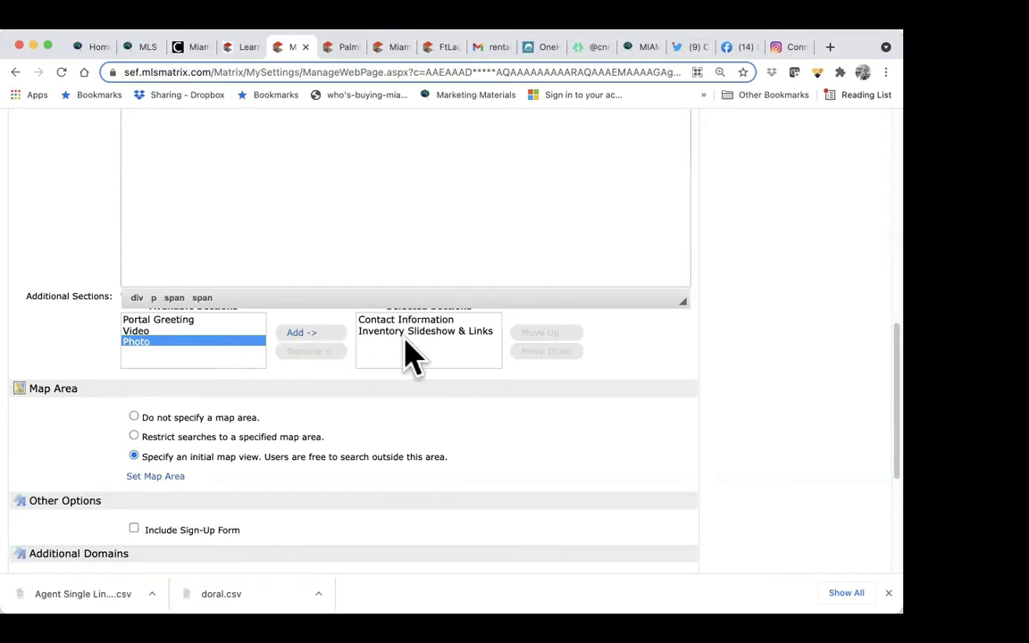
scroll(406, 356, "down", 3)
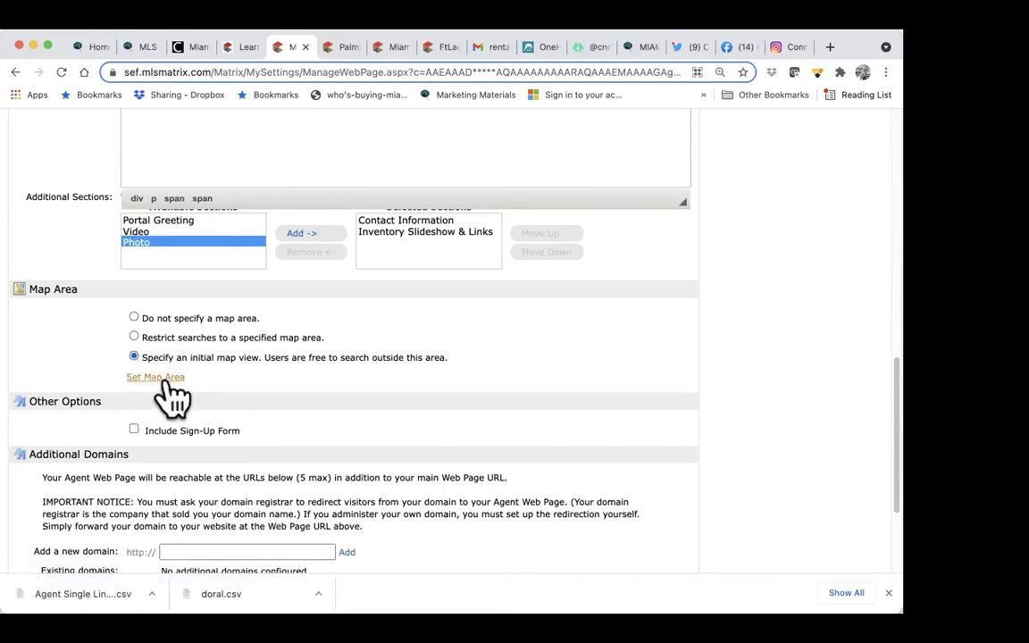
Step: Draw and save a rectangle from Delray Beach to Miami as the webpage's initial map area
left_click(162, 380)
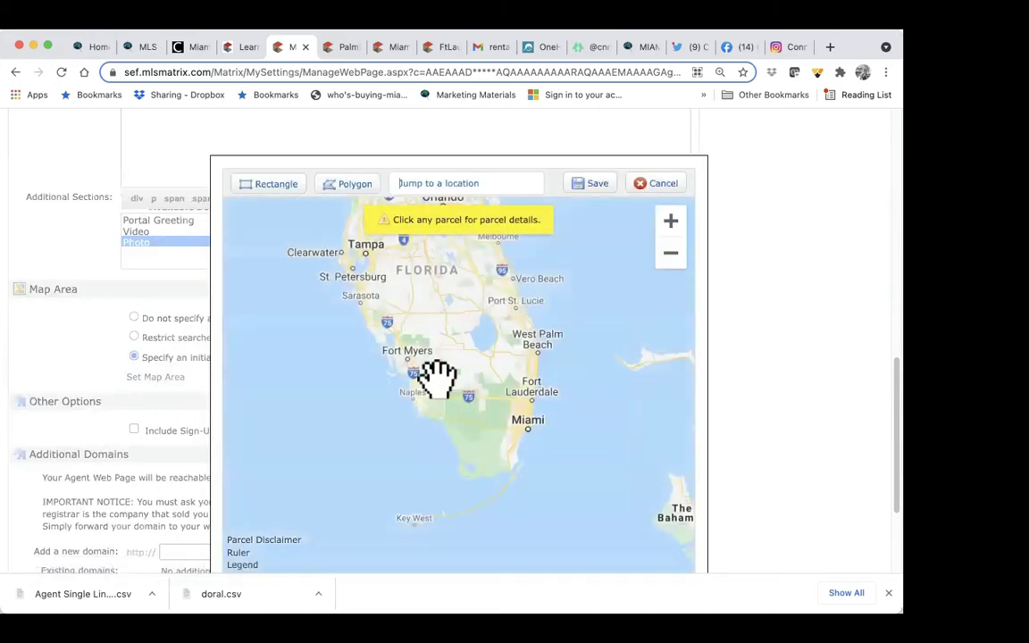
left_click(672, 222)
left_click_drag(680, 259, 568, 271)
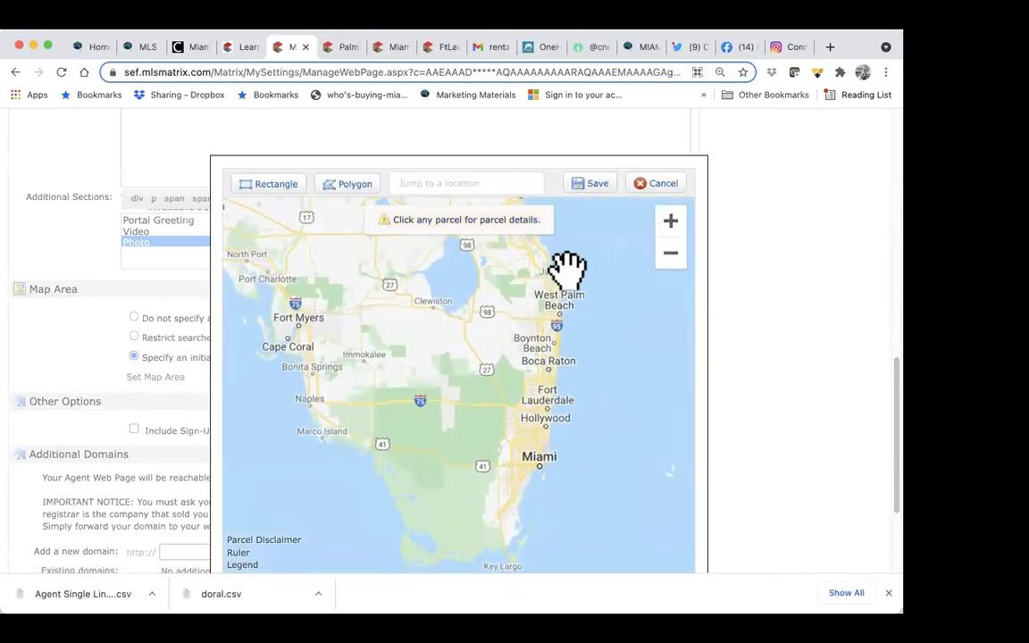
left_click(669, 234)
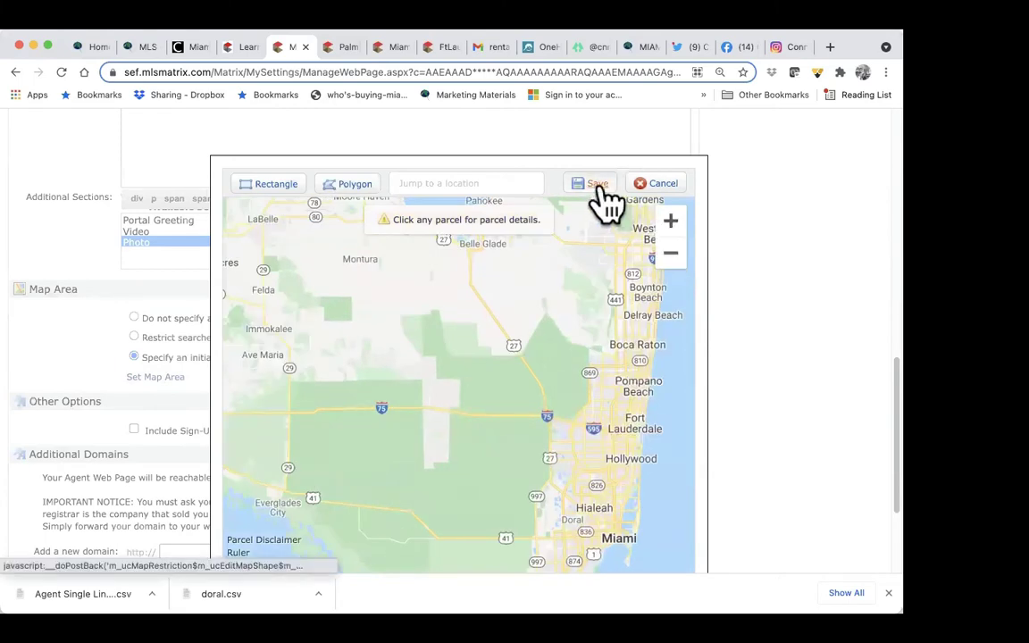
left_click(275, 185)
mouse_move(402, 302)
left_mouse_down()
mouse_move(509, 351)
mouse_move(624, 491)
mouse_move(654, 509)
mouse_move(590, 585)
mouse_move(623, 532)
left_mouse_up()
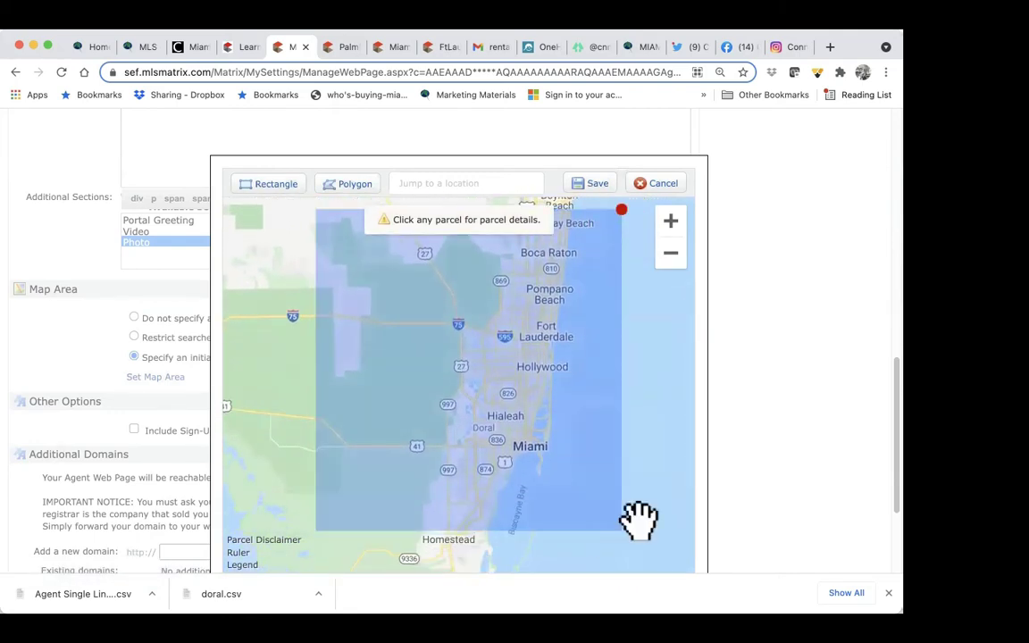
left_click(623, 207)
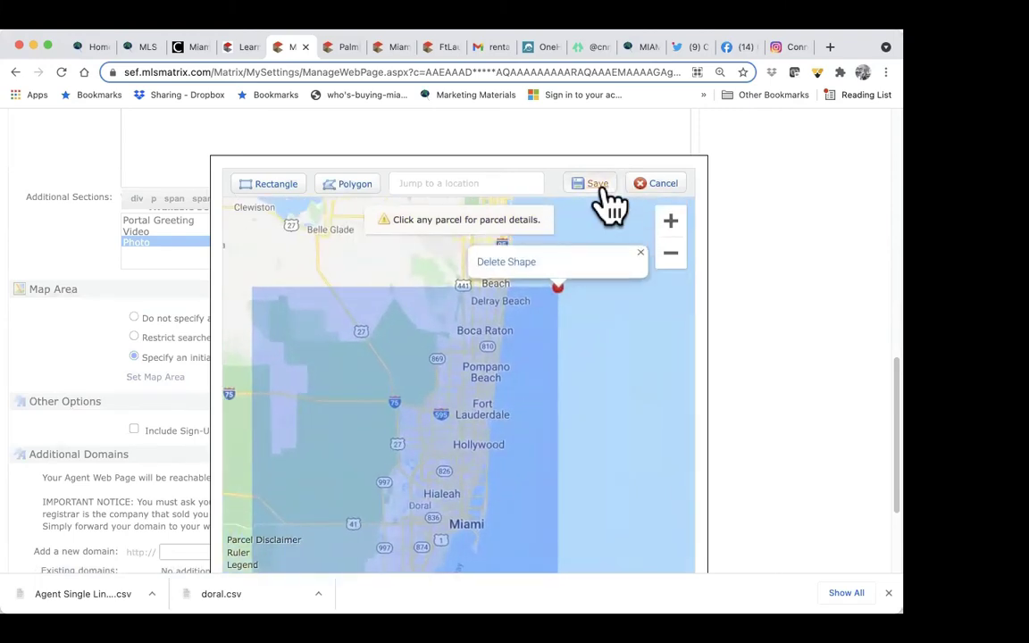
left_click(595, 183)
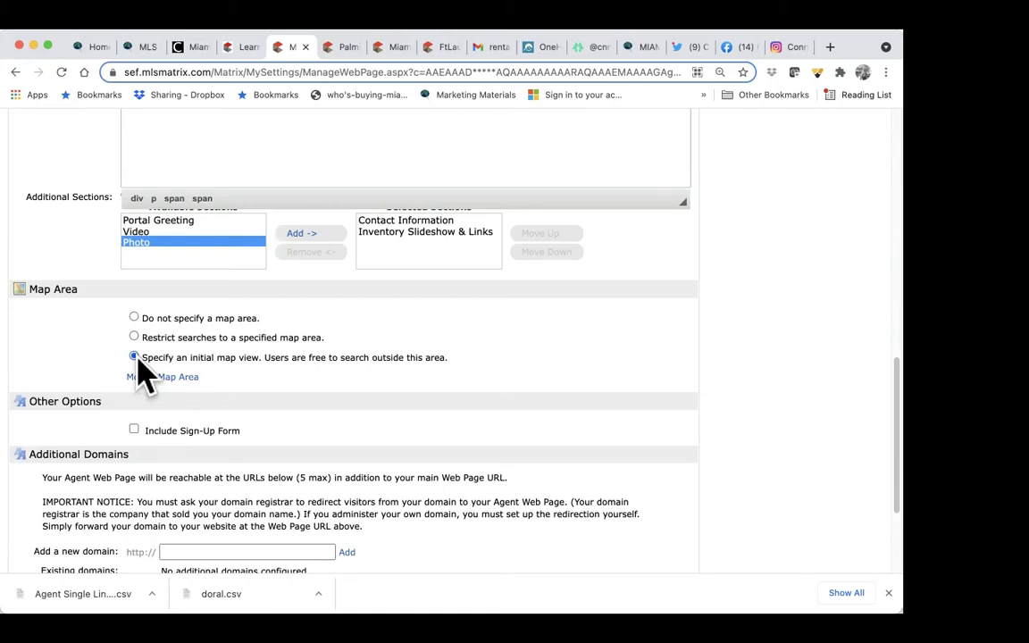
Step: Tick Include Sign-Up Form under Other Options on the agent webpage
scroll(420, 465, "down", 2)
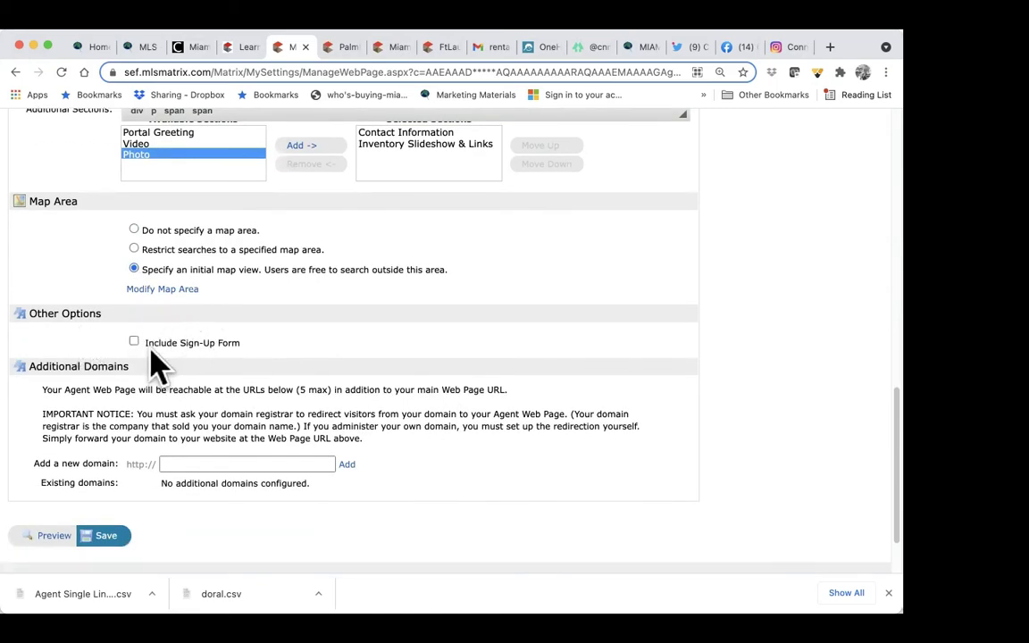
left_click(134, 342)
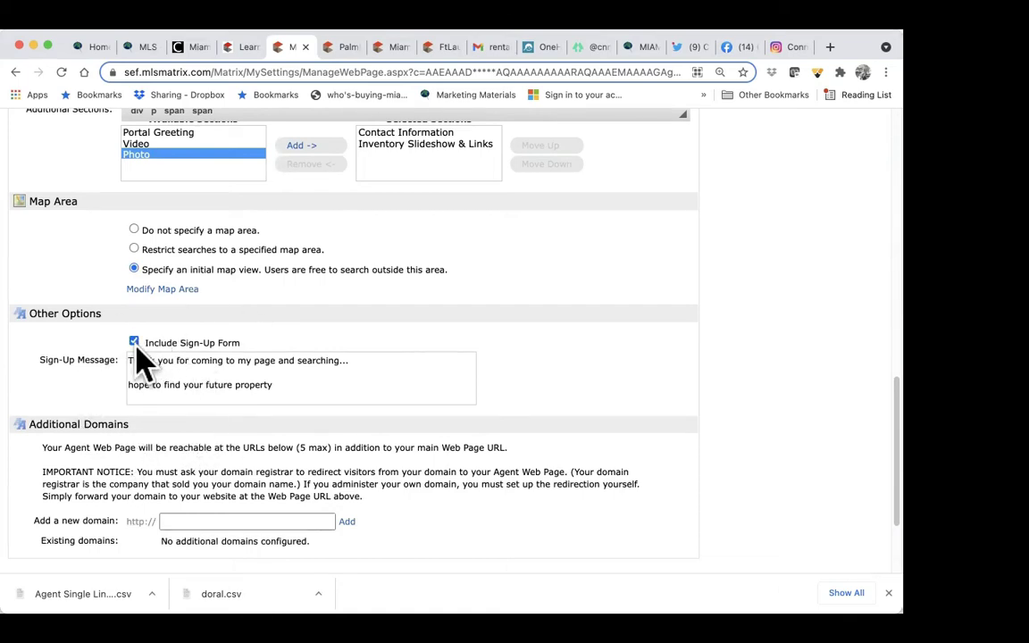
scroll(197, 403, "down", 3)
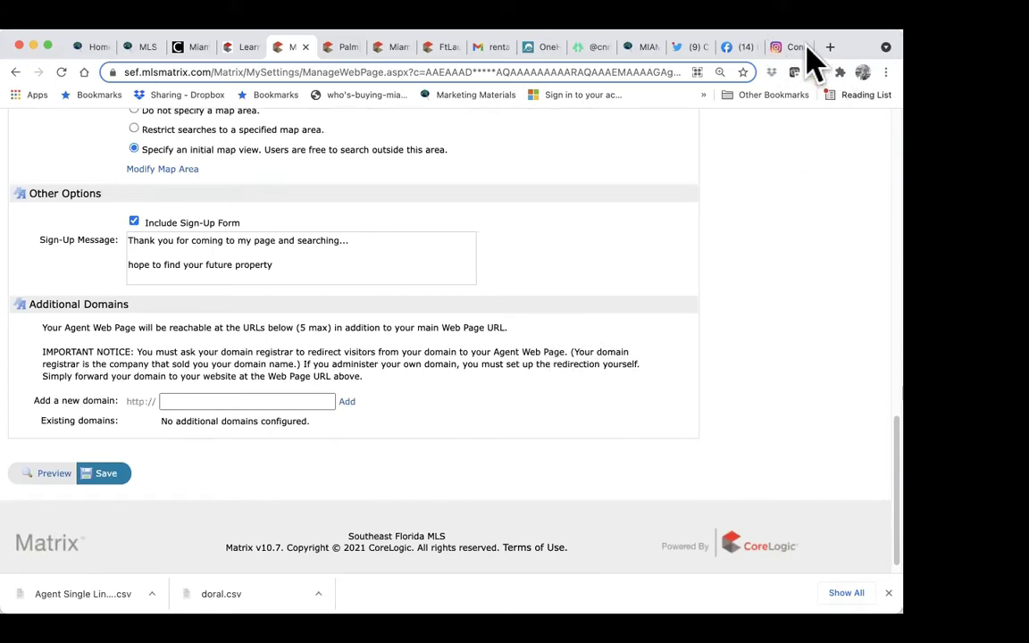
left_click(795, 70)
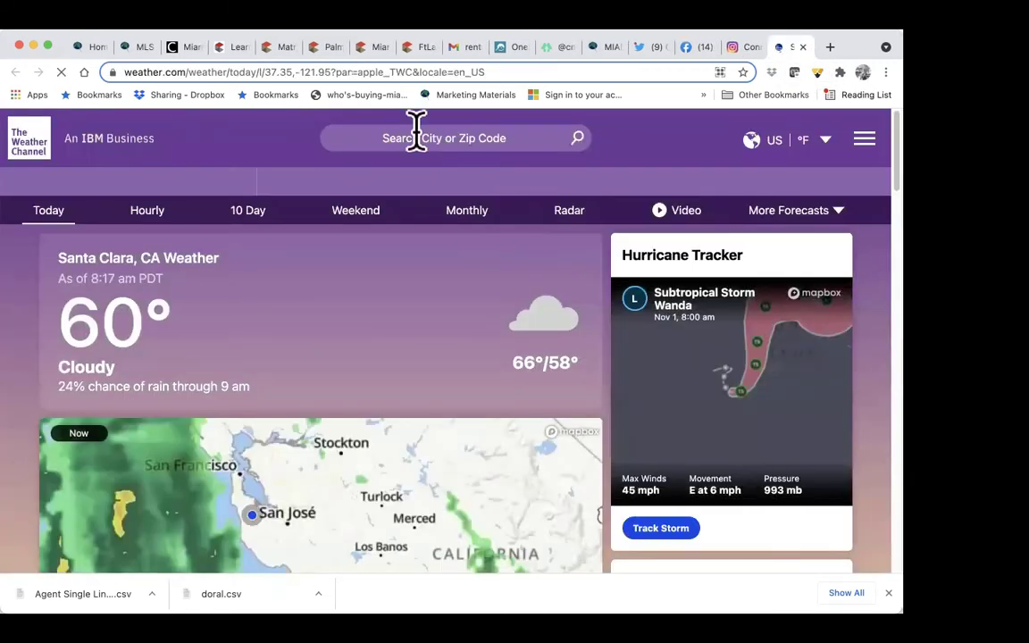
left_click(273, 49)
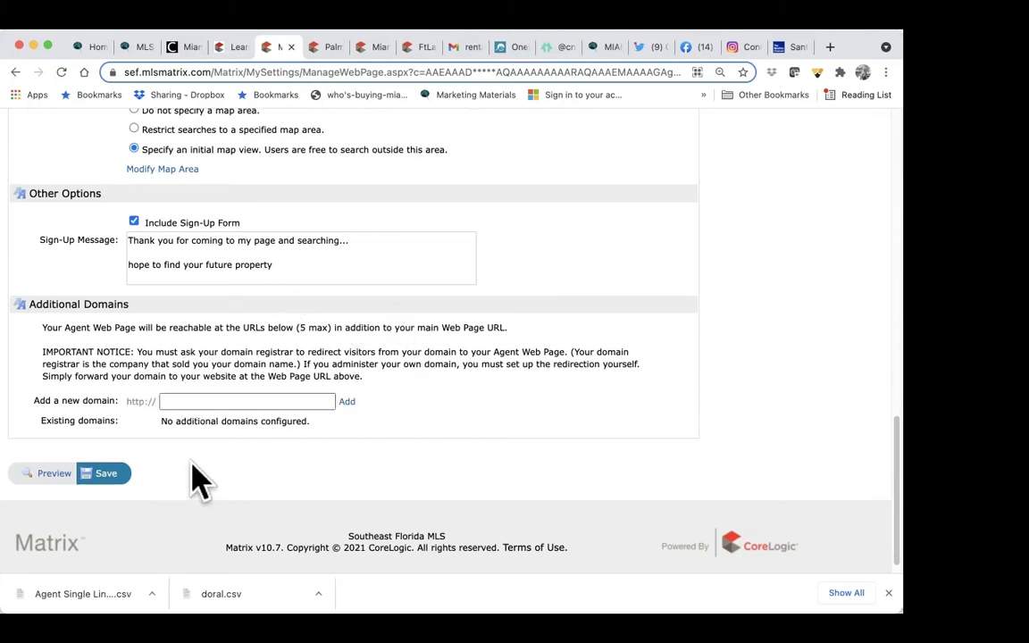
Step: Save the agent webpage settings, view the live page's About Me bio, then return to settings
left_click(106, 480)
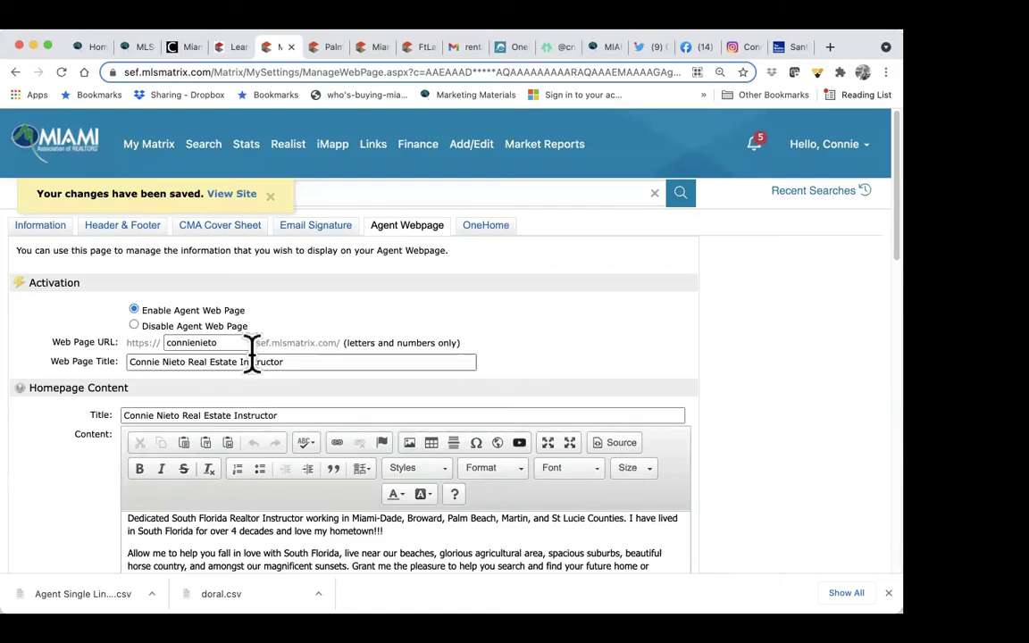
left_click(234, 209)
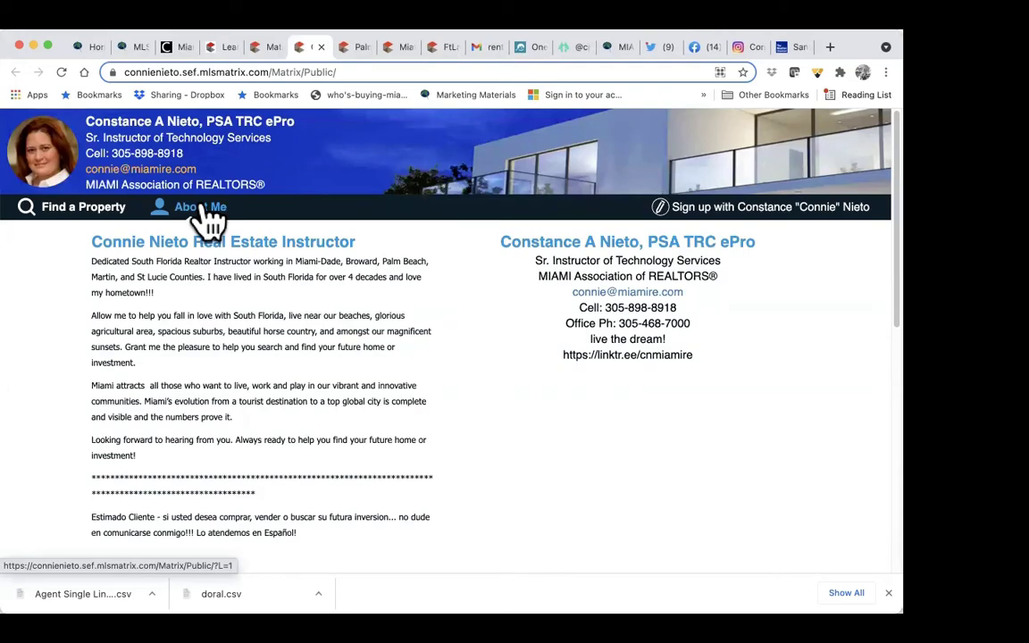
left_click(269, 48)
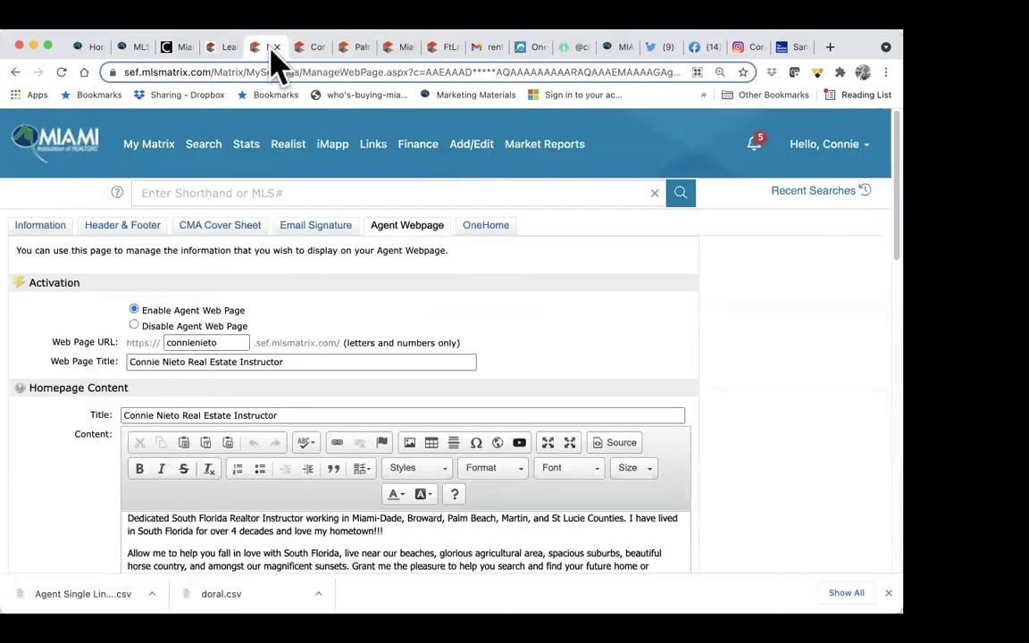
Step: On the OneHome tab, clear the old Twitter, Facebook and Instagram link fields
left_click(489, 231)
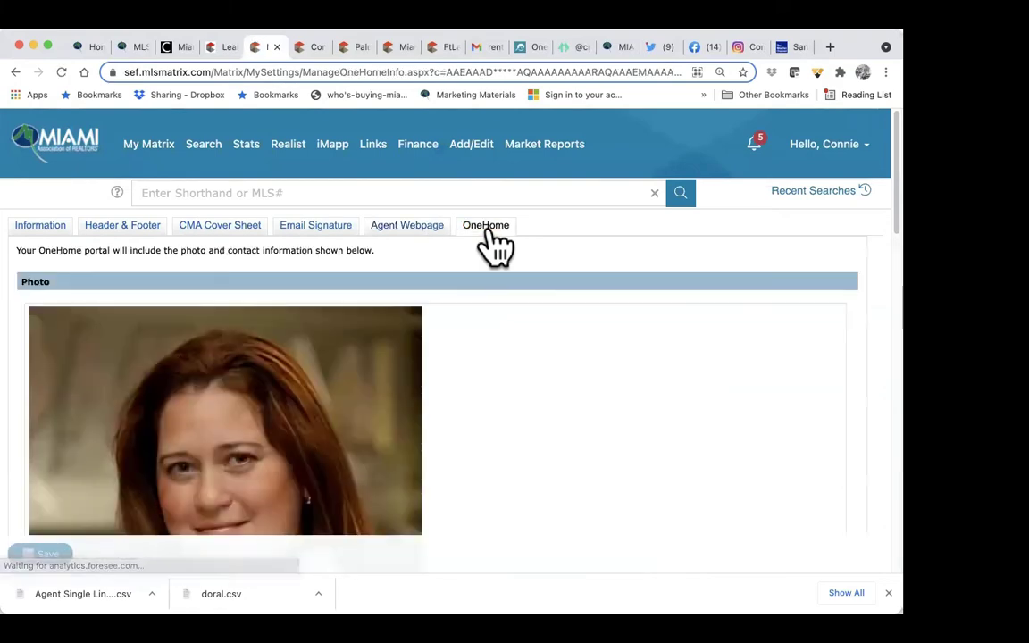
scroll(493, 245, "down", 5)
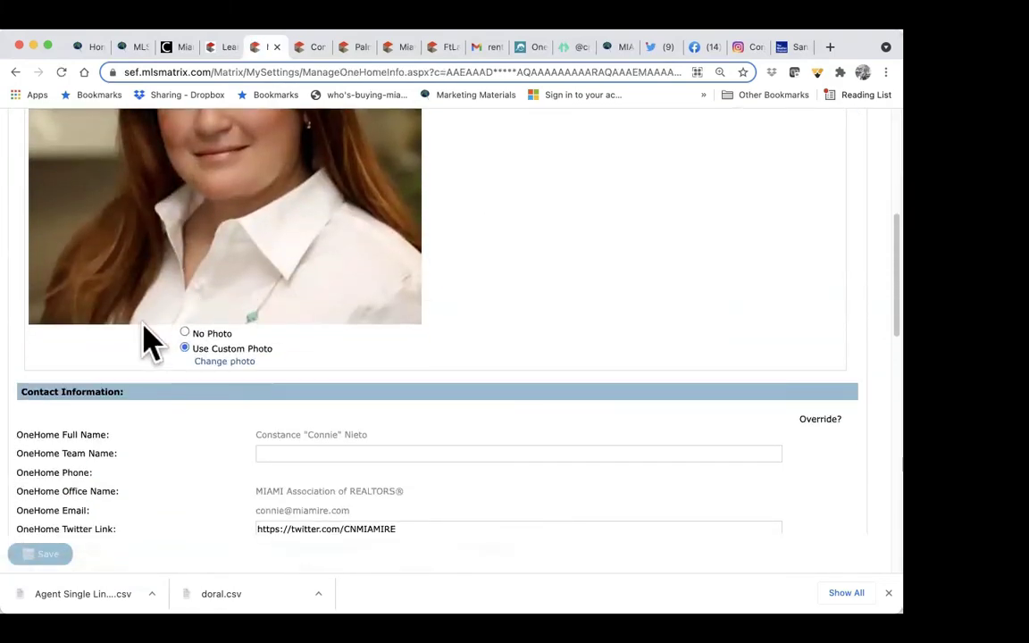
scroll(326, 195, "up", 2)
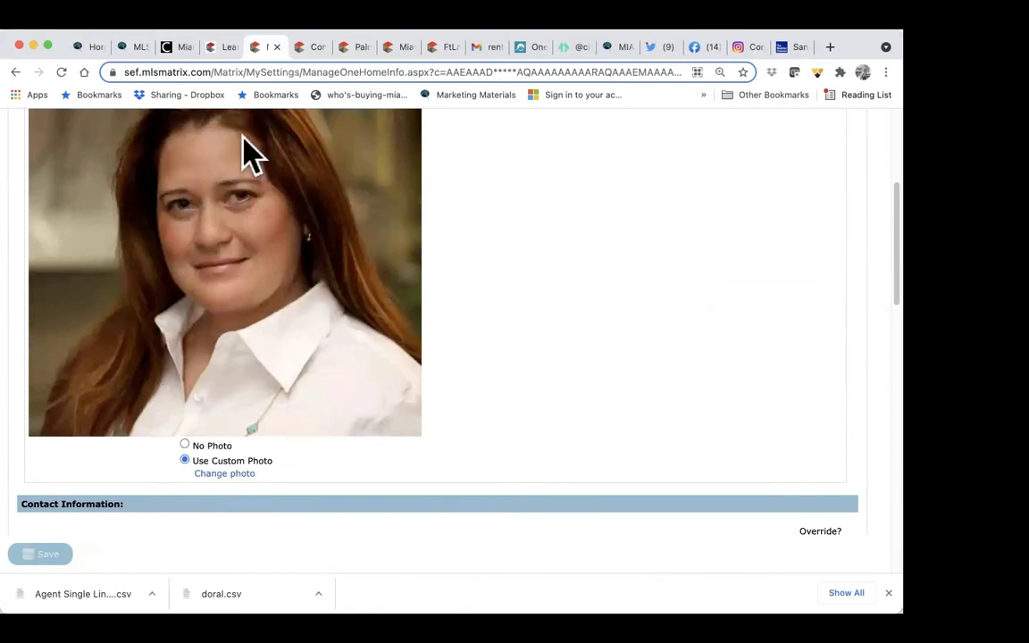
scroll(413, 223, "down", 5)
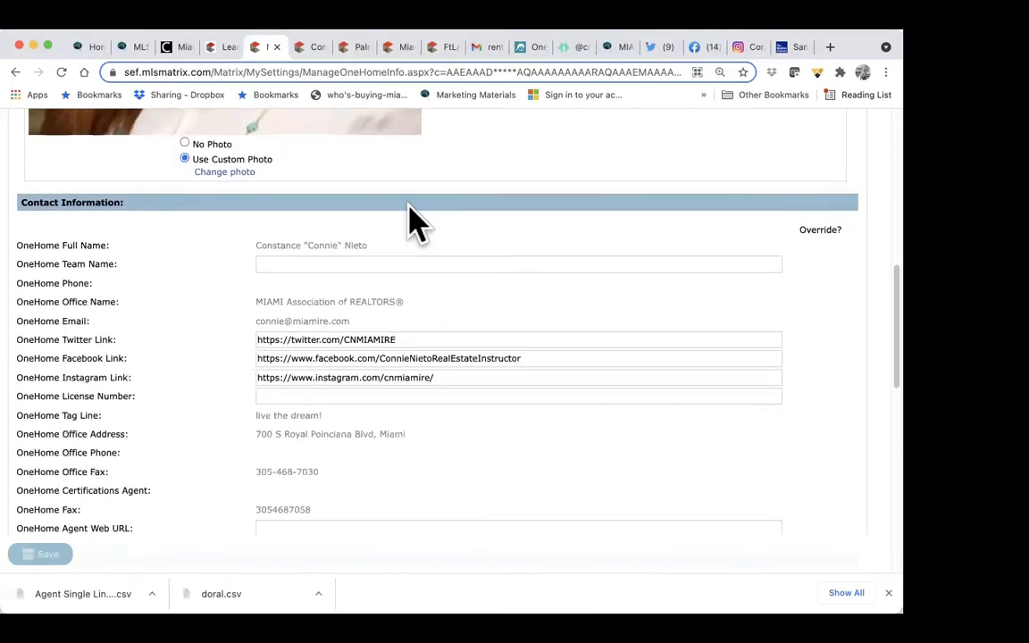
scroll(443, 266, "down", 1)
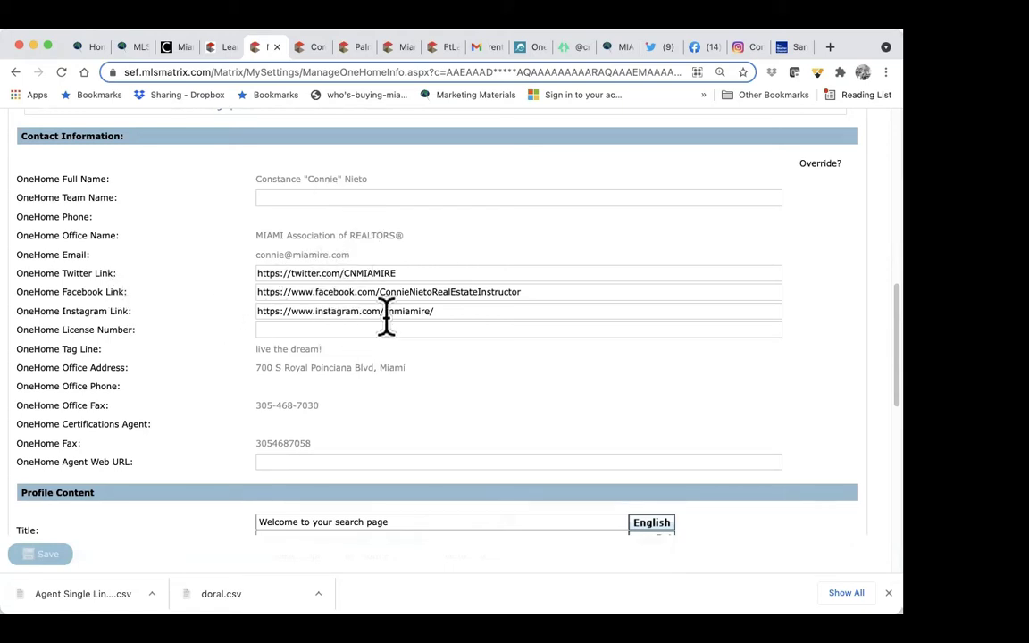
left_click_drag(403, 272, 253, 275)
key("BackSpace")
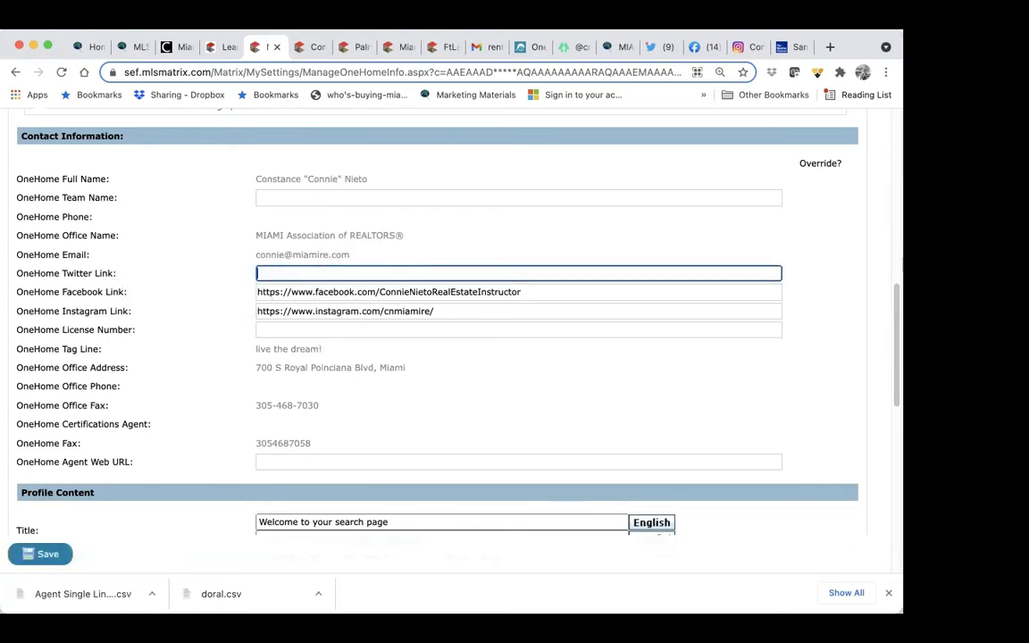
left_click_drag(527, 291, 254, 308)
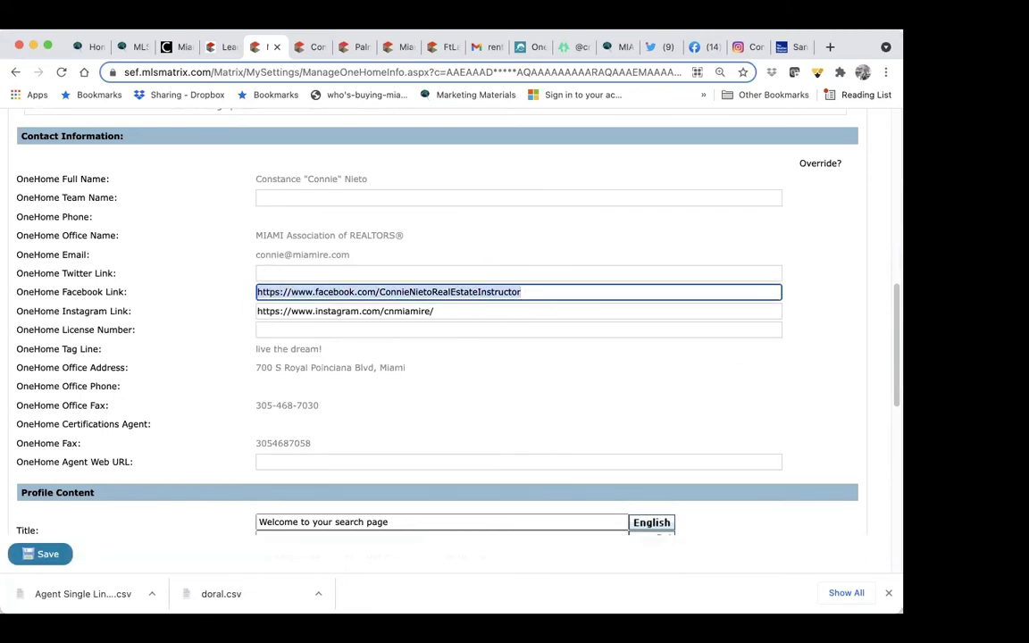
key("BackSpace")
left_click(440, 305)
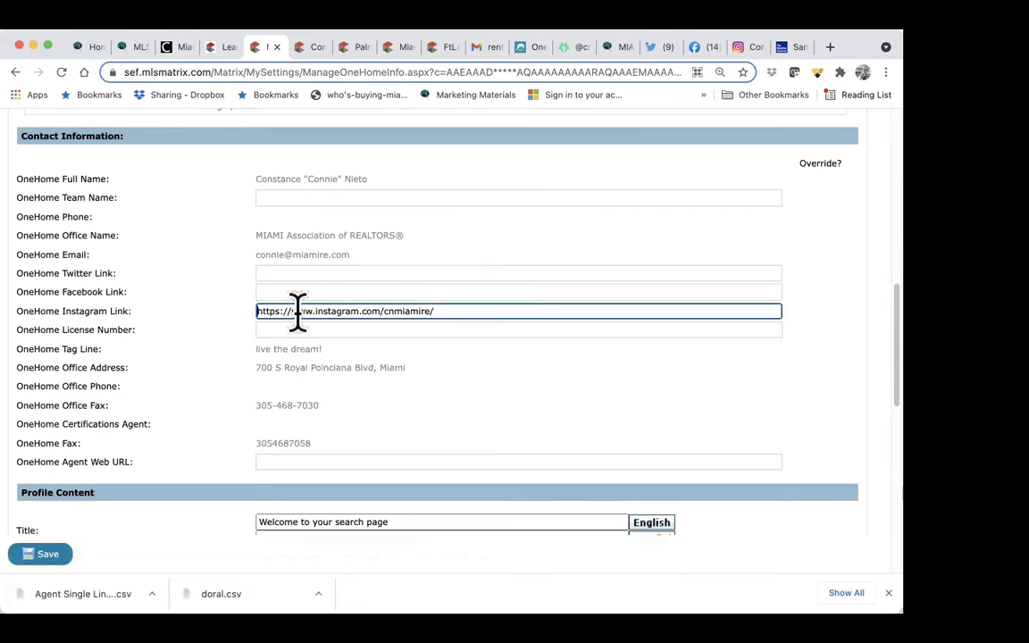
left_click_drag(460, 306, 237, 314)
key("BackSpace")
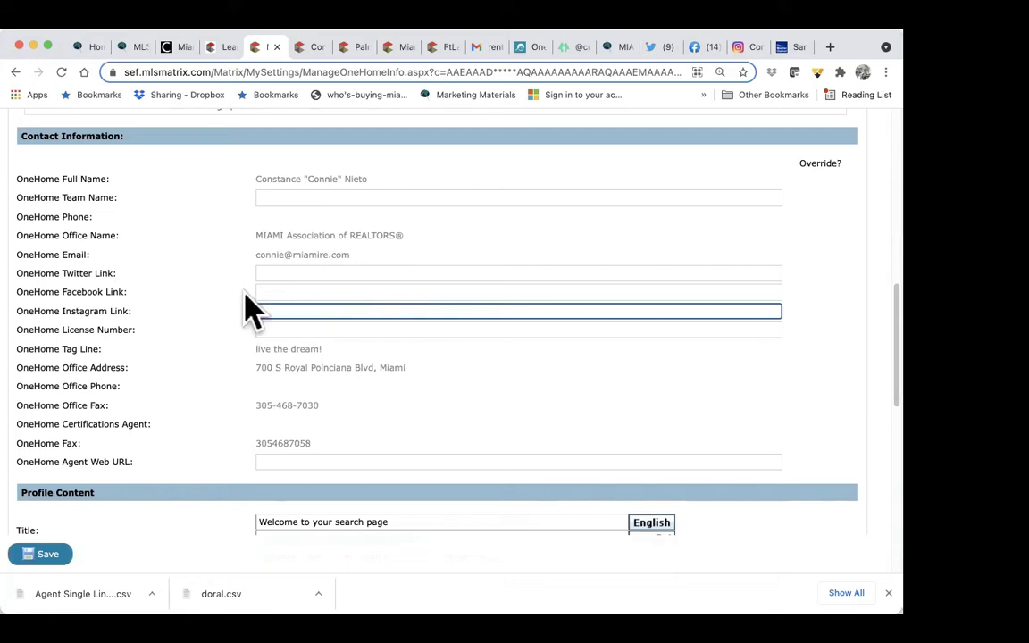
Step: Copy the Twitter profile address and paste it into the Twitter link field
left_click(656, 47)
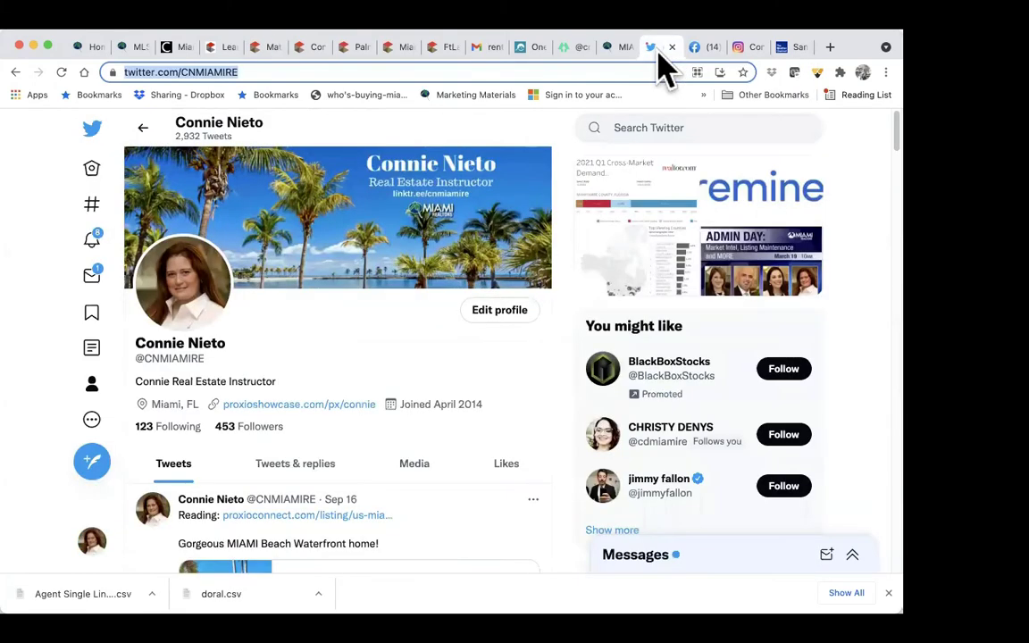
left_click(91, 386)
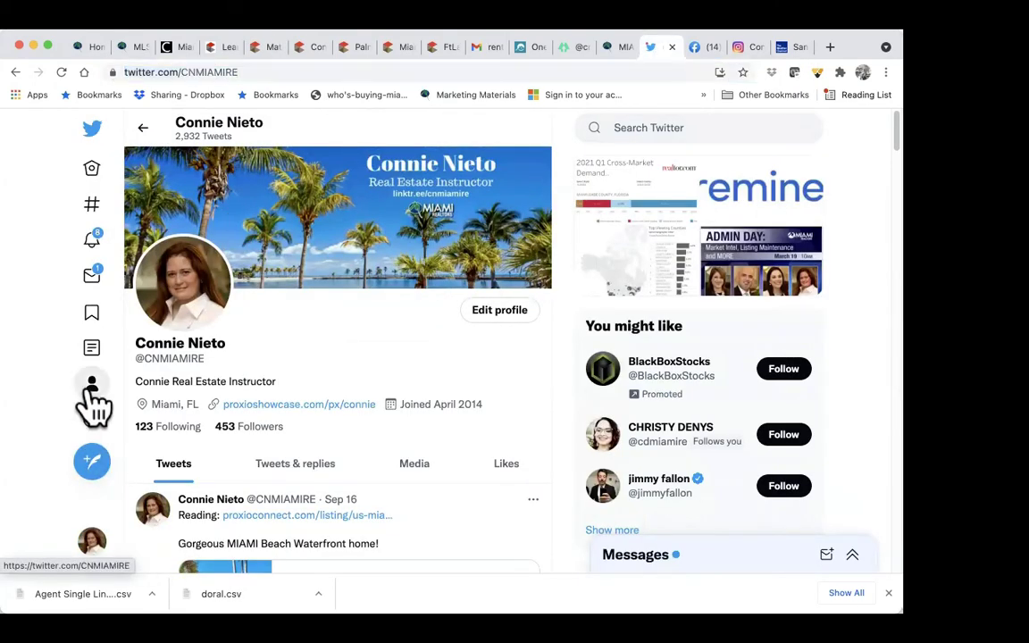
left_click(262, 71)
left_click_drag(262, 72, 69, 98)
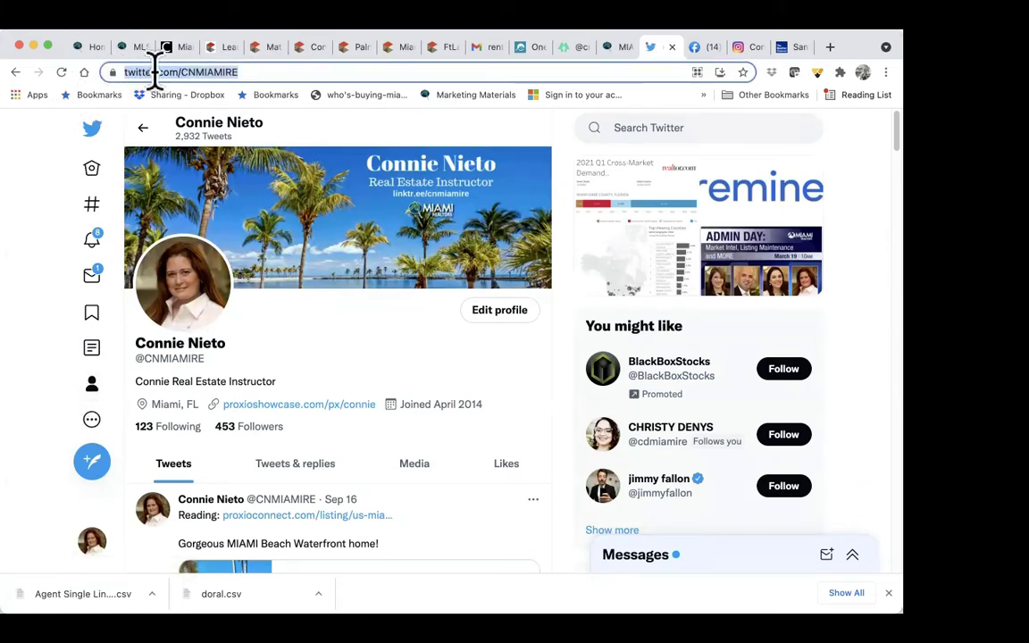
right_click(157, 72)
left_click(182, 169)
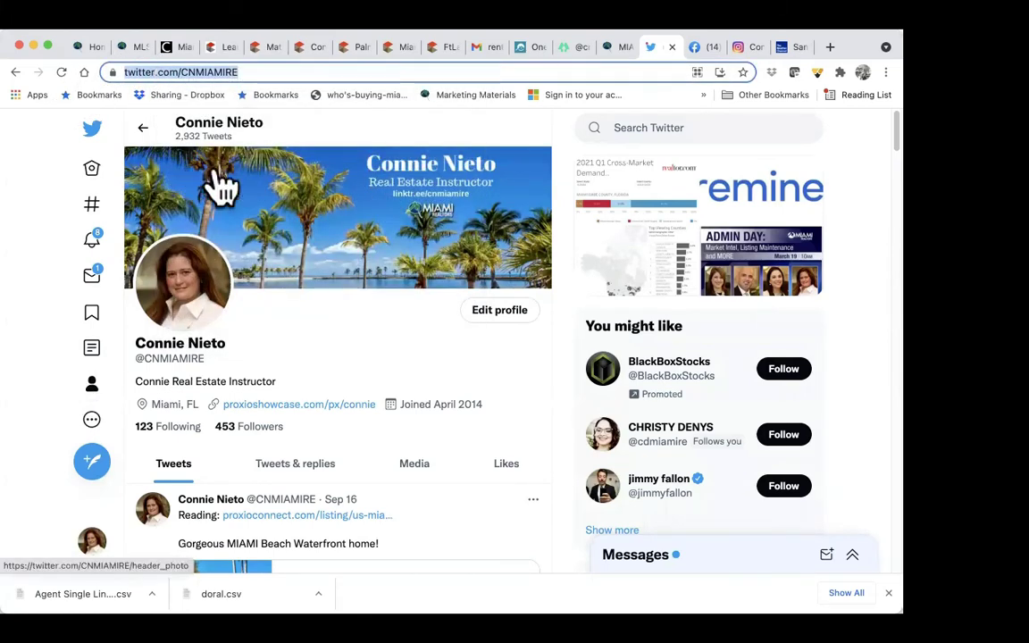
left_click(271, 50)
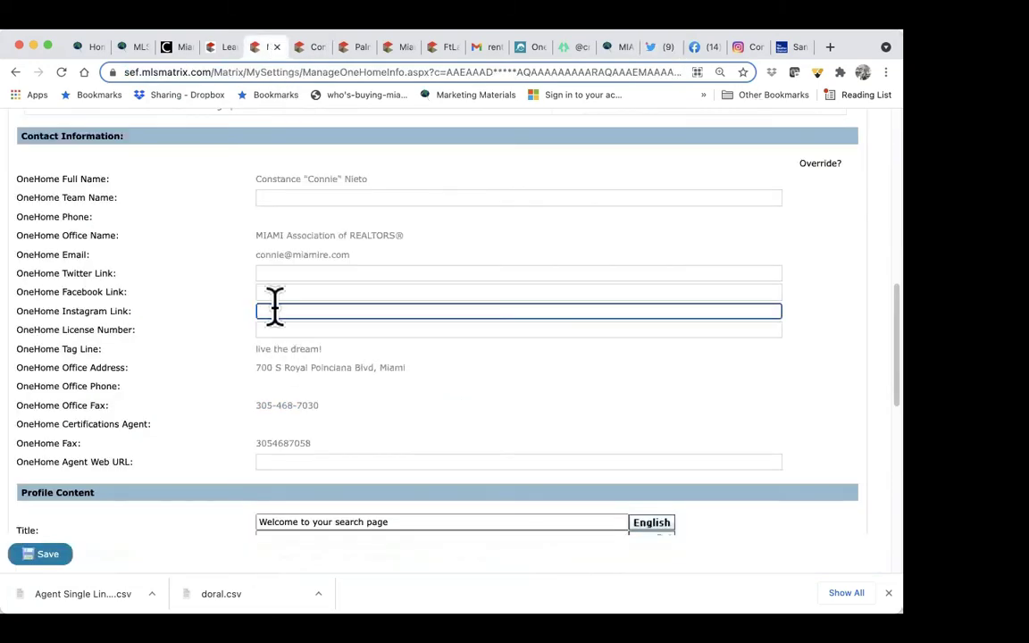
left_click(276, 274)
right_click(282, 278)
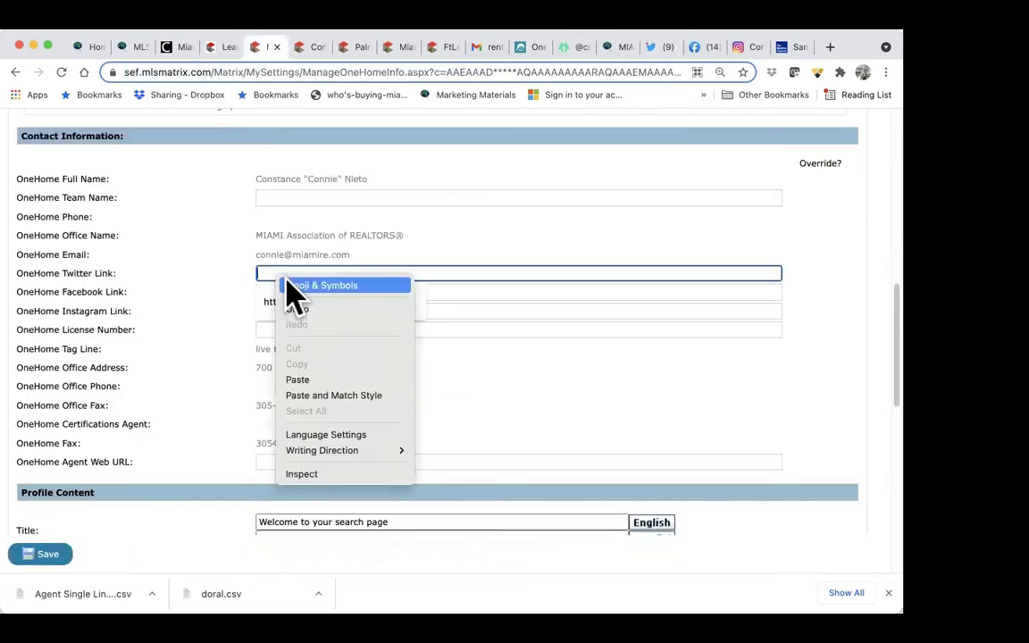
left_click(297, 379)
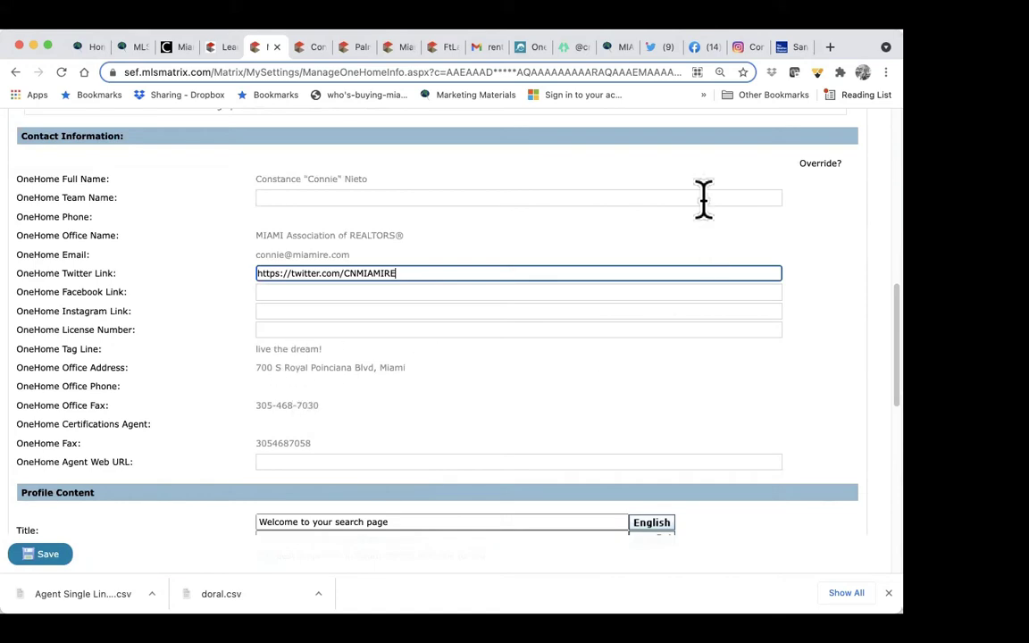
Step: Copy the Facebook business page address and paste it into the Facebook link field
left_click(706, 47)
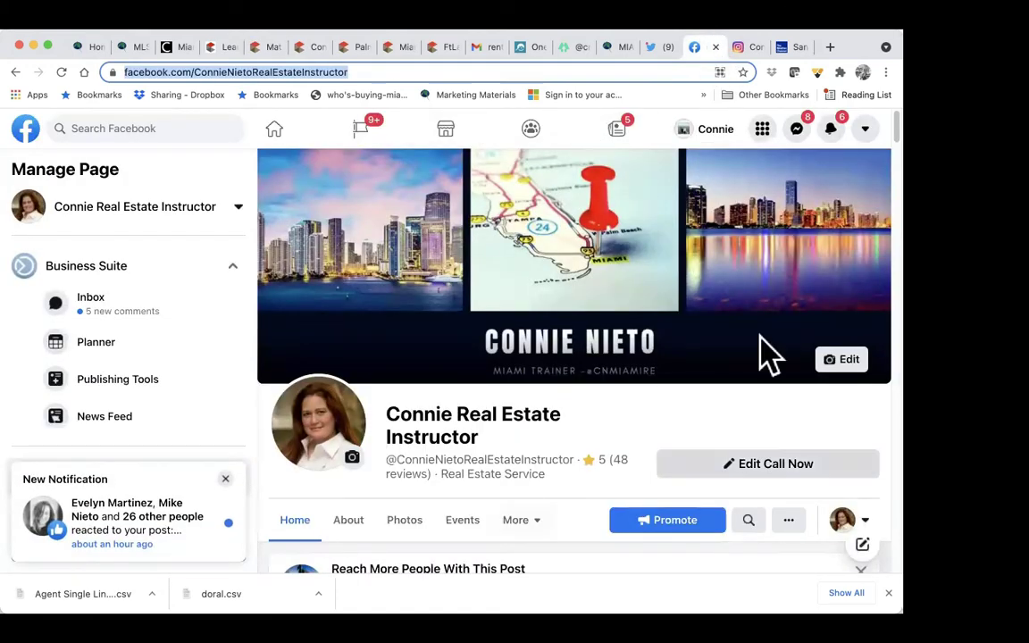
right_click(307, 72)
left_click(354, 167)
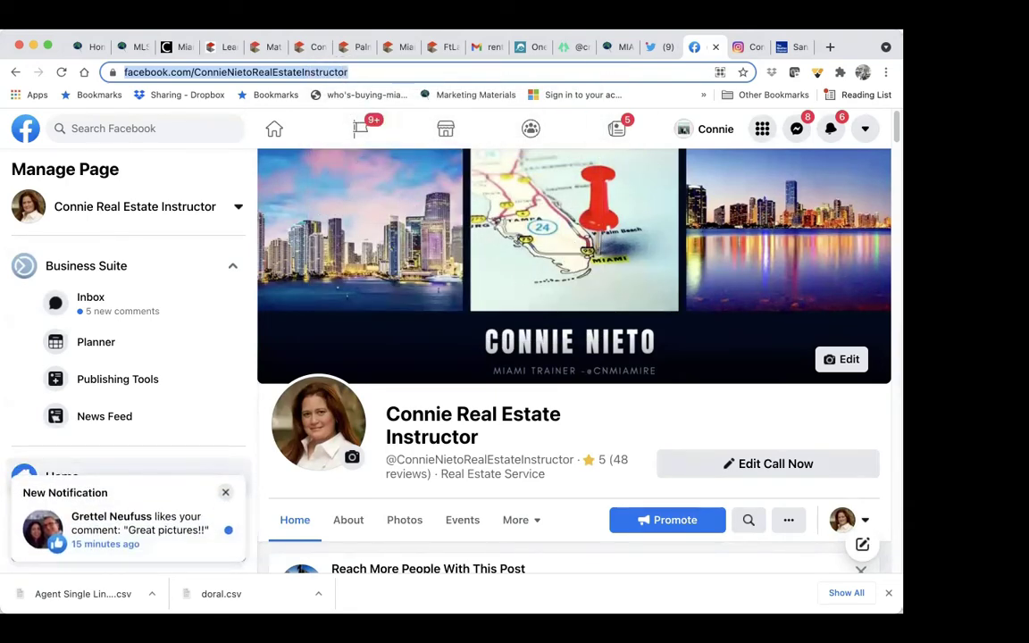
left_click(260, 46)
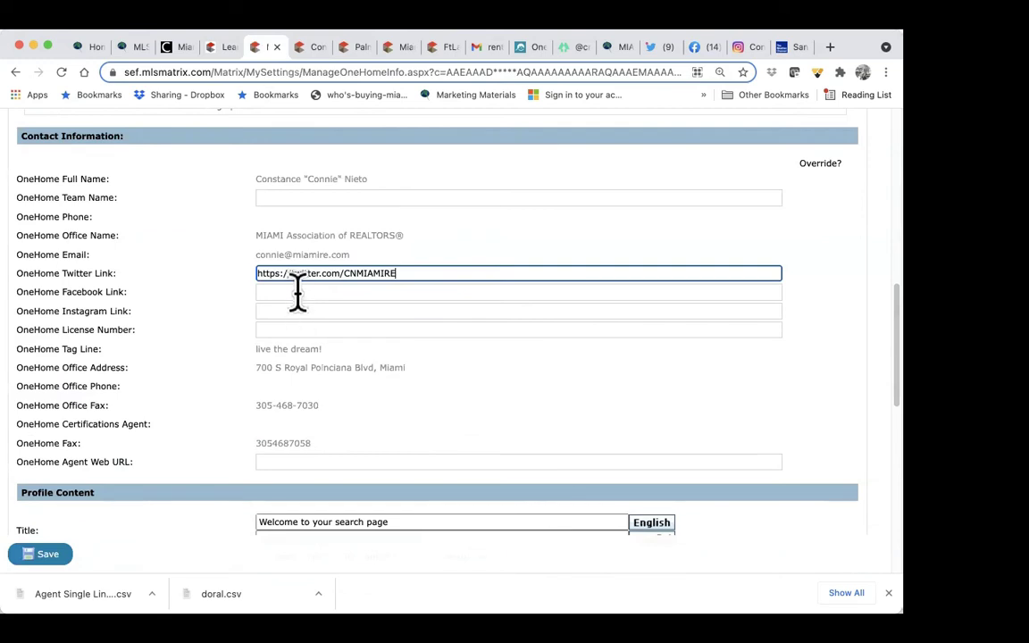
left_click(298, 292)
right_click(298, 292)
left_click(321, 399)
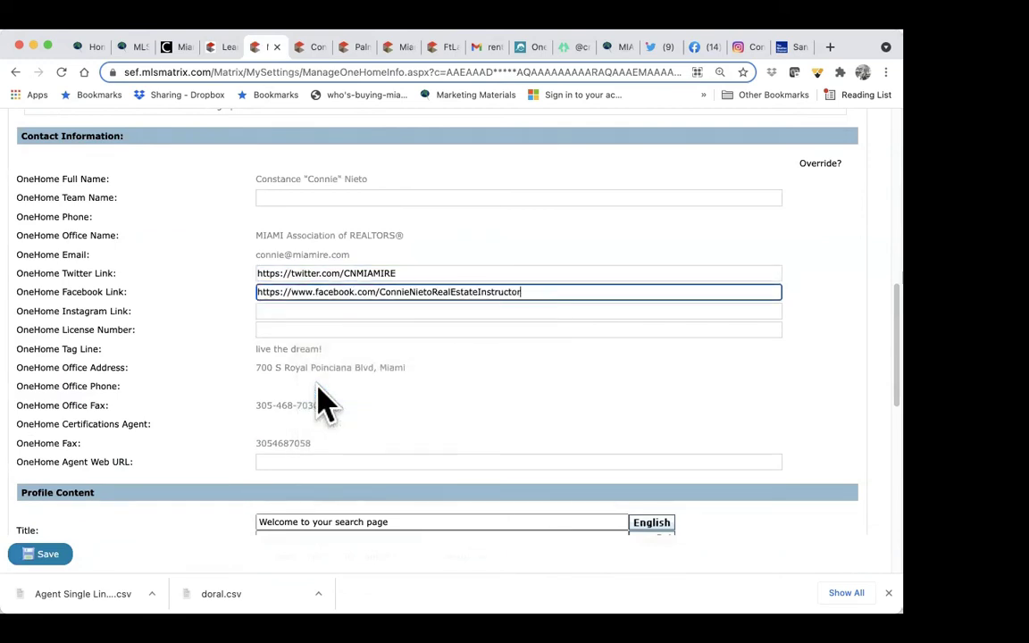
Step: Copy the Instagram profile address and paste it into the Instagram link field
left_click(746, 46)
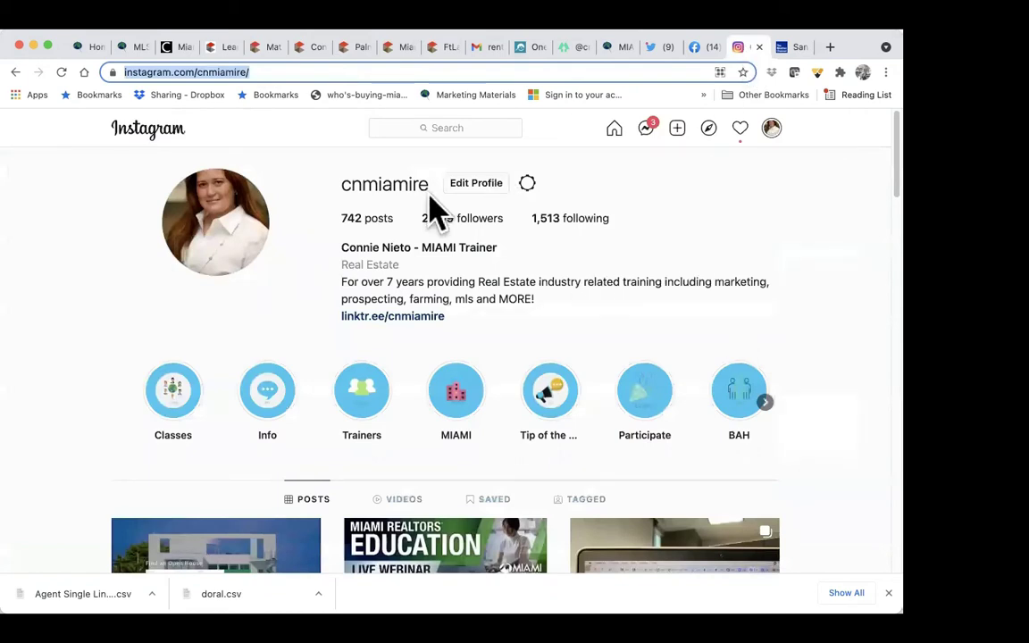
left_click(259, 72)
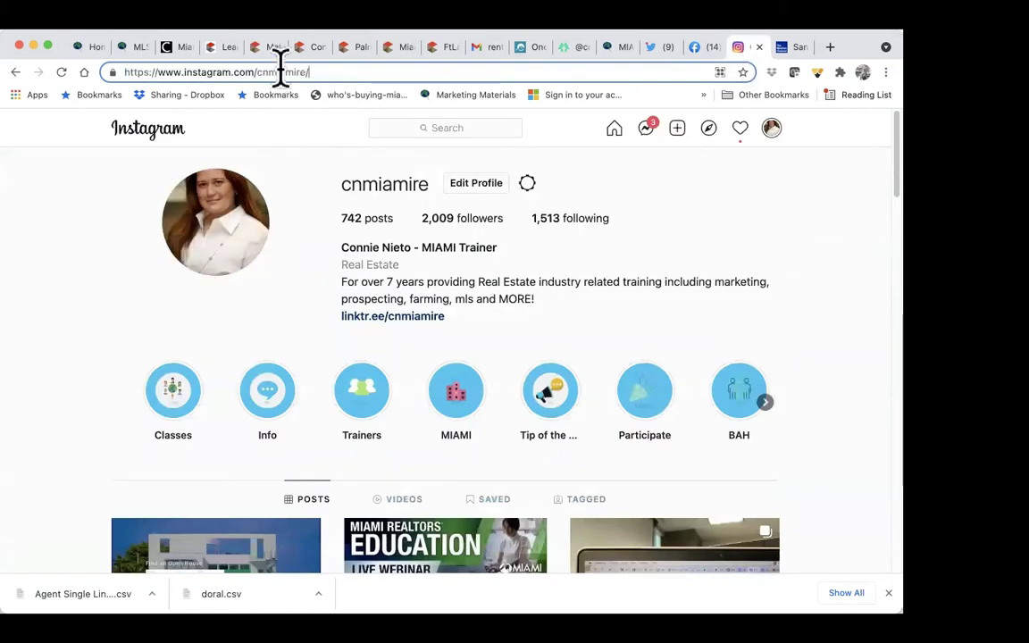
left_click_drag(294, 71, 116, 49)
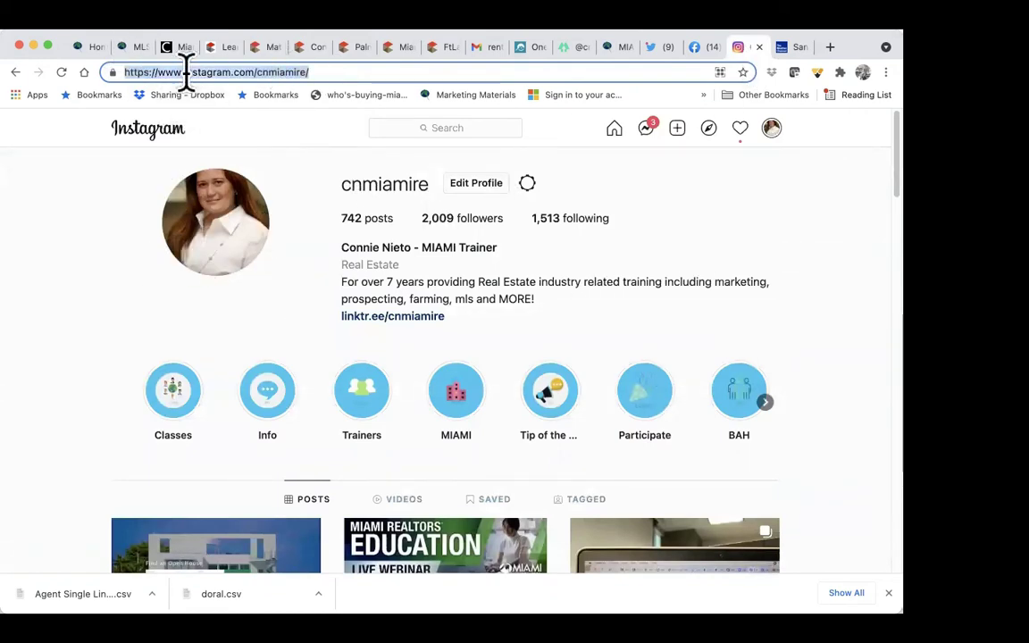
right_click(186, 72)
left_click(223, 167)
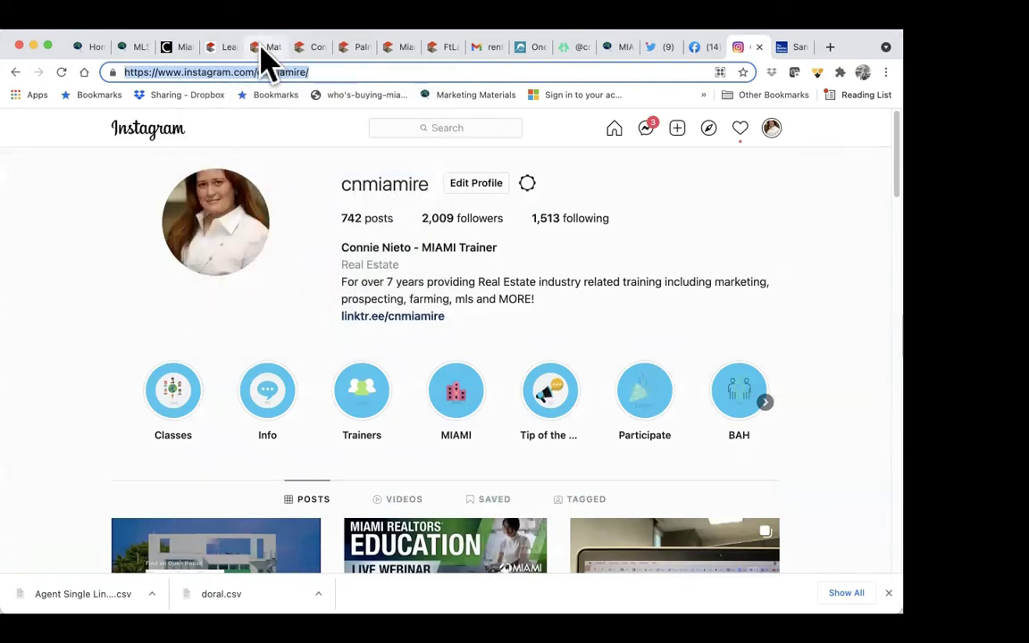
left_click(259, 49)
left_click(283, 310)
right_click(284, 309)
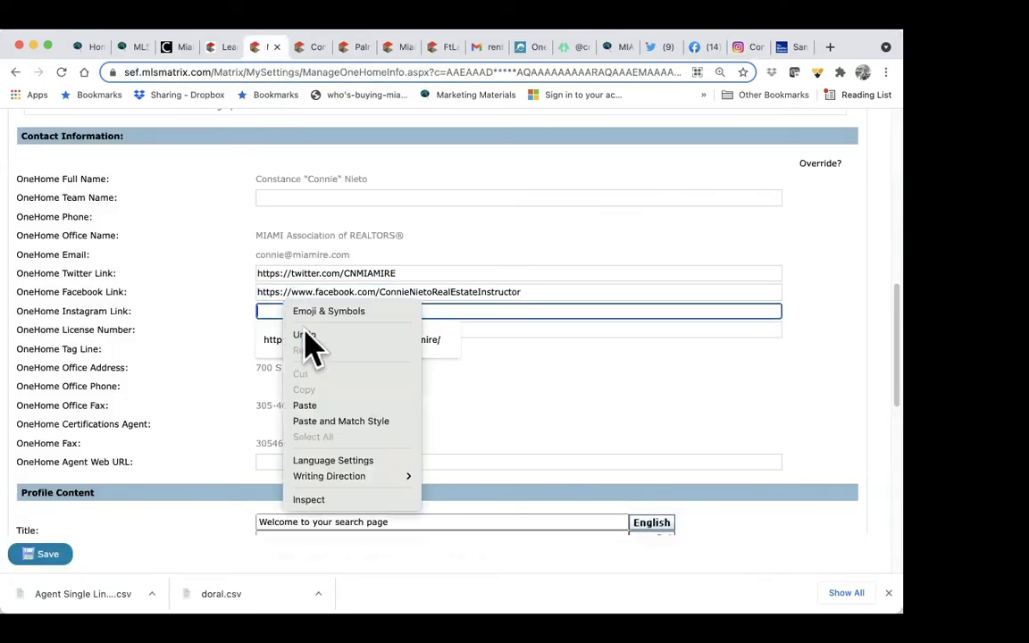
left_click(314, 406)
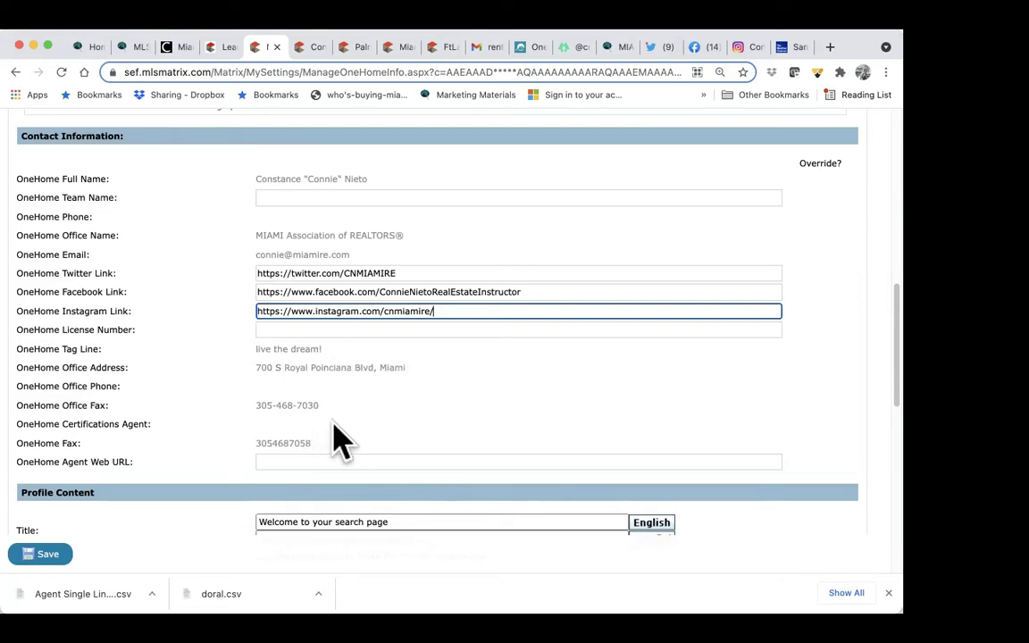
Step: Keep the YouTube training video as the Video Link URL and save the OneHome settings
scroll(328, 433, "down", 2)
scroll(346, 418, "down", 3)
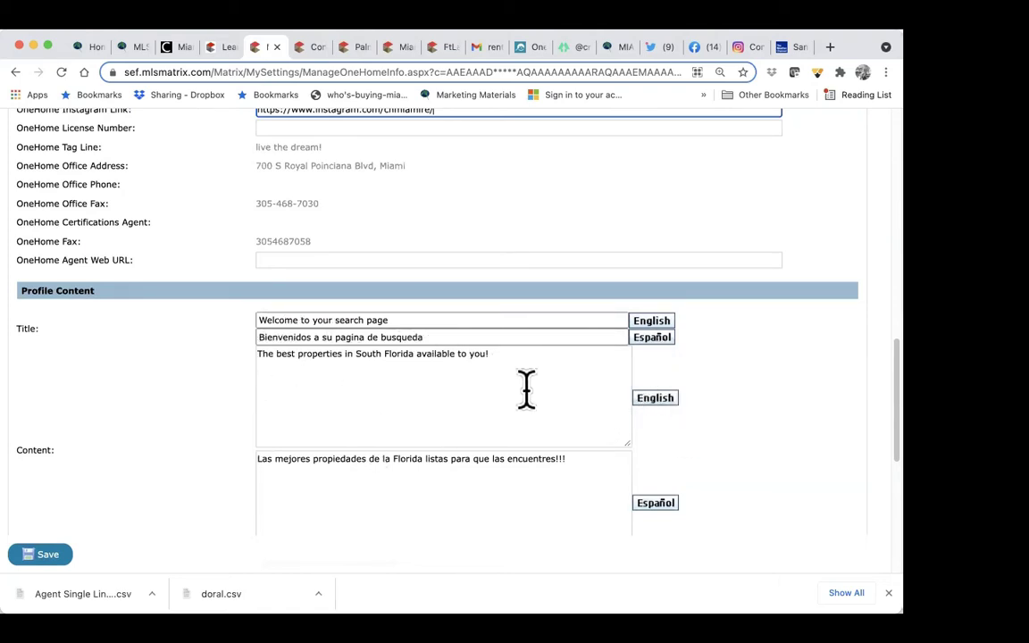
scroll(526, 389, "down", 1)
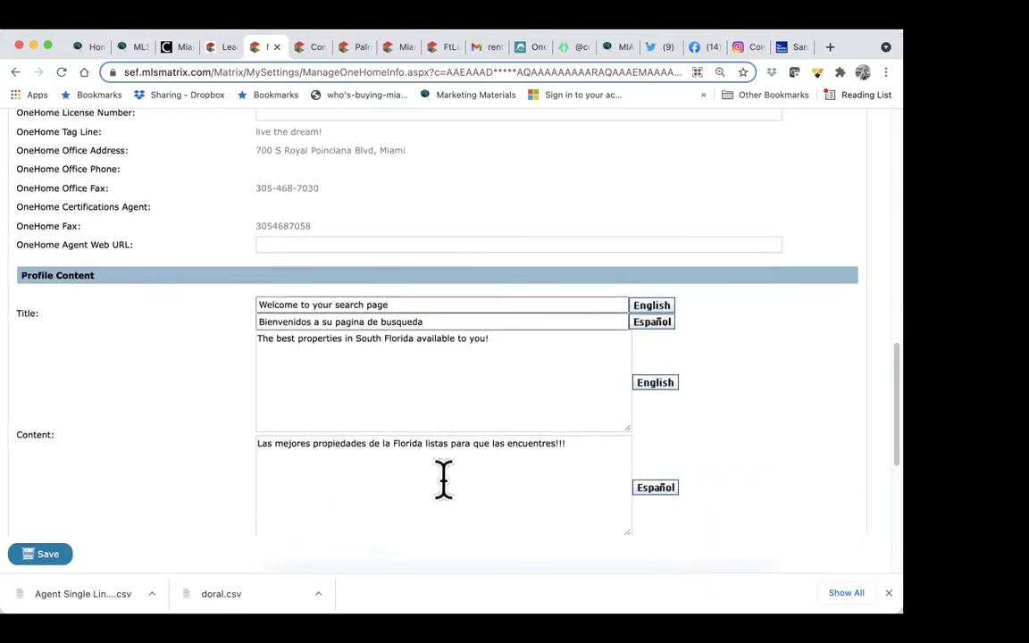
scroll(447, 524, "down", 1)
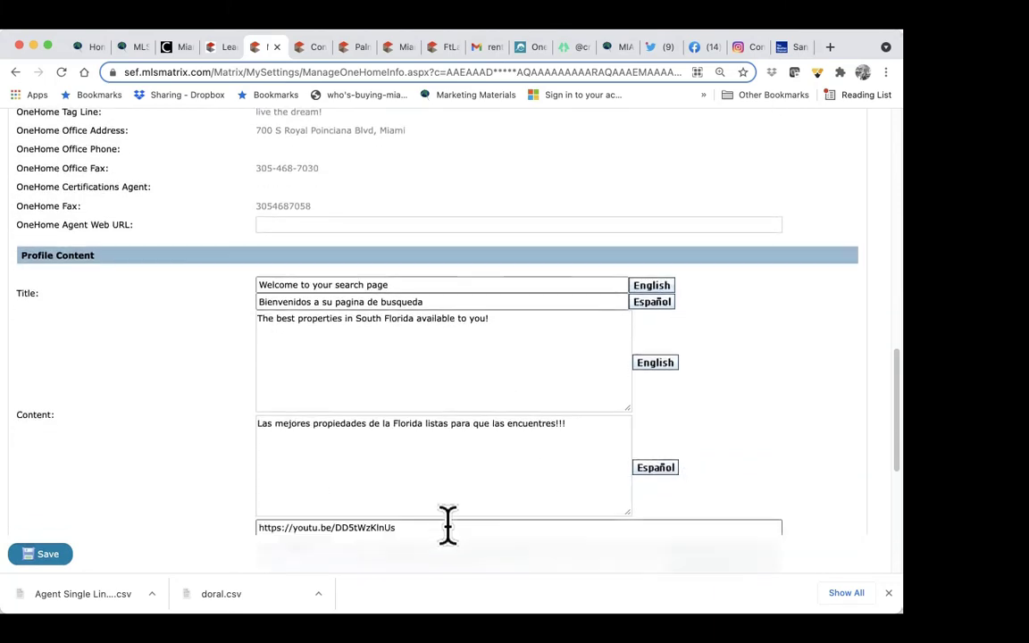
scroll(447, 524, "down", 5)
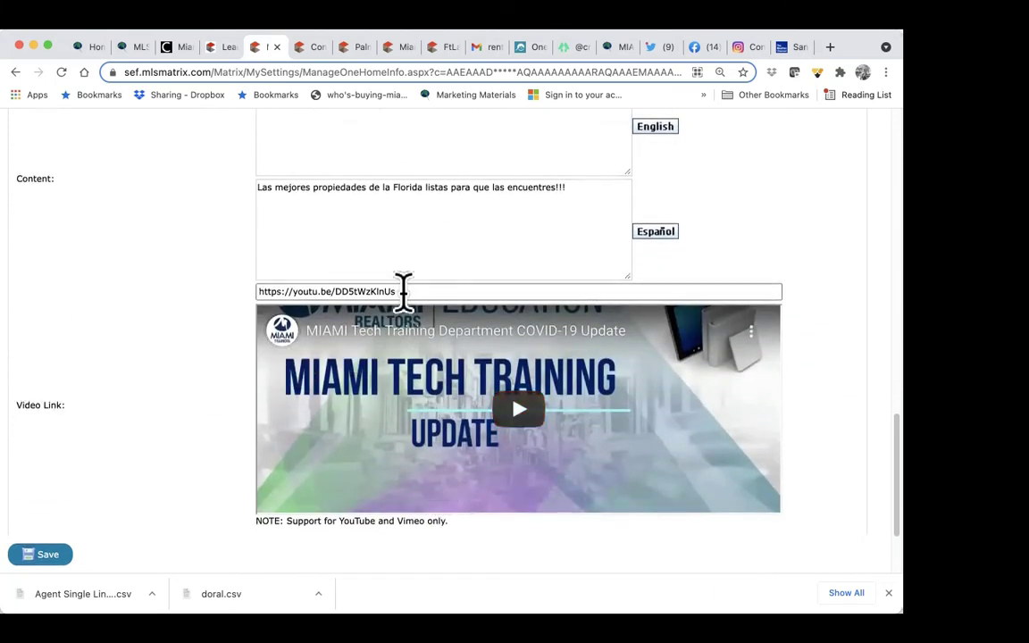
left_click_drag(402, 290, 264, 290)
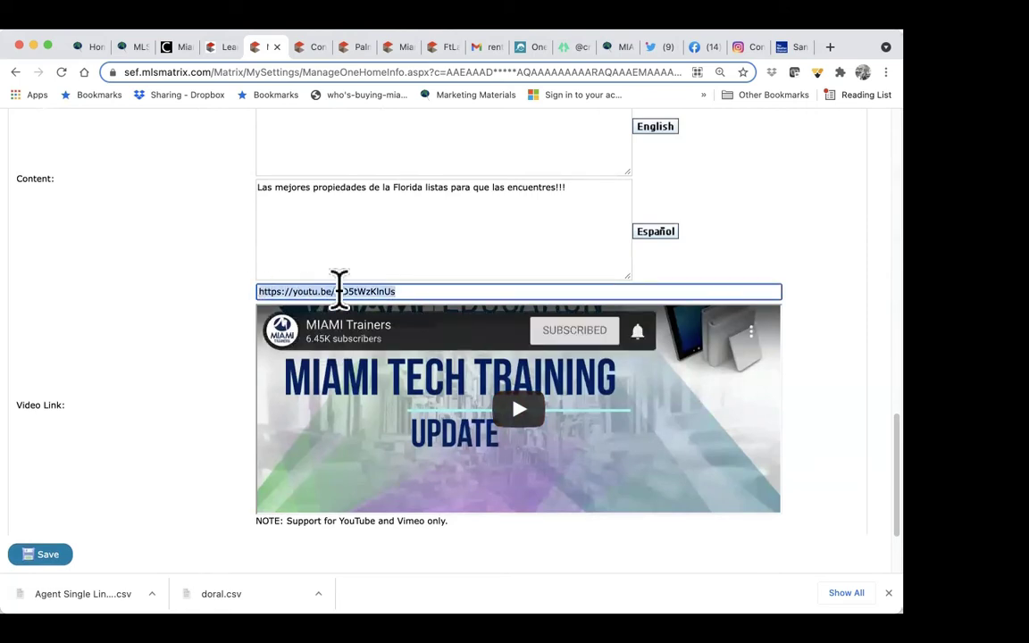
scroll(335, 513, "down", 1)
scroll(335, 514, "down", 1)
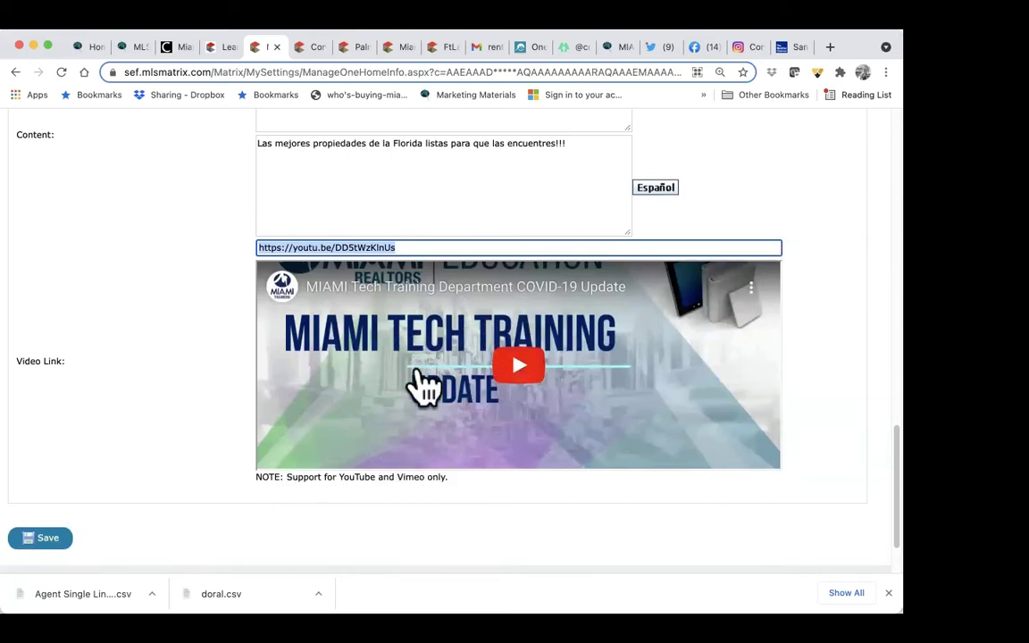
left_click(45, 539)
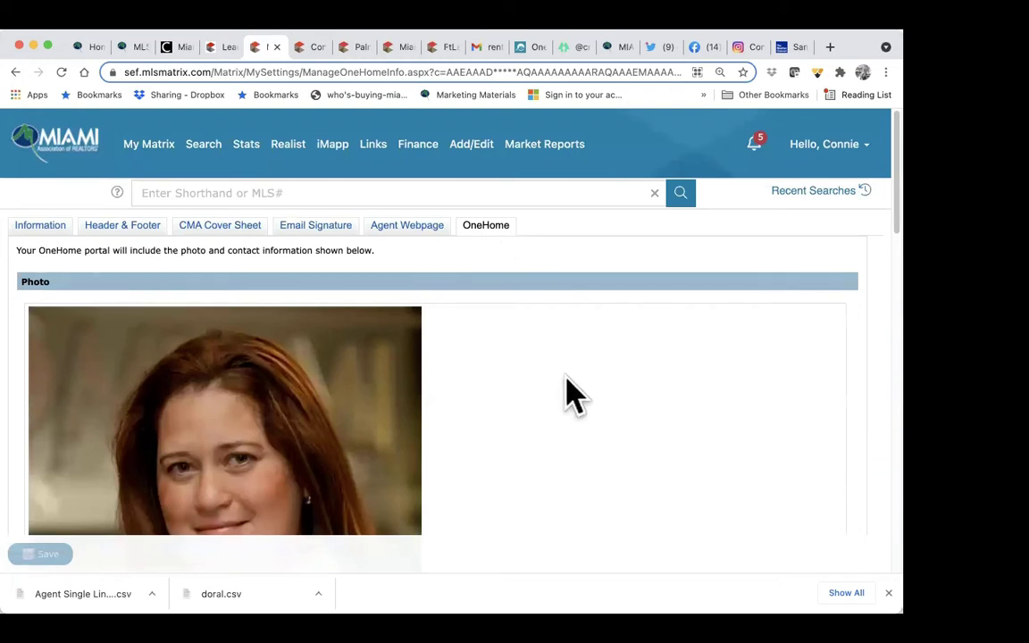
scroll(571, 393, "down", 8)
scroll(576, 386, "up", 8)
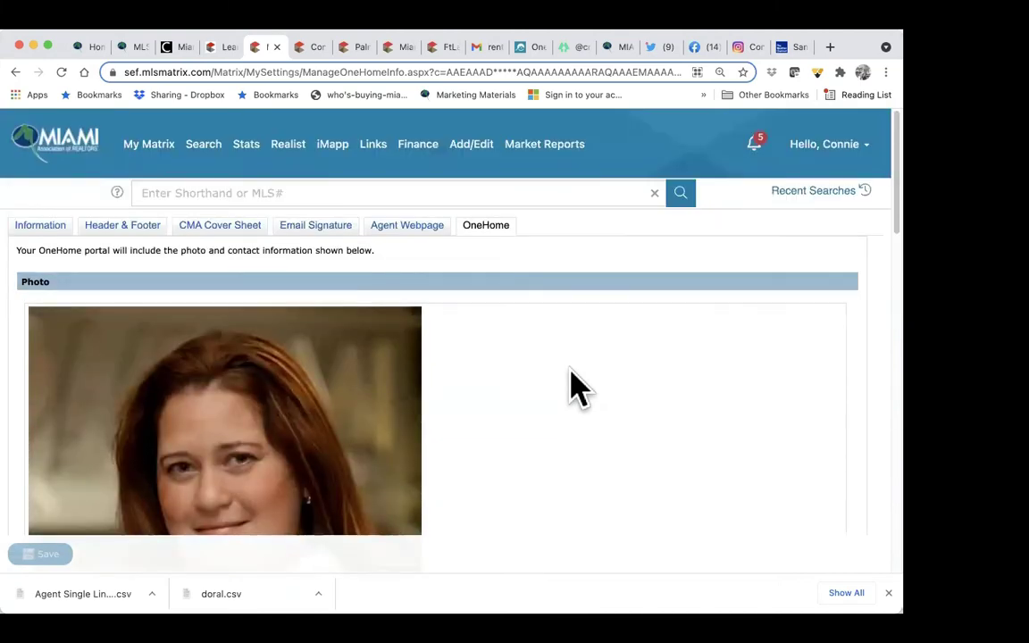
Step: Go to account Settings and open Portal Notification Settings to review the email and text alerts
left_click(823, 144)
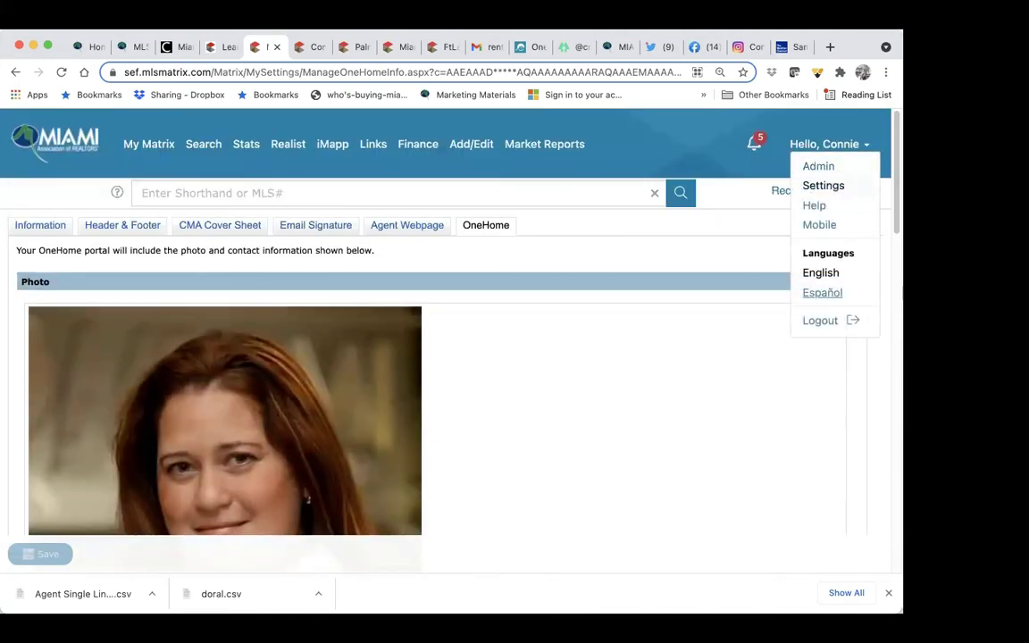
left_click(823, 185)
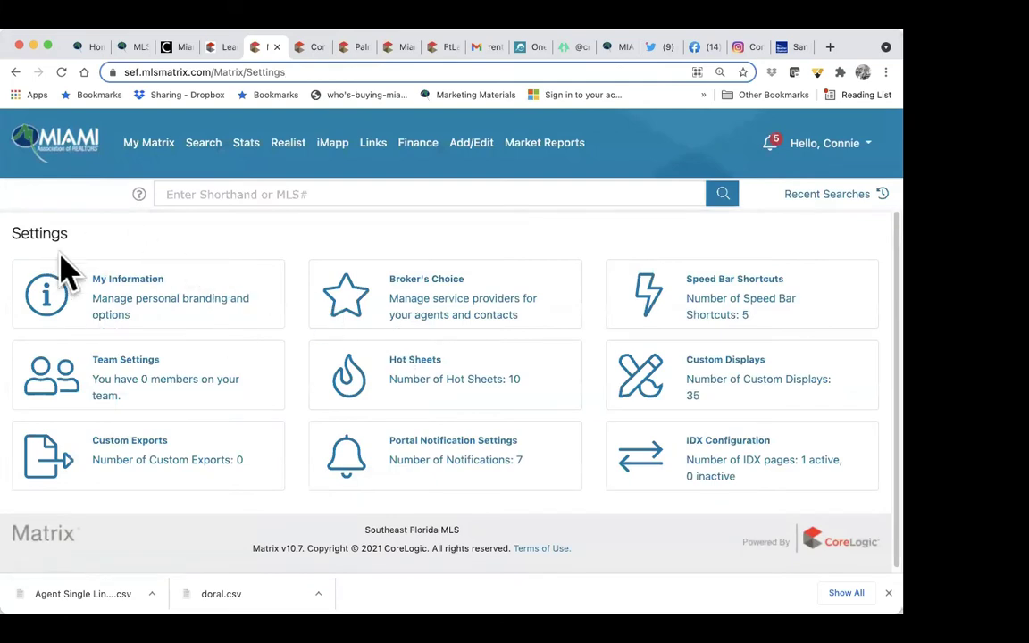
left_click(481, 471)
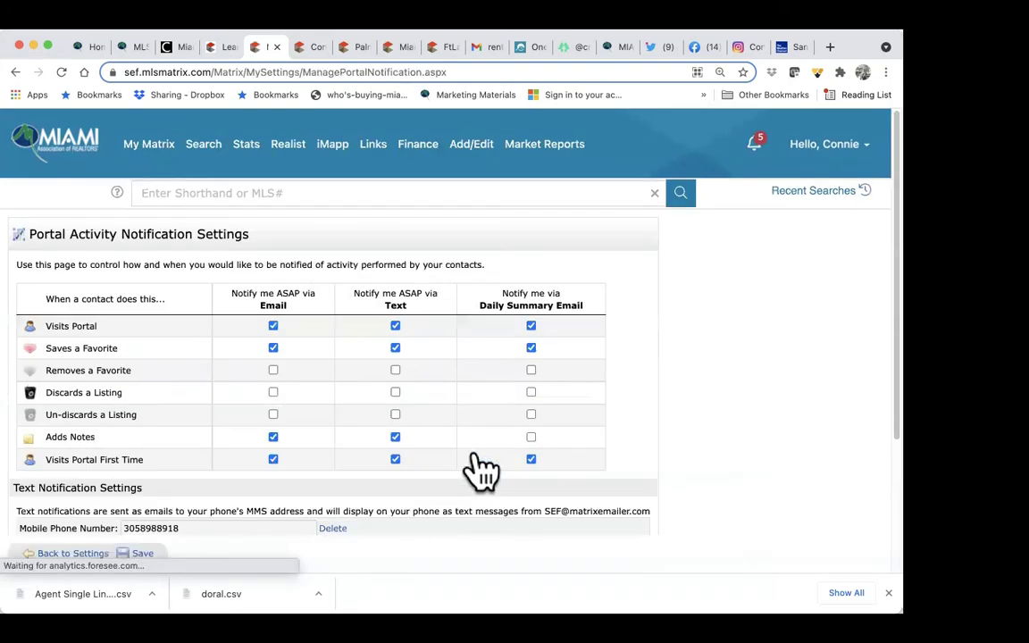
scroll(482, 464, "down", 2)
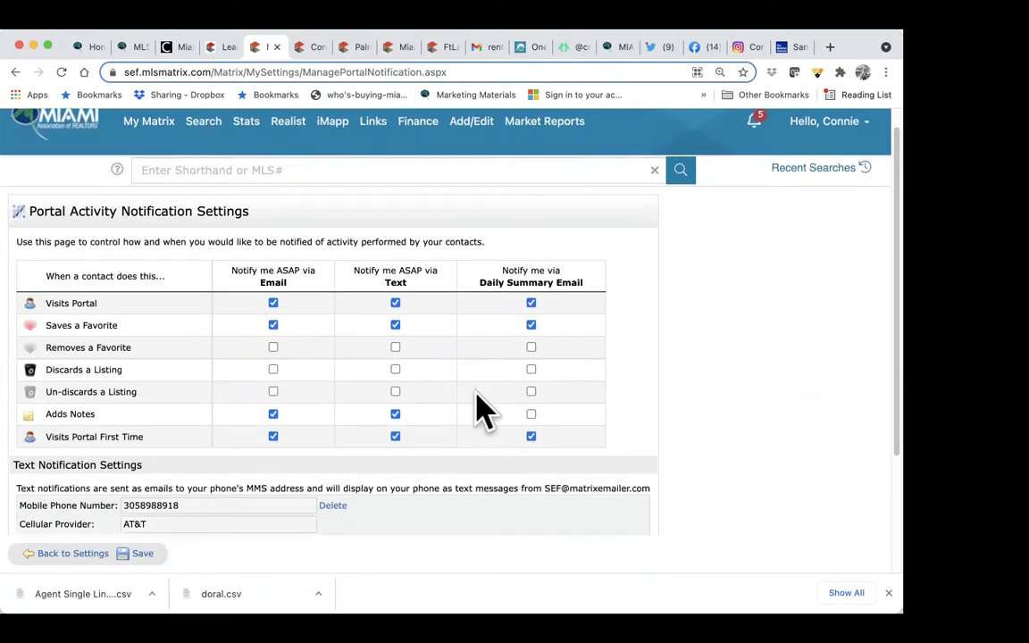
scroll(473, 393, "down", 1)
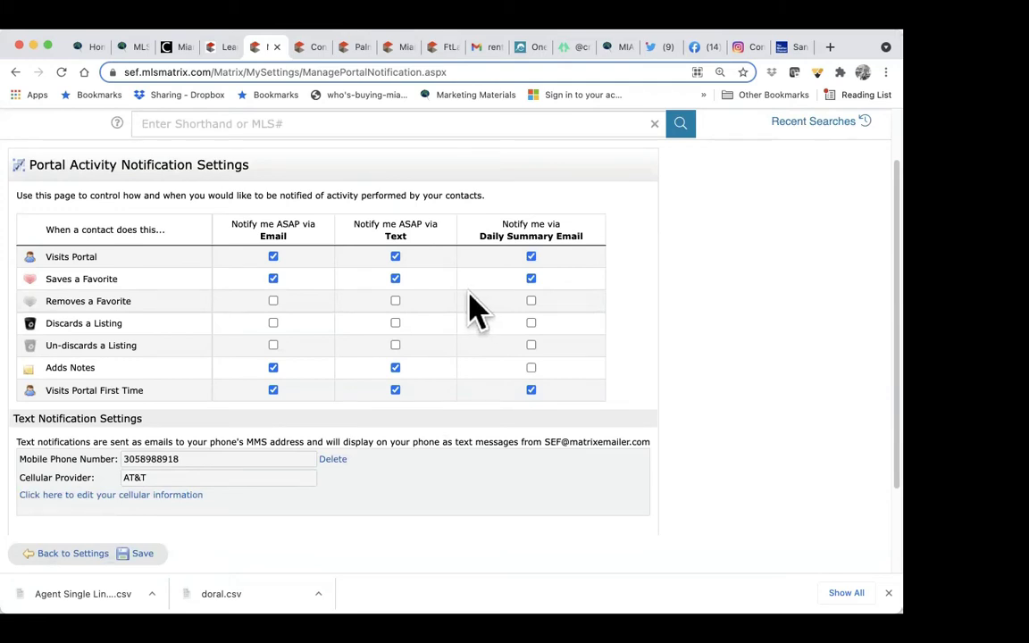
Step: Edit the cellular info, keep AT&T as provider, and request a text verification code
left_click(67, 496)
left_click(163, 482)
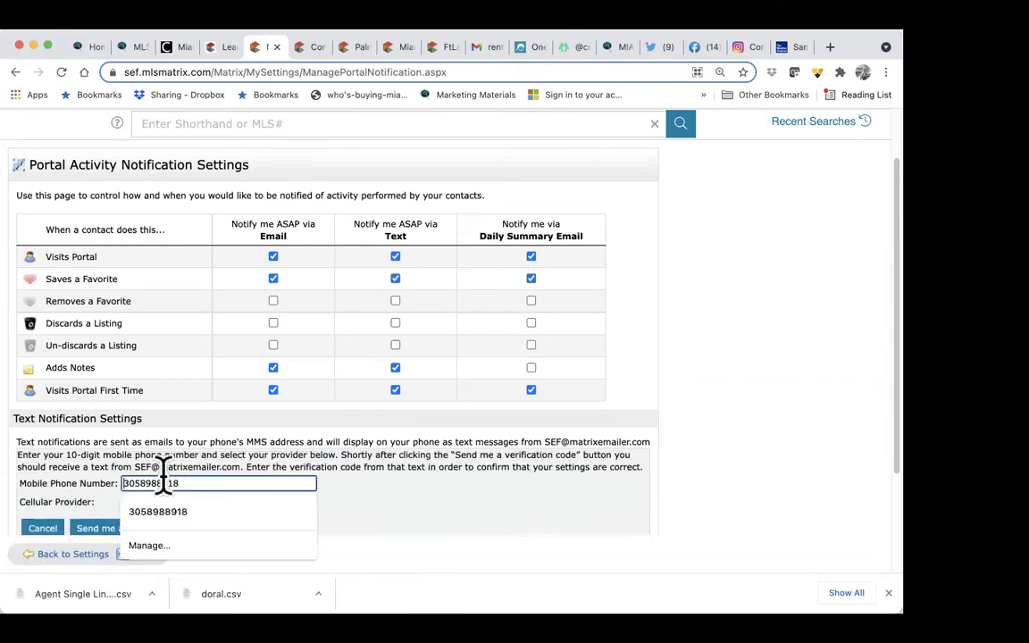
left_click(401, 516)
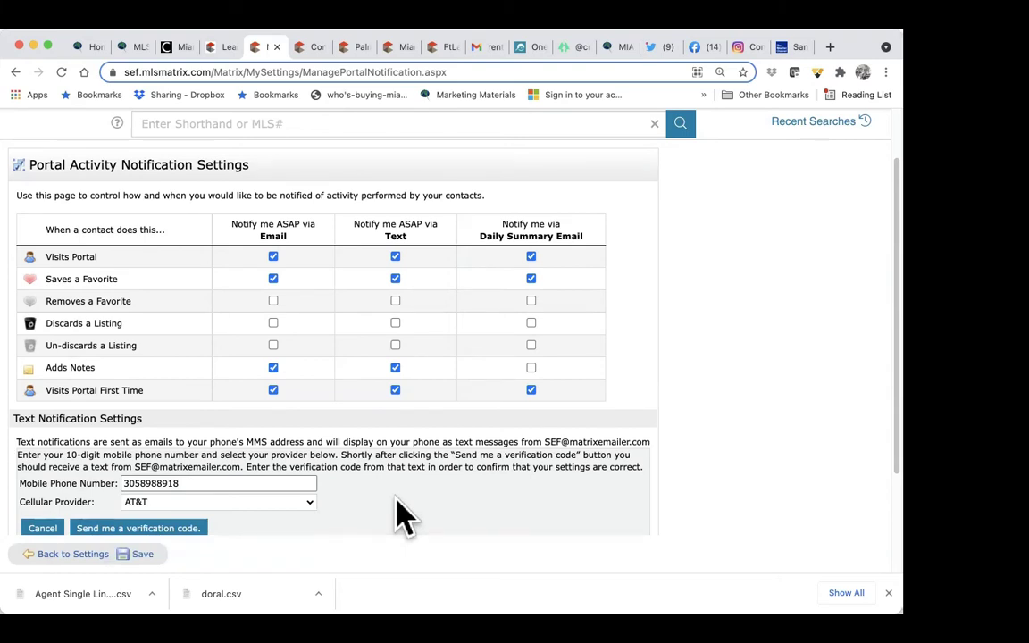
left_click(269, 504)
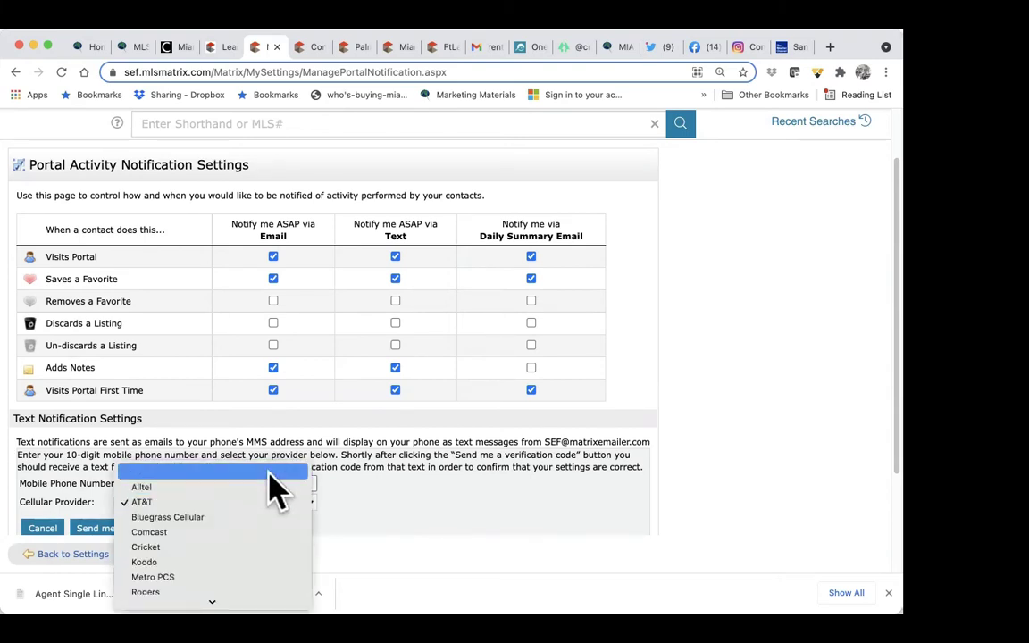
left_click(275, 469)
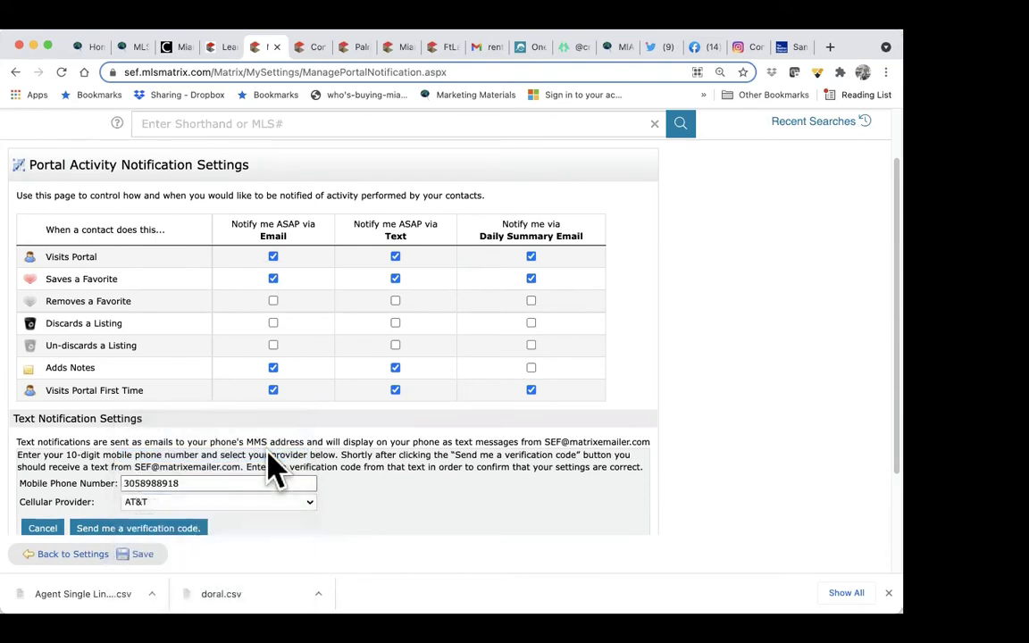
left_click(183, 529)
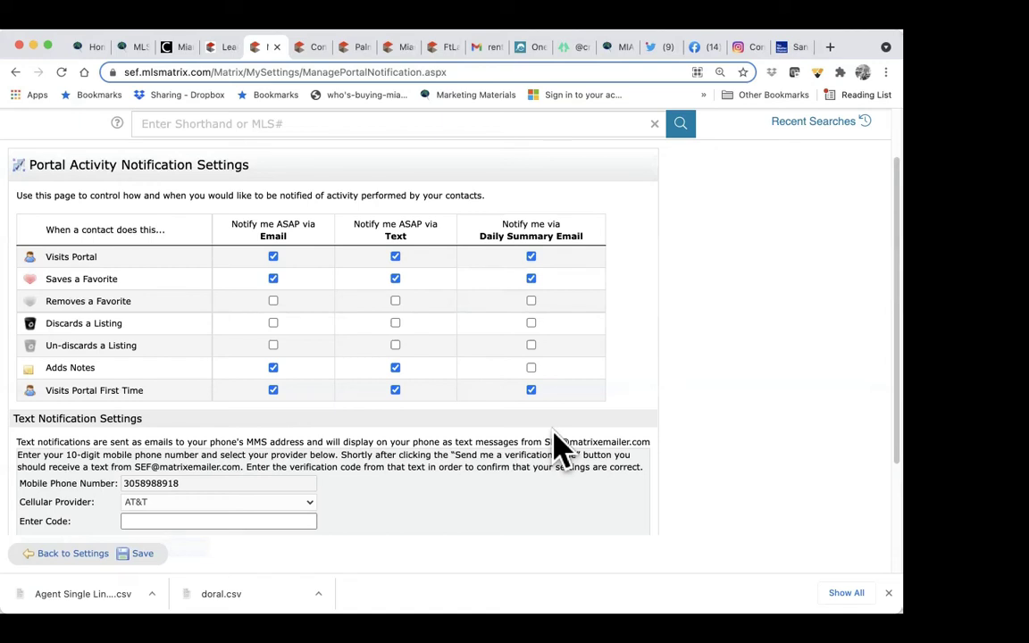
Step: Cancel the cellular edit and save the portal notification settings
scroll(558, 447, "down", 2)
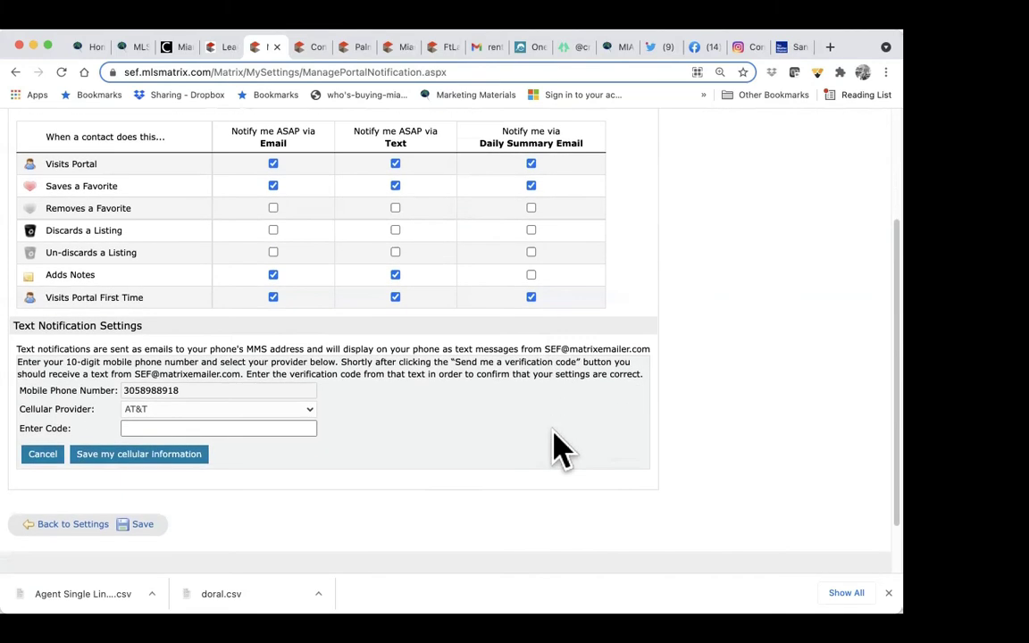
scroll(558, 446, "up", 1)
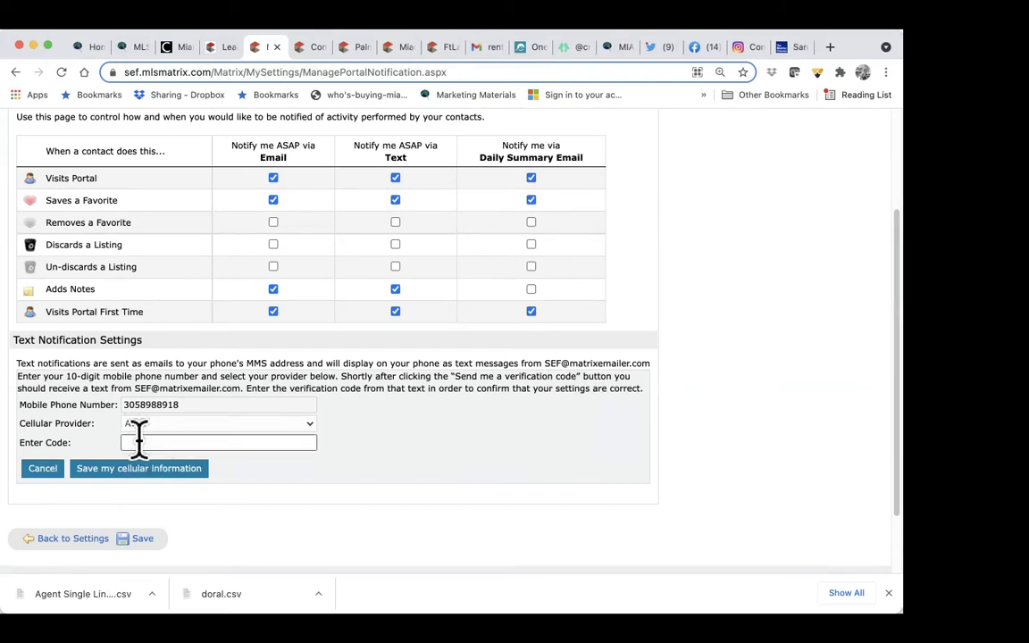
left_click(42, 468)
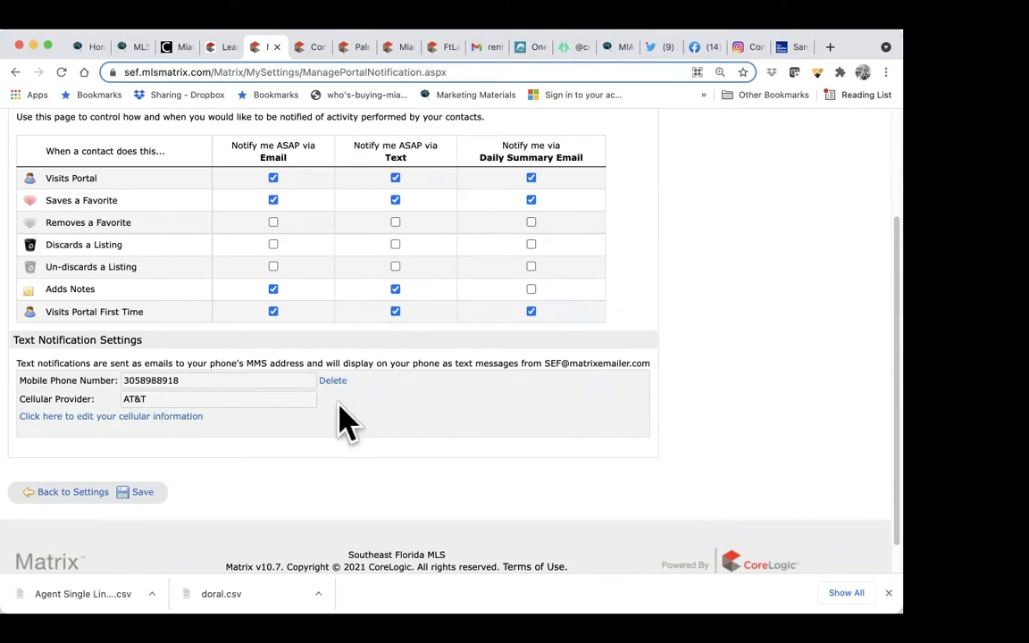
left_click(143, 496)
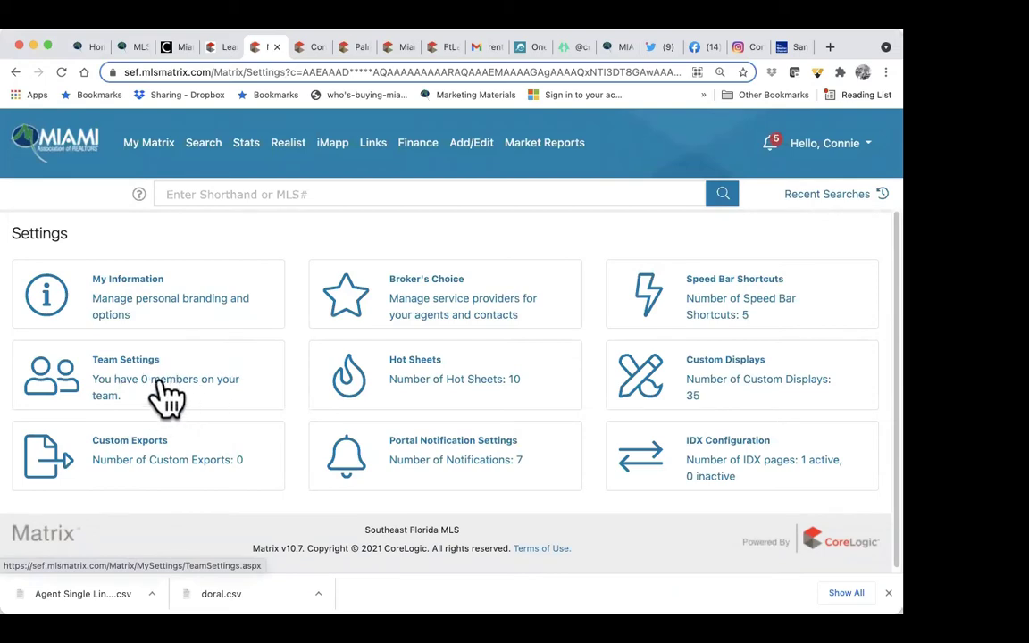
Step: Open My Settings, glance over the OneHome tab, then review the email signature tab
mouse_move(197, 159)
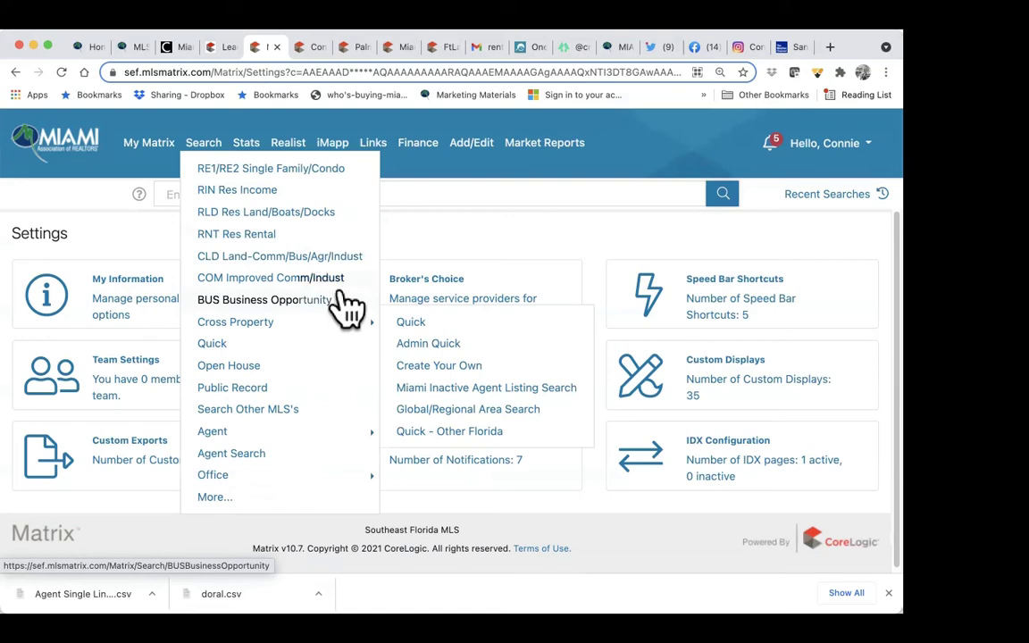
left_click(198, 319)
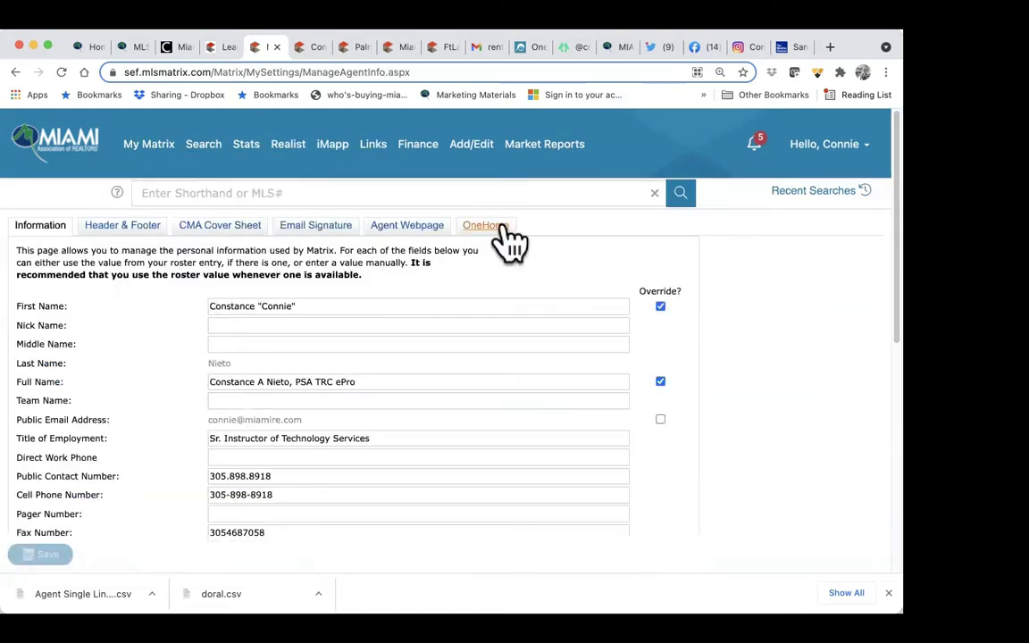
left_click(486, 227)
scroll(470, 357, "down", 3)
scroll(482, 344, "down", 4)
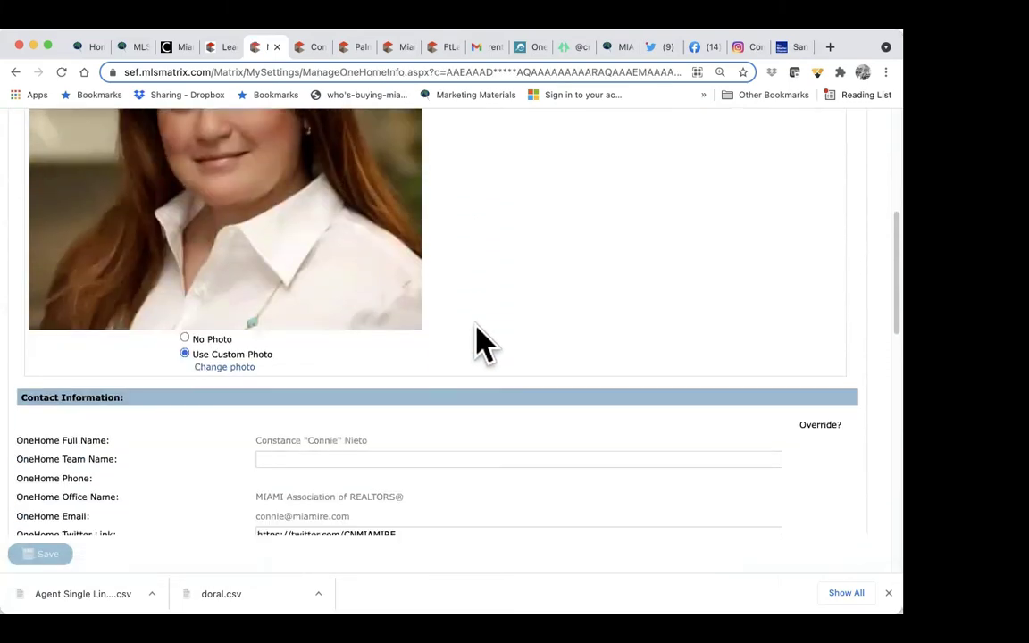
scroll(475, 342, "up", 8)
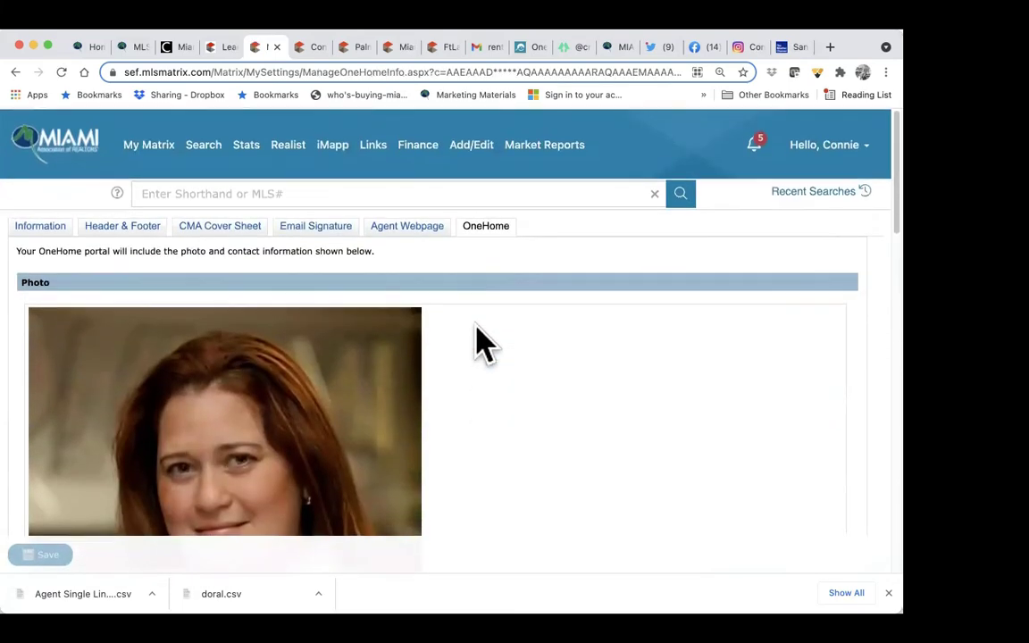
left_click(344, 230)
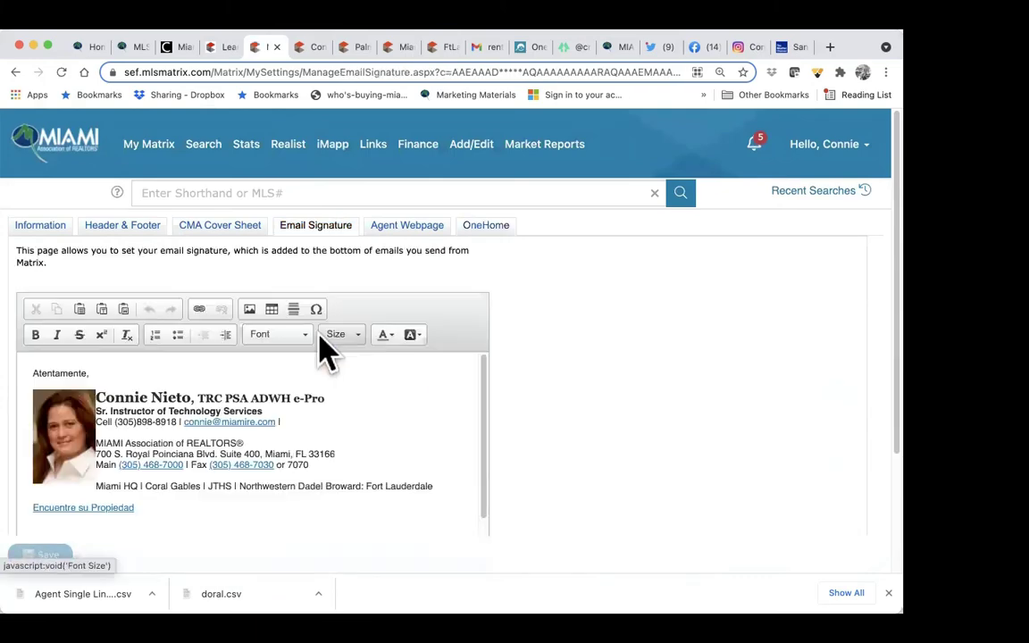
scroll(331, 339, "down", 4)
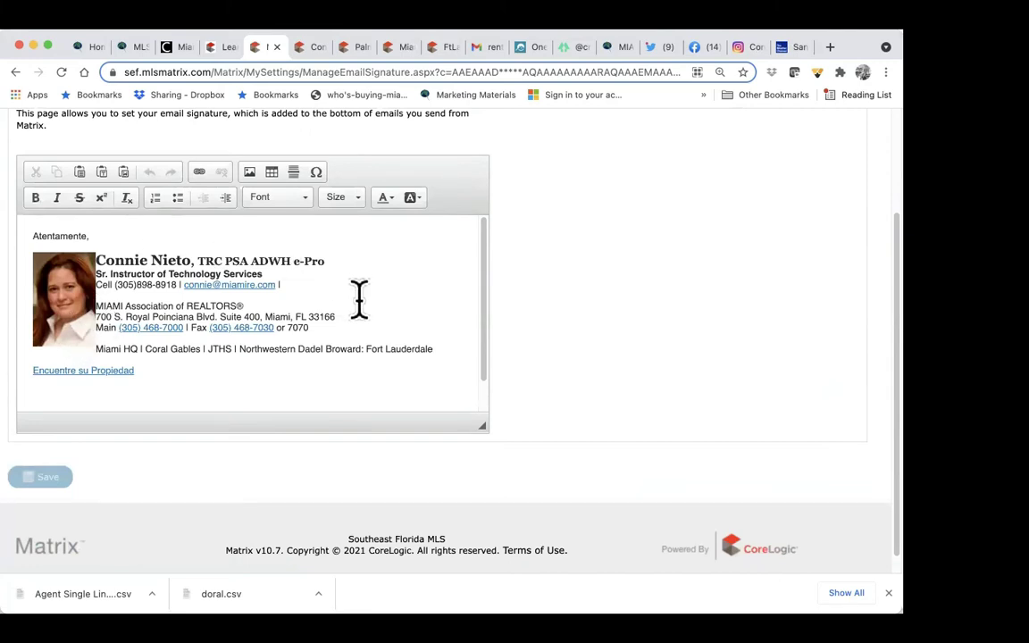
scroll(358, 299, "up", 3)
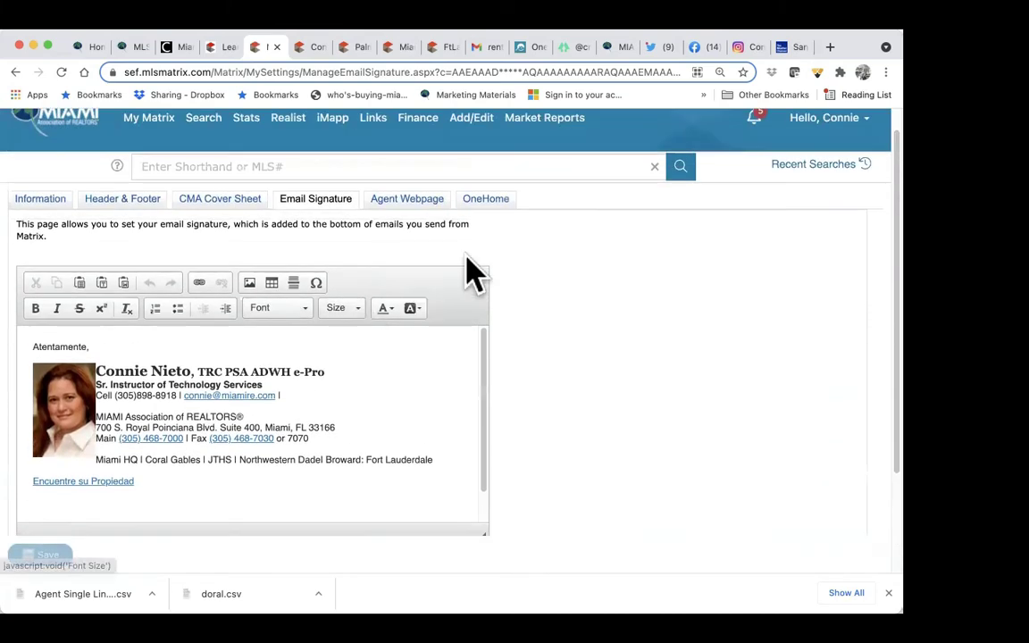
Step: Return to OneHome and look over the agent photo, social links and YouTube video link
left_click(490, 202)
scroll(475, 351, "down", 5)
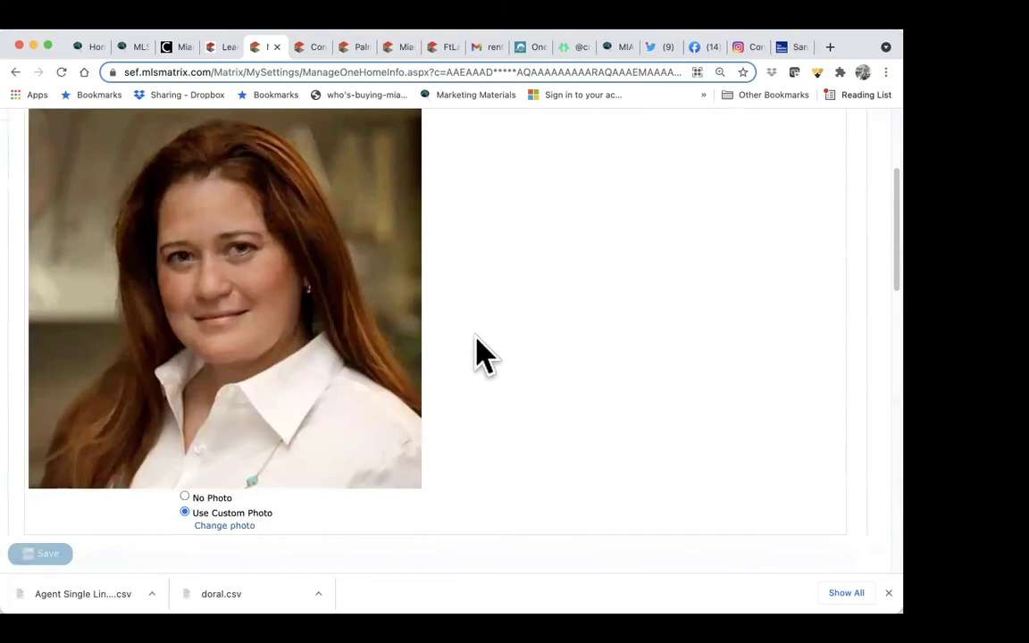
scroll(475, 355, "down", 15)
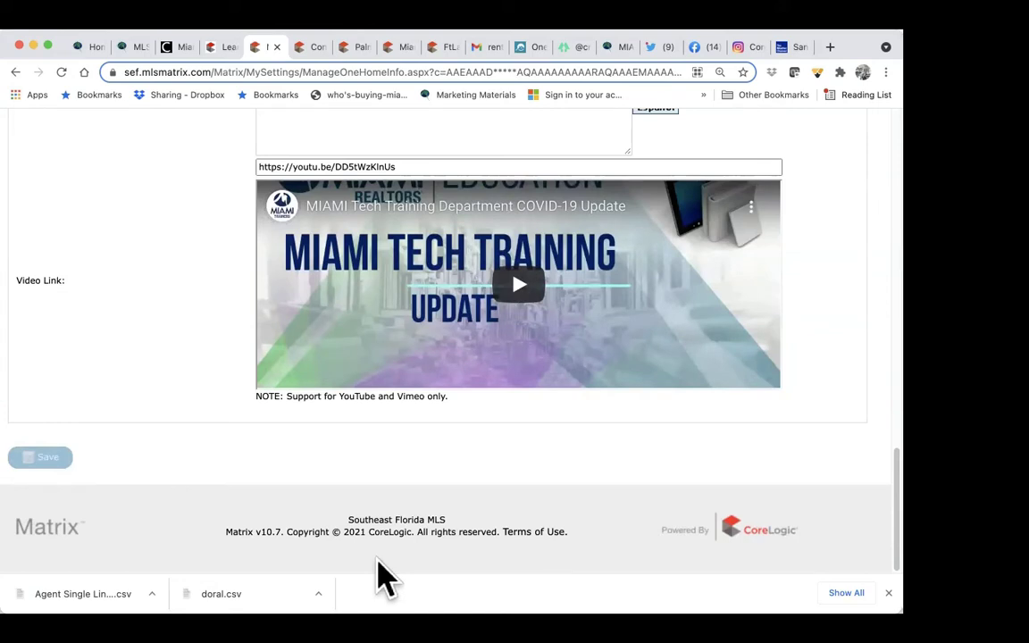
scroll(551, 428, "up", 8)
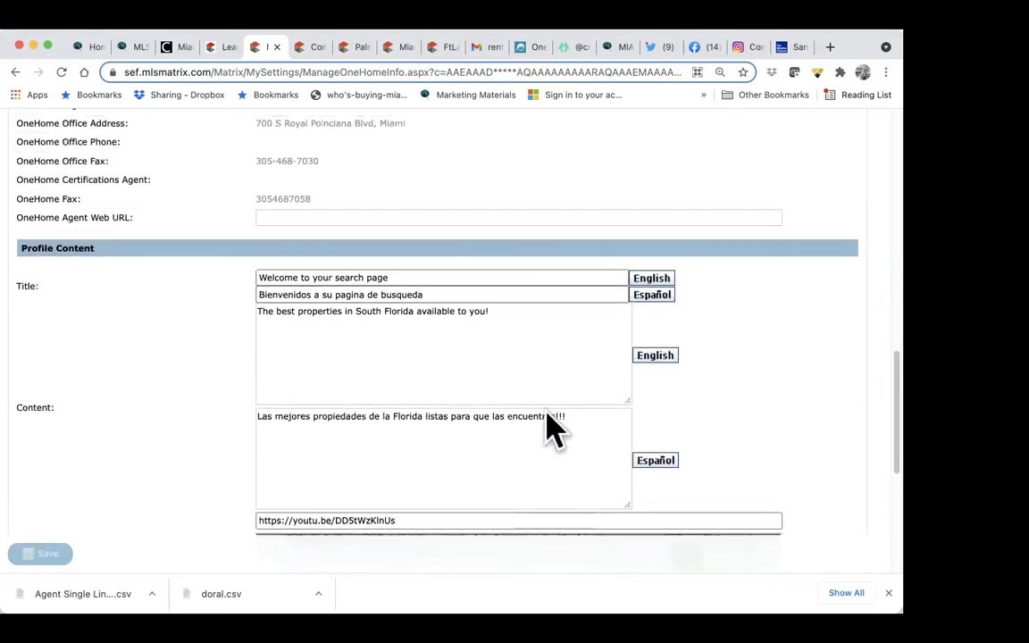
scroll(610, 188, "up", 15)
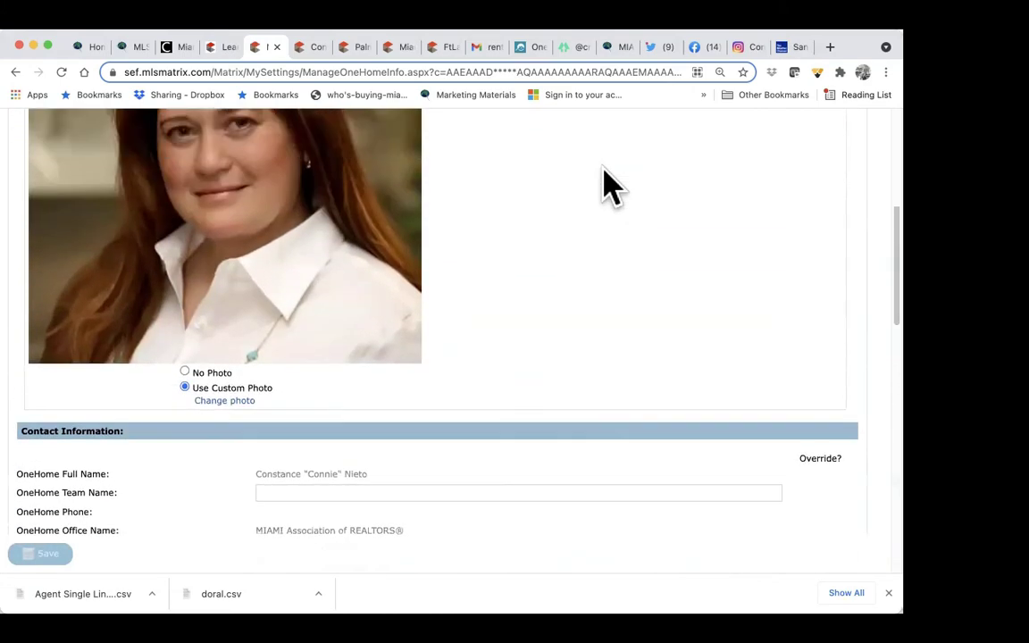
scroll(609, 188, "up", 2)
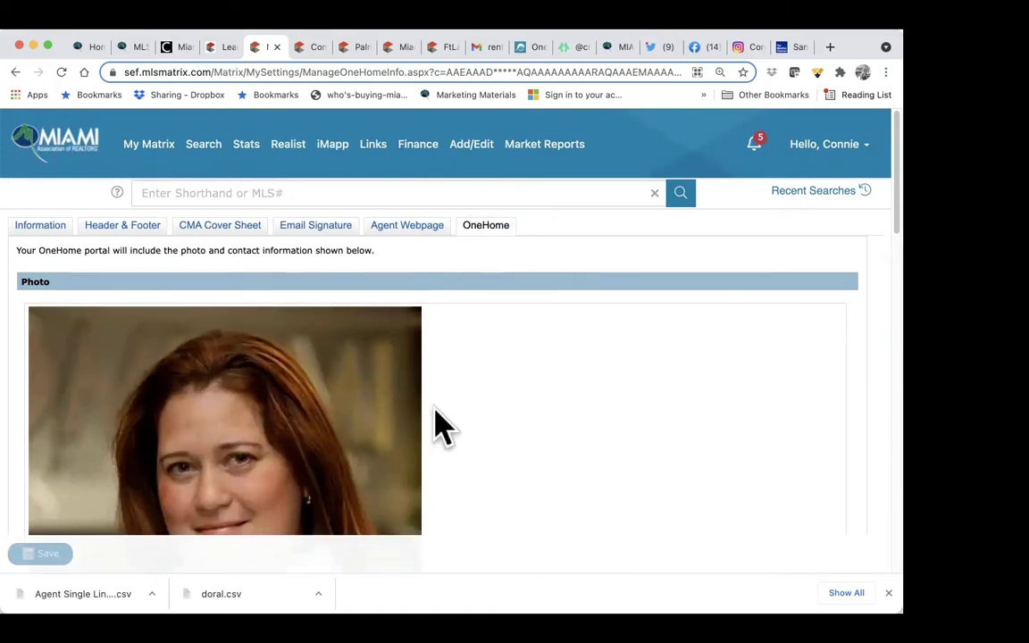
scroll(418, 466, "down", 15)
scroll(443, 412, "down", 5)
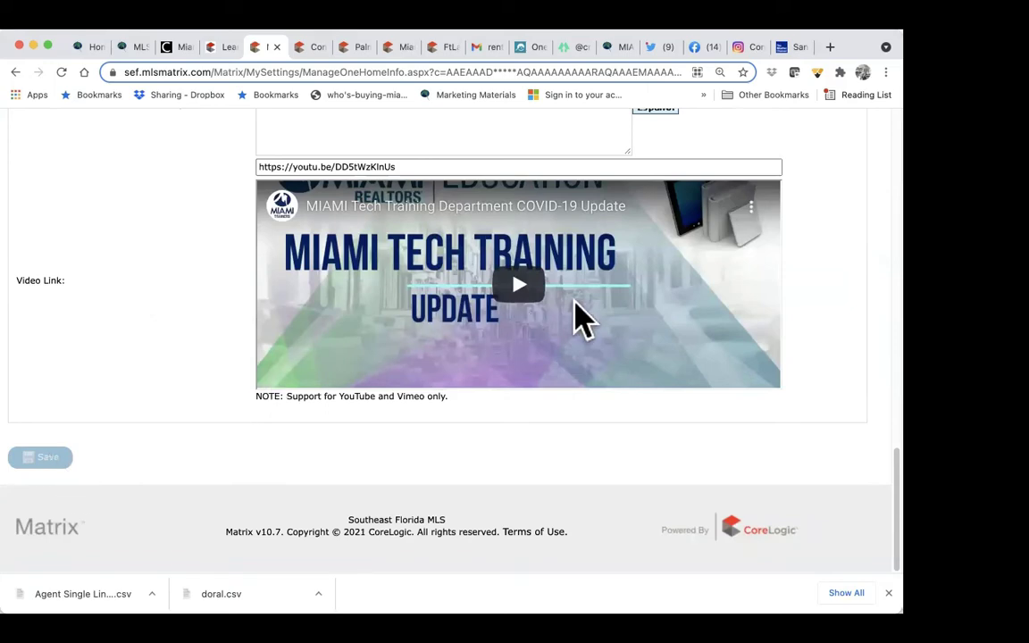
scroll(608, 298, "up", 10)
scroll(608, 302, "up", 10)
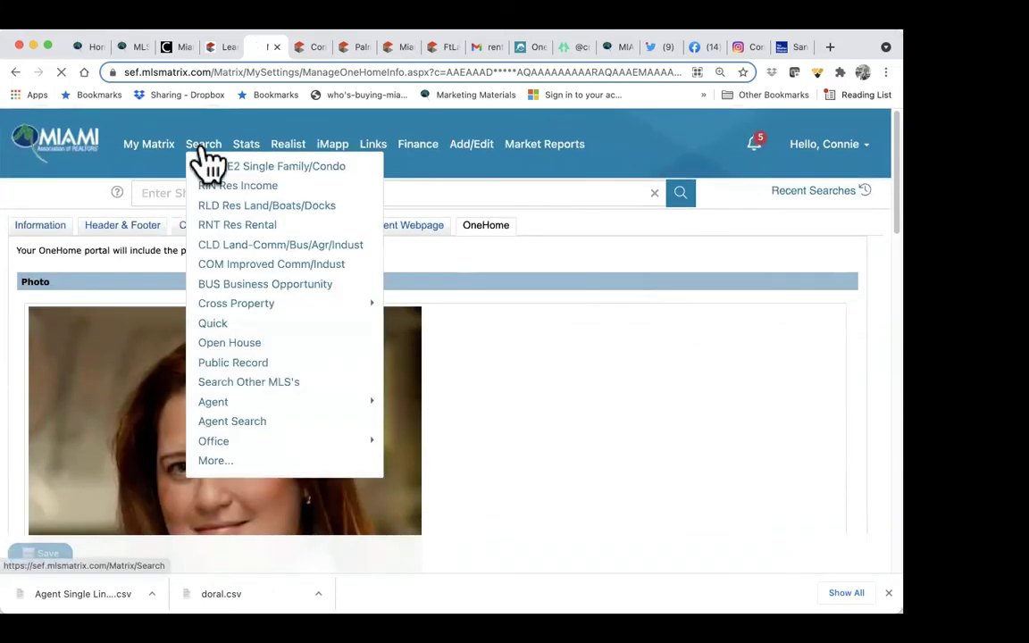
Step: Start an RE1/RE2 Single Family/Condo search with Coming Soon unchecked, leaving Active only
left_click(205, 157)
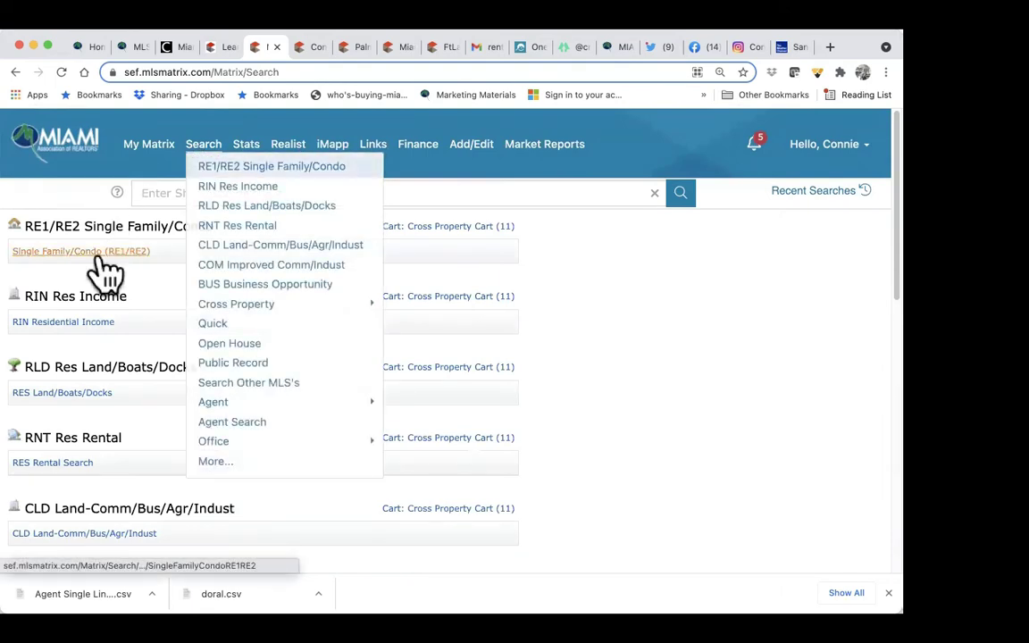
left_click(101, 256)
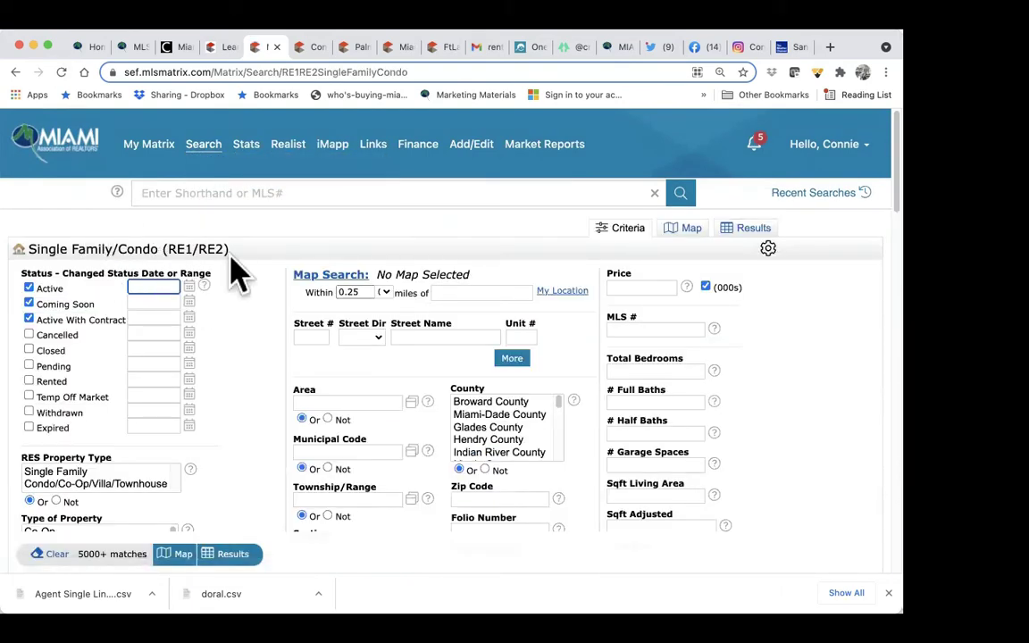
left_click(29, 304)
scroll(107, 339, "down", 3)
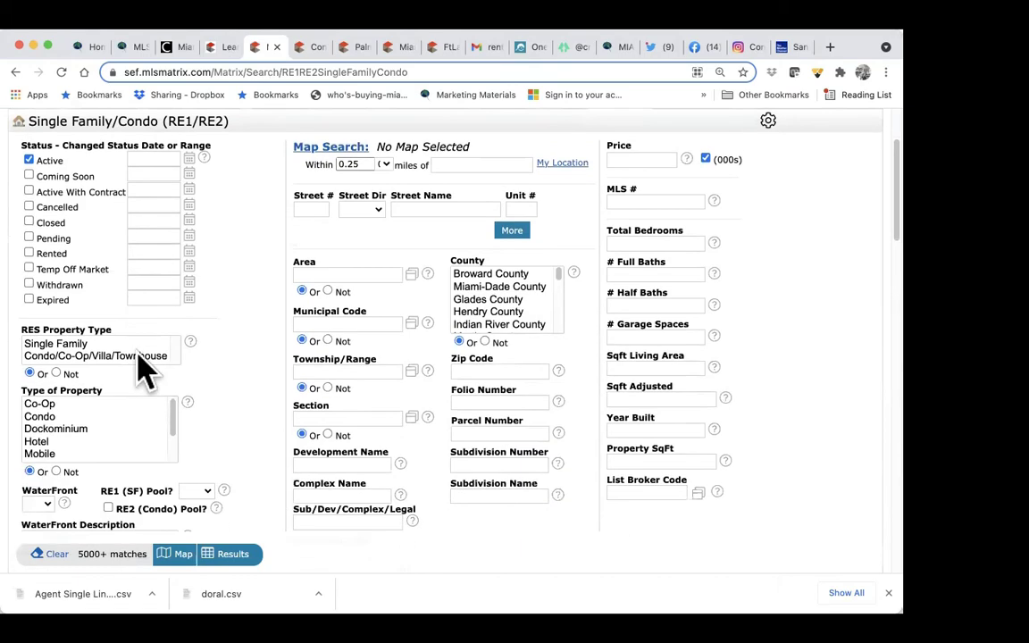
Step: Select both RES Property Types and limit Type of Property to Single and Mobile
left_click_drag(89, 344, 101, 357)
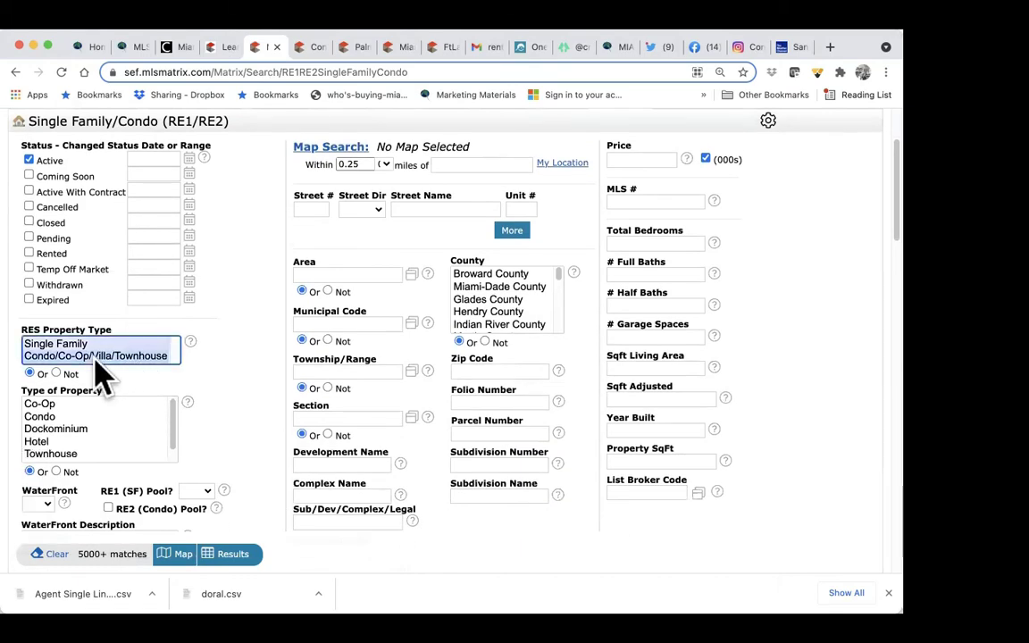
left_click(68, 417)
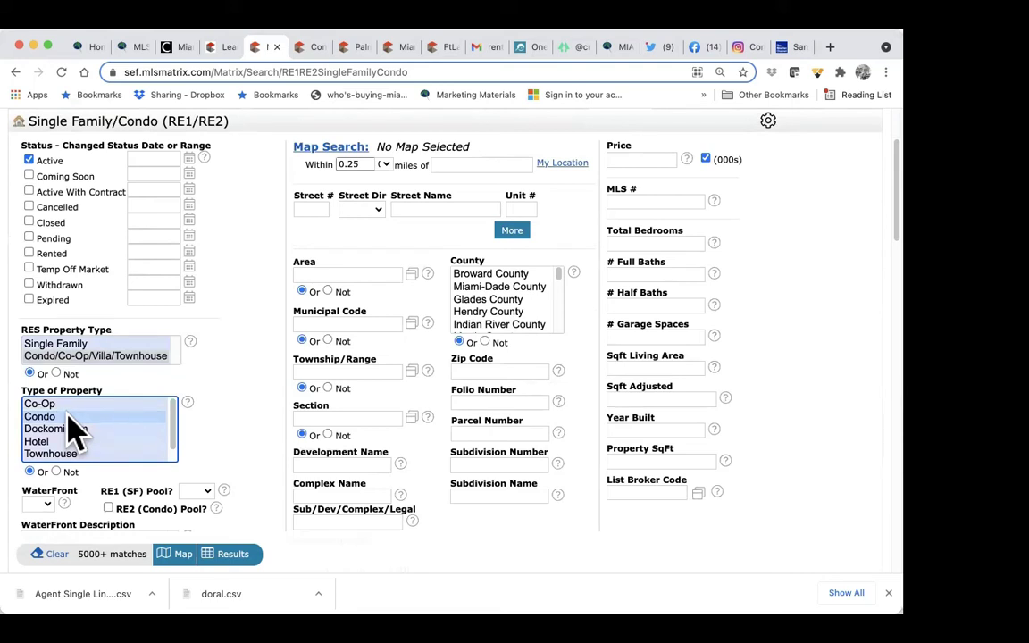
left_click(96, 356)
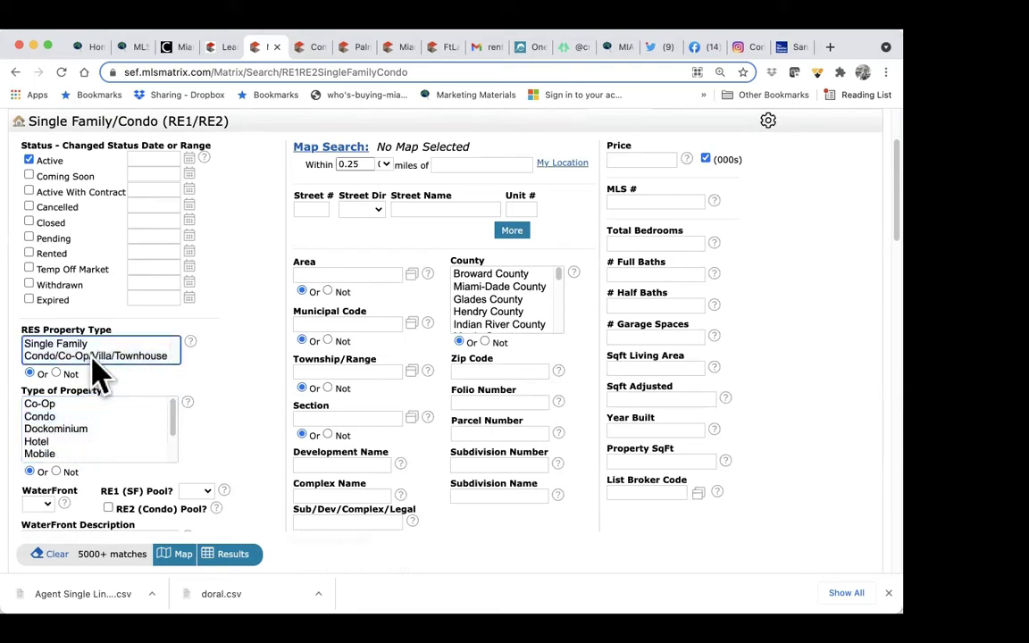
left_click(97, 355, "shift")
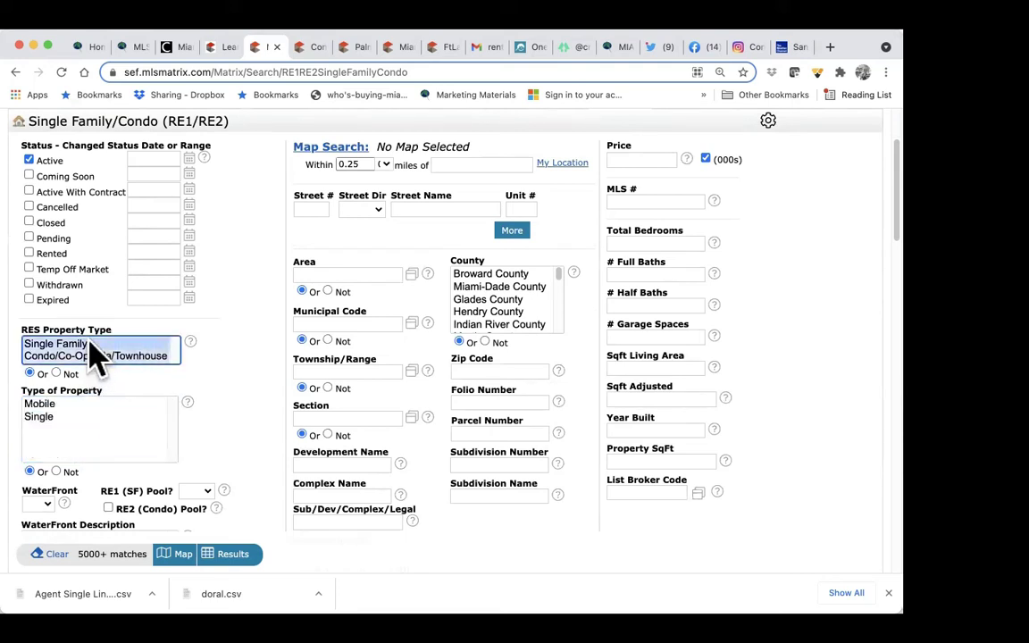
left_click(51, 416)
left_click(163, 408, "shift")
scroll(272, 434, "down", 3)
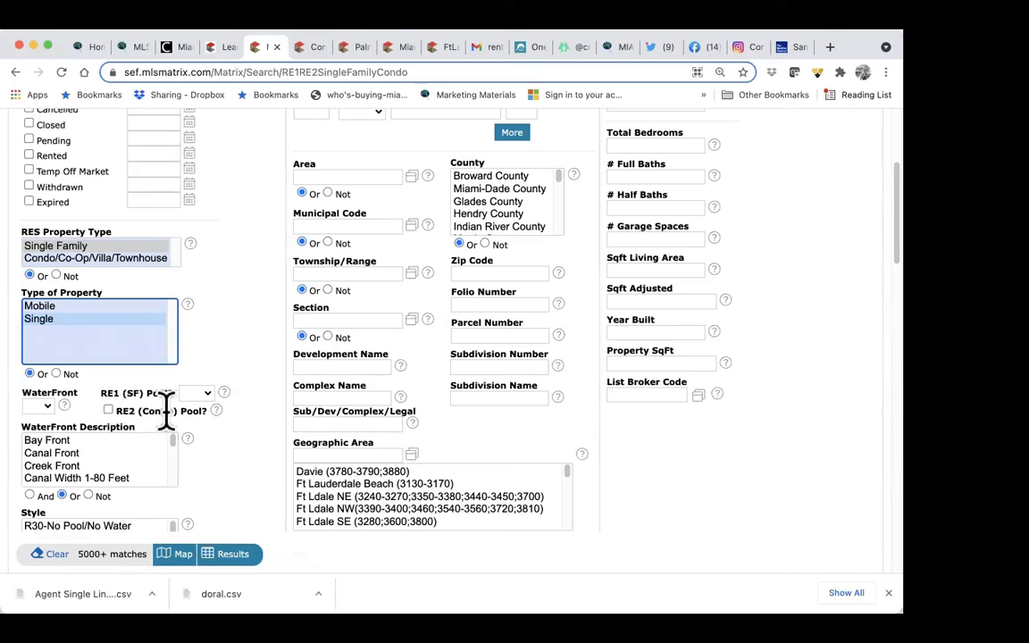
scroll(180, 418, "down", 3)
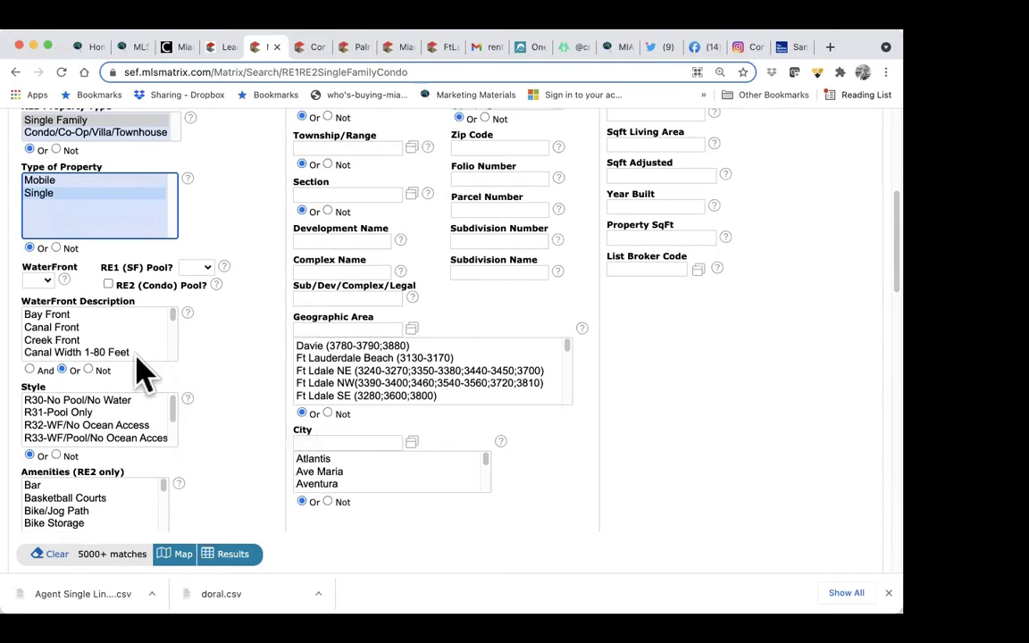
scroll(132, 438, "down", 2)
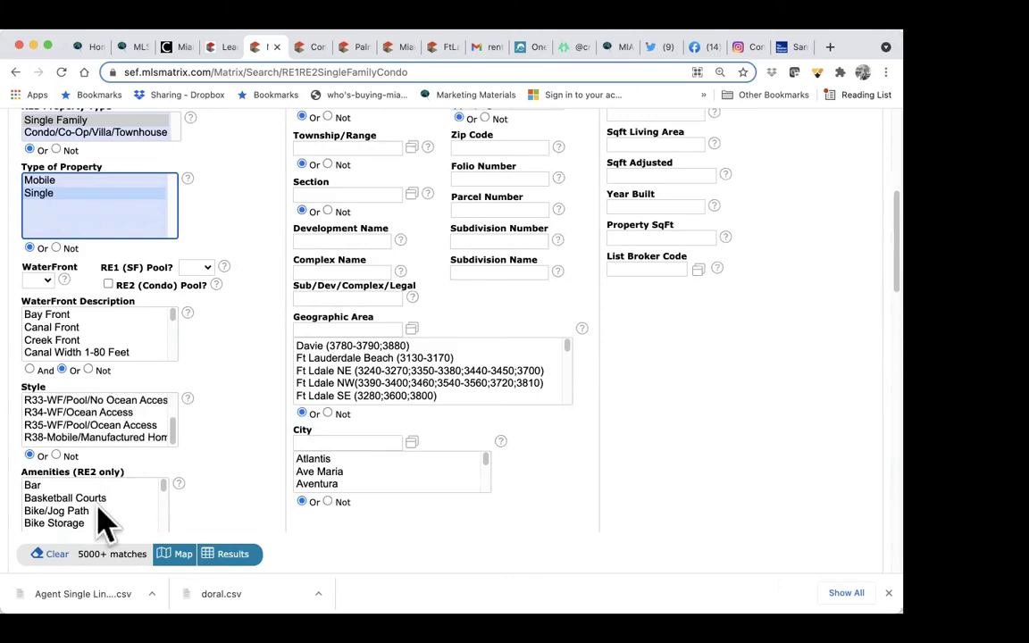
scroll(126, 516, "down", 3)
scroll(126, 516, "up", 4)
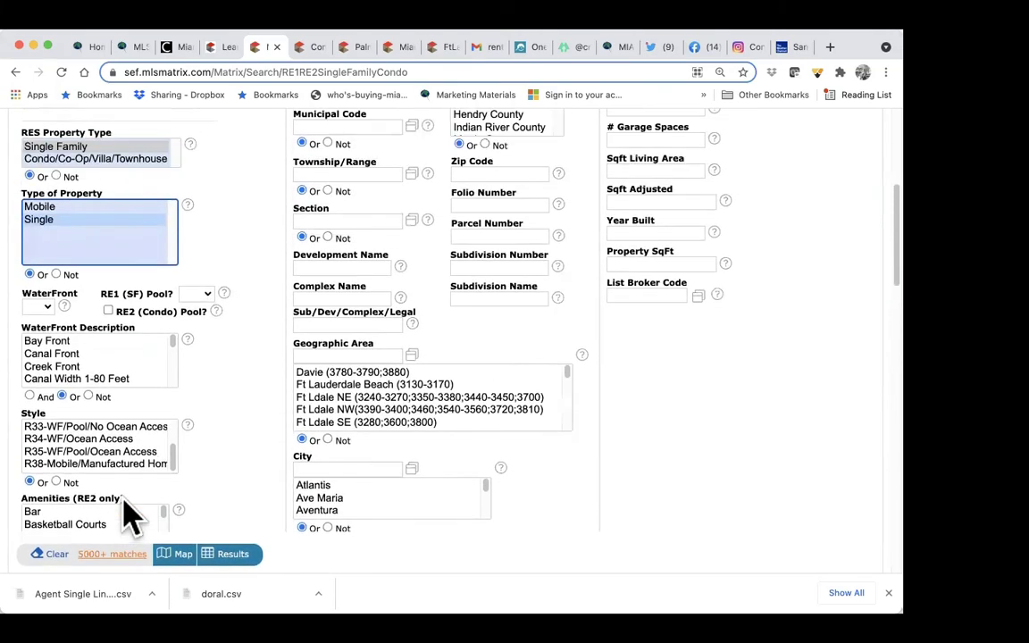
scroll(369, 271, "up", 5)
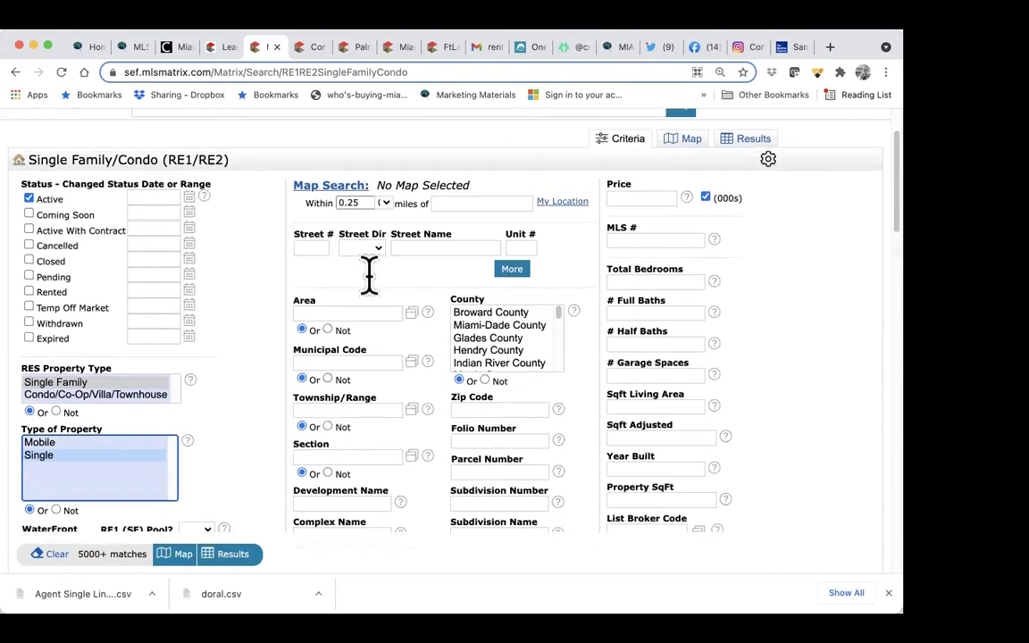
Step: Set the search radius to 0.5 miles and add extra street address rows
left_click(385, 221)
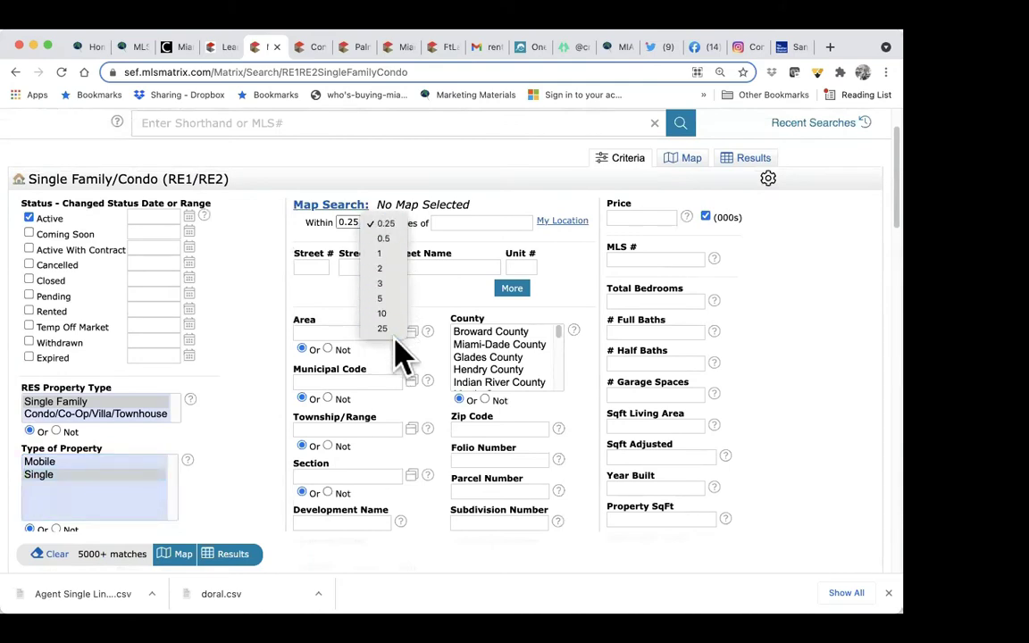
left_click(393, 239)
left_click(379, 223)
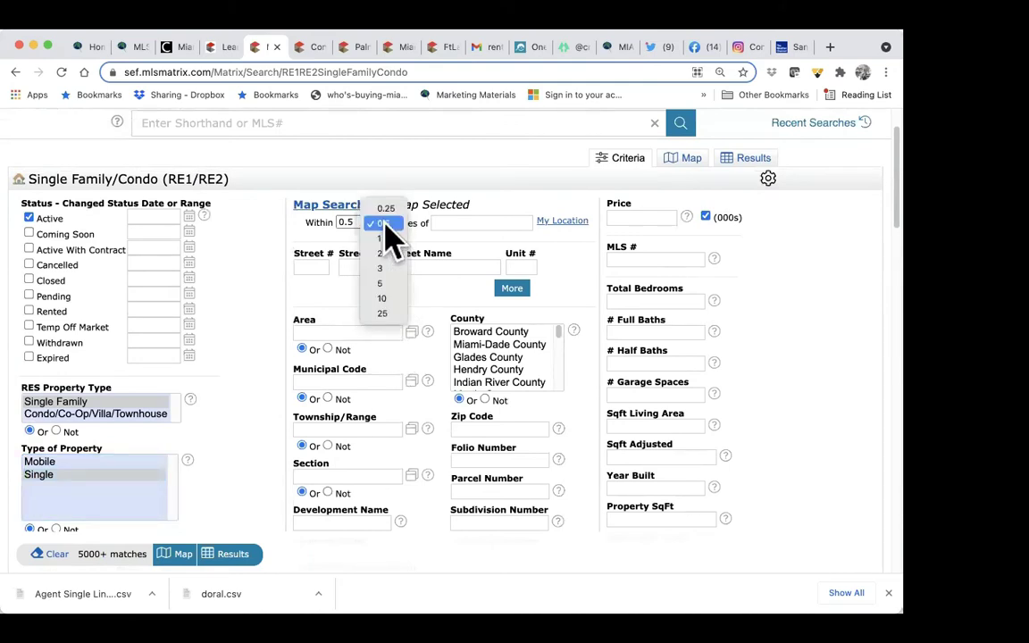
left_click(452, 214)
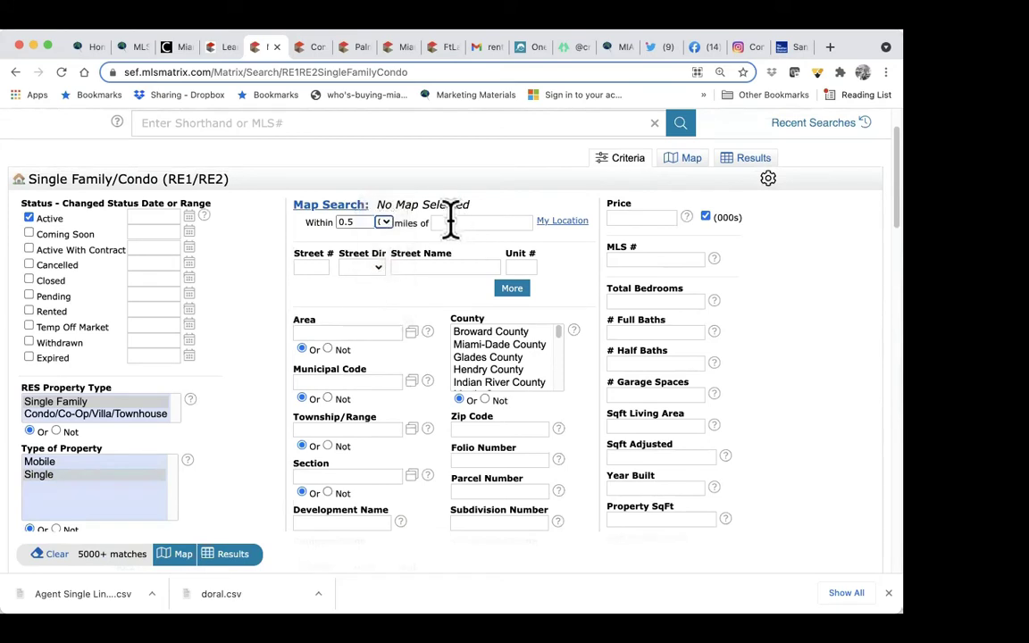
left_click(439, 222)
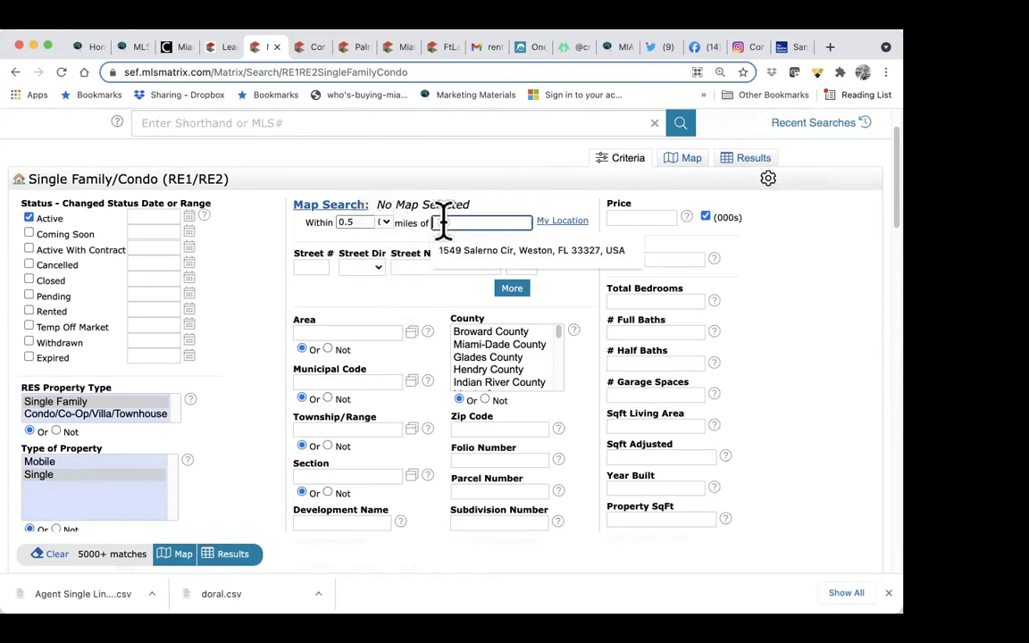
left_click(395, 280)
left_click(312, 266)
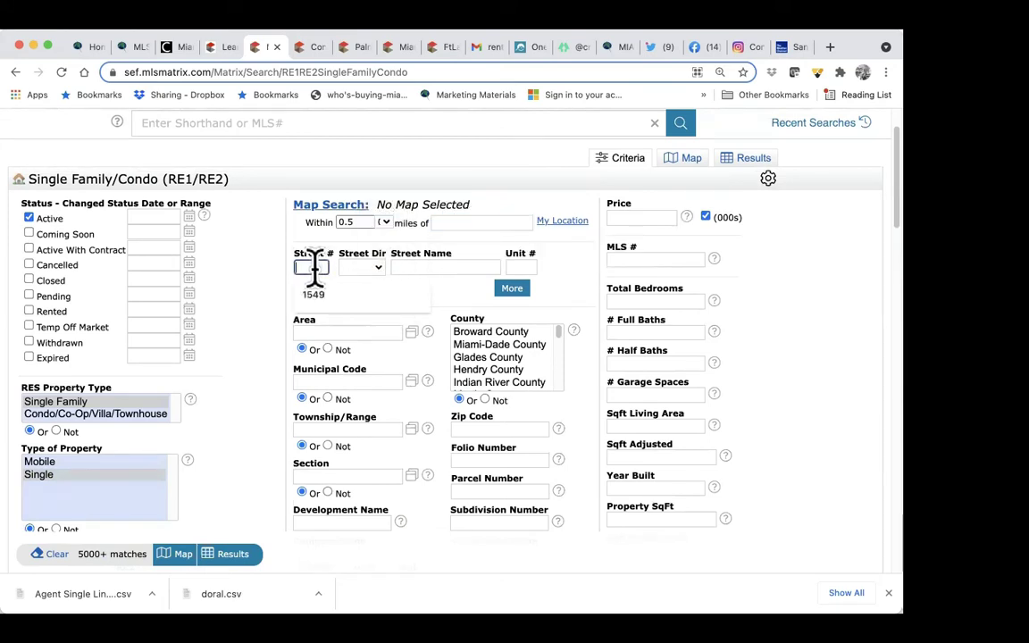
left_click(512, 287)
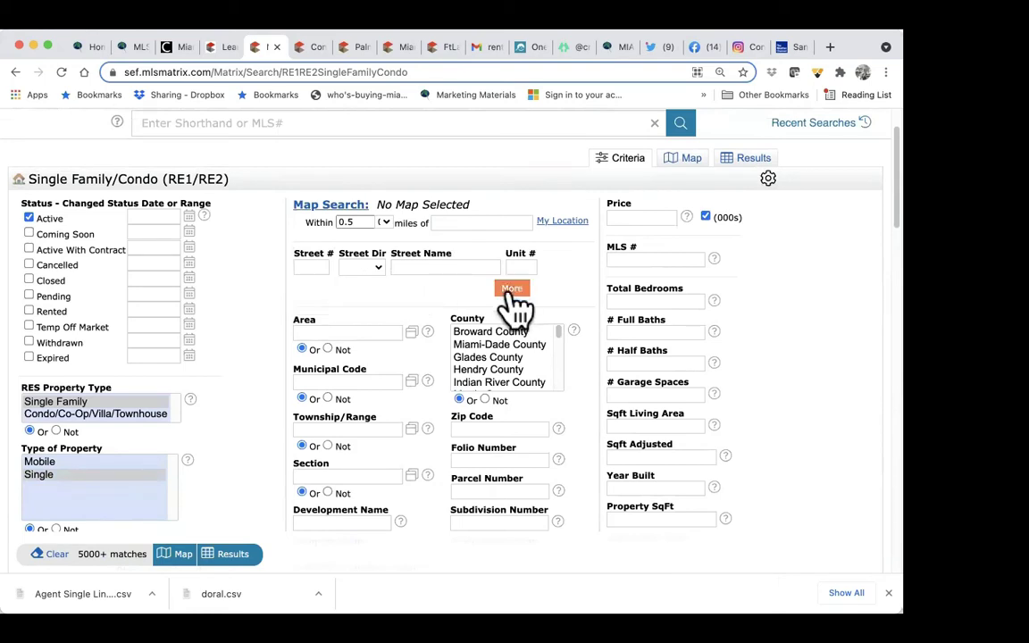
left_click(512, 321)
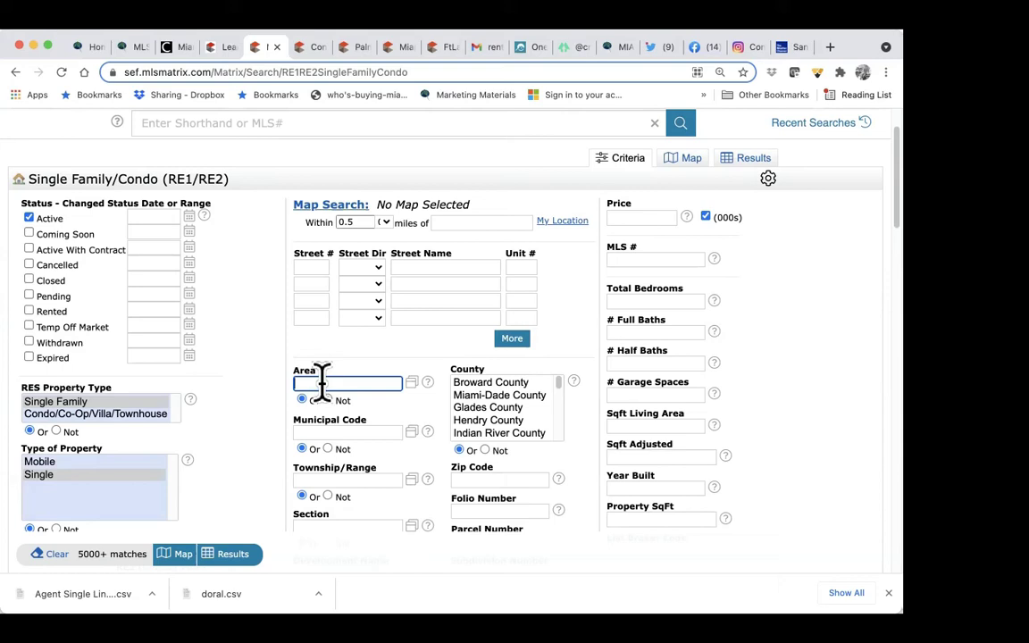
Step: Limit the search to Miami-Dade County, then clear the county restriction again
left_click(493, 396)
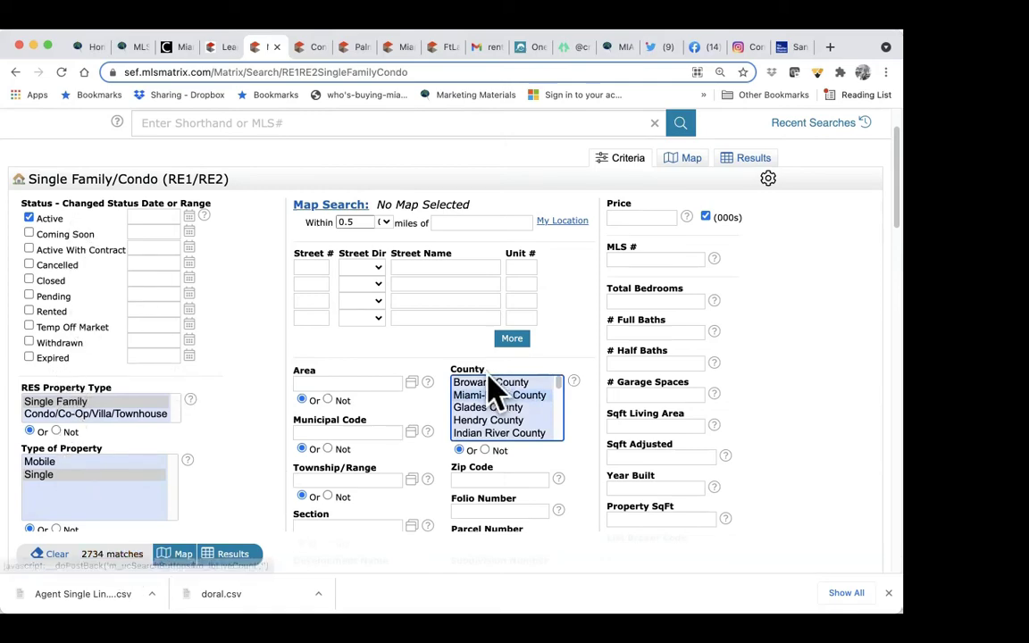
scroll(265, 471, "down", 3)
scroll(265, 470, "down", 2)
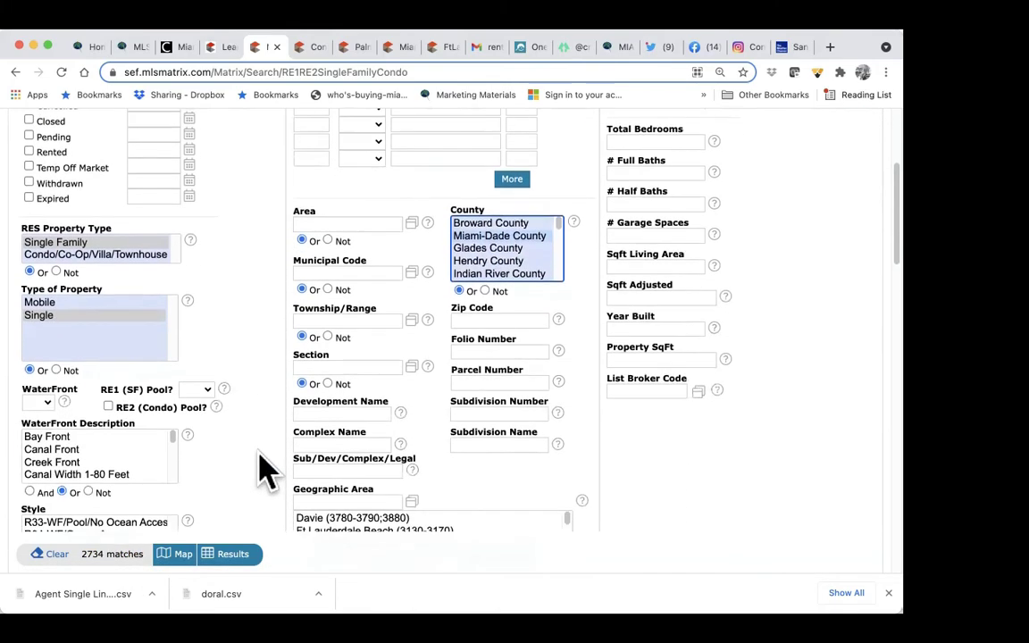
scroll(264, 470, "up", 5)
scroll(265, 471, "up", 1)
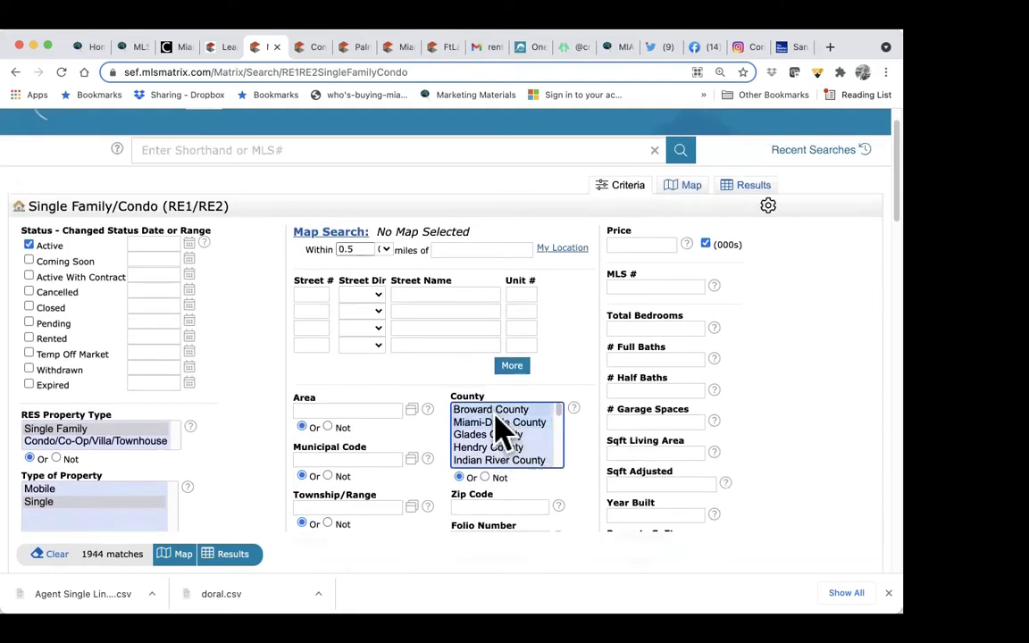
scroll(519, 459, "down", 3)
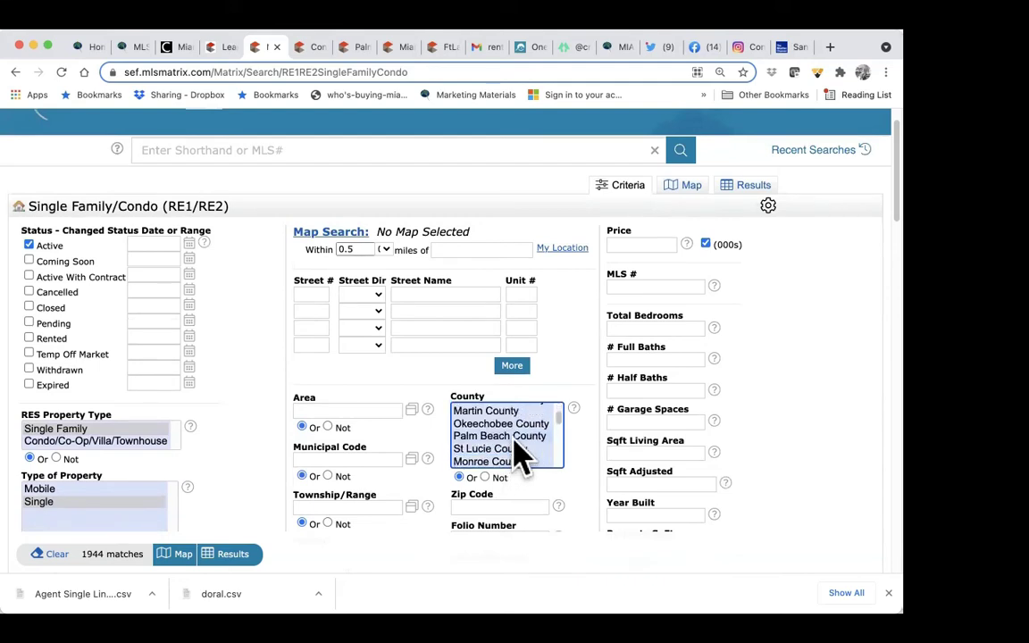
scroll(521, 459, "down", 2)
scroll(521, 459, "up", 4)
scroll(520, 459, "up", 1)
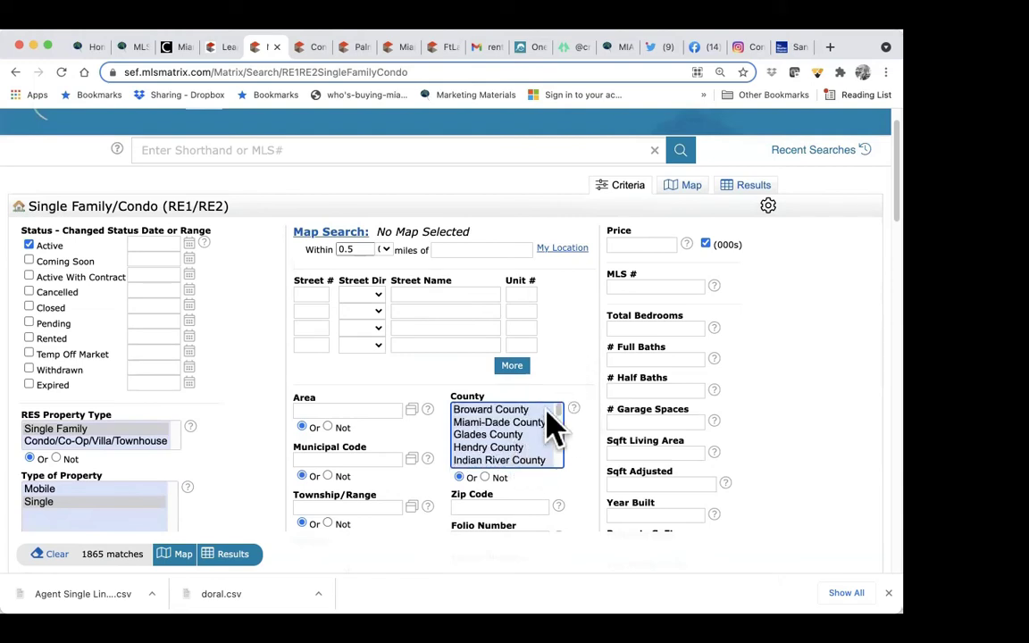
scroll(531, 451, "down", 1)
scroll(531, 451, "up", 1)
left_click(531, 451)
scroll(523, 455, "down", 3)
scroll(527, 460, "down", 2)
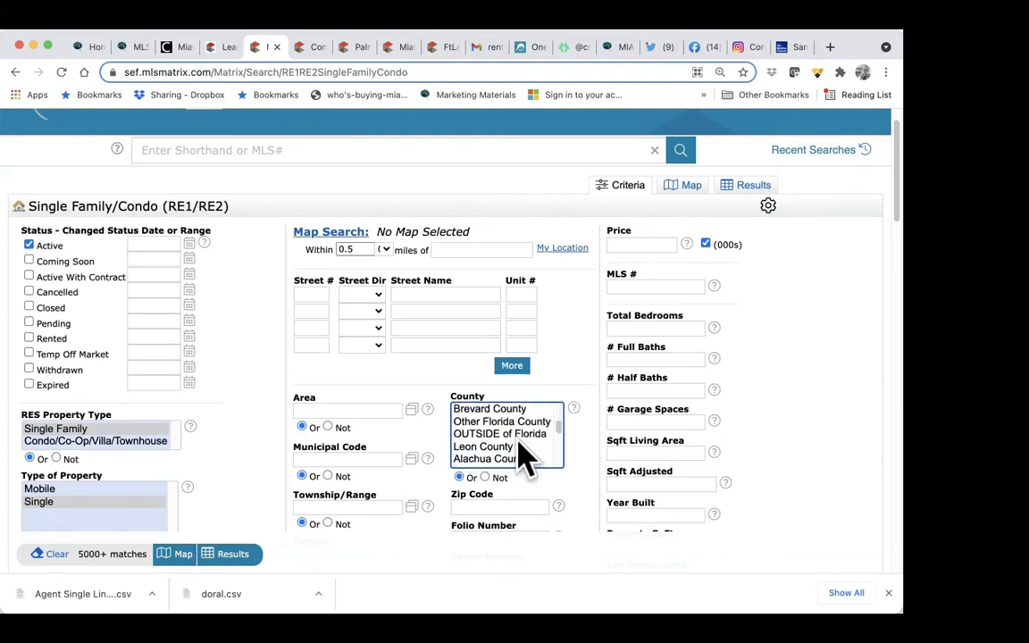
scroll(526, 460, "up", 3)
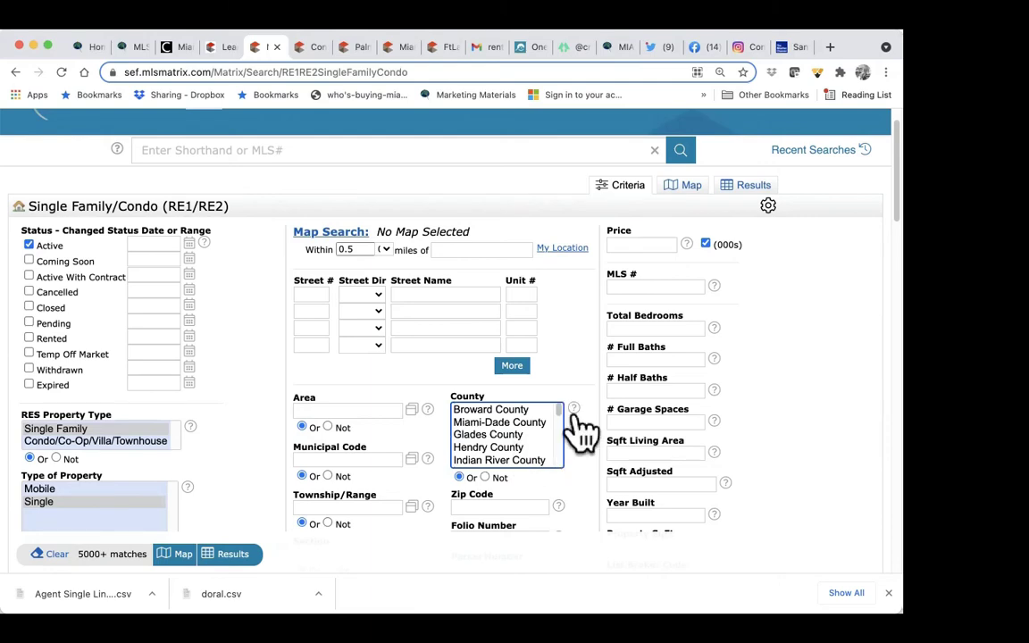
scroll(576, 433, "down", 2)
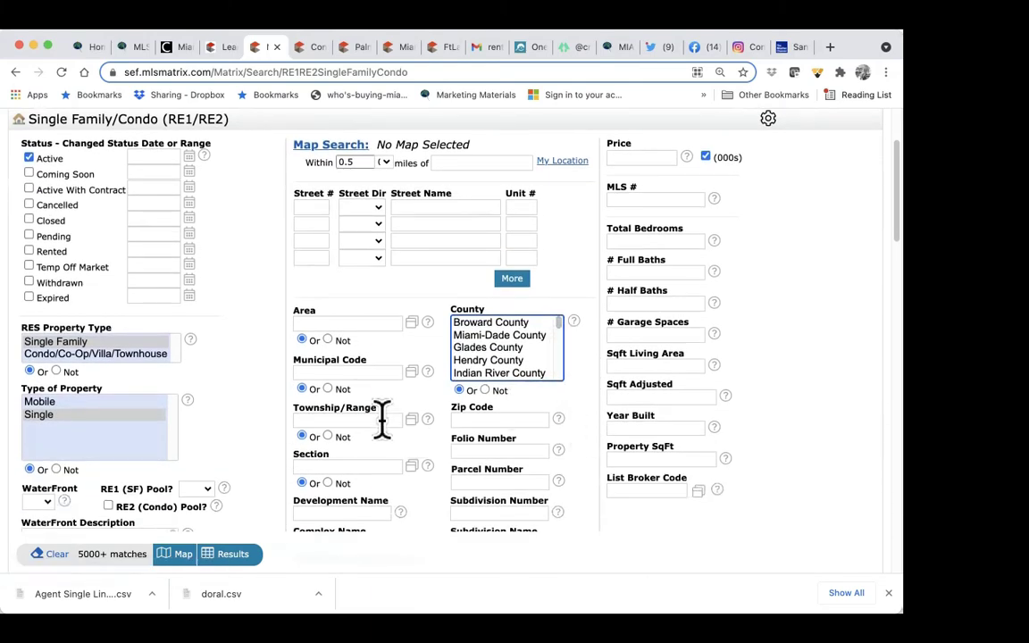
Step: Enter zip codes 33134 and 33133 in the Zip Code field, leaving 143 matches
left_click(496, 420)
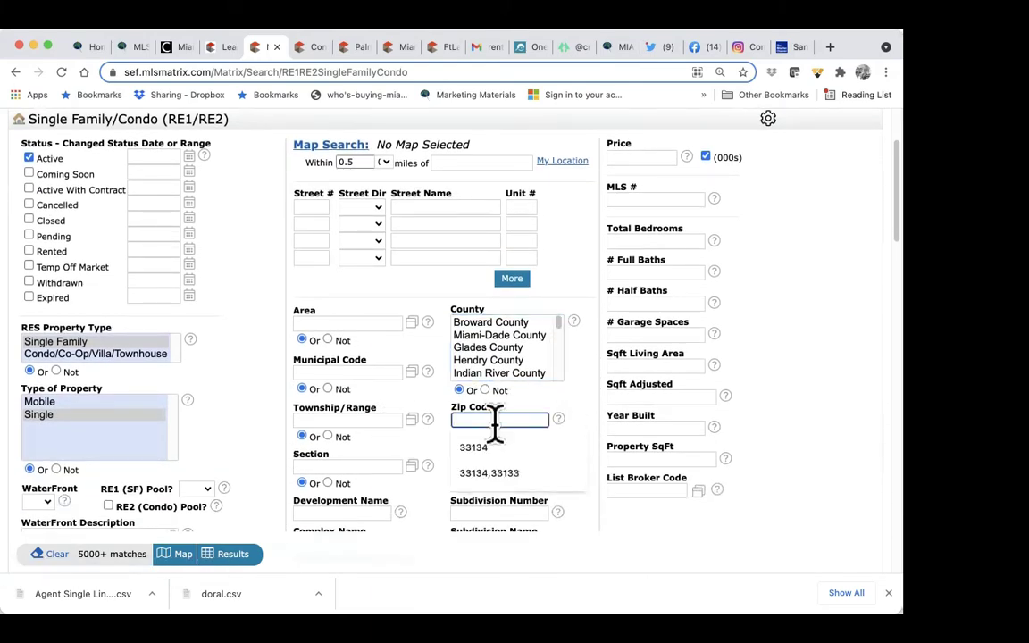
type("3313")
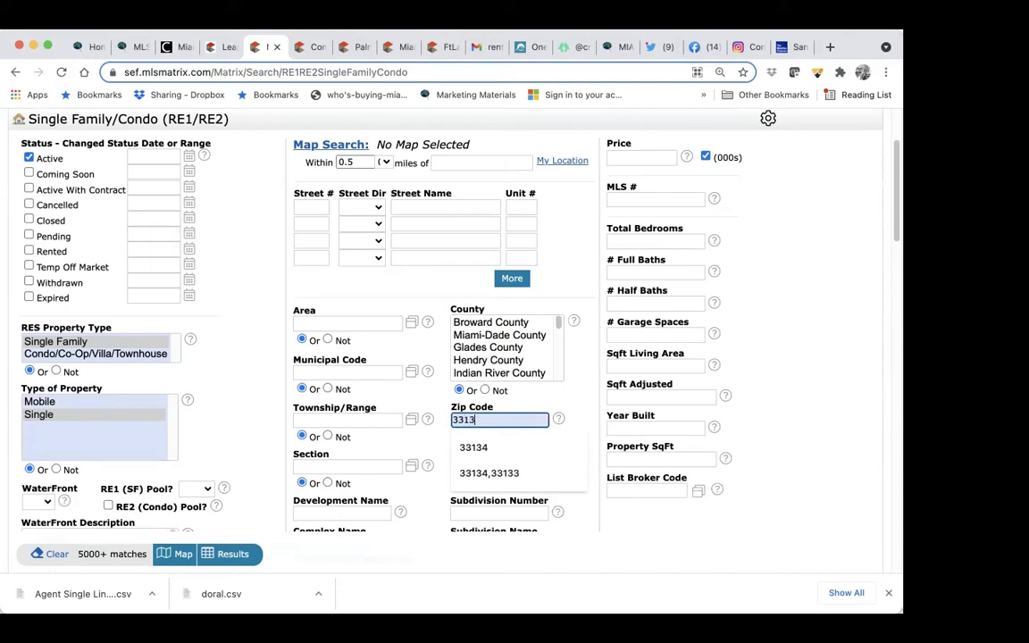
type("4")
left_click(596, 401)
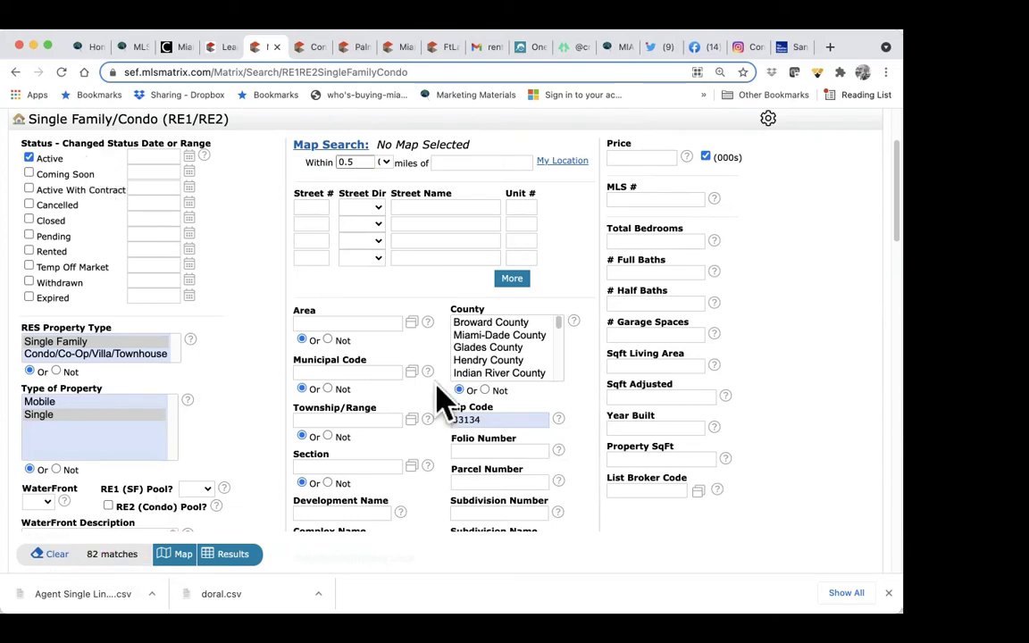
left_click(503, 419)
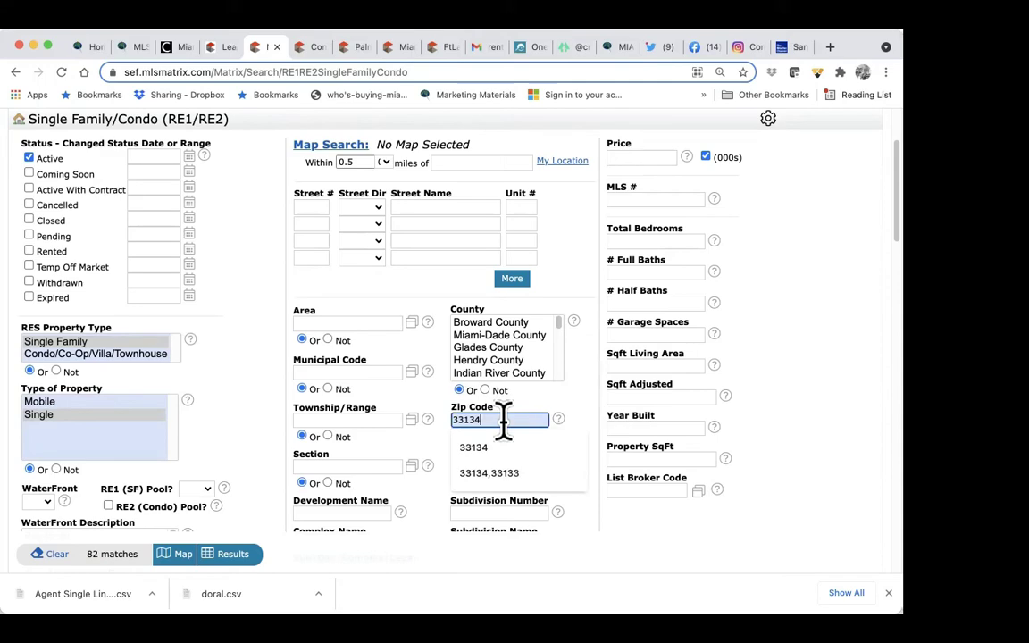
type(",331")
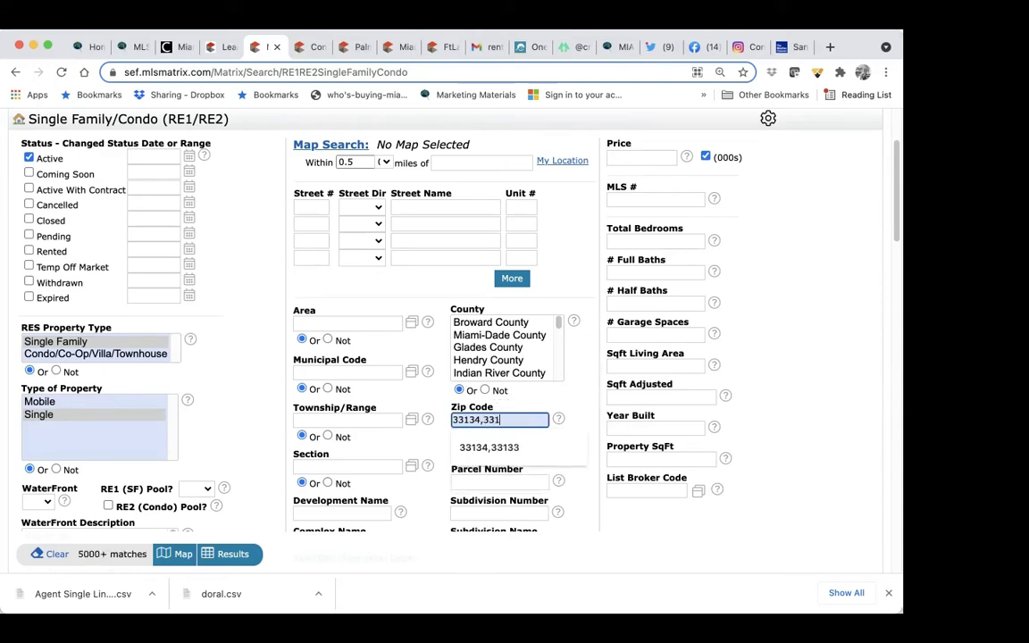
type("33")
scroll(532, 452, "down", 3)
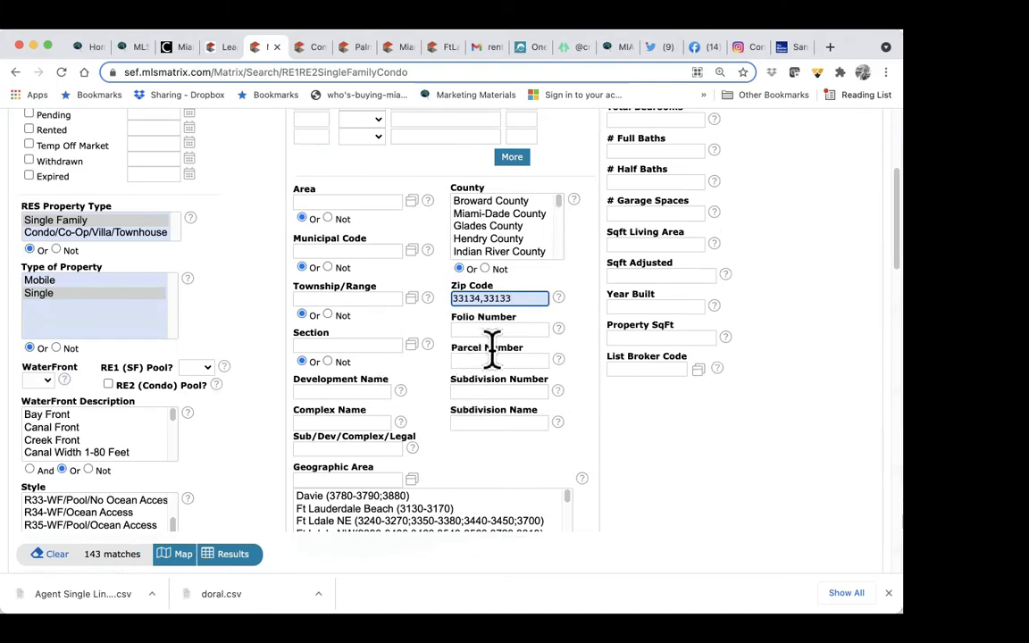
scroll(415, 489, "down", 1)
scroll(416, 490, "down", 2)
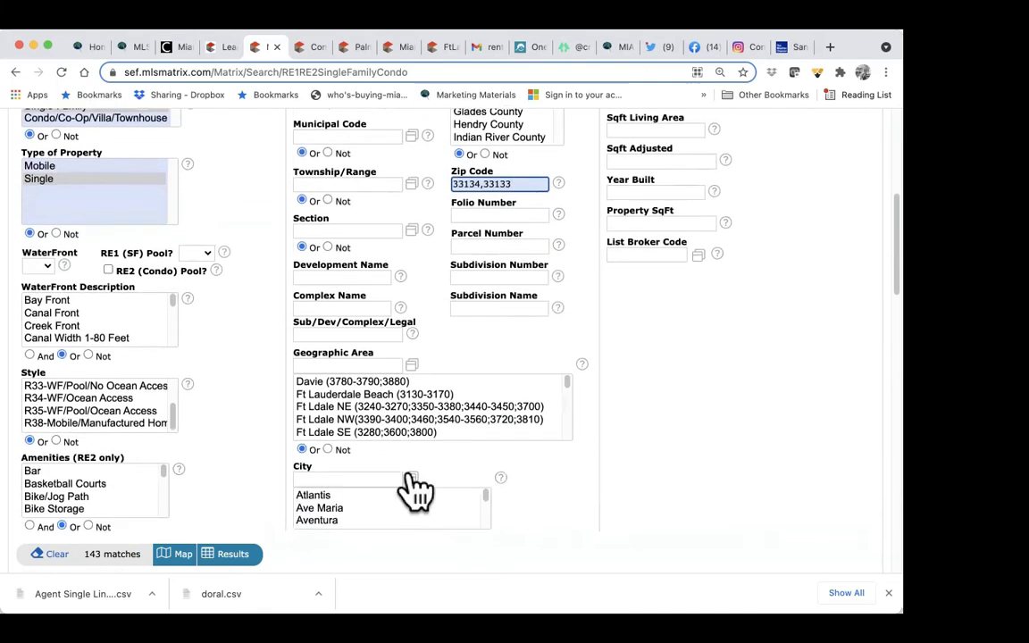
scroll(564, 500, "down", 4)
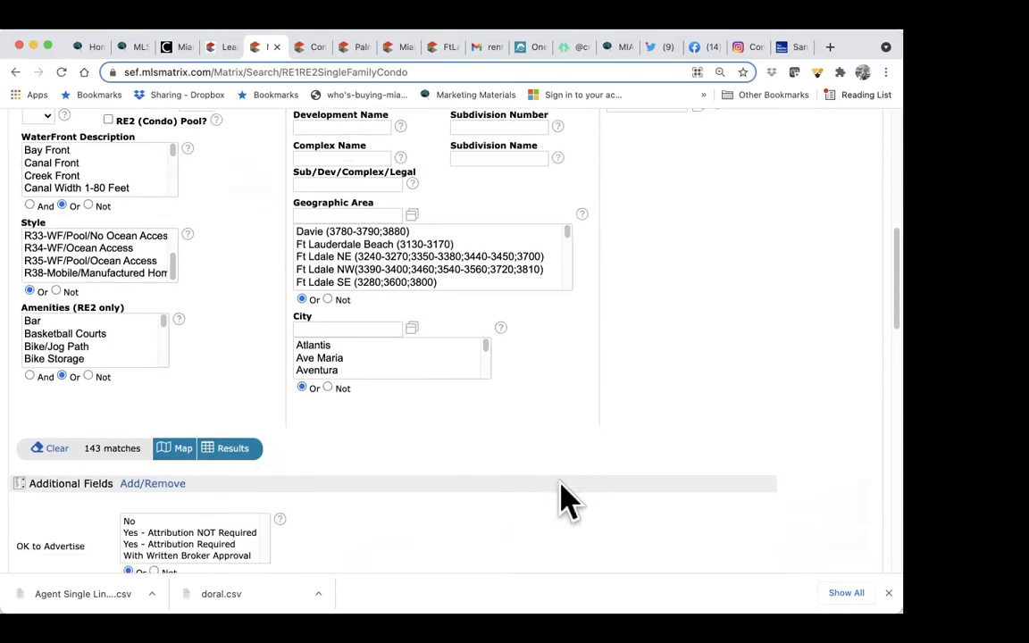
left_click_drag(488, 343, 484, 334)
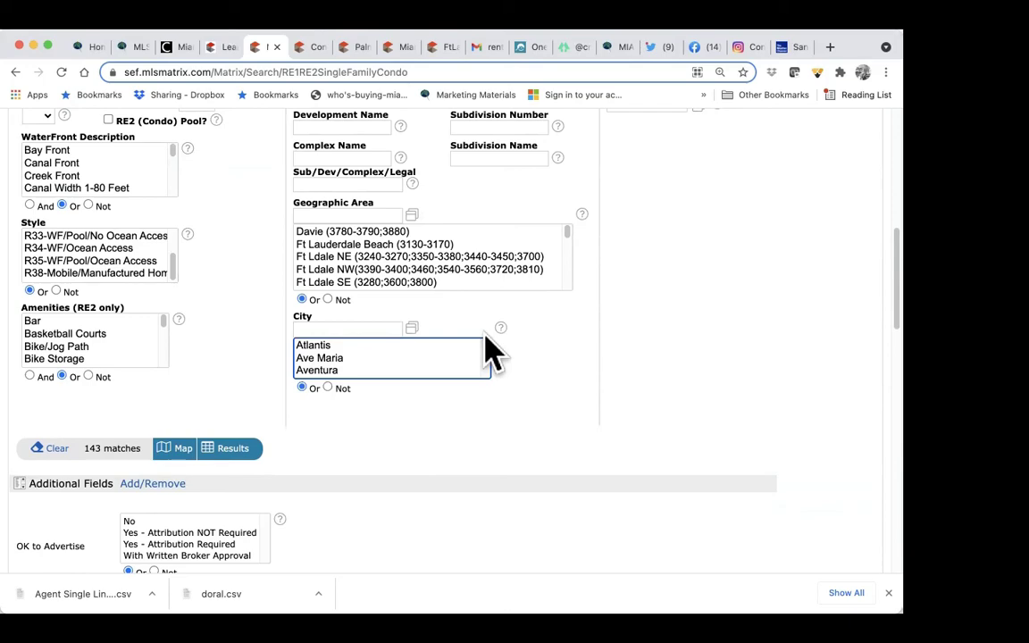
scroll(677, 285, "up", 10)
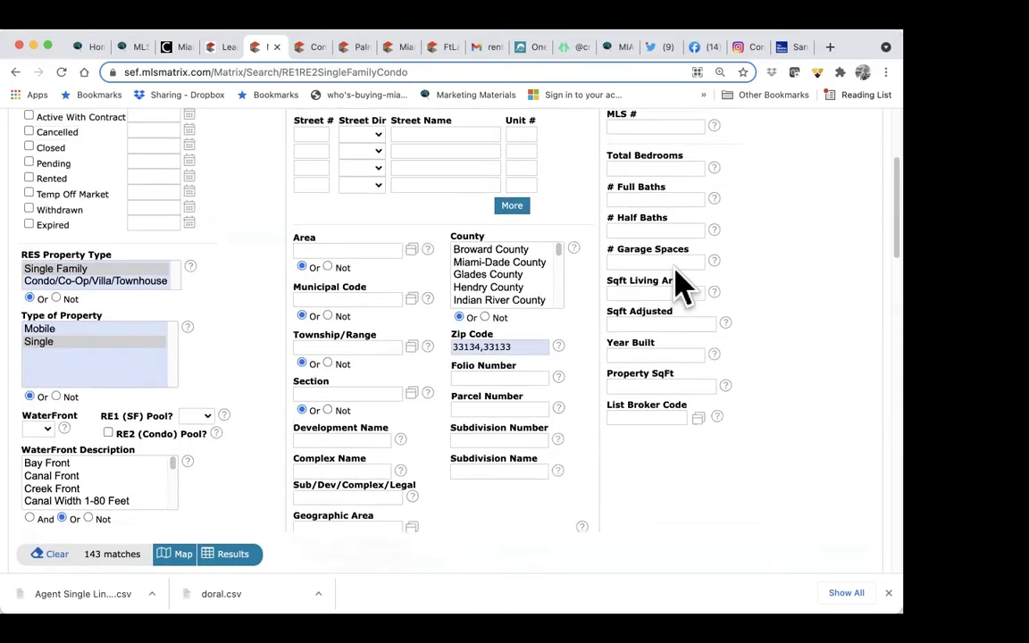
Step: Enter a 700-900 price range in thousands, narrowing the results to 17 matches
left_click(648, 215)
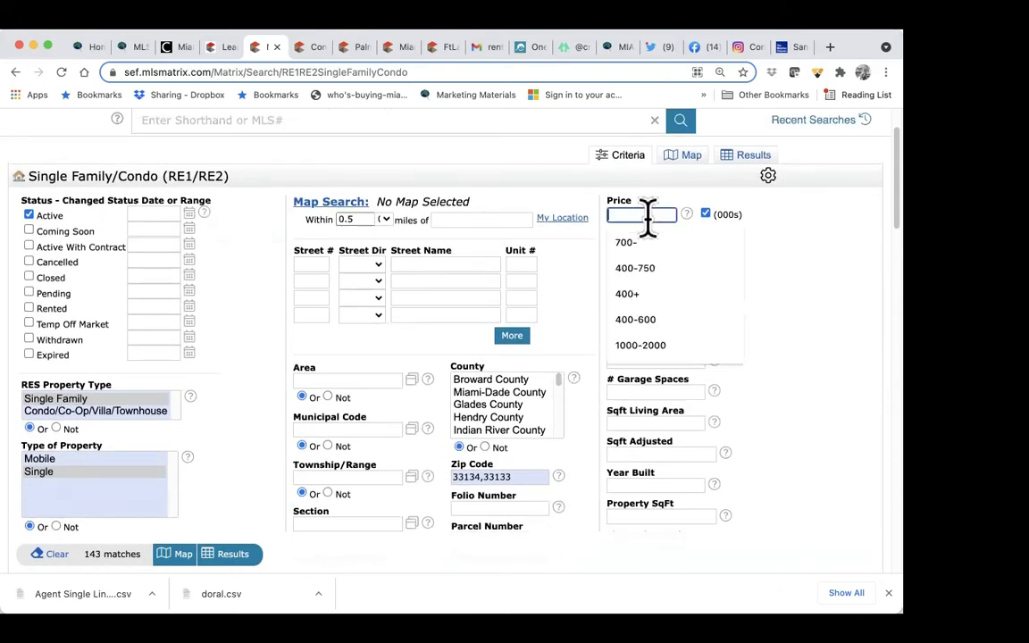
left_click(636, 242)
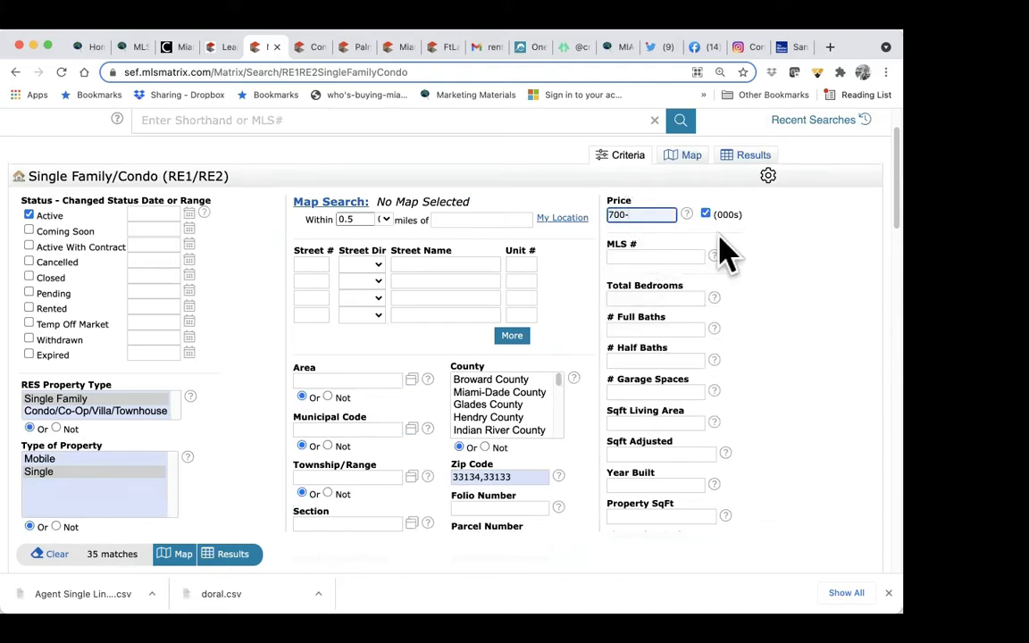
key("Down")
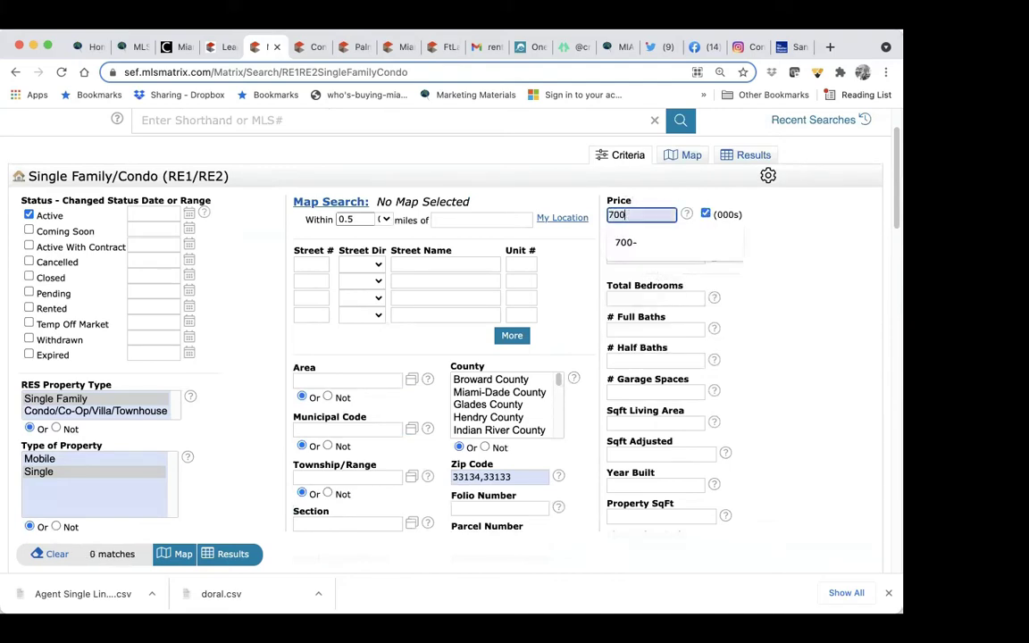
left_click(798, 214)
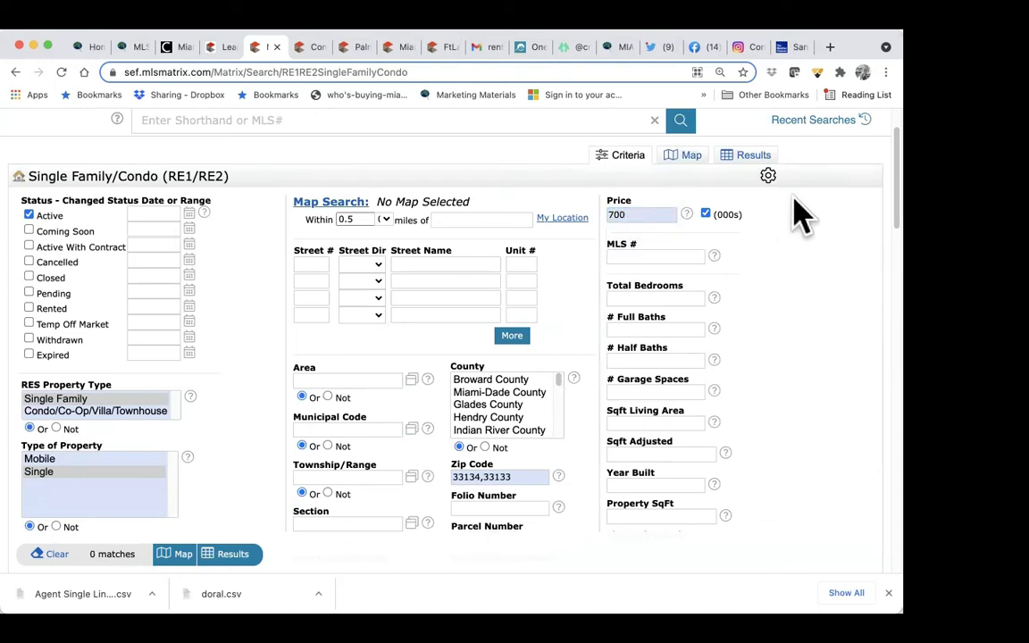
left_click(661, 217)
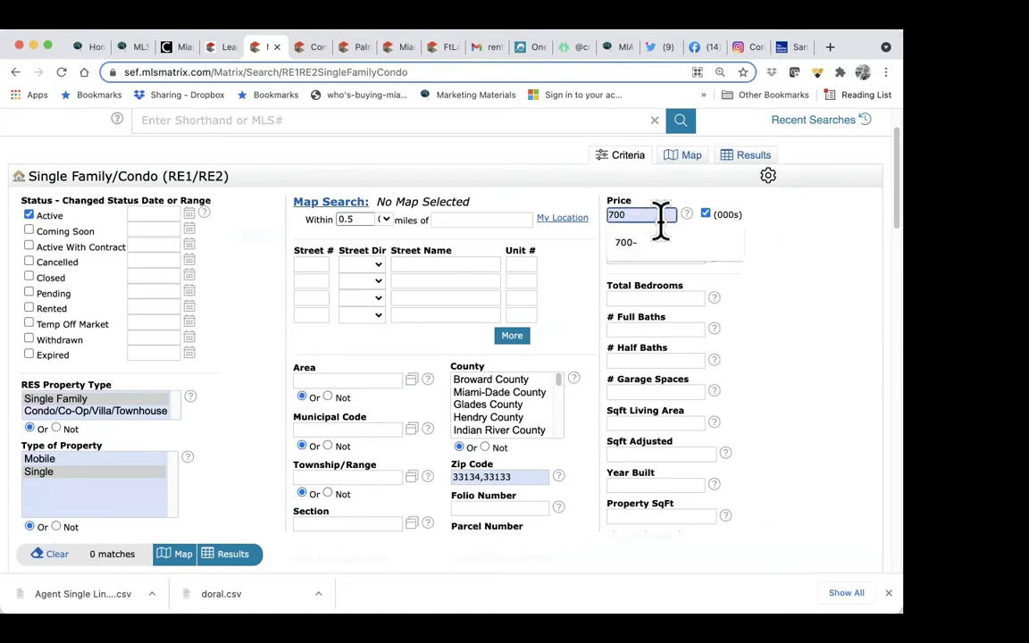
type("+")
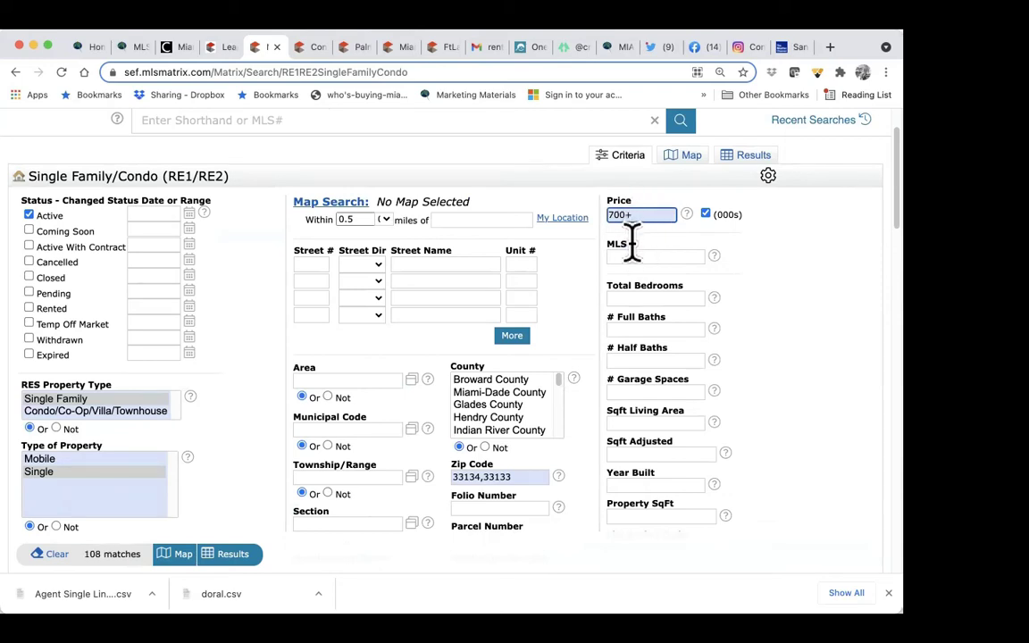
key("BackSpace")
type("-900")
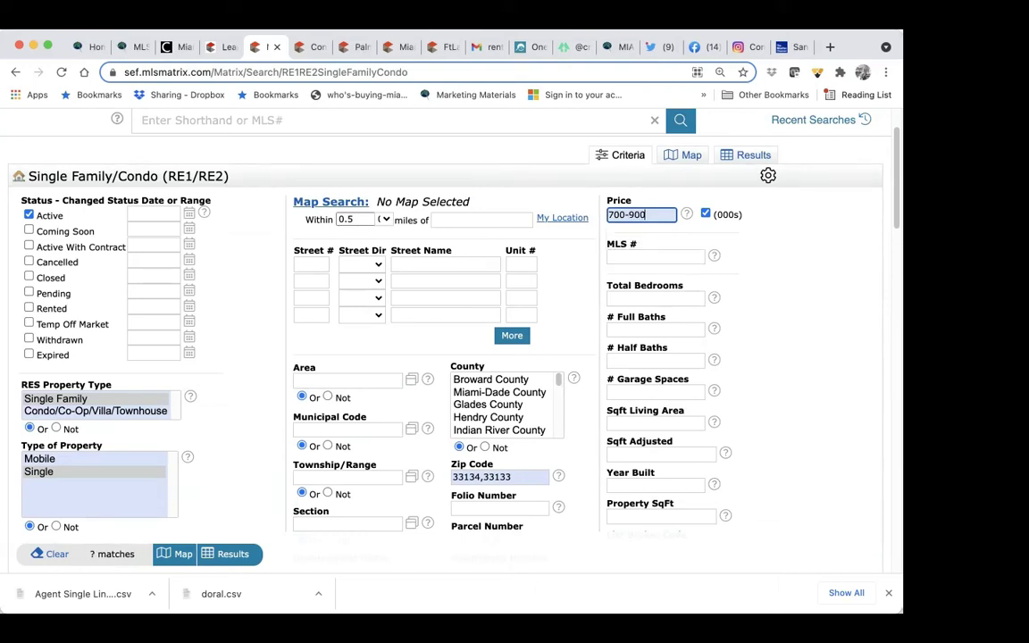
left_click(819, 235)
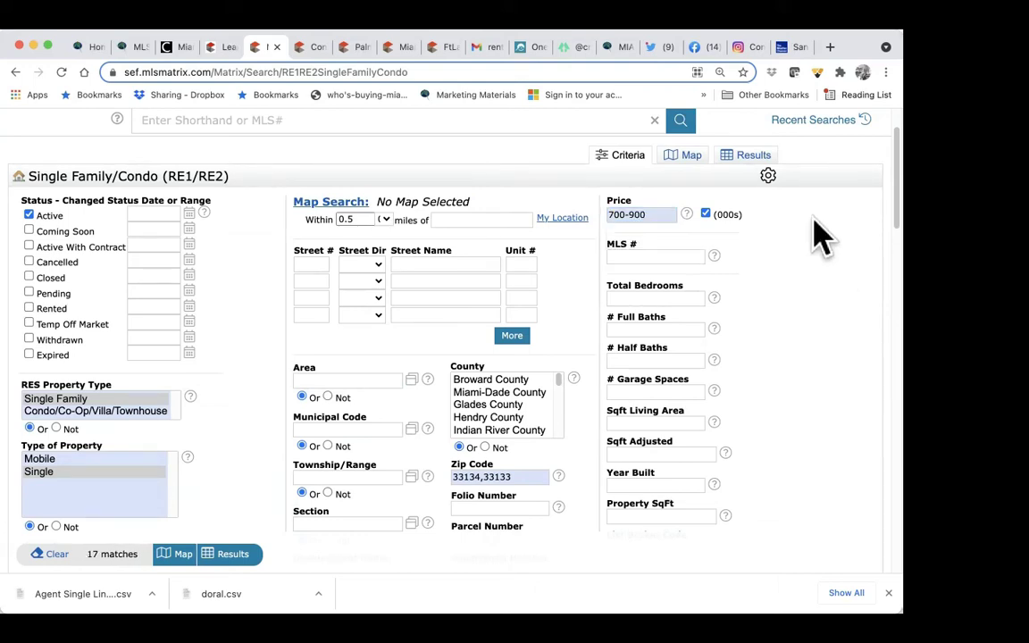
scroll(750, 272, "down", 2)
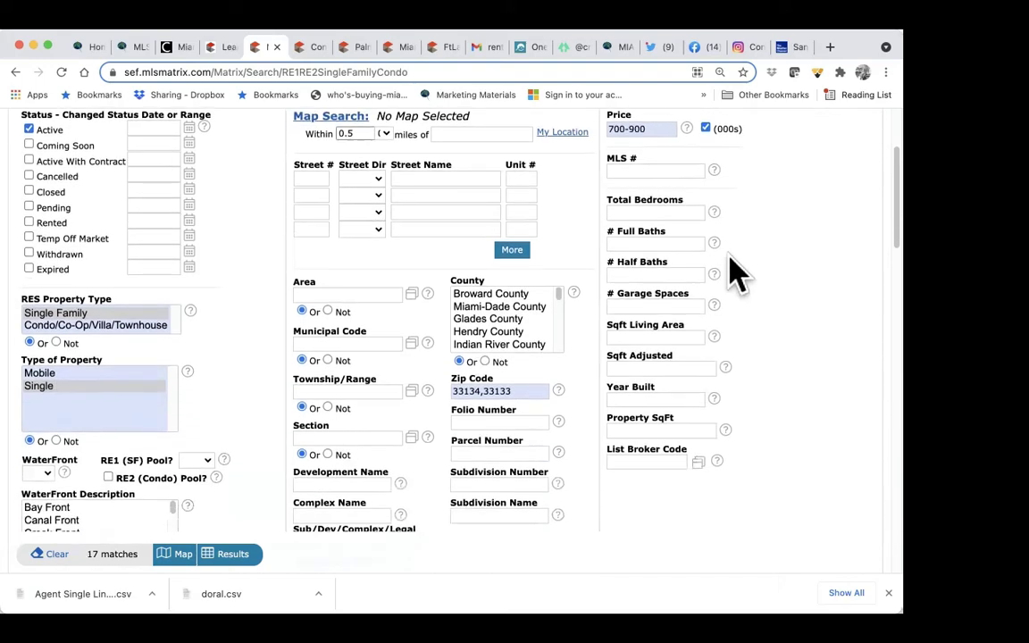
Step: Set Total Bedrooms to 3+ instead of a 3-5 range
left_click(670, 214)
left_click(665, 239)
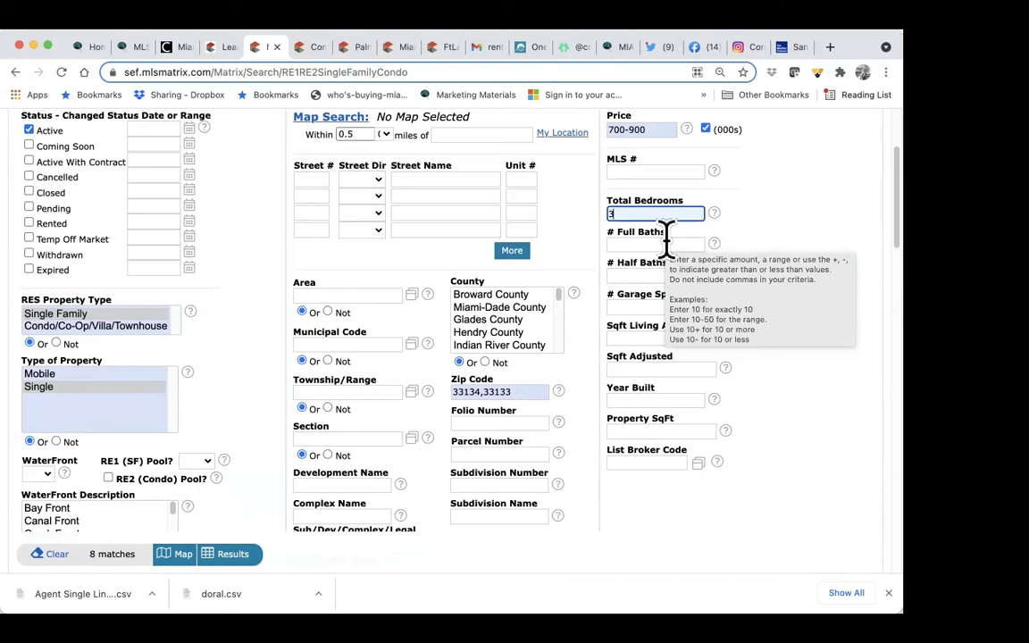
type("-5")
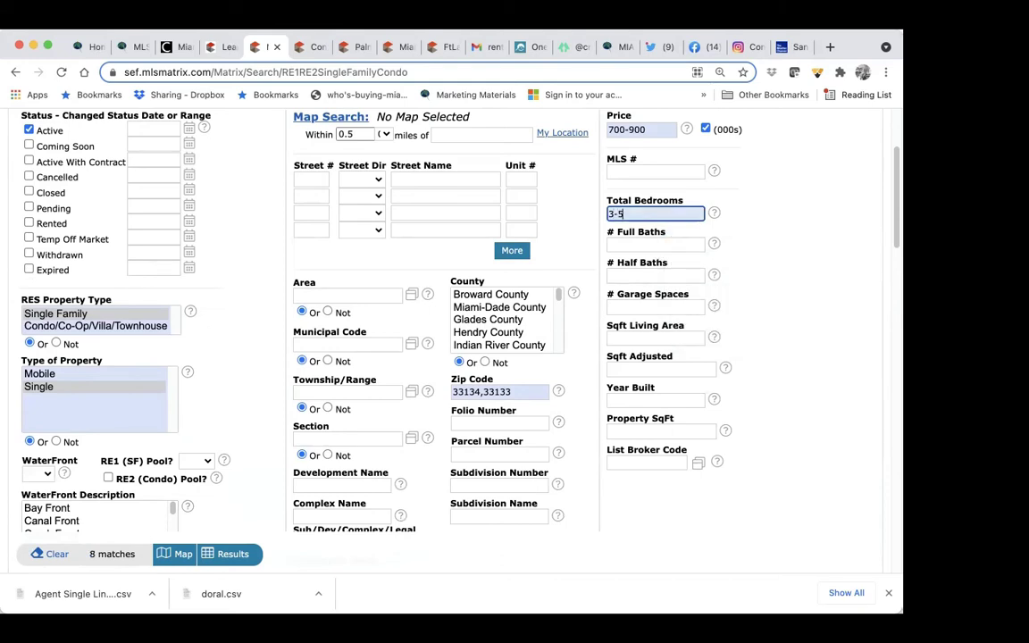
left_click(783, 201)
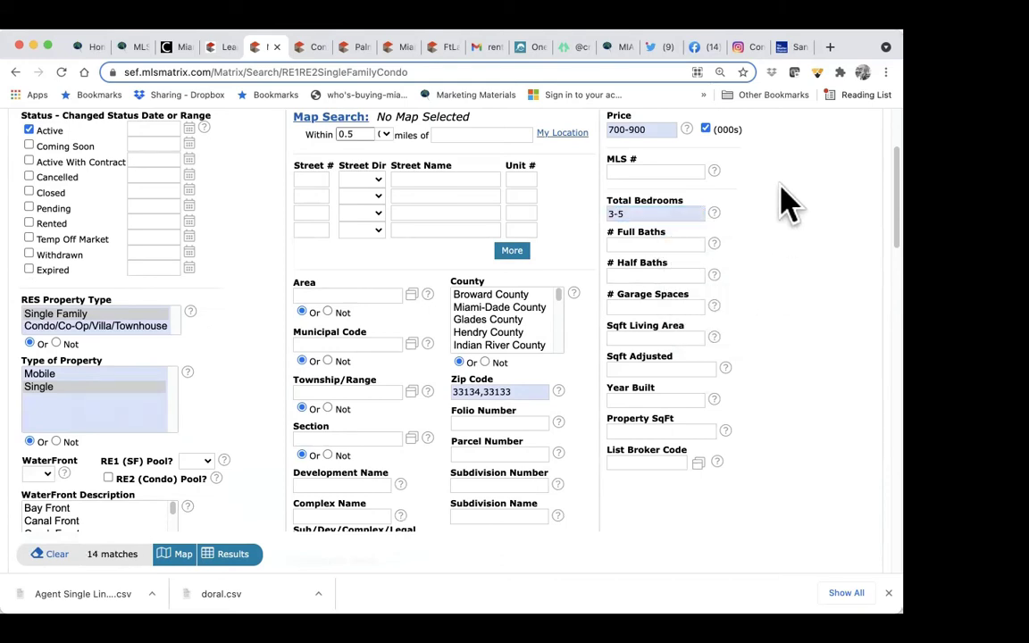
left_click(679, 214)
key("BackSpace")
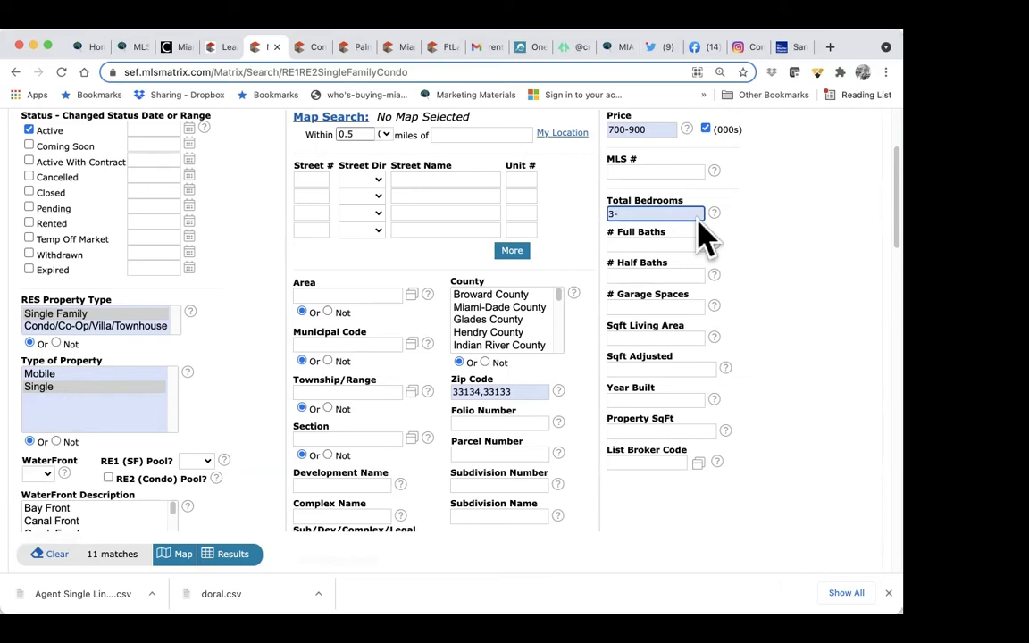
key("BackSpace")
type("+")
Step: Set # Full Baths to 2+
left_click(692, 243)
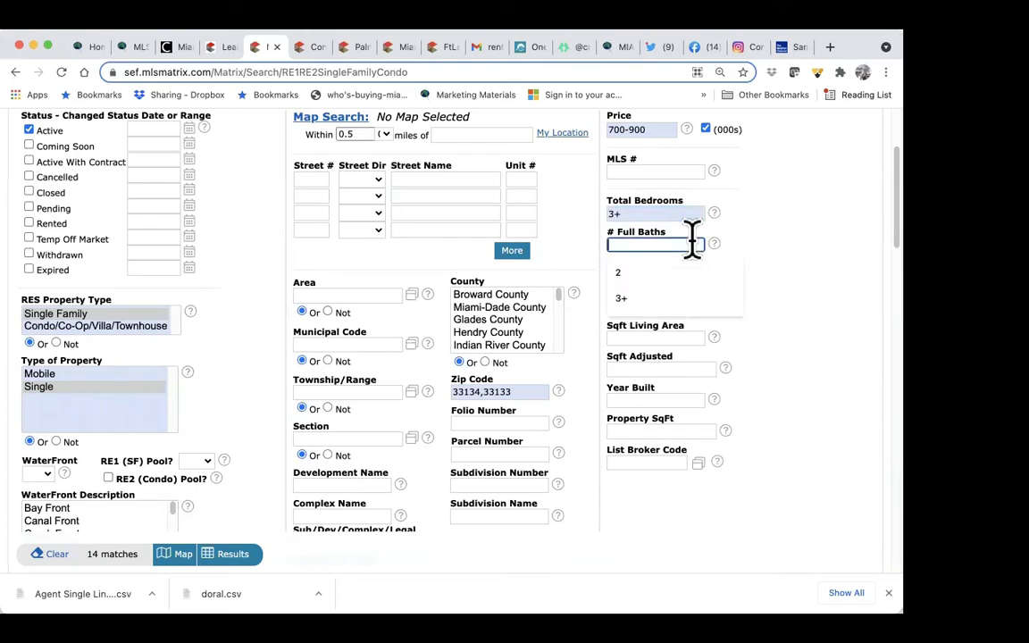
left_click(659, 272)
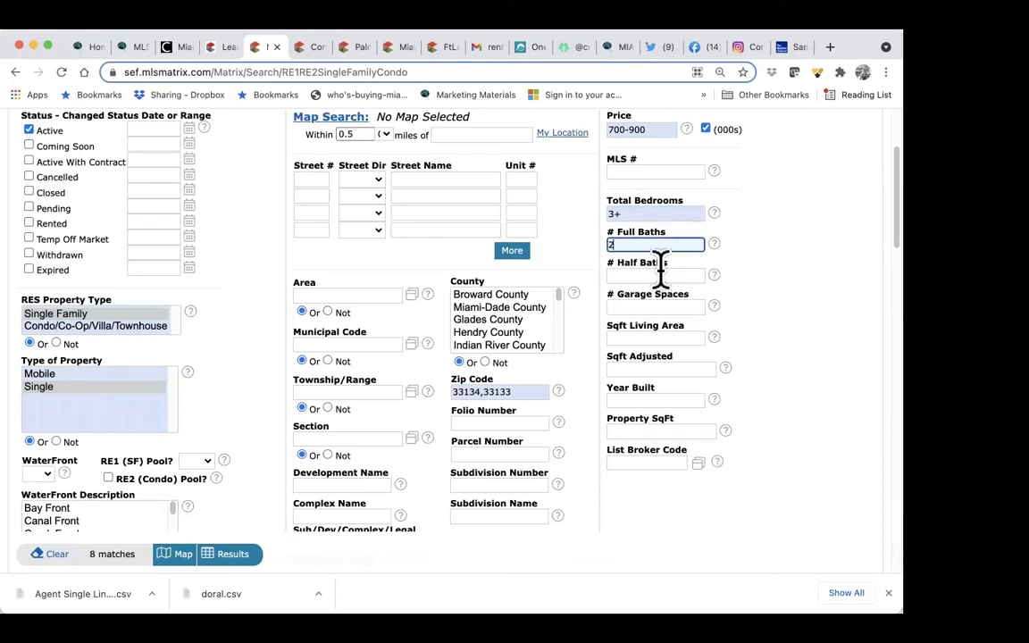
type("+")
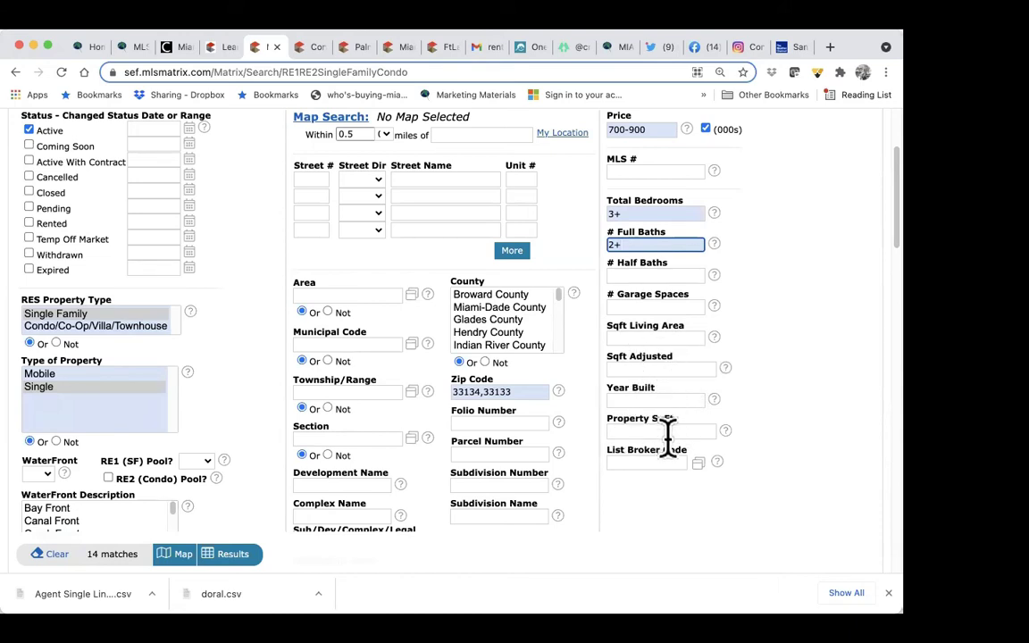
Step: Open the Add/Remove editor under Additional Fields
scroll(665, 492, "down", 5)
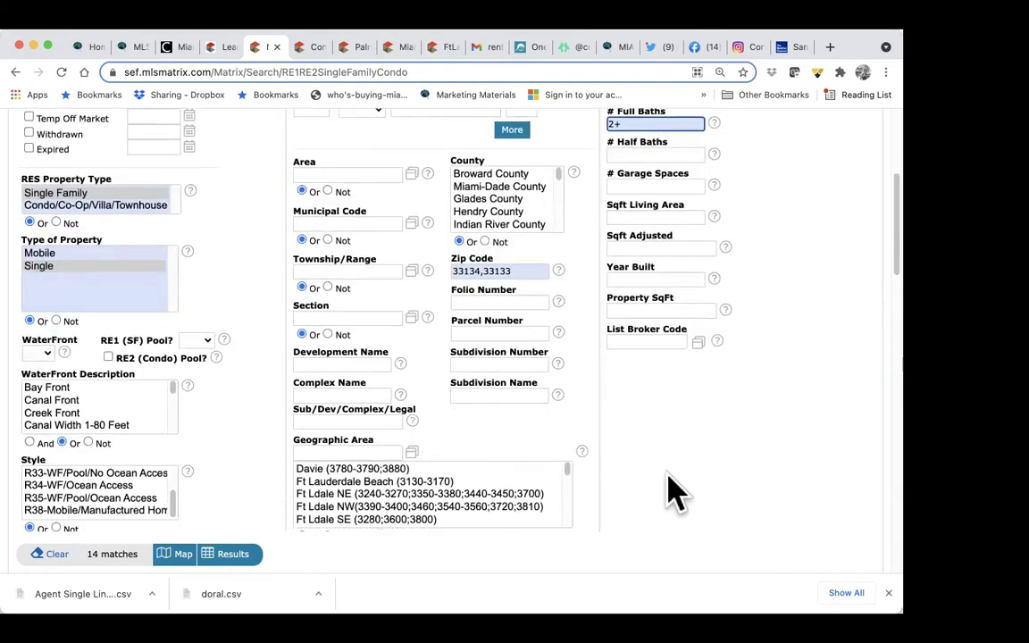
scroll(671, 491, "down", 5)
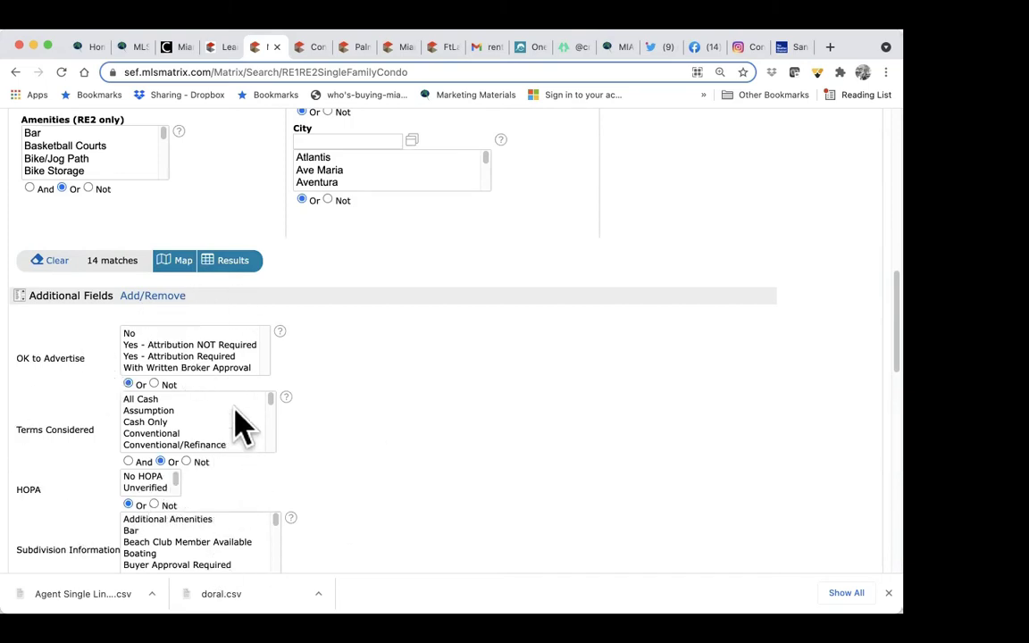
left_click(164, 300)
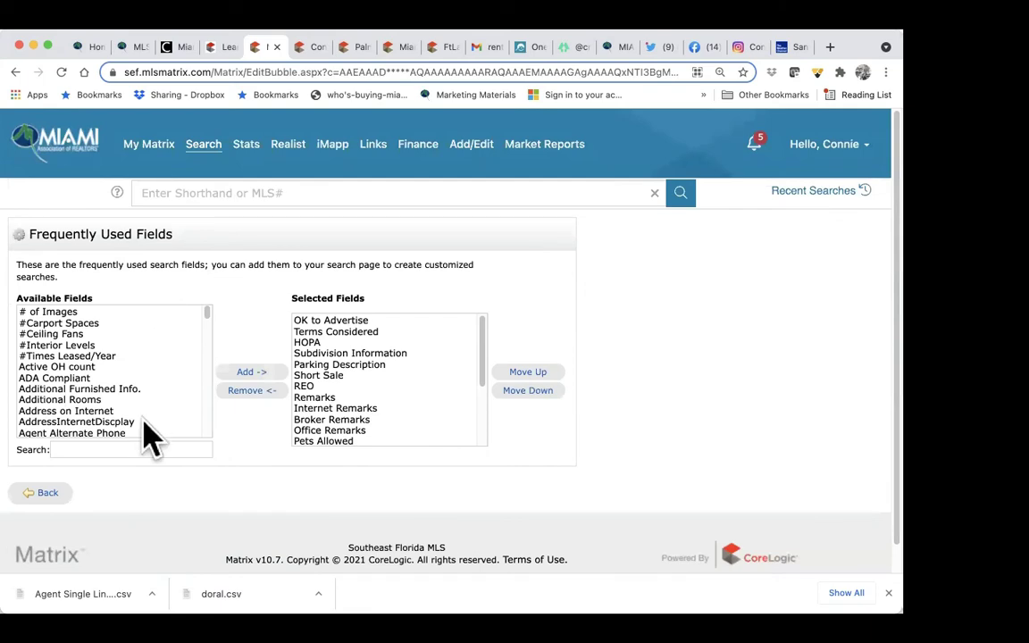
Step: Try adding Terms Considered and HOPA to the frequently used fields
left_click(140, 448)
type("term")
left_click(92, 312)
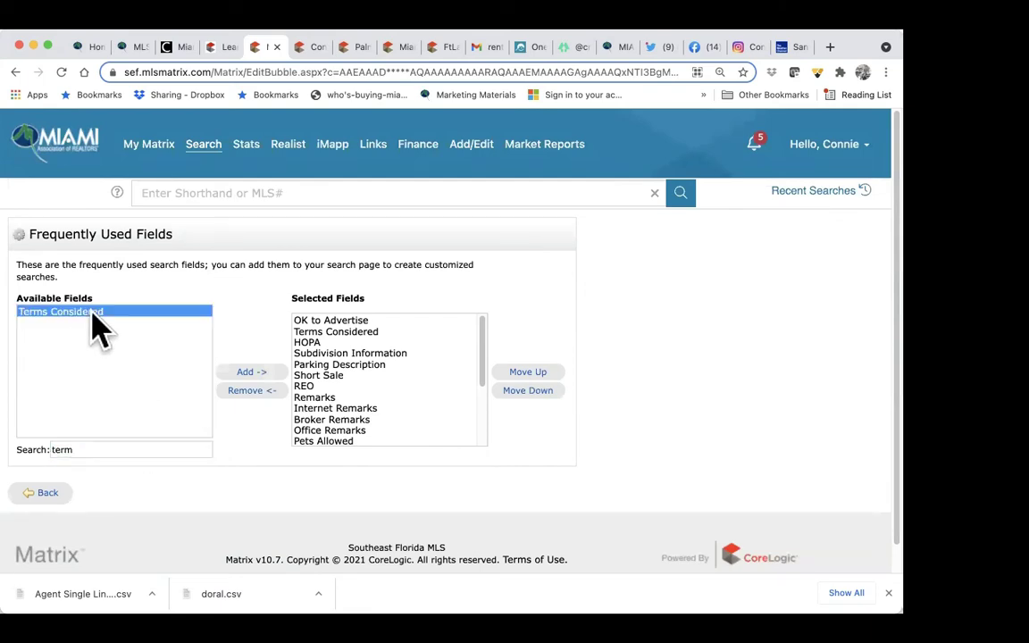
left_click(251, 371)
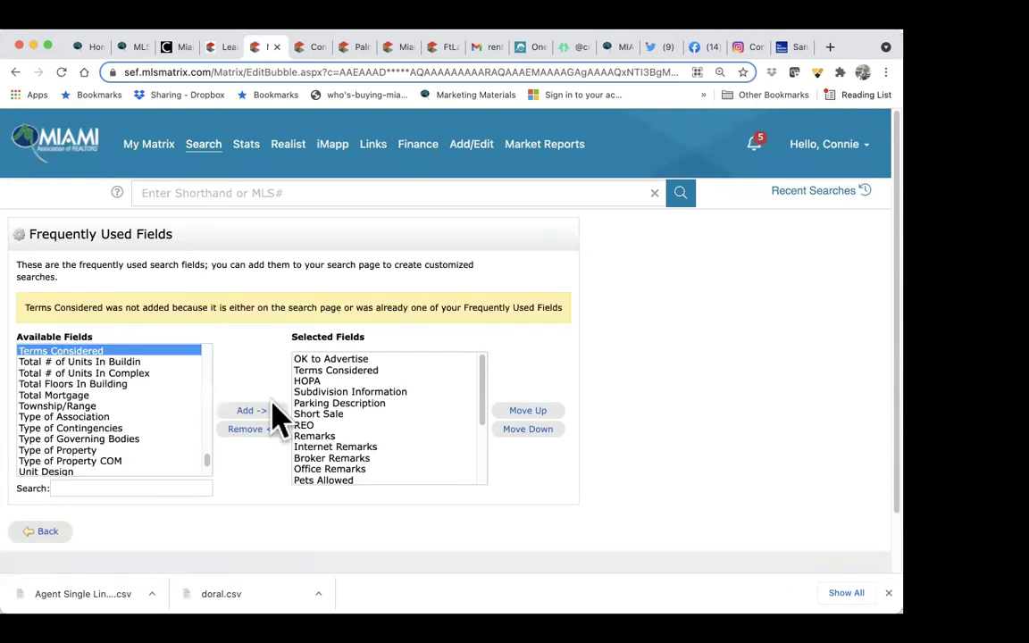
left_click(113, 485)
type("HOPE")
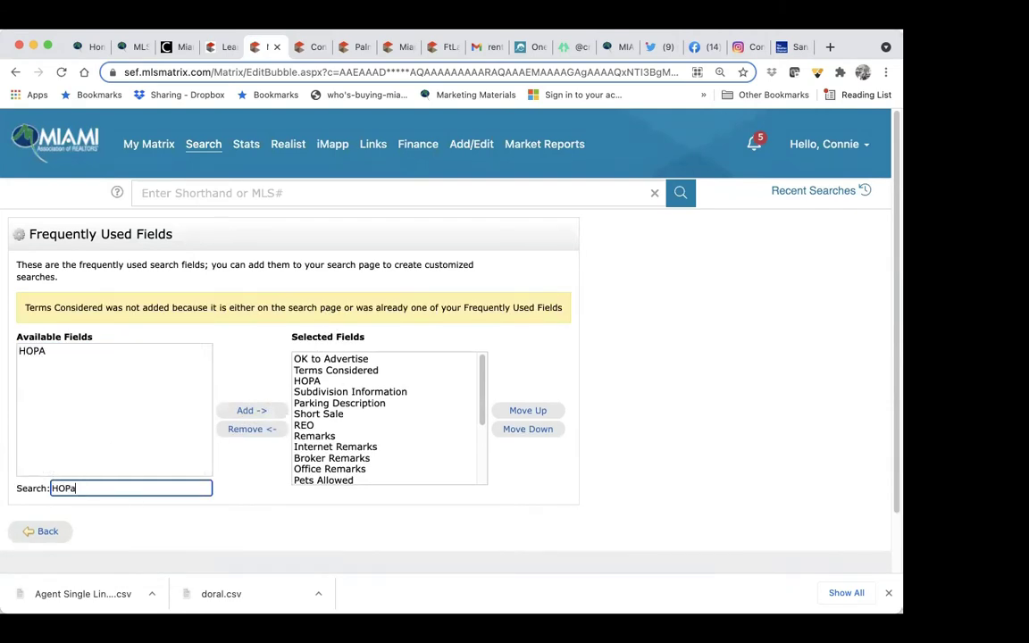
left_click(57, 350)
left_click(252, 412)
Step: Try adding Short Sale and REO to the frequently used fields
left_click(160, 488)
type("short")
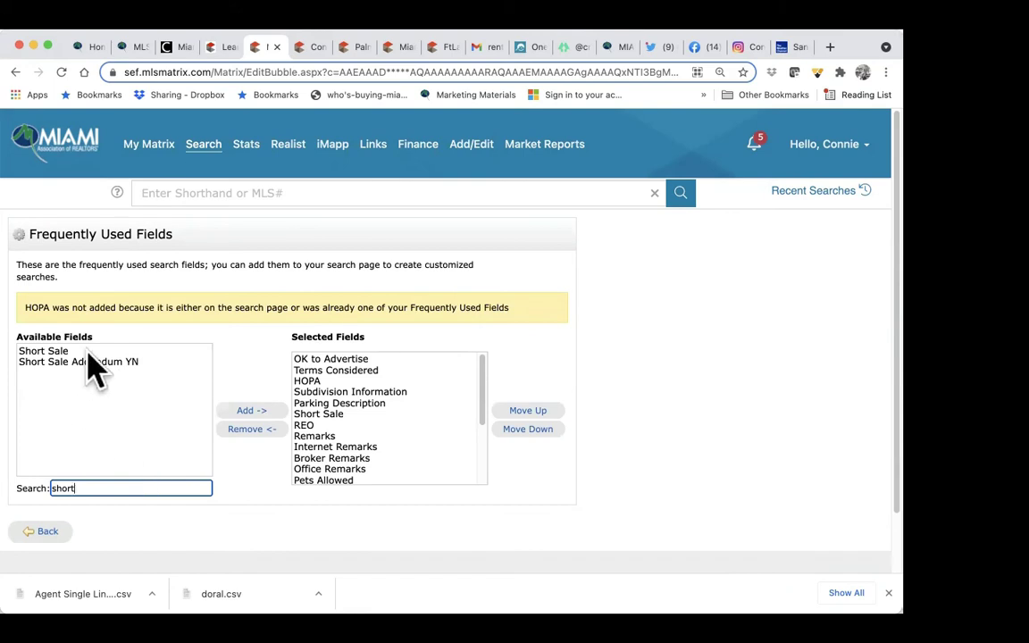
left_click(88, 351)
left_click(248, 411)
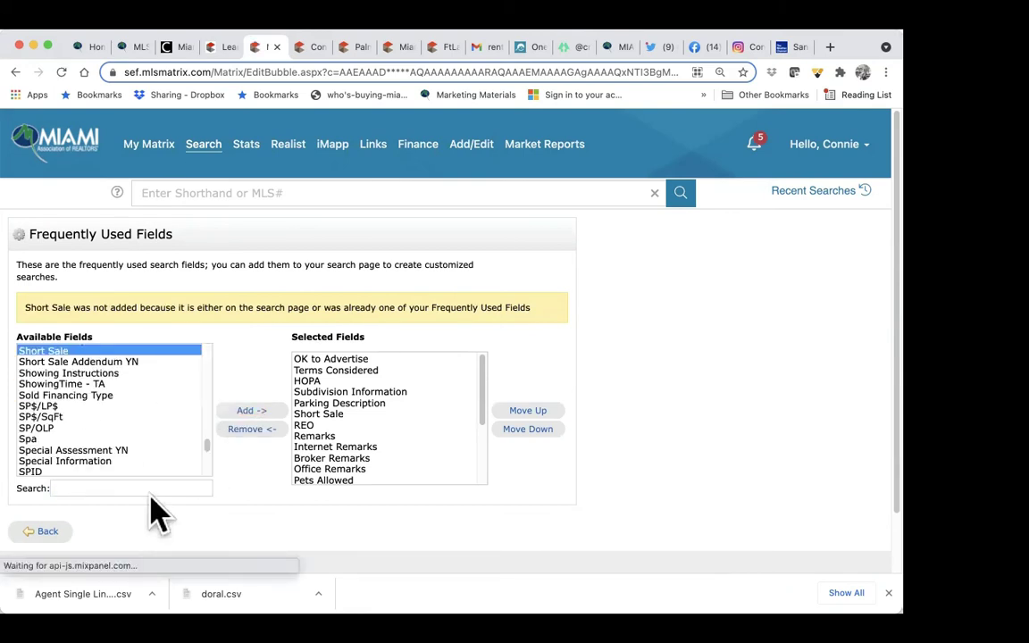
left_click(142, 488)
type("reo")
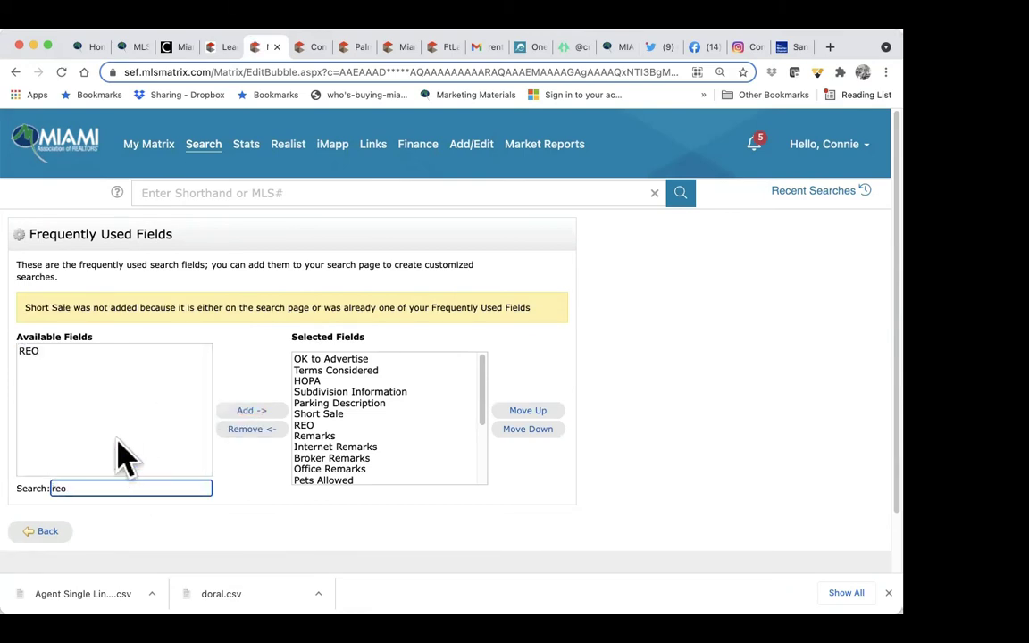
left_click(131, 351)
left_click(251, 411)
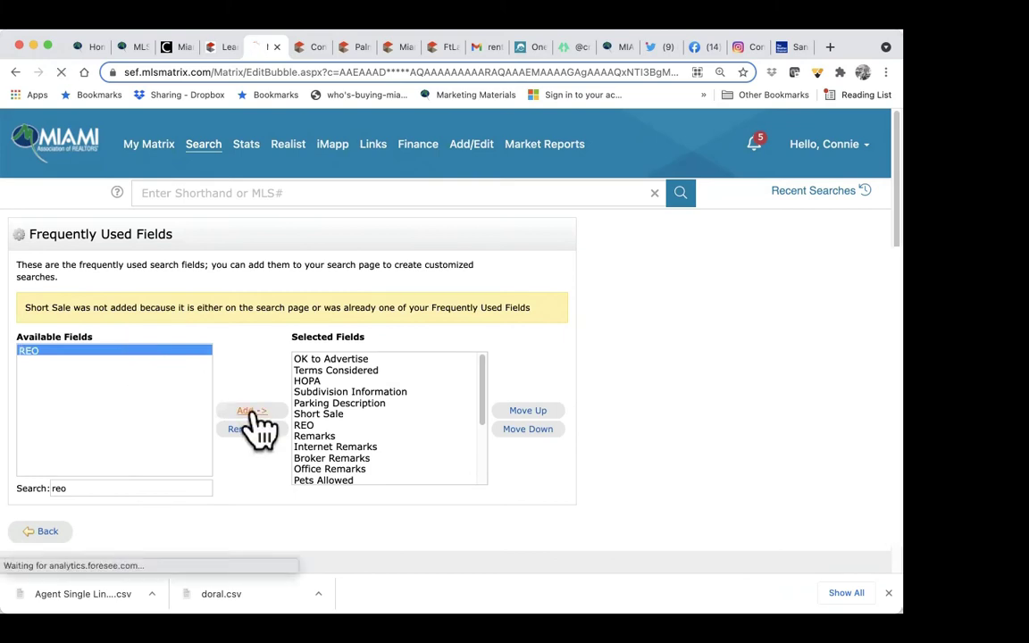
Step: Add all seven remarks fields, then remove Supplement Remarks YN and Supplemental Remarks
left_click(160, 488)
type("rema")
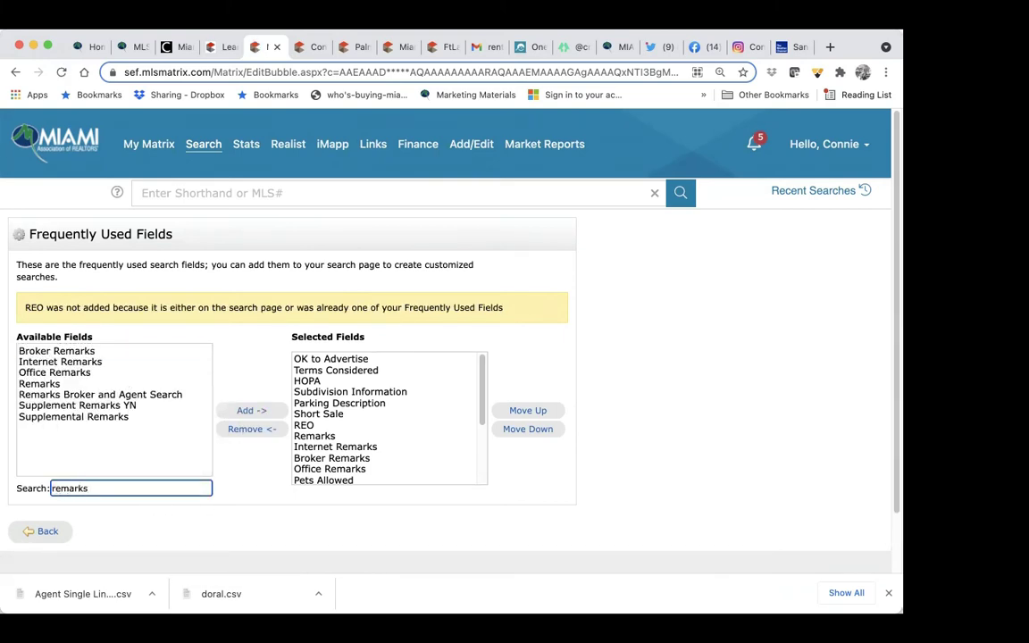
type("rks")
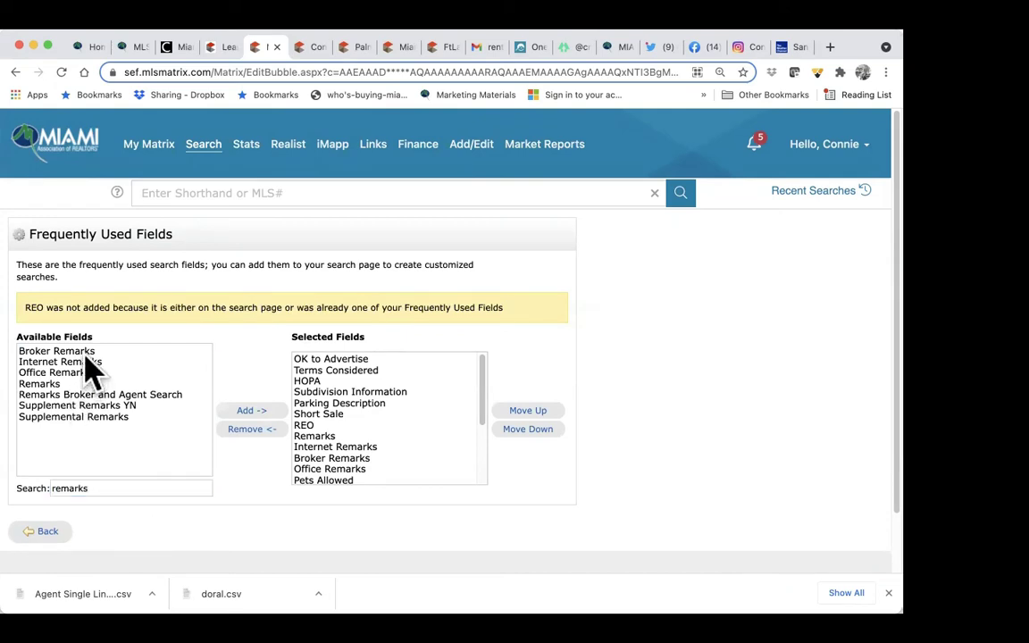
left_click(86, 362)
left_click(88, 352)
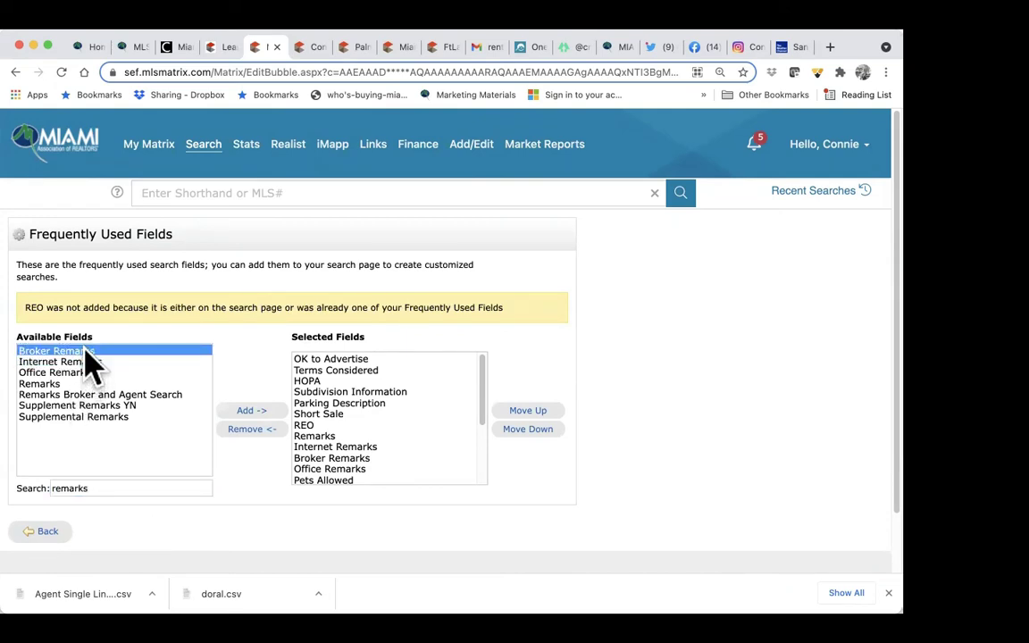
left_click(87, 413, "shift")
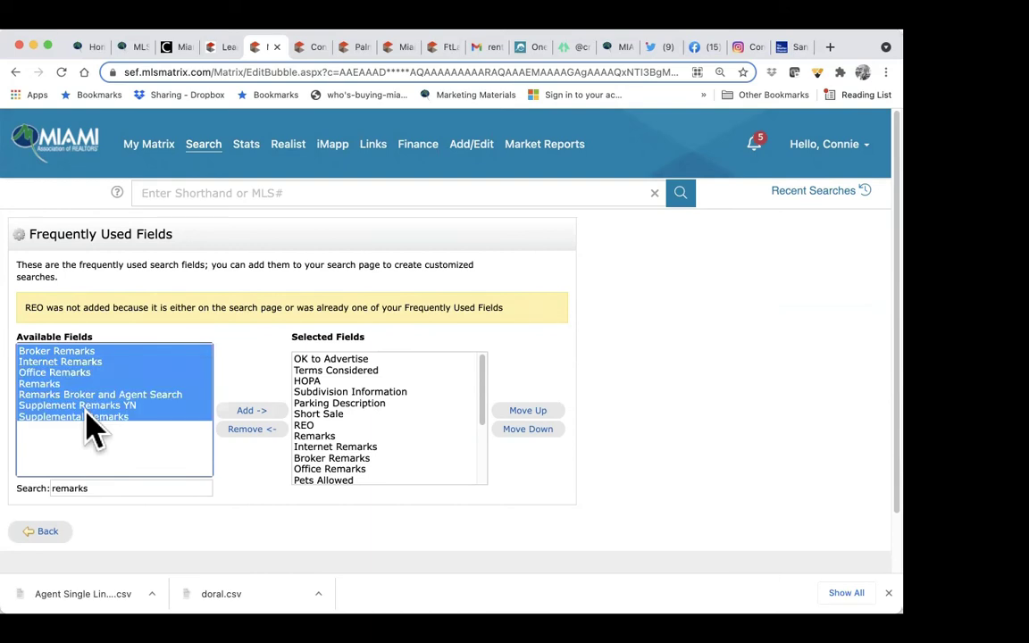
left_click(249, 410)
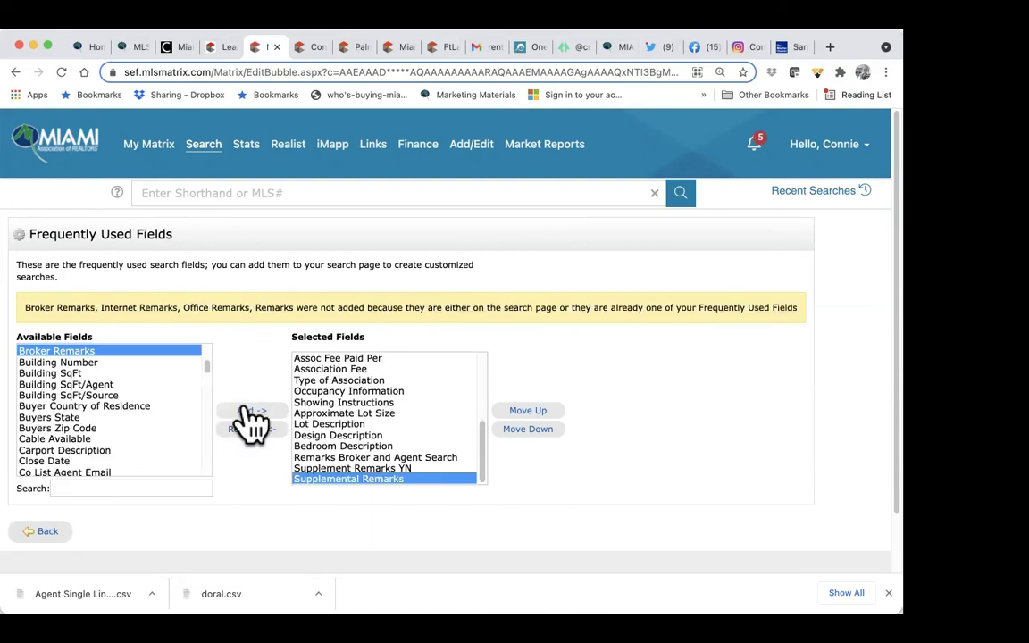
left_click(375, 469)
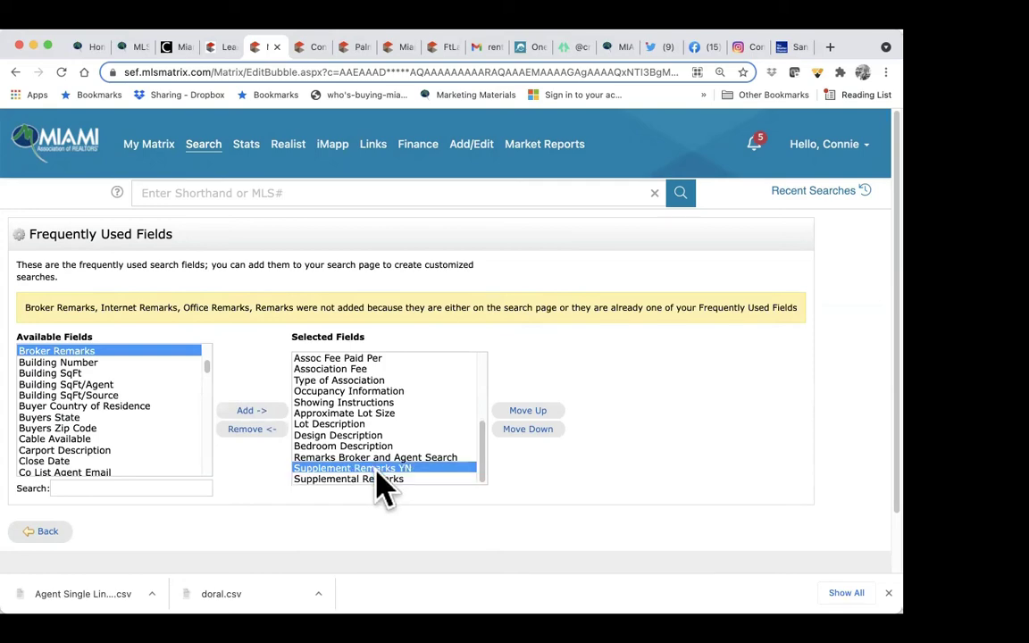
left_click(242, 431)
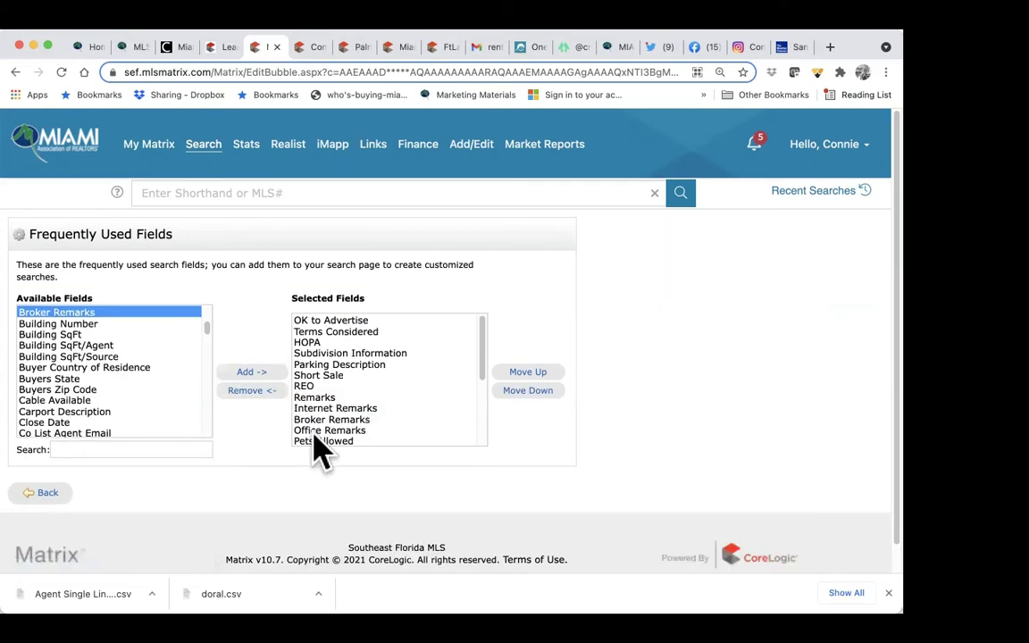
scroll(390, 379, "down", 5)
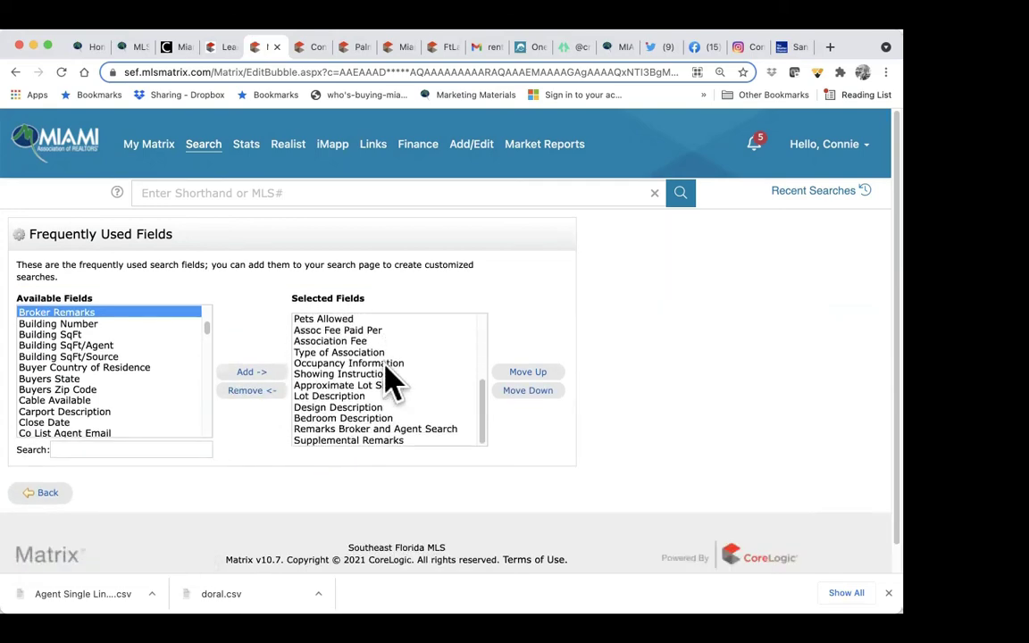
scroll(387, 393, "down", 1)
left_click(375, 412)
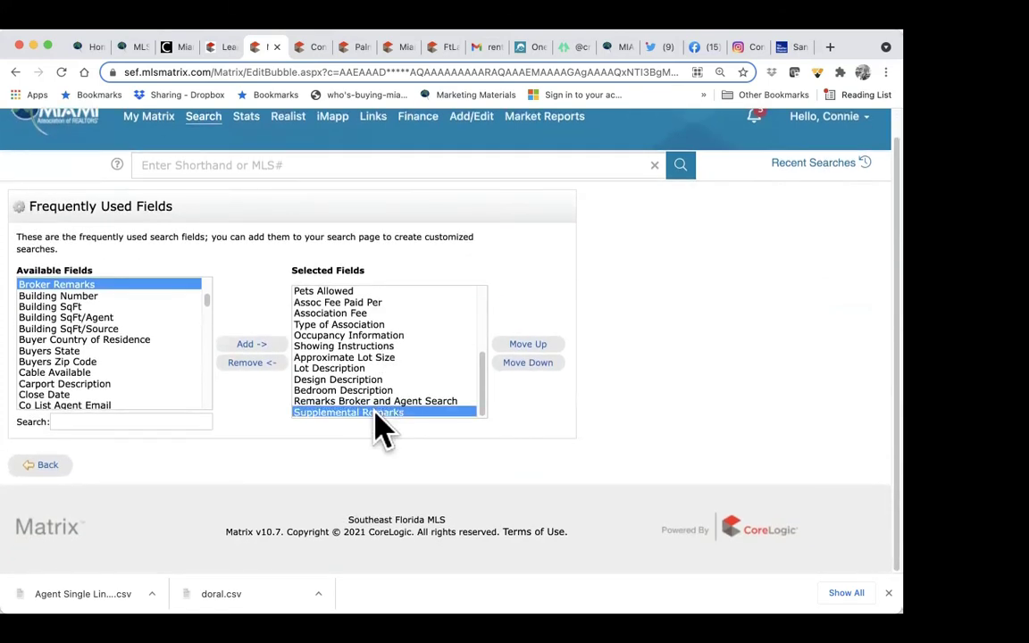
left_click(258, 364)
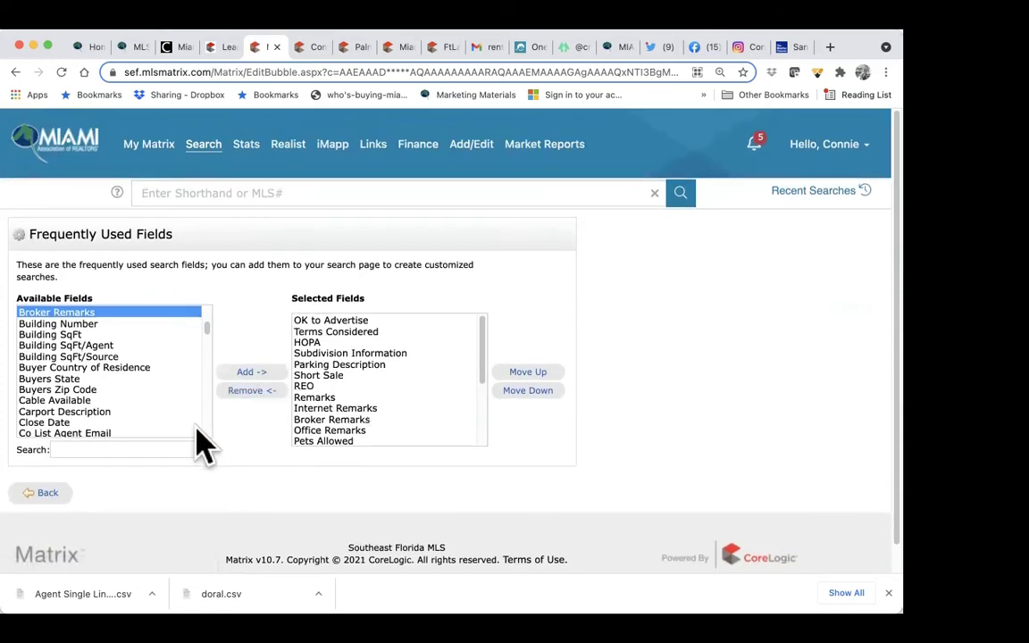
Step: Try adding Pets Allowed to the frequently used fields
left_click(145, 443)
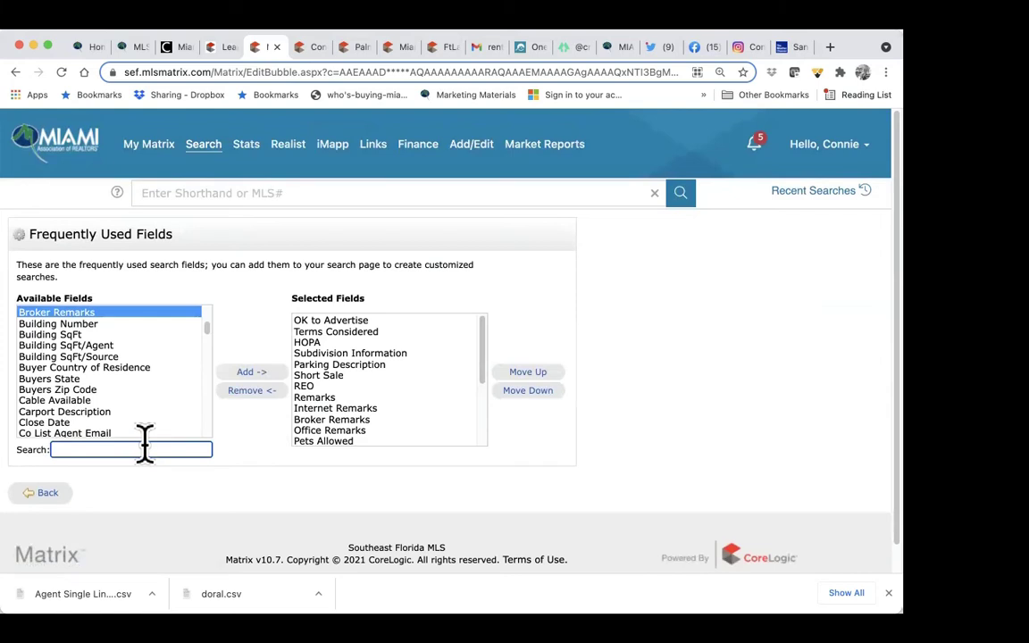
type("pwts")
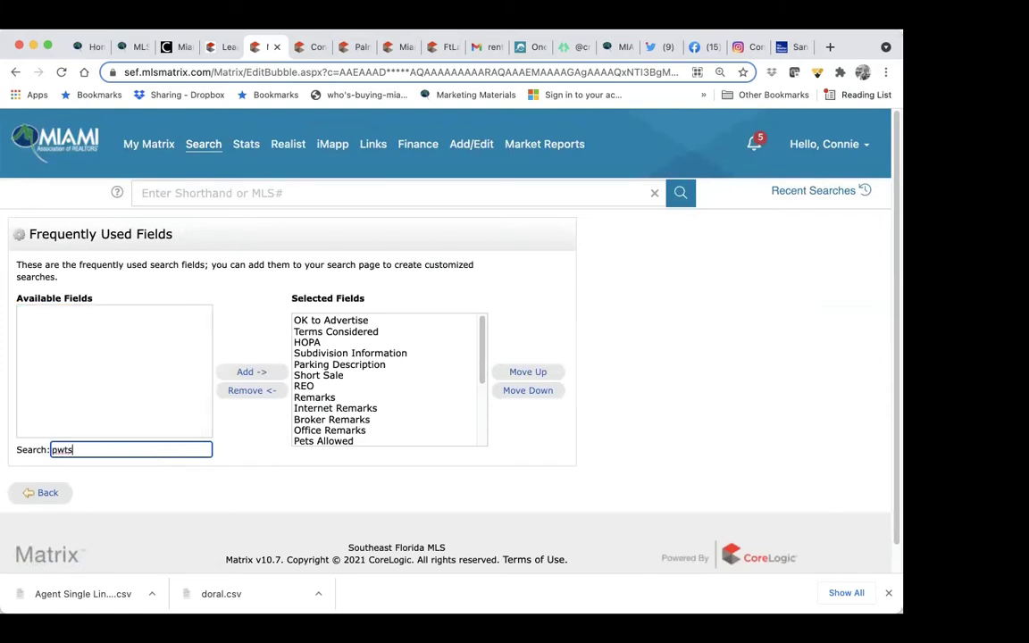
key("BackSpace")
key("BackSpace")
type("ets")
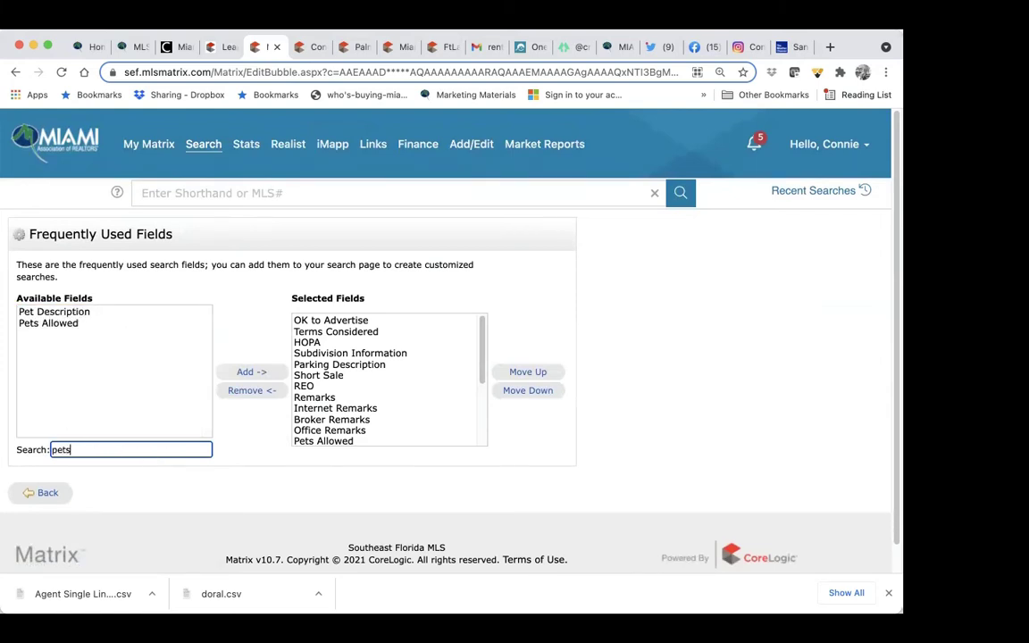
left_click(78, 332)
left_click(61, 314)
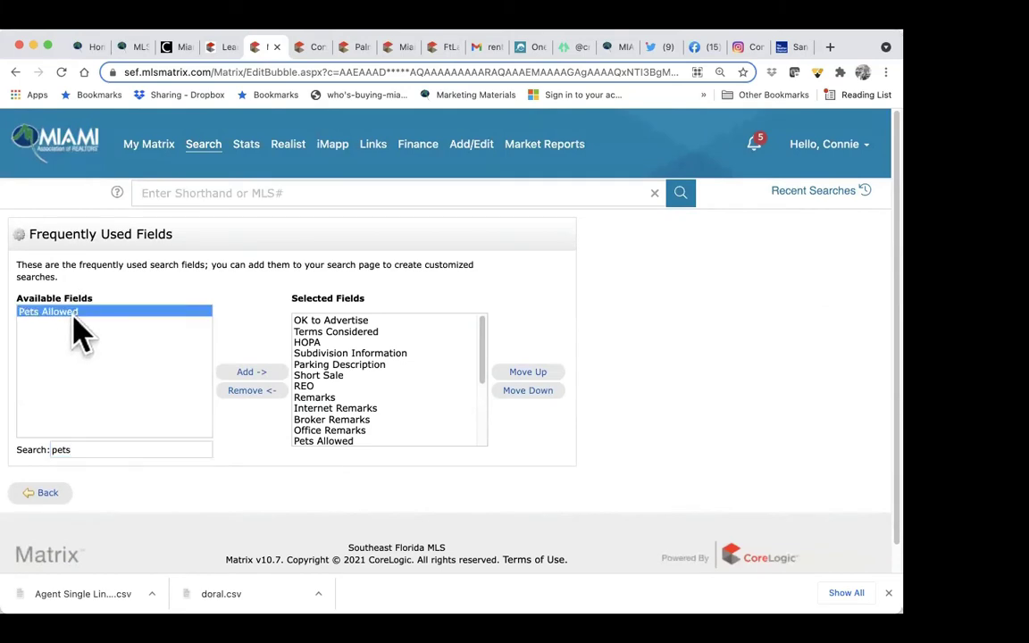
left_click(250, 373)
scroll(391, 433, "down", 3)
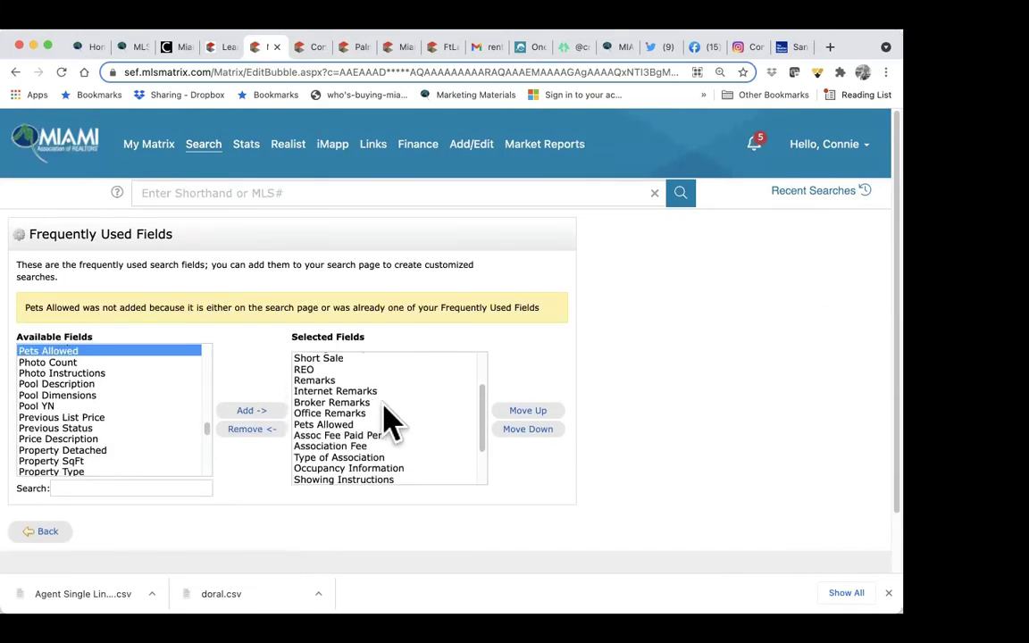
Step: Try adding the three association fields, then go back to the search criteria
left_click(136, 487)
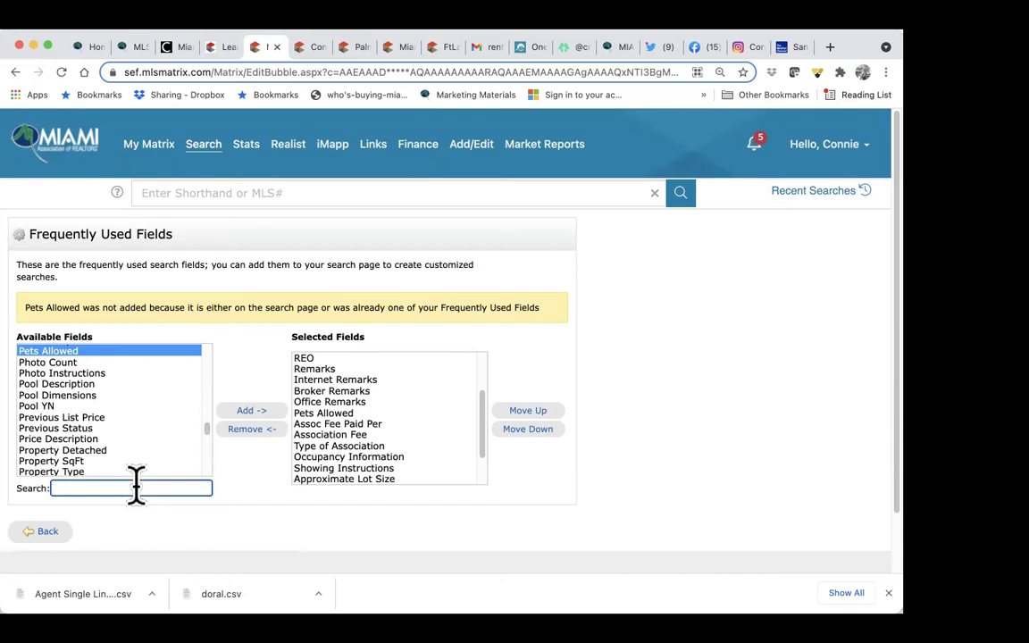
type("assoc")
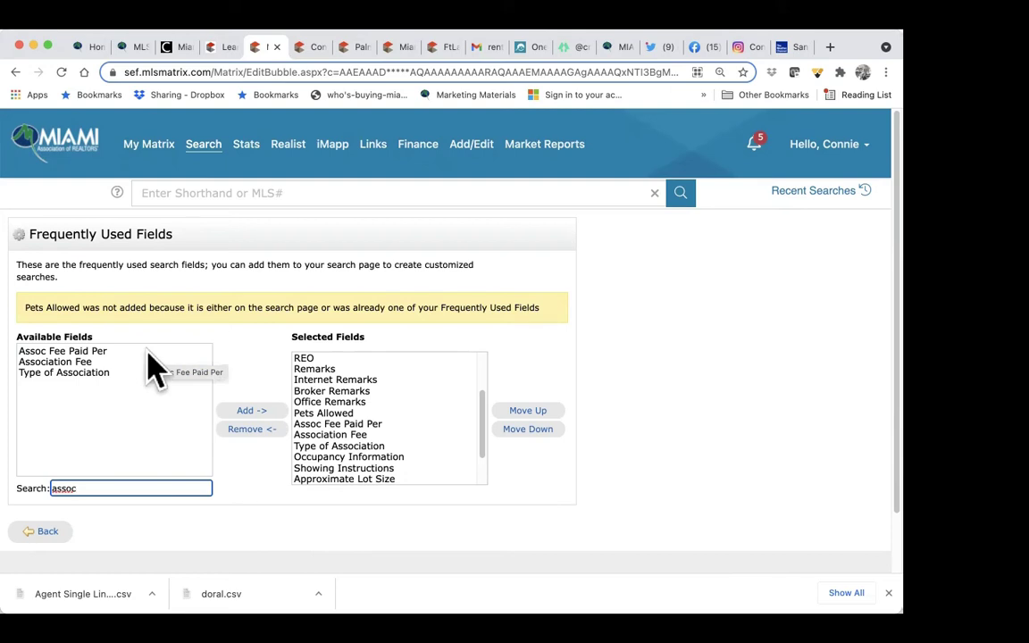
left_click_drag(148, 351, 80, 374)
left_click(81, 375)
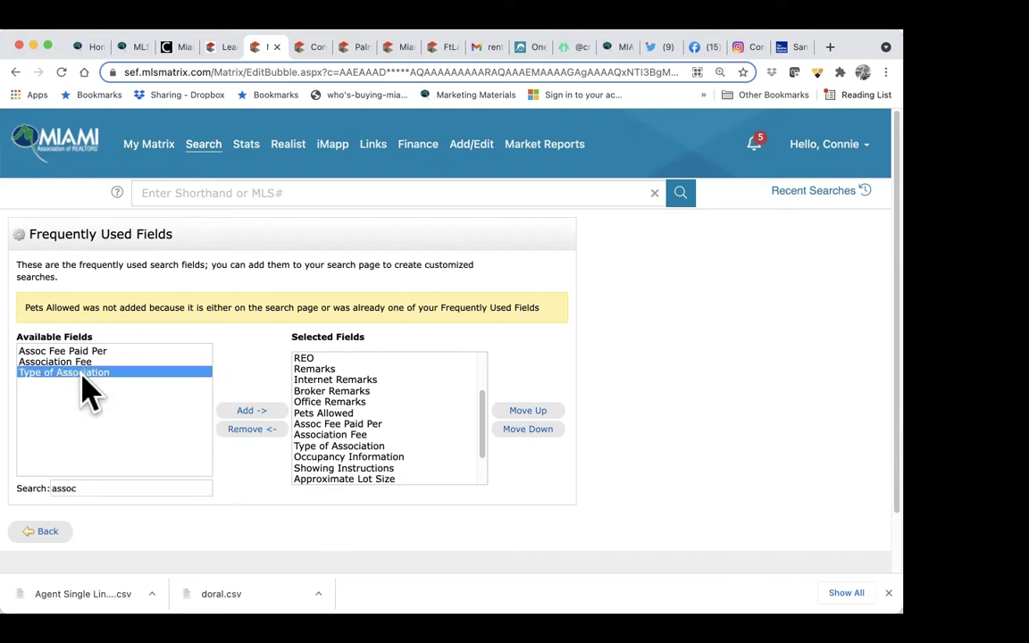
left_click(80, 373)
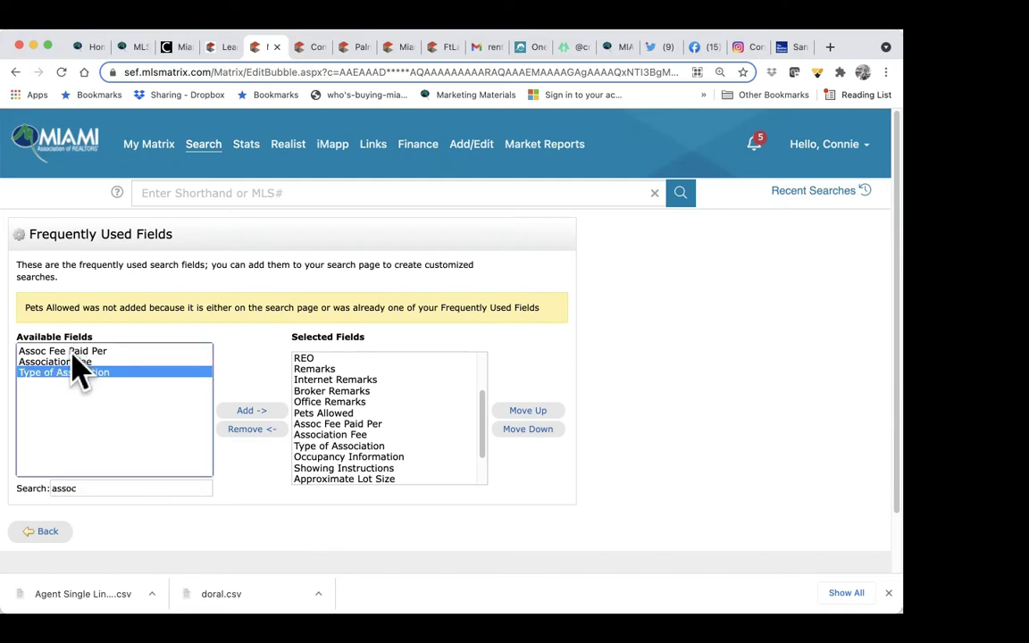
left_click(72, 352, "shift")
left_click(239, 412)
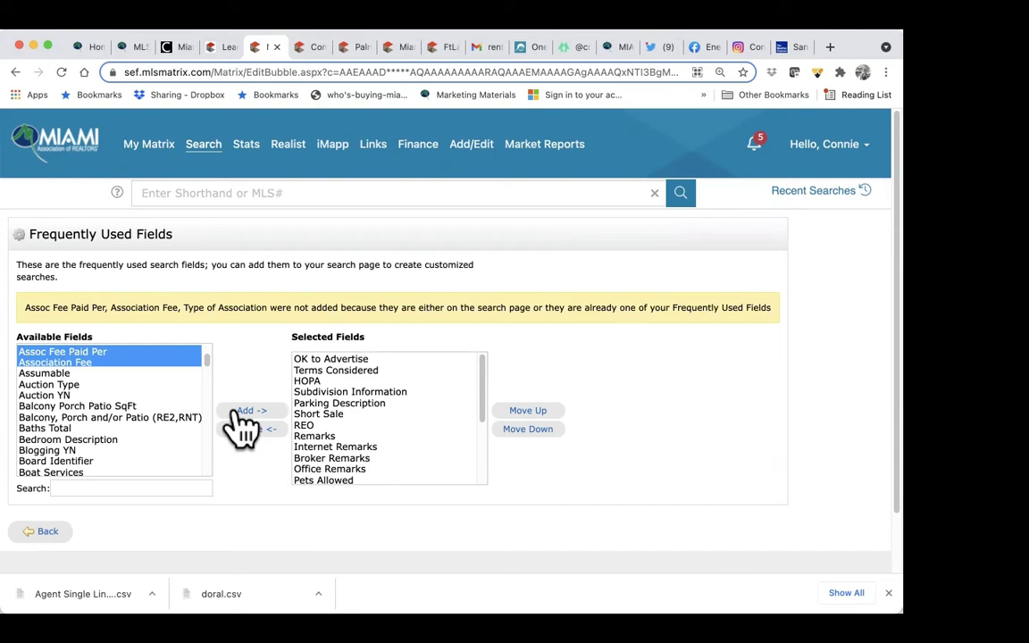
scroll(255, 425, "down", 2)
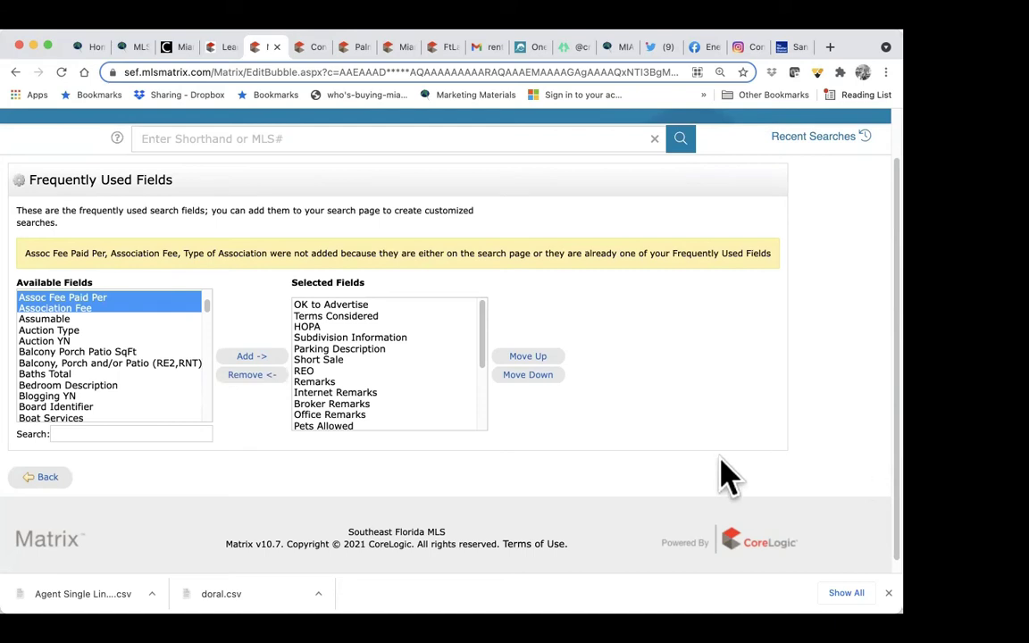
left_click(40, 477)
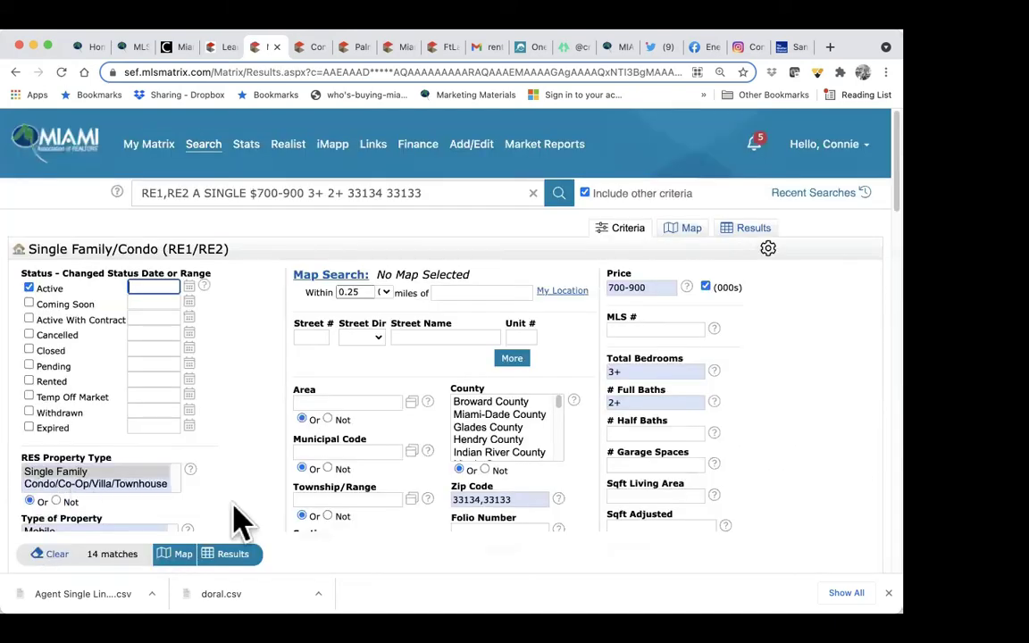
Step: Show the 14 results sorted by list price, highest first, and open listing A11117932
scroll(295, 502, "down", 2)
scroll(295, 503, "down", 1)
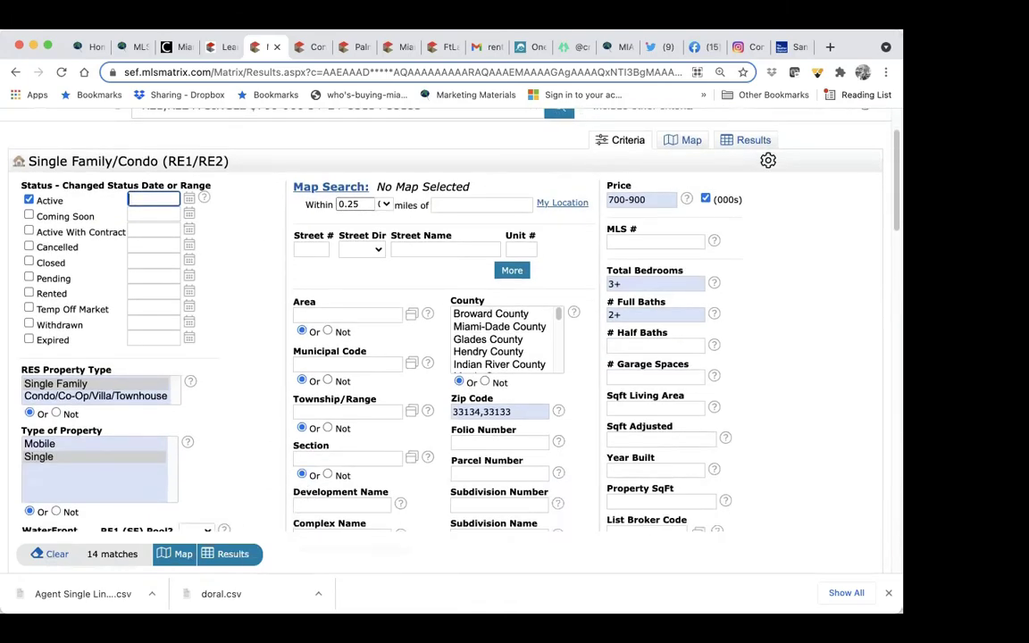
left_click(112, 554)
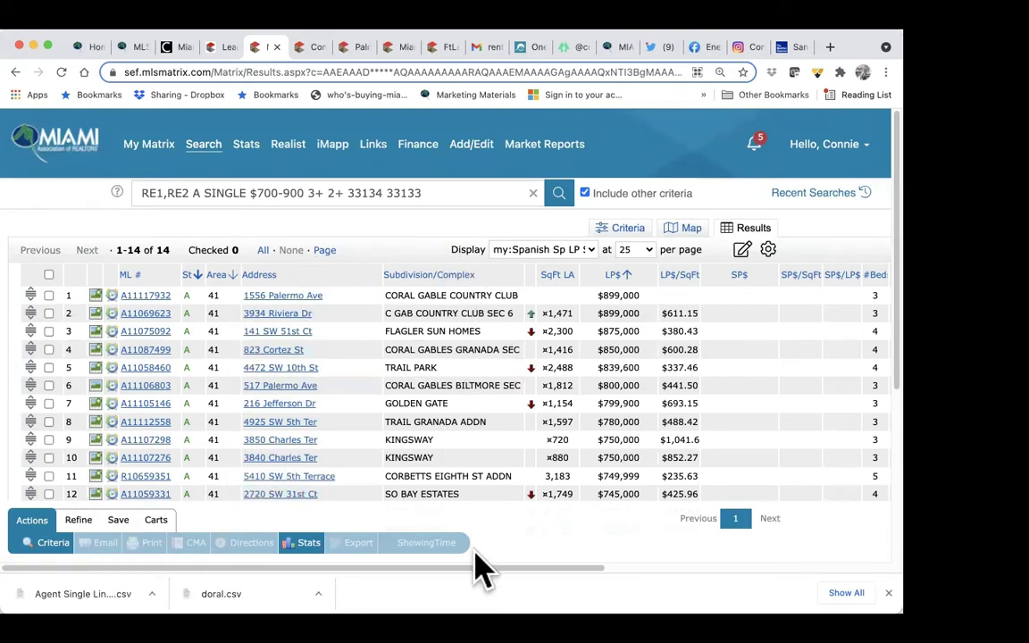
left_click(620, 275)
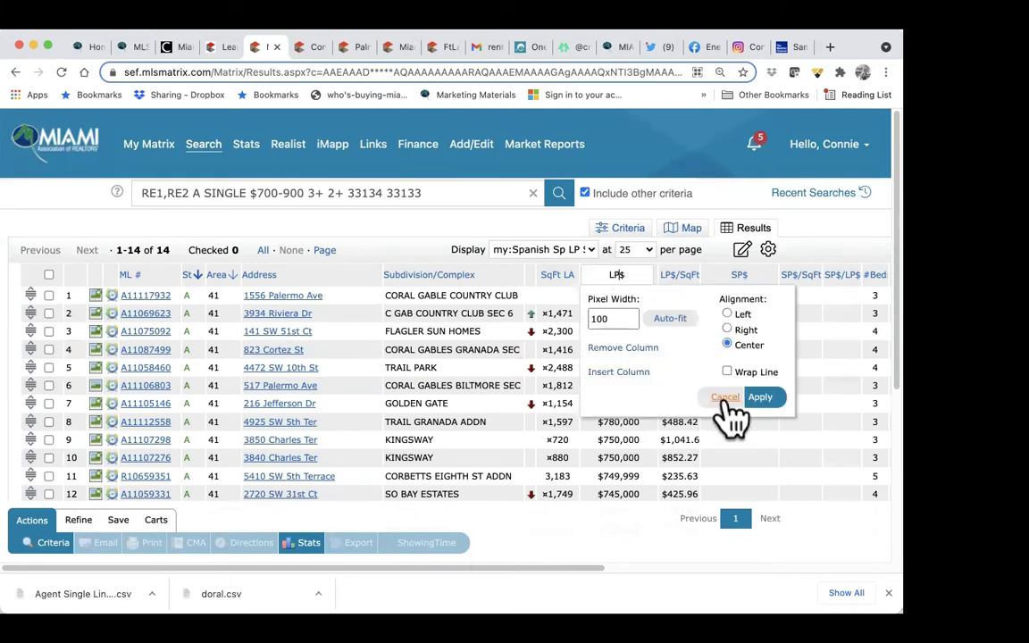
left_click(757, 398)
left_click(630, 282)
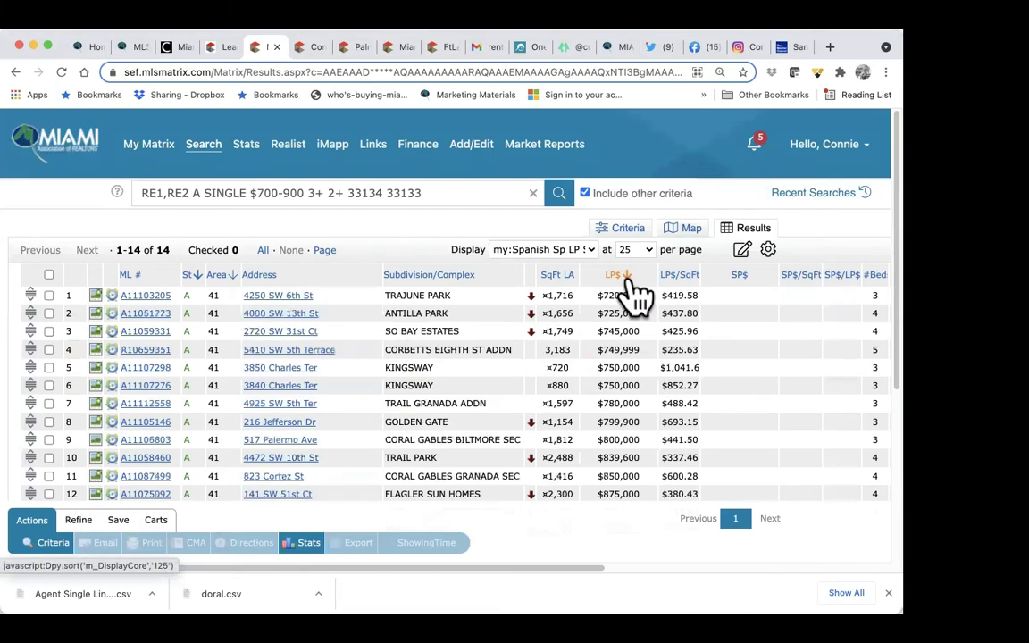
left_click(628, 277)
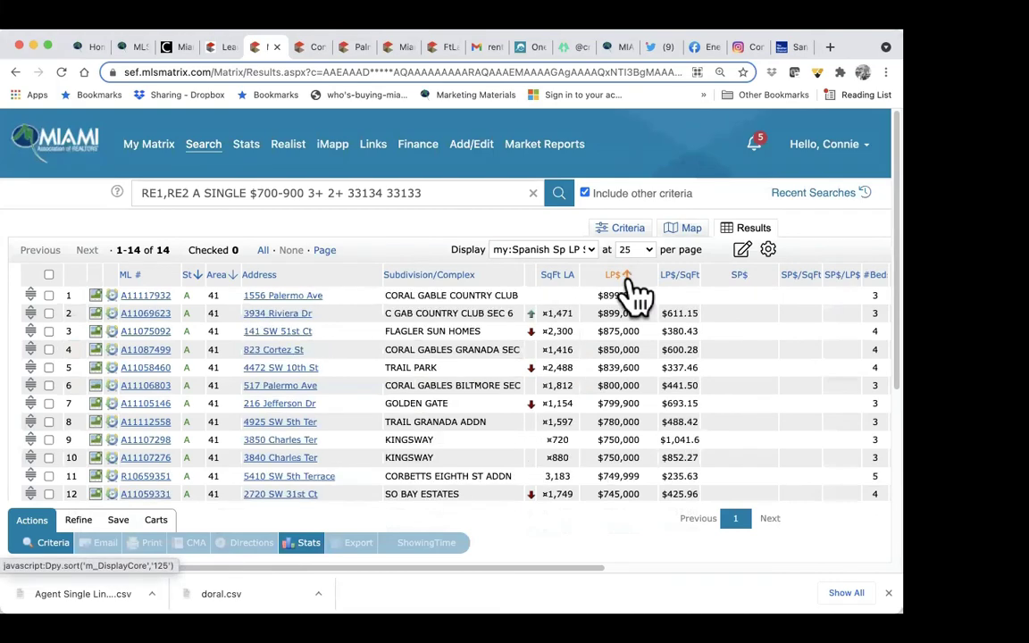
left_click(143, 297)
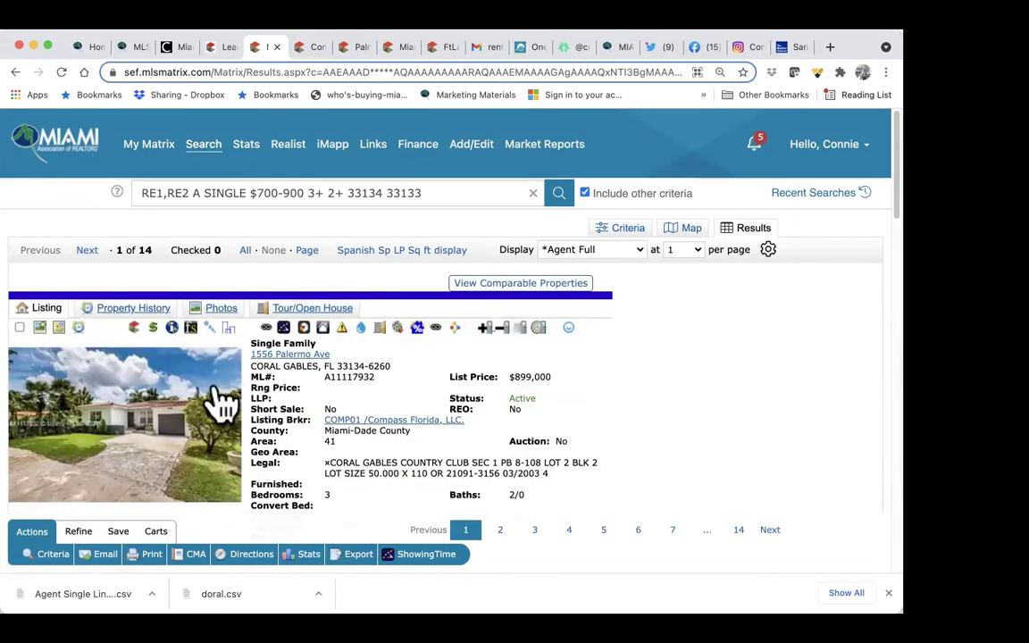
Step: Page through the listing's photos in the enlarged viewer, then close it
scroll(205, 402, "down", 2)
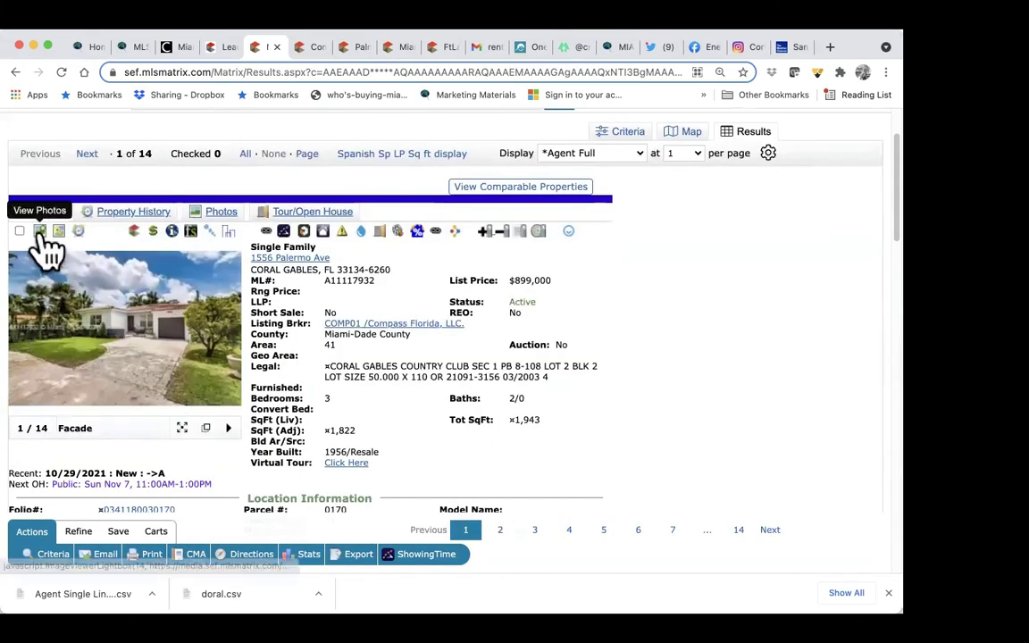
left_click(78, 335)
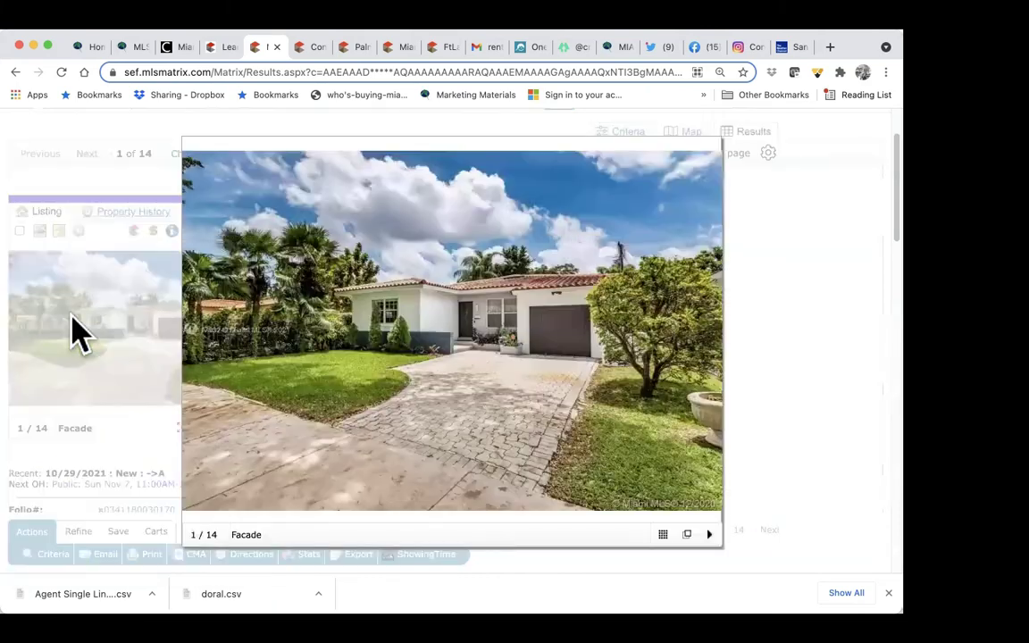
left_click(710, 350)
left_click(710, 350)
left_click(710, 350)
left_click(709, 350)
left_click(710, 350)
left_click(710, 350)
left_click(710, 348)
left_click(710, 348)
left_click(708, 156)
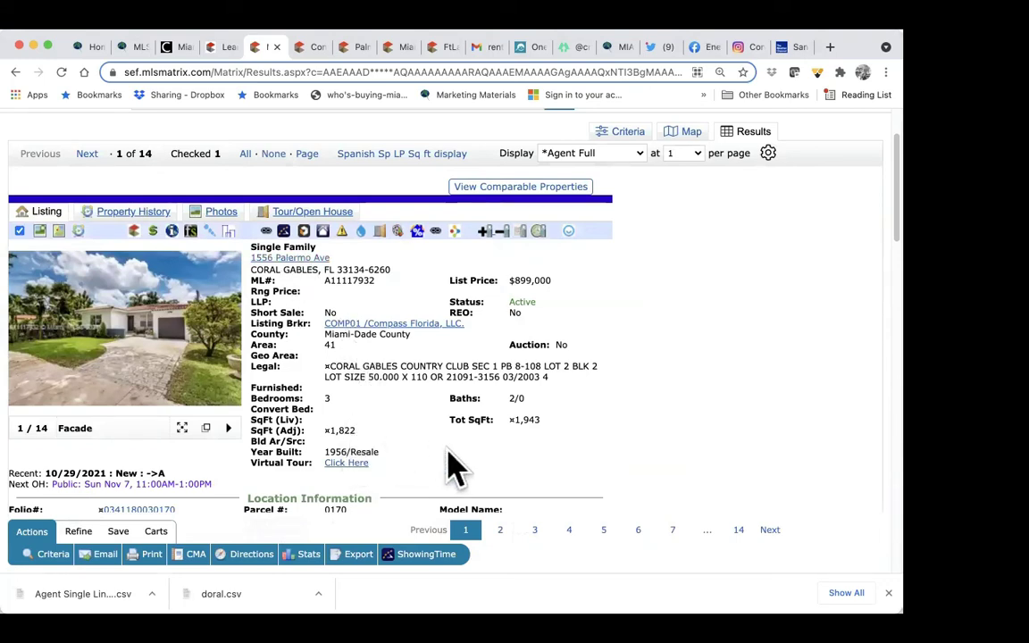
Step: Scroll through the $899,000 Coral Gables listing's full details
scroll(402, 411, "down", 4)
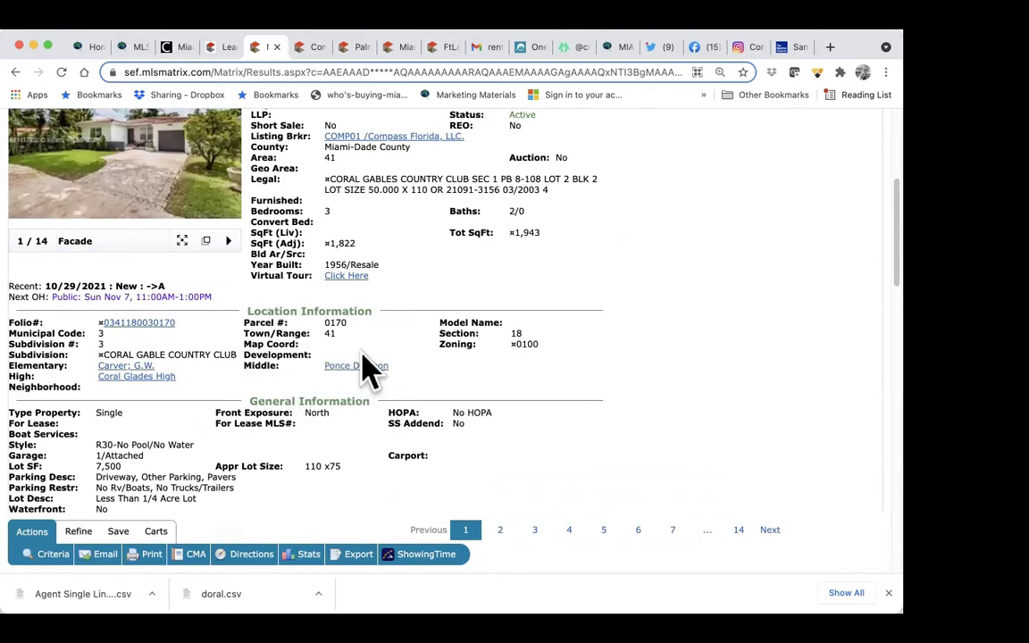
scroll(366, 371, "down", 3)
scroll(355, 437, "down", 3)
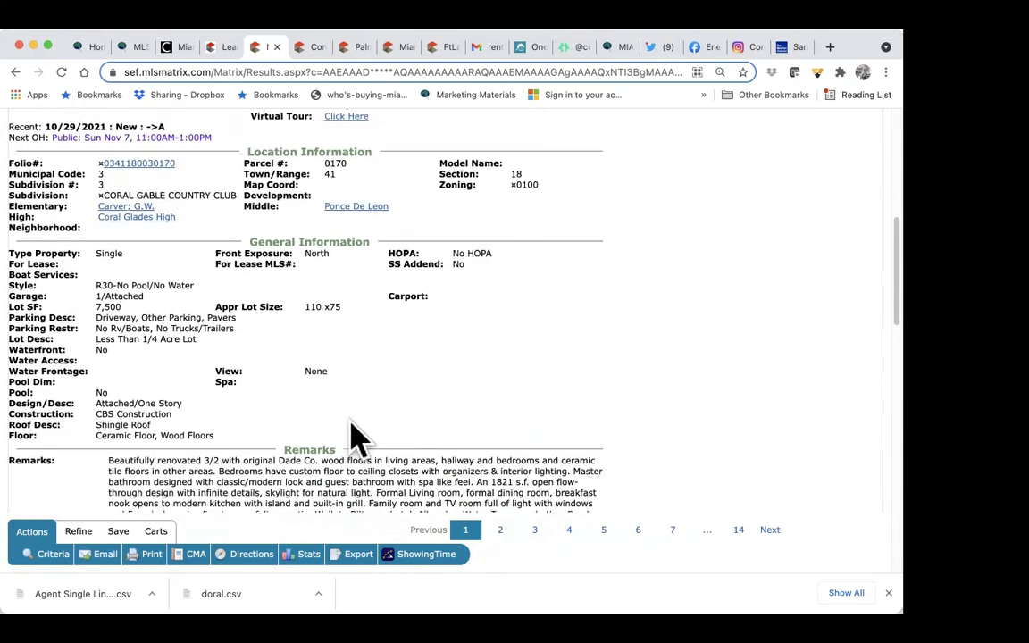
scroll(274, 438, "down", 3)
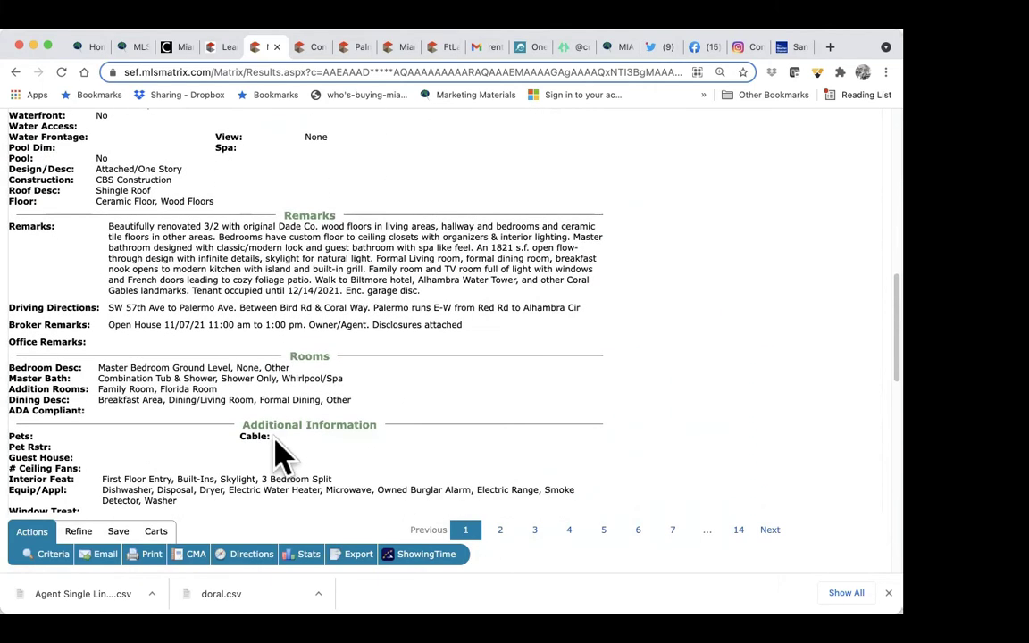
scroll(329, 432, "down", 5)
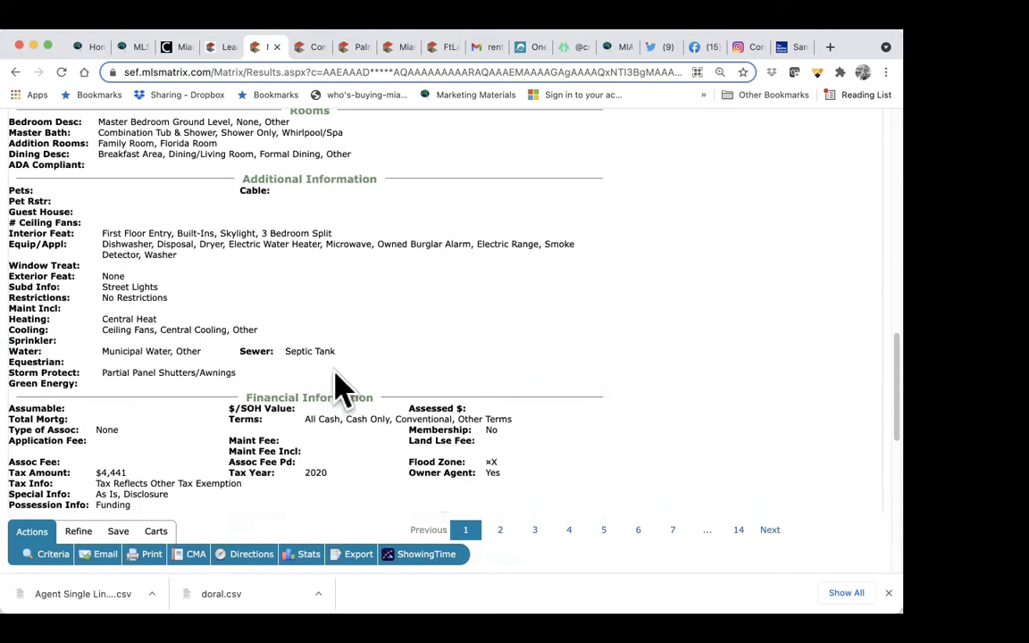
scroll(339, 388, "down", 2)
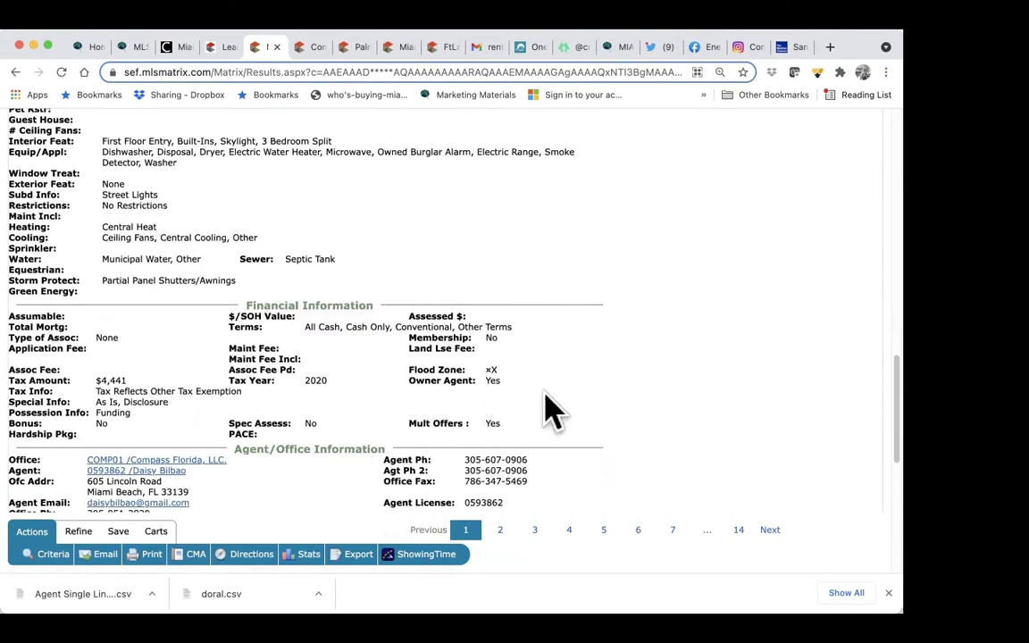
scroll(343, 436, "down", 3)
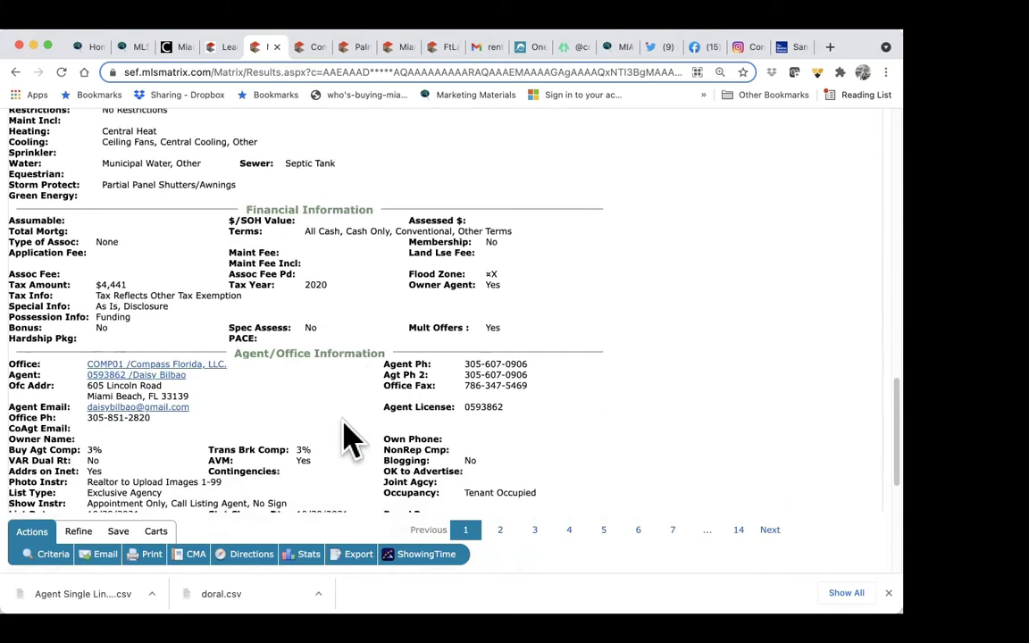
scroll(384, 393, "down", 2)
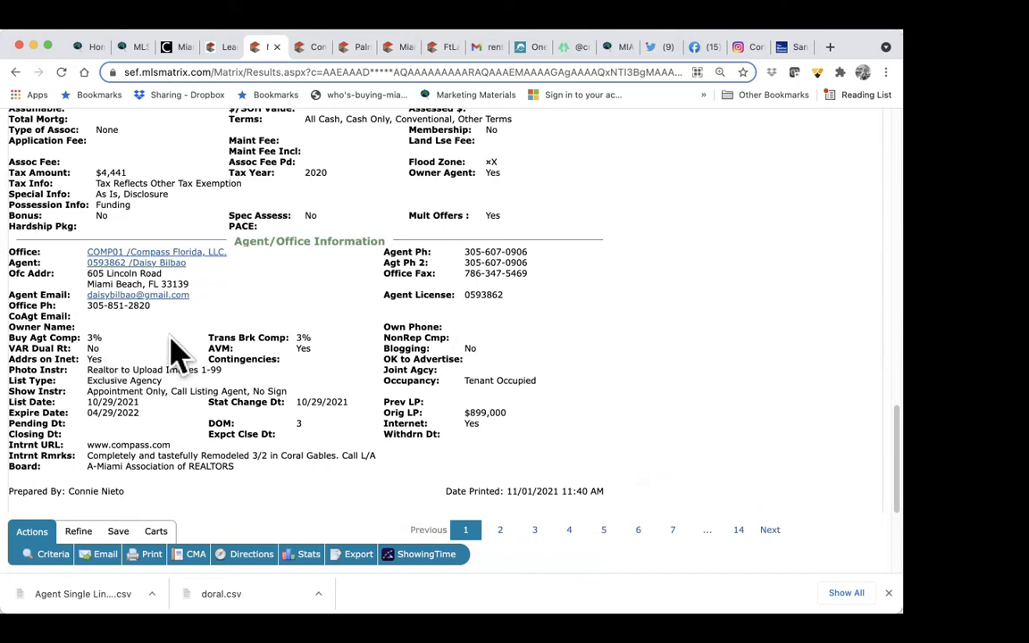
scroll(306, 447, "down", 3)
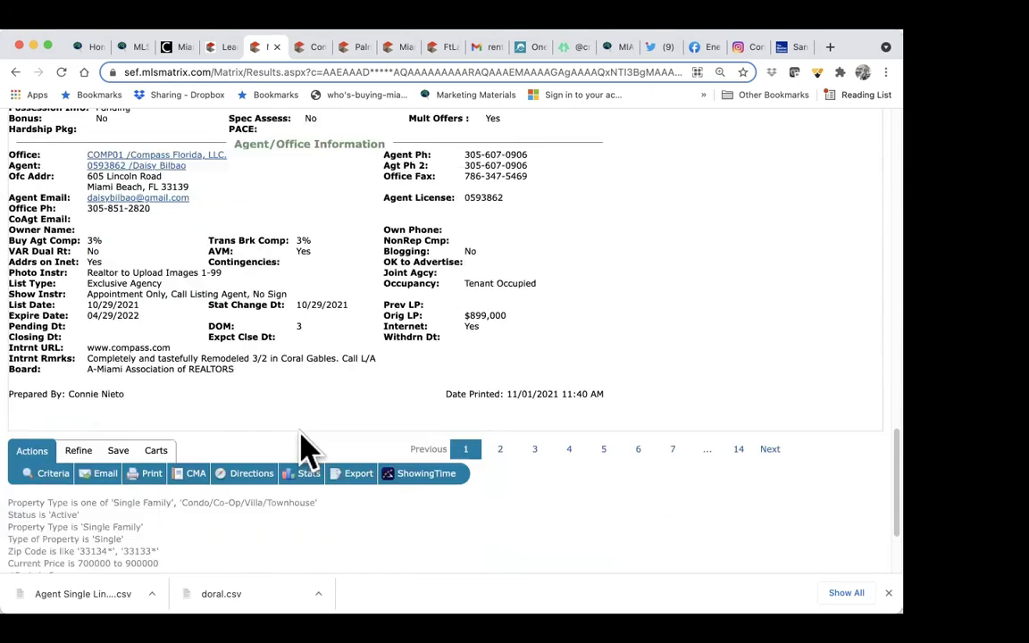
scroll(305, 448, "up", 20)
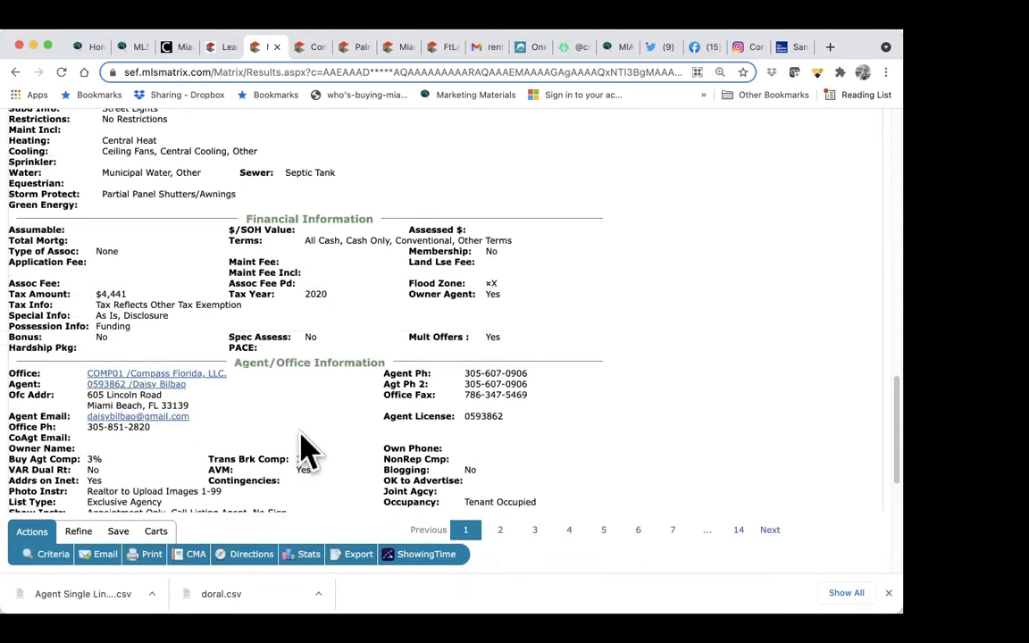
scroll(300, 433, "up", 5)
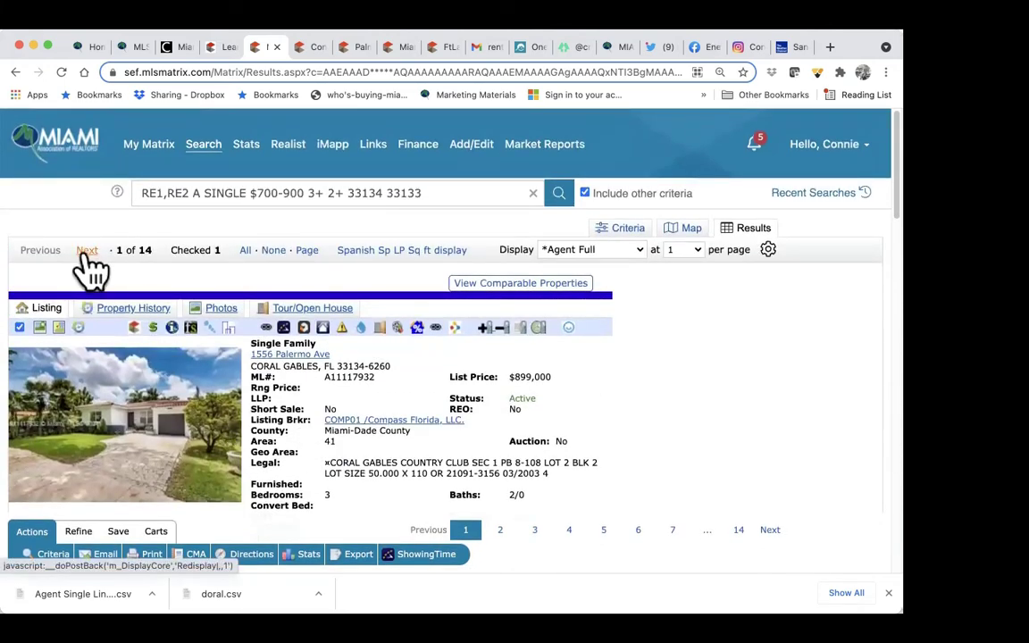
Step: Advance to result 3 of 14, the $875,000 home, and mark it checked
left_click(87, 255)
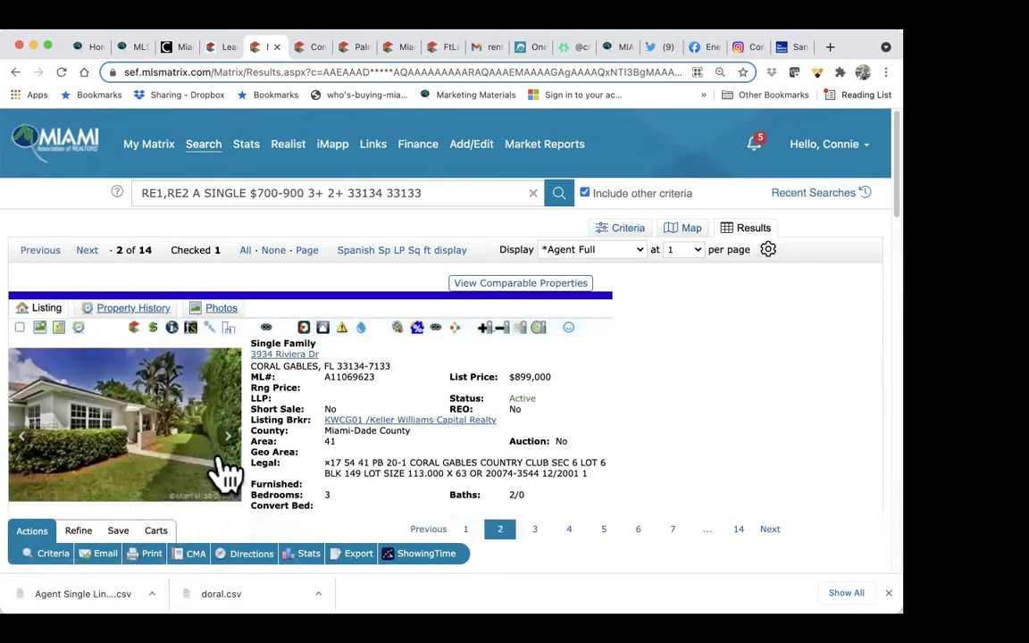
mouse_move(223, 451)
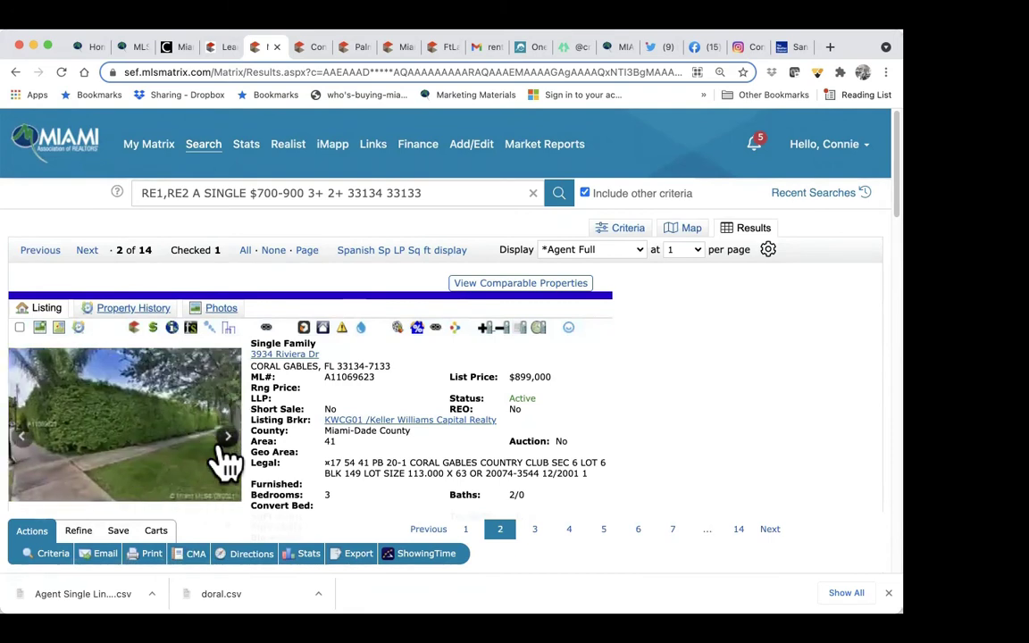
left_click(86, 254)
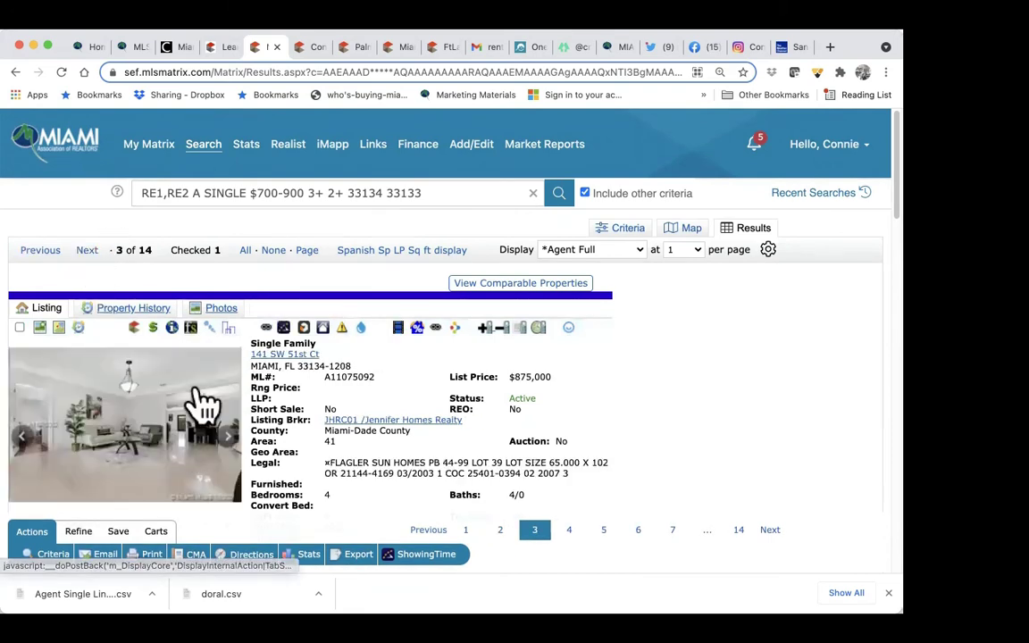
mouse_move(225, 450)
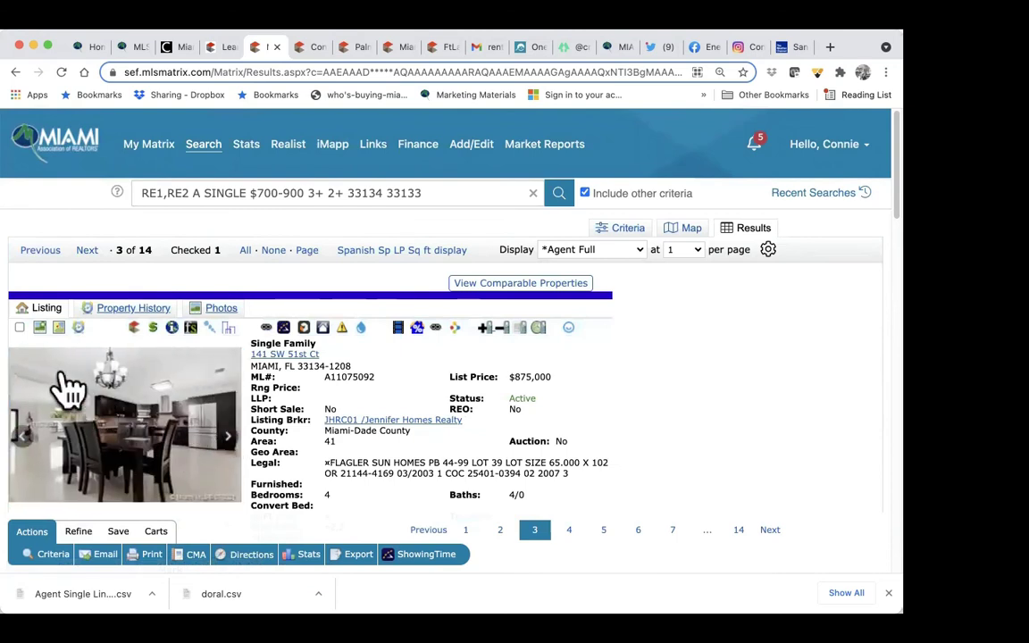
left_click(20, 327)
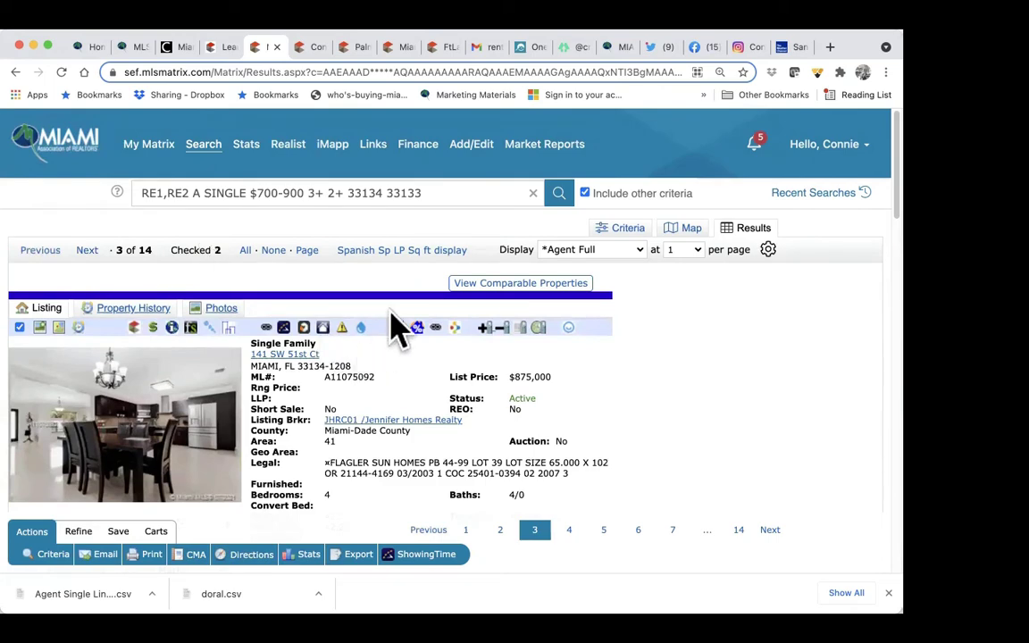
Step: Return to the results grid and switch all 14 listings to the Agent Single Line display
left_click(411, 253)
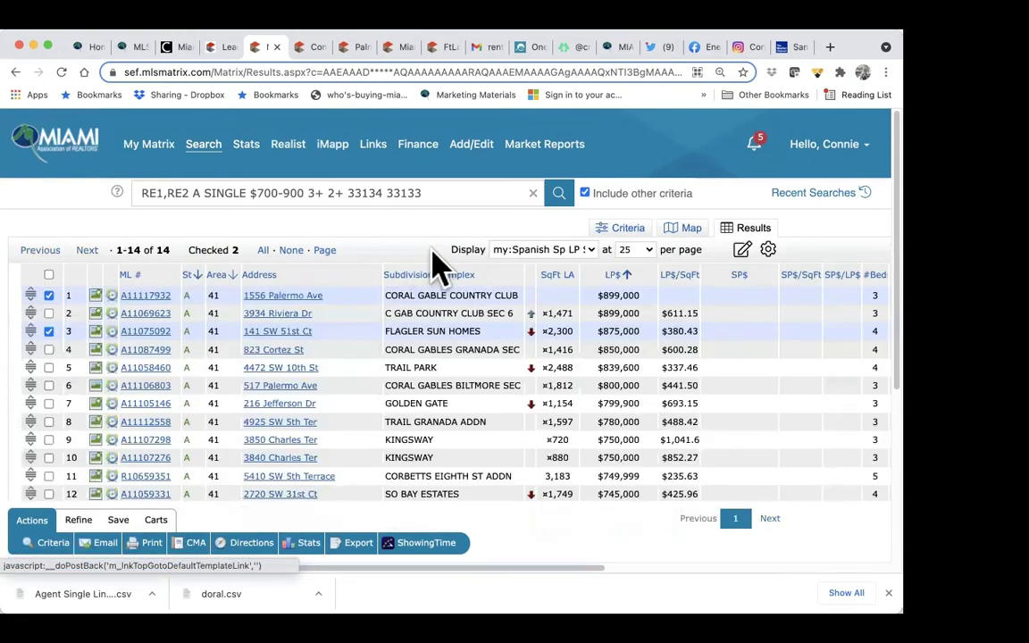
left_click(589, 250)
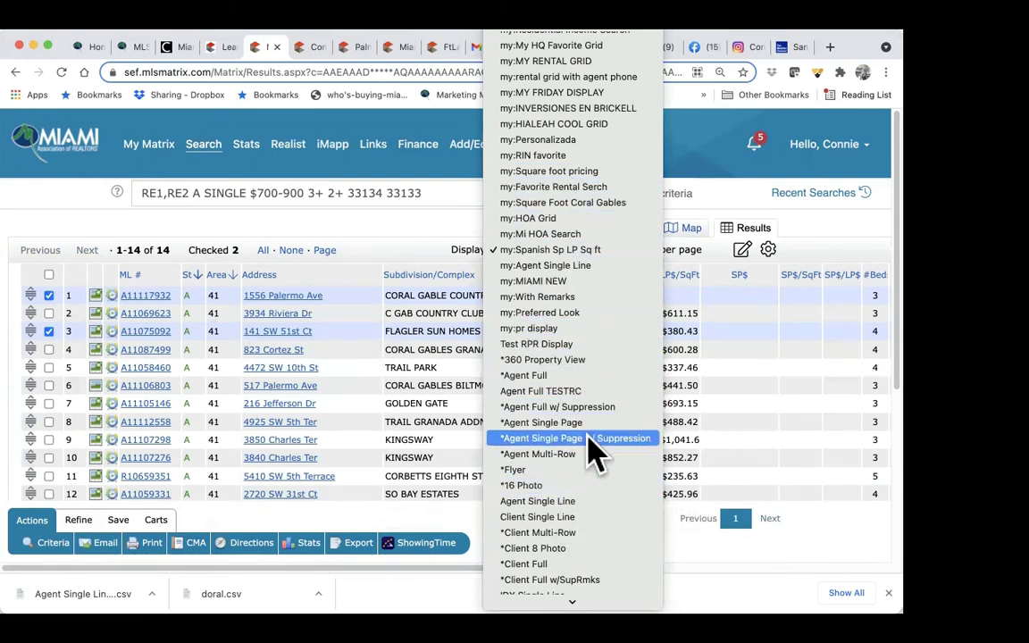
left_click(582, 501)
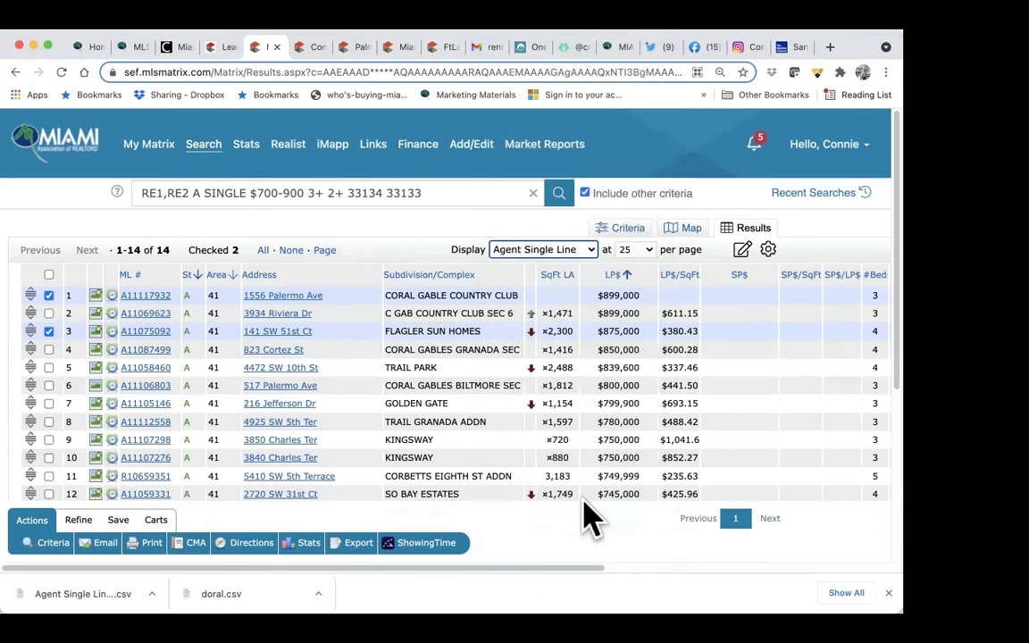
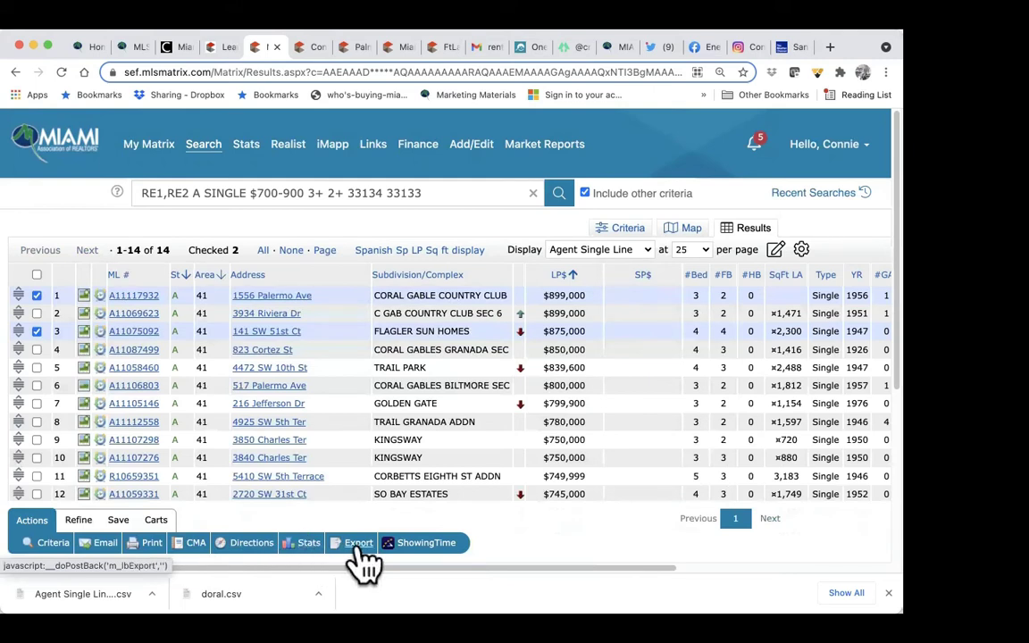
left_click(78, 525)
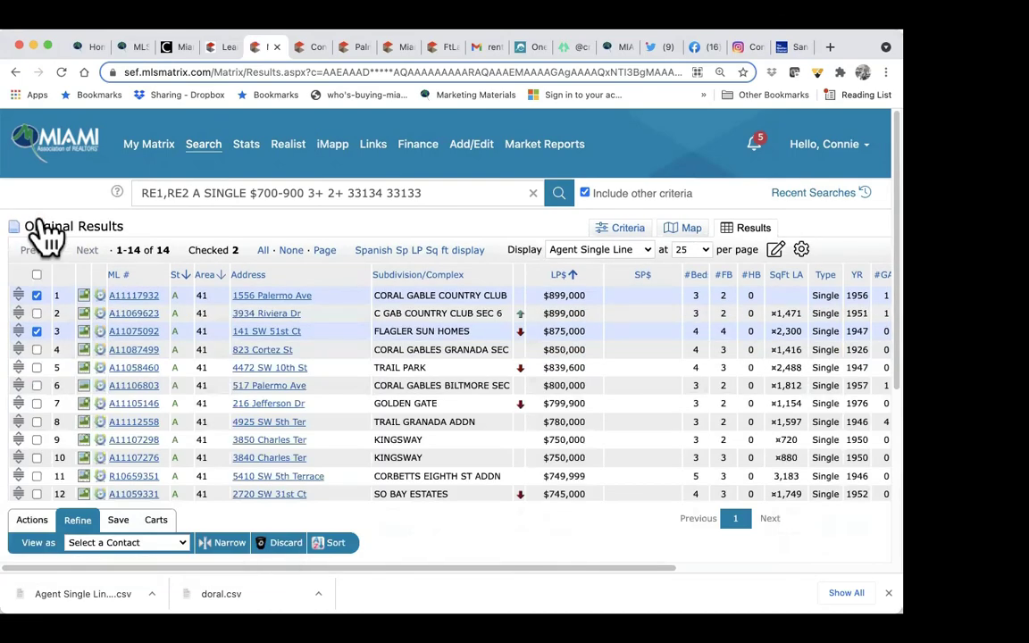
left_click(36, 403)
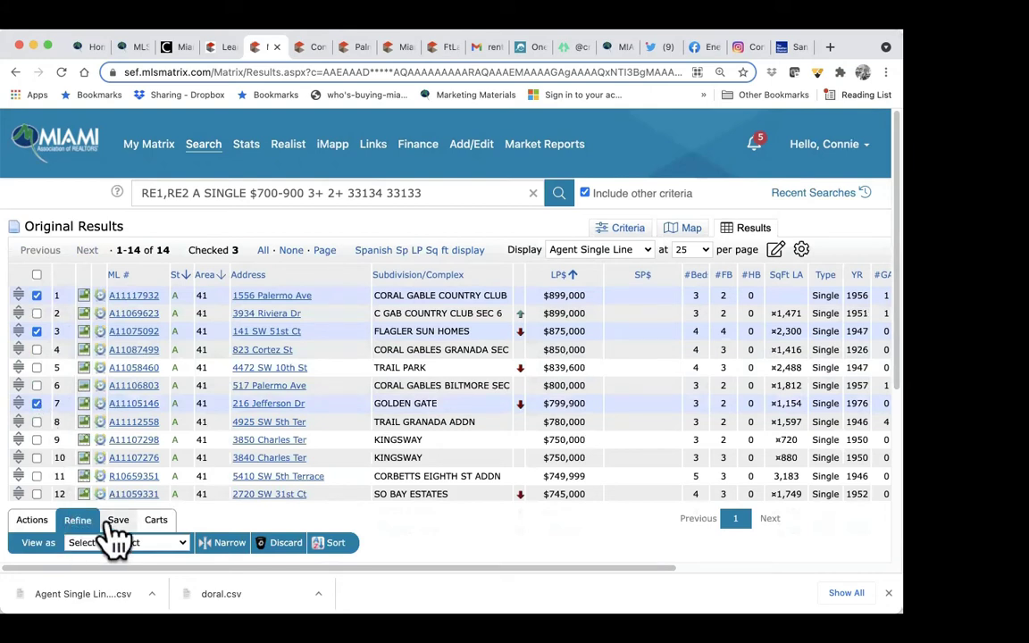
left_click(228, 544)
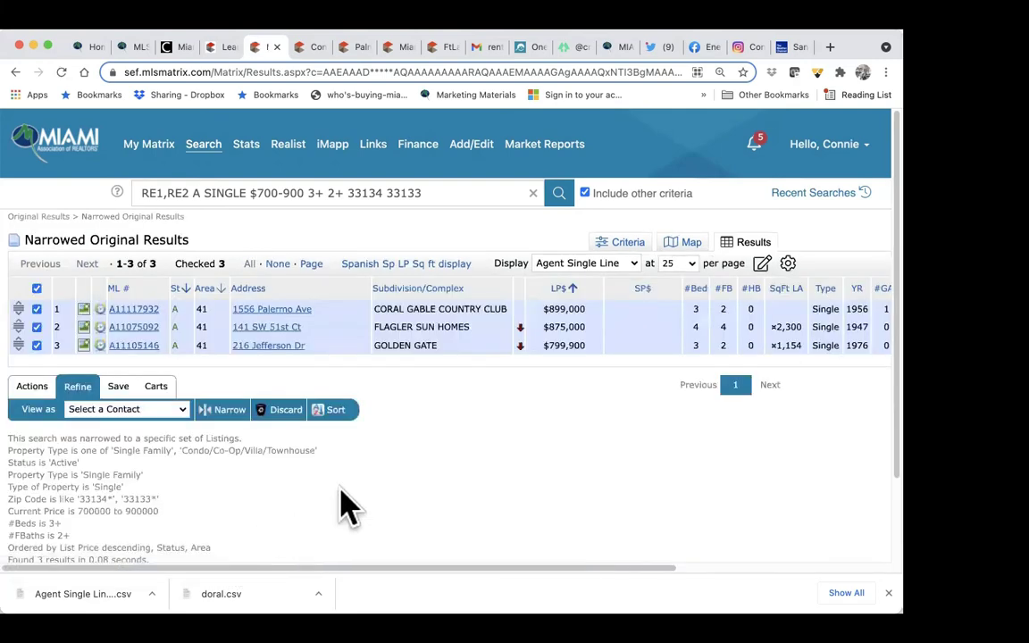
Step: Start an Email 3 Listings form to the client's address and bring up the new-contact form
left_click(32, 387)
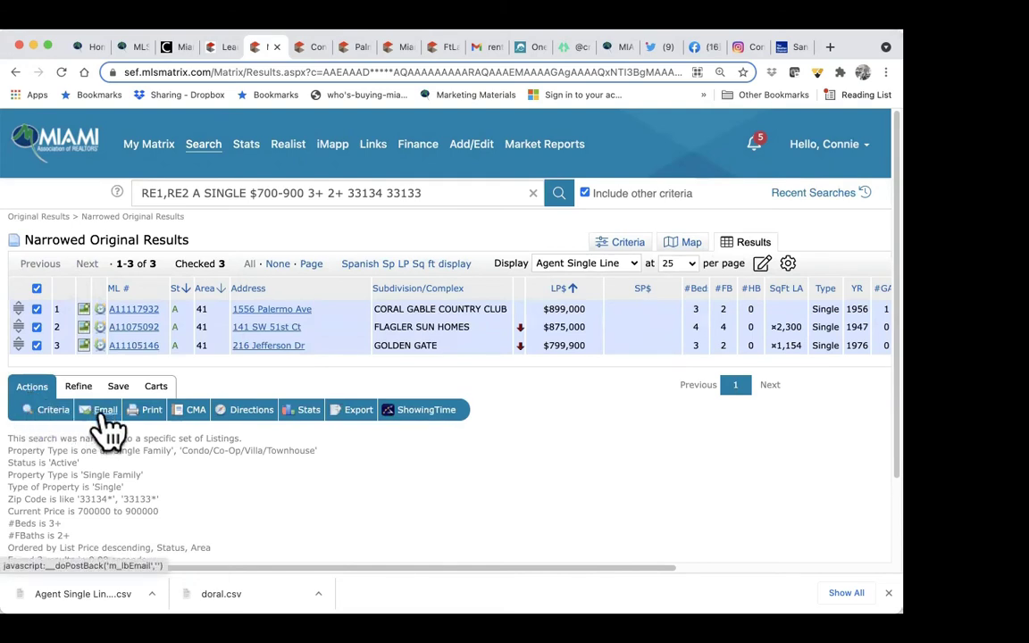
left_click(103, 415)
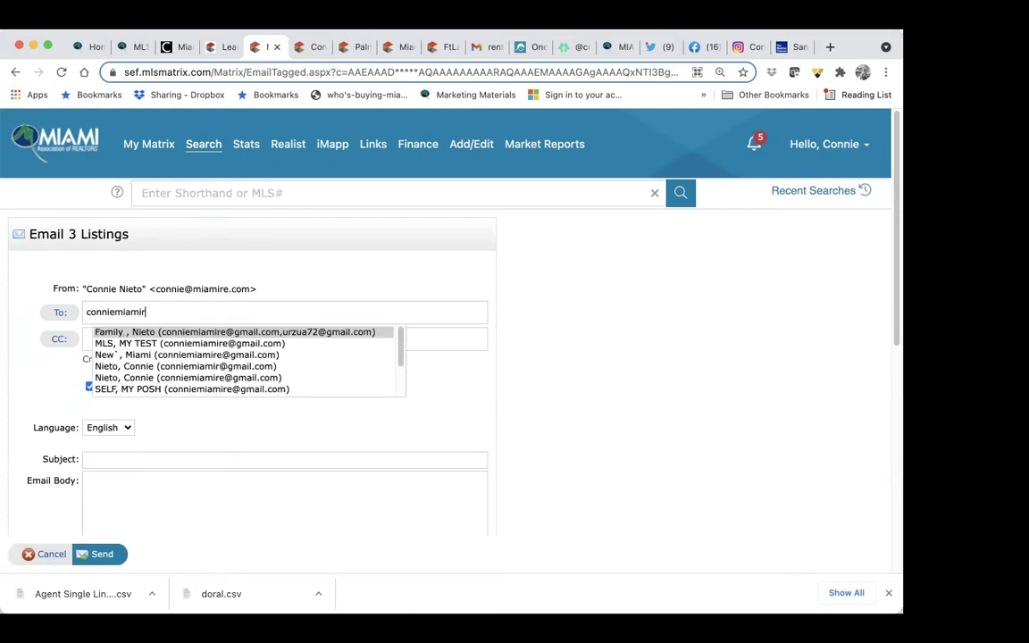
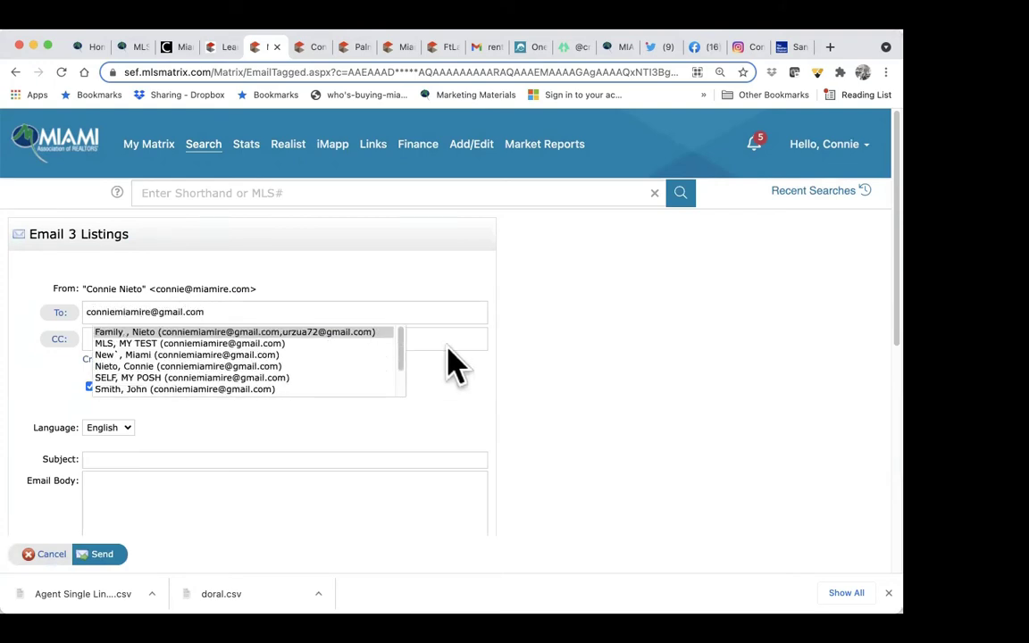
left_click(456, 362)
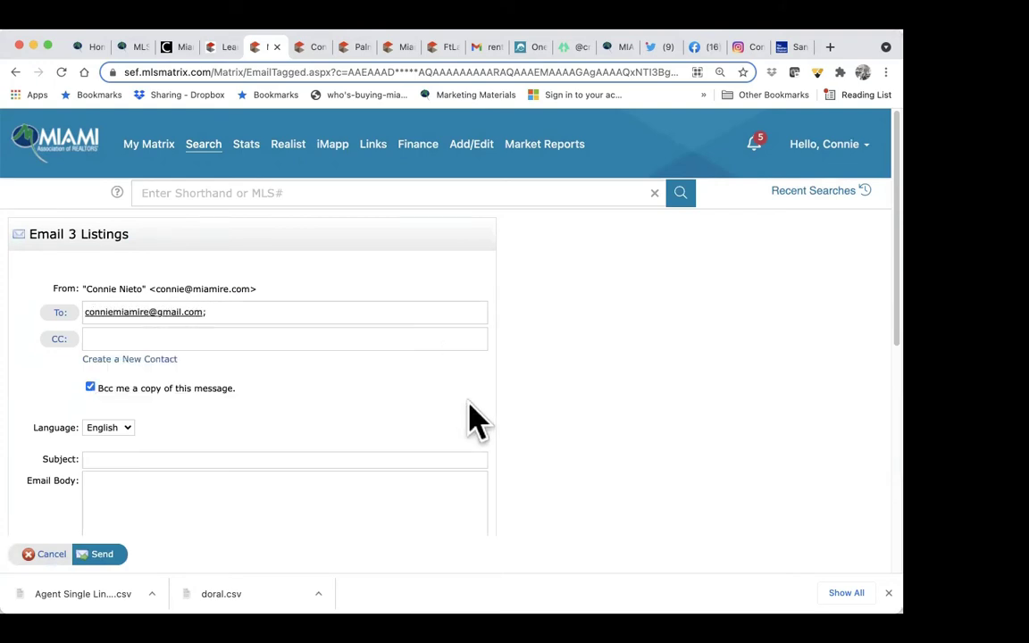
left_click(128, 362)
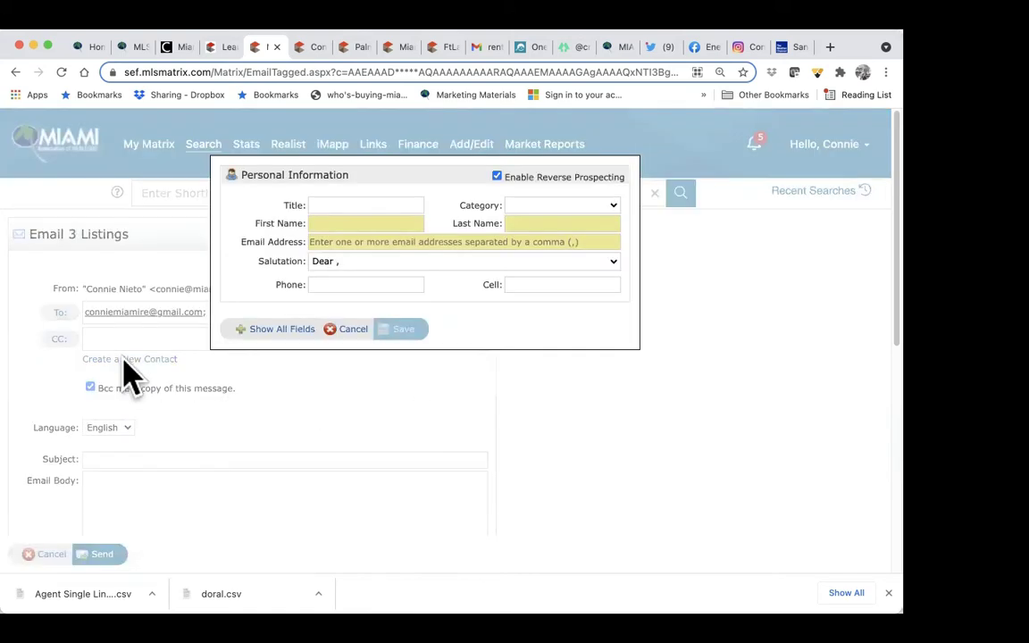
Step: Try the contact's first name and email fields, then enter the custom salutation 'Es'
left_click(327, 223)
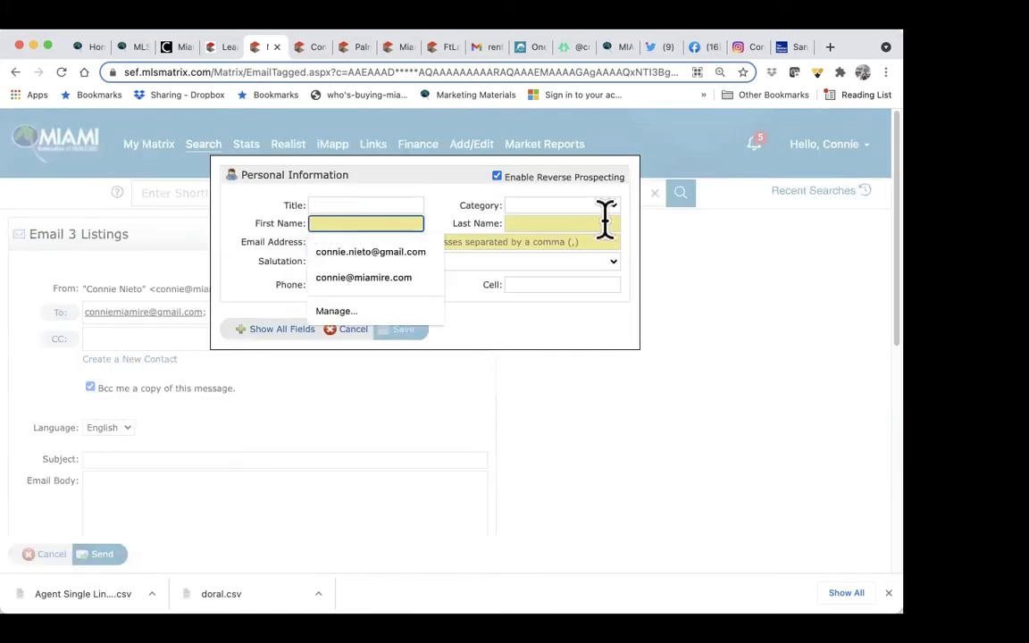
left_click(555, 241)
left_click(630, 261)
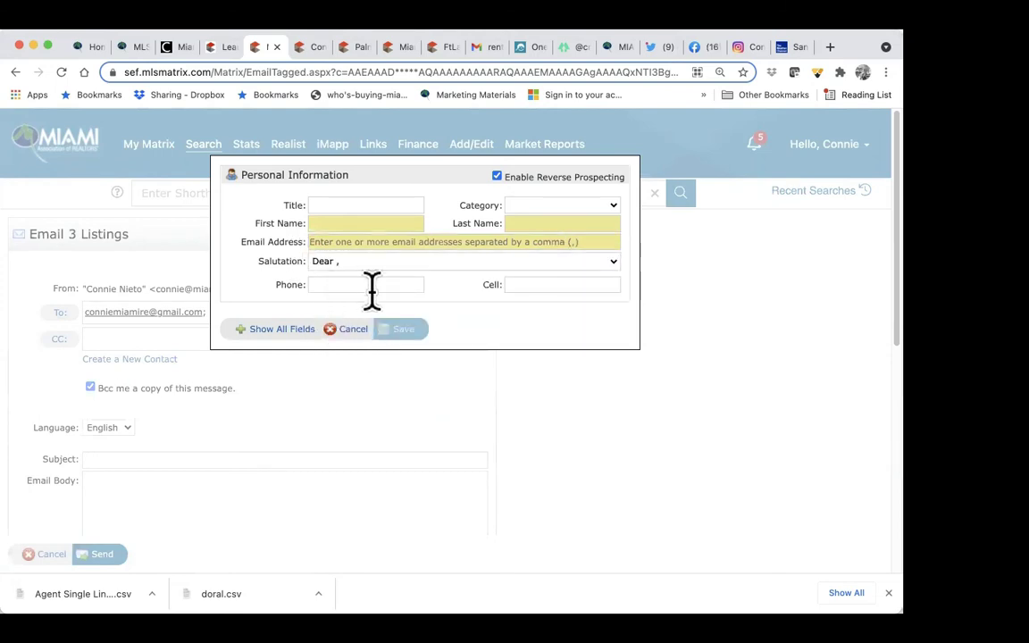
left_click(528, 261)
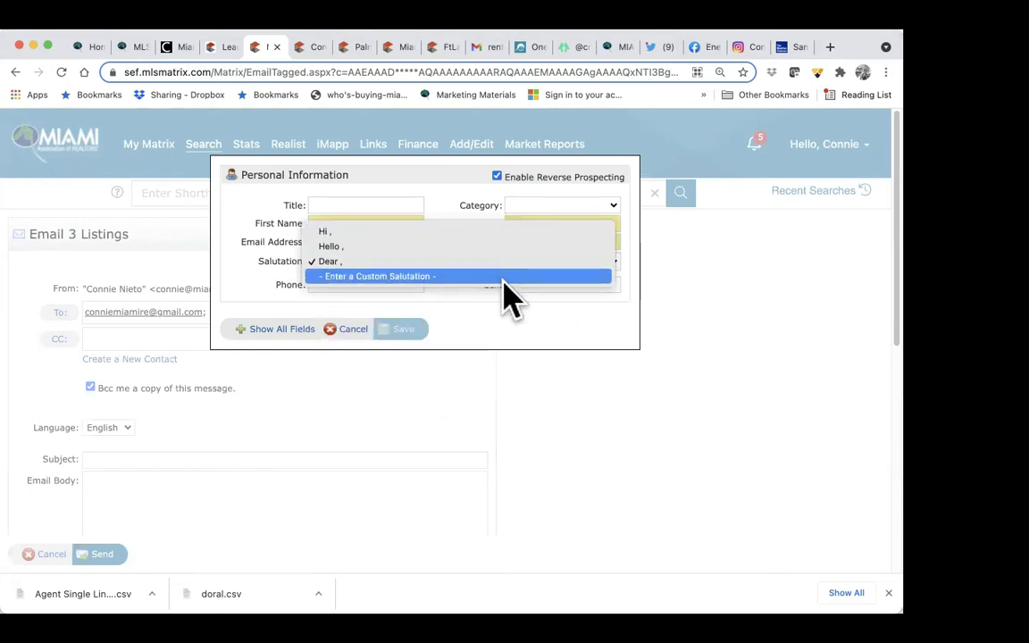
left_click(506, 278)
left_click(493, 261)
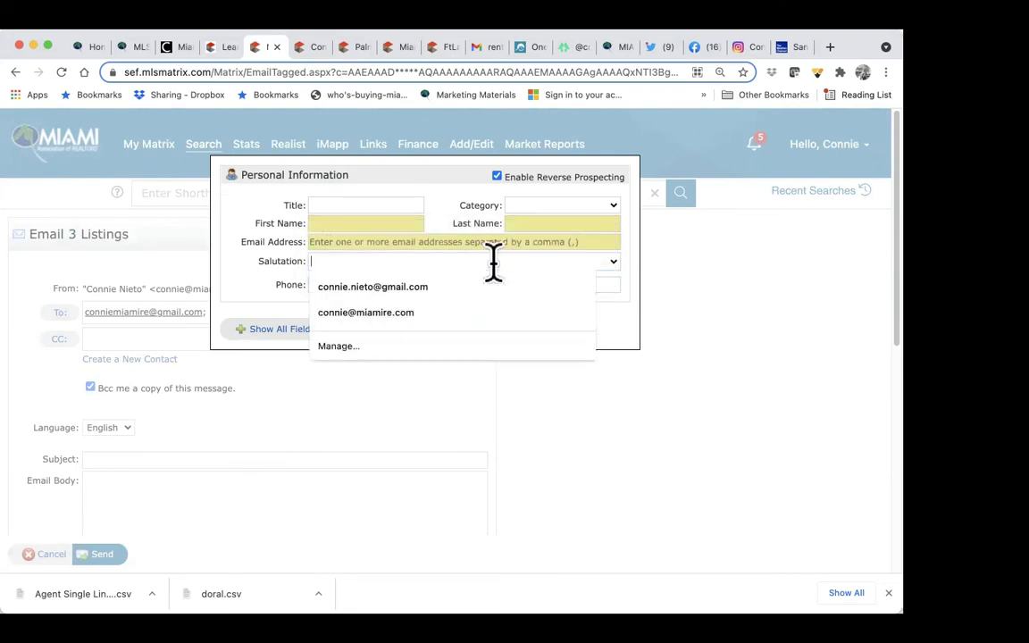
left_click(610, 264)
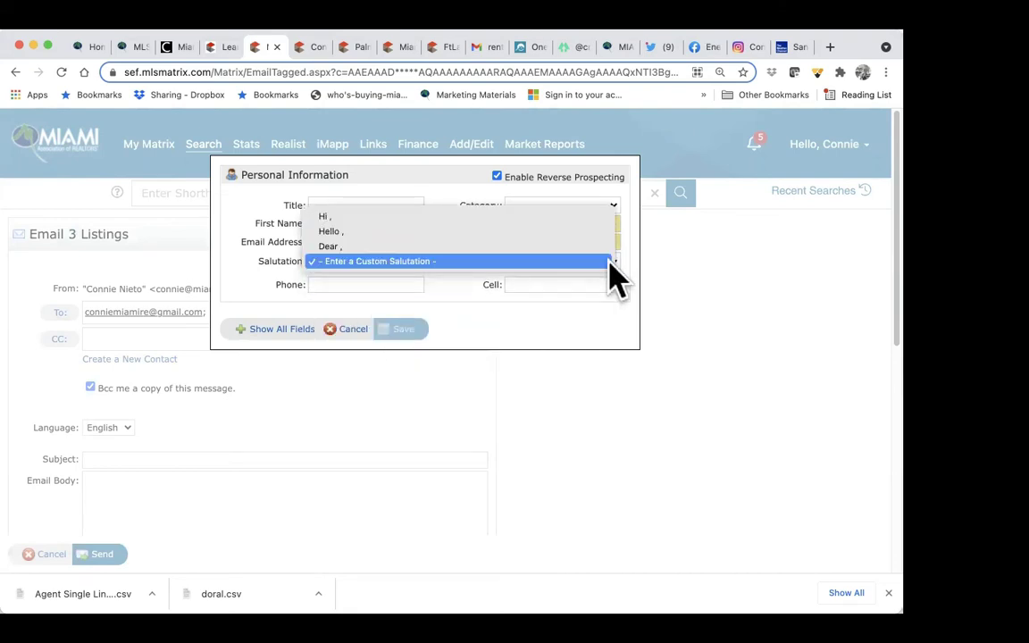
left_click(539, 261)
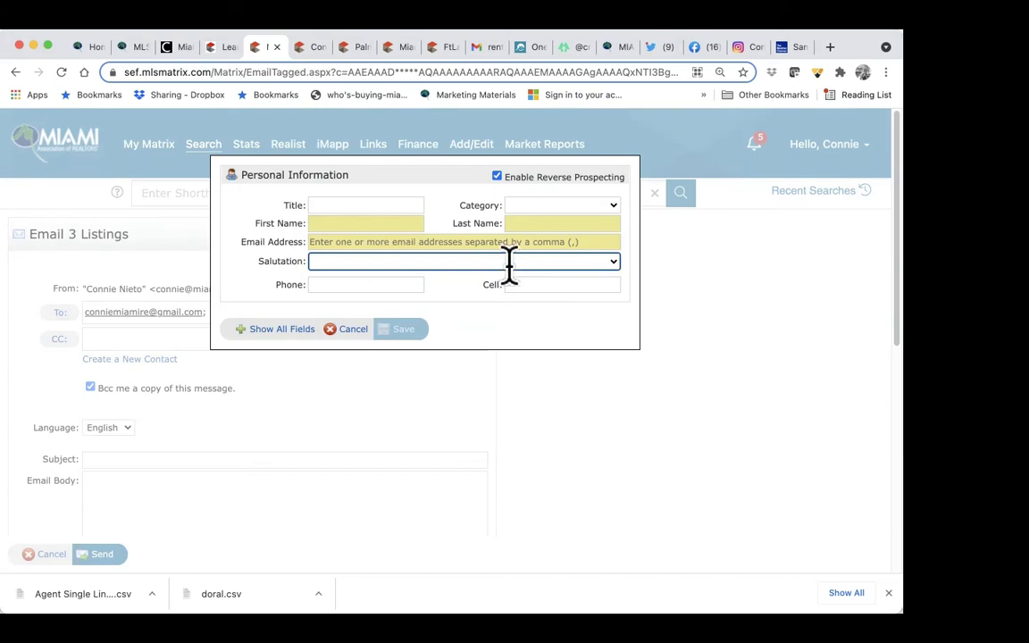
left_click(509, 261)
type("Estimado")
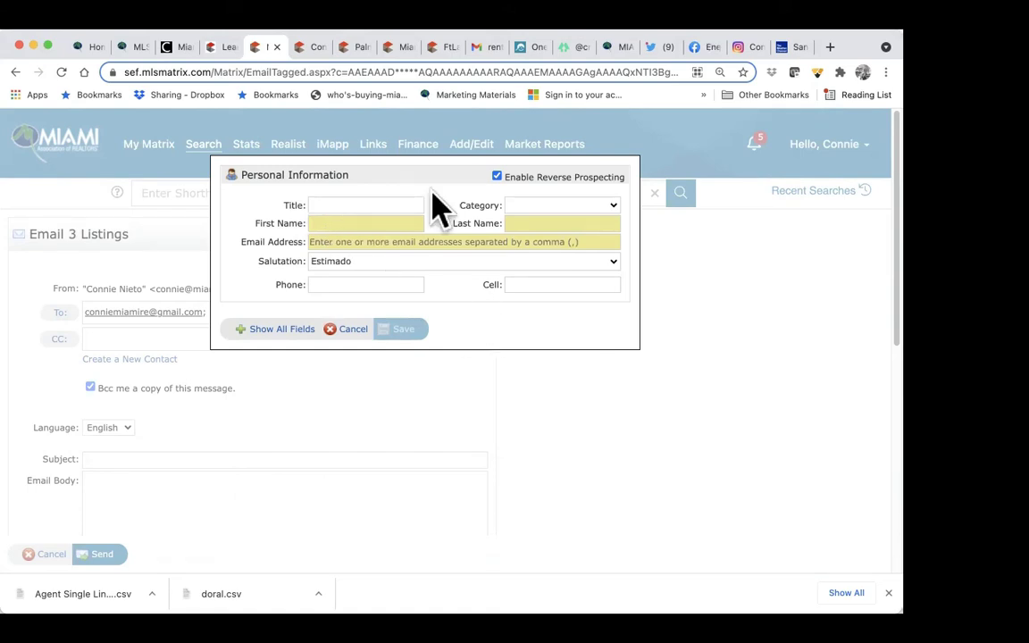
Step: Cancel the new-contact form without saving, back on the email's language setting
left_click(350, 330)
scroll(220, 373, "down", 2)
left_click(123, 359)
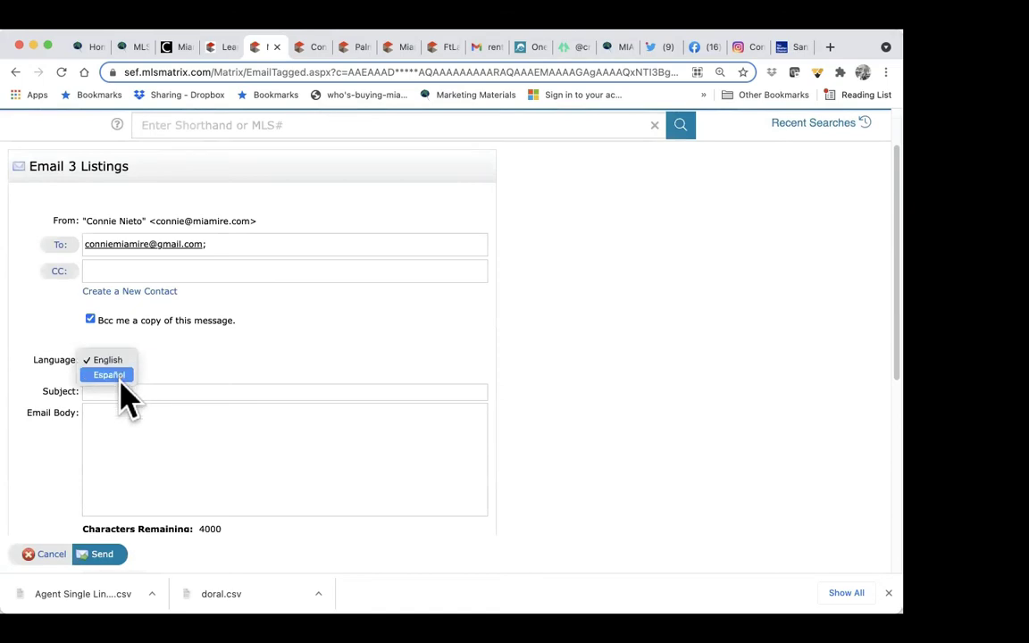
Step: Keep the email language as English and type a Spanish subject about homes nearby ('casas cerca')
left_click(121, 360)
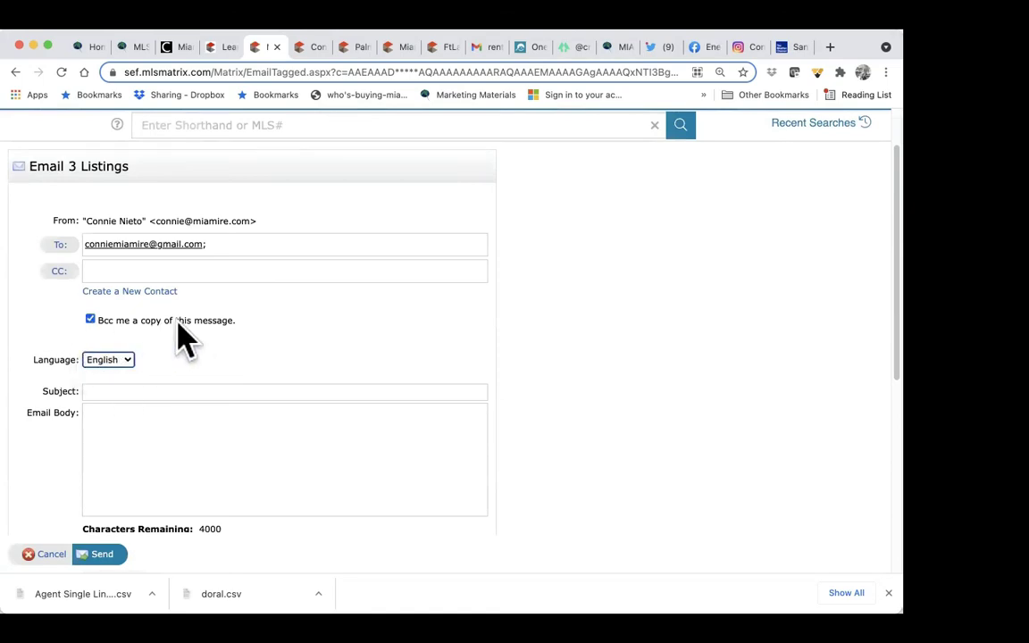
left_click(105, 390)
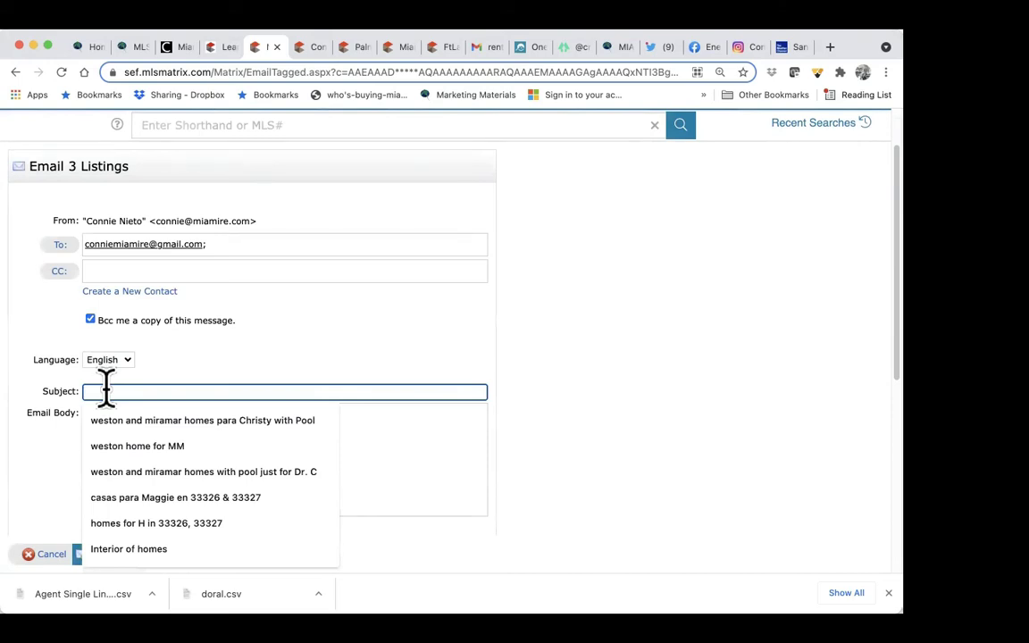
type("casas cerca de coconut grove")
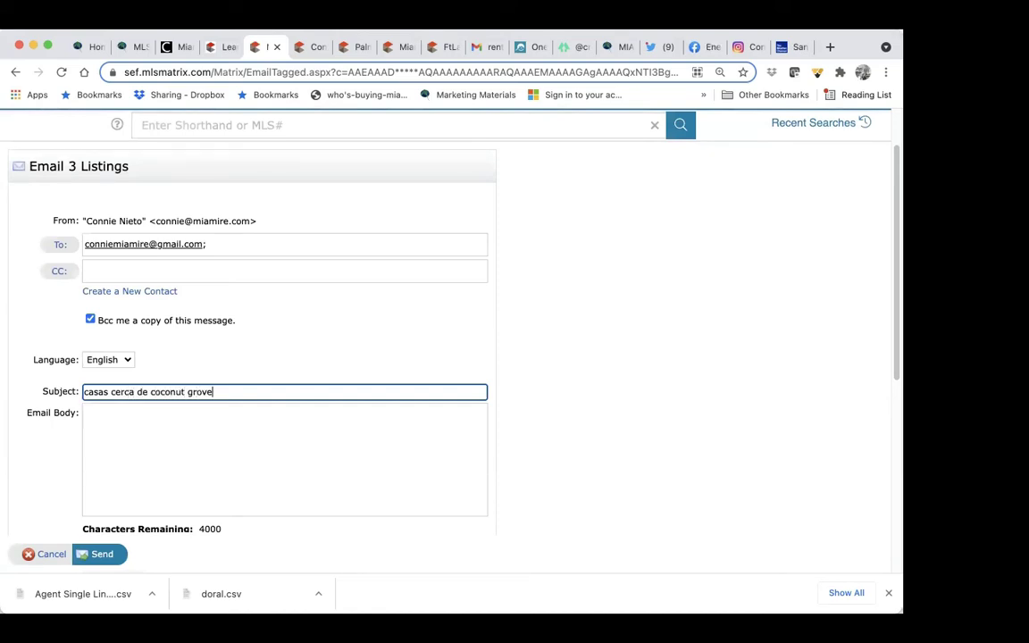
Step: Move to the message body, then swipe back to the three narrowed results without sending
left_click(94, 427)
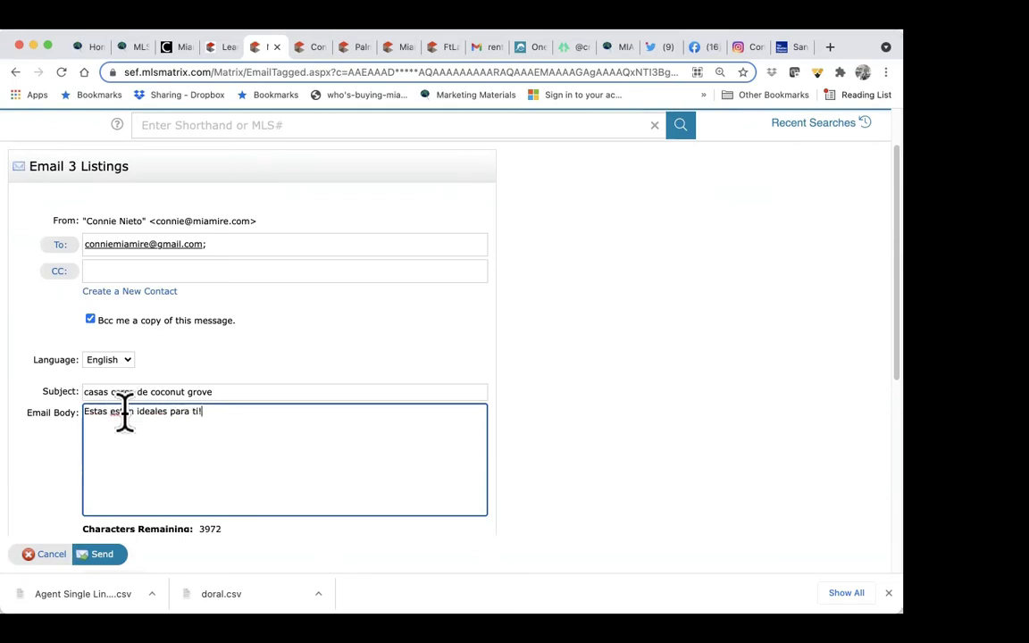
scroll(138, 482, "down", 4)
scroll(147, 491, "left", 5)
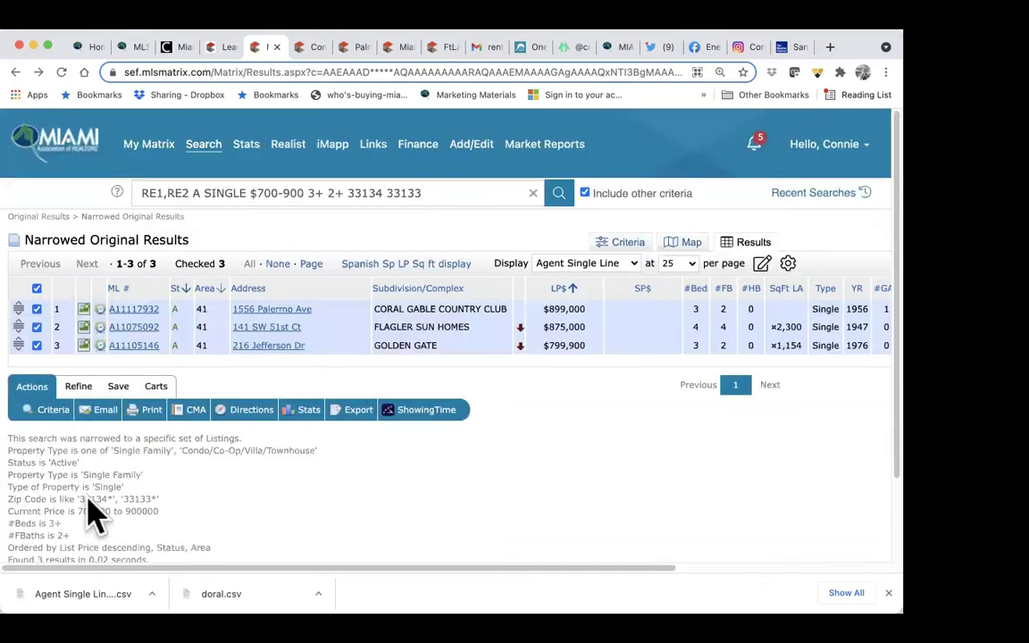
Step: Email the three listings to the client: subject 'house close to cg', body 'Saludos estan ideales para ti'
left_click(105, 411)
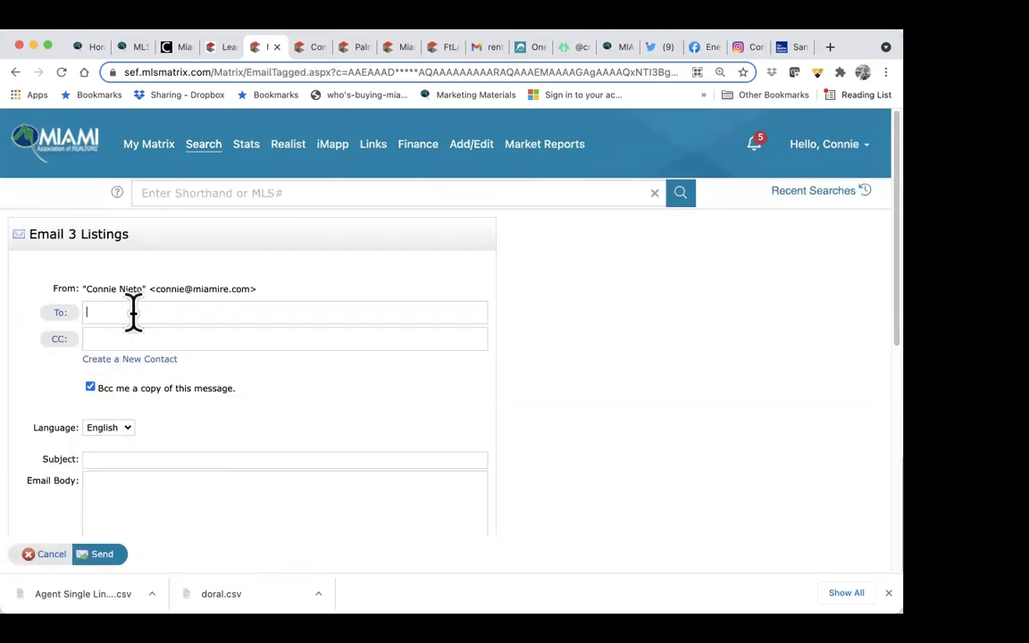
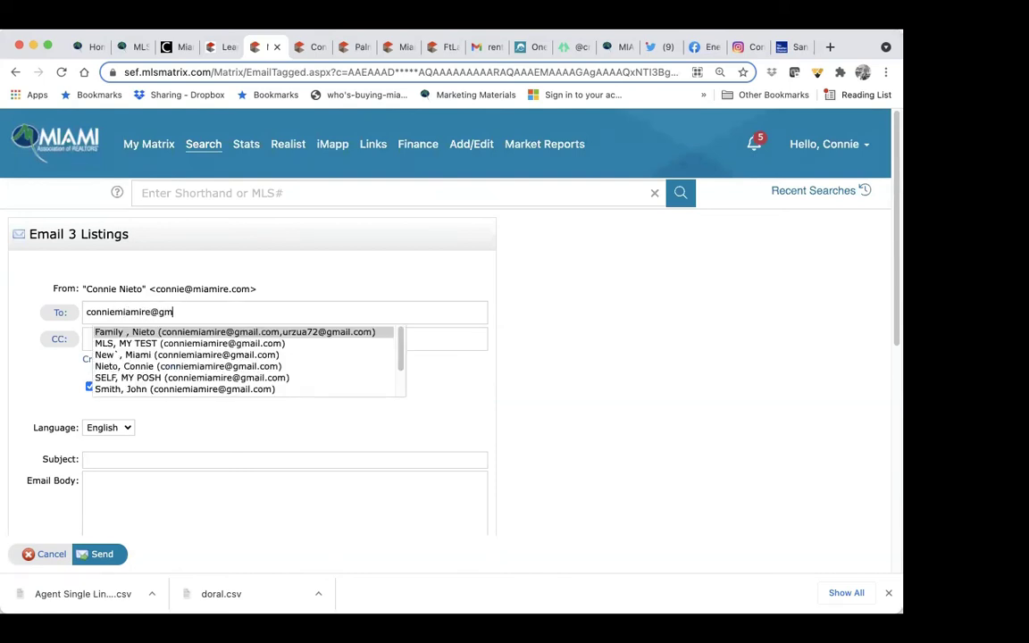
left_click(450, 419)
left_click(127, 459)
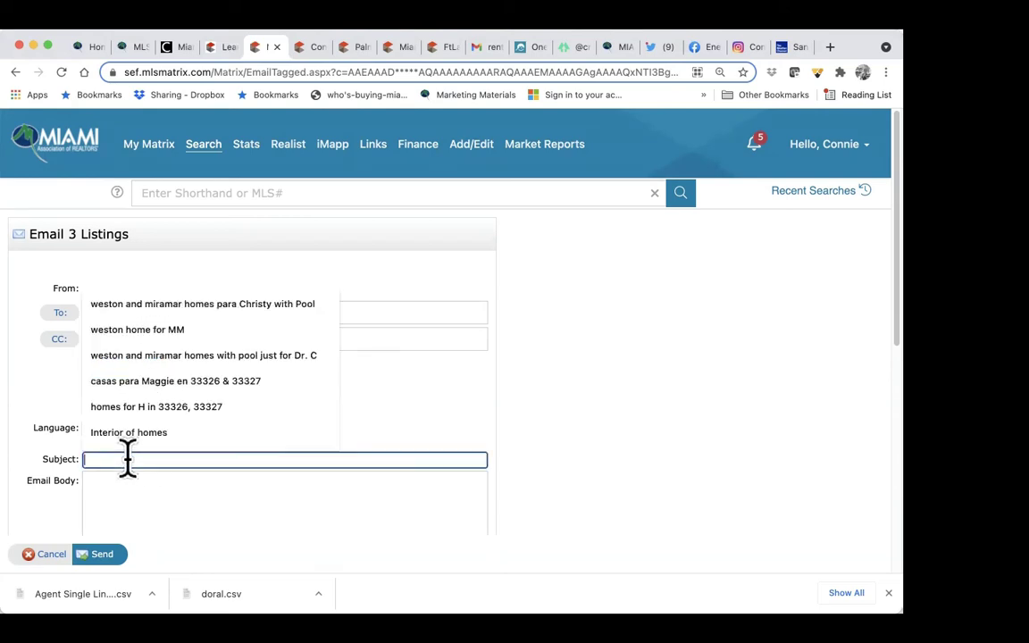
type("house close to cg")
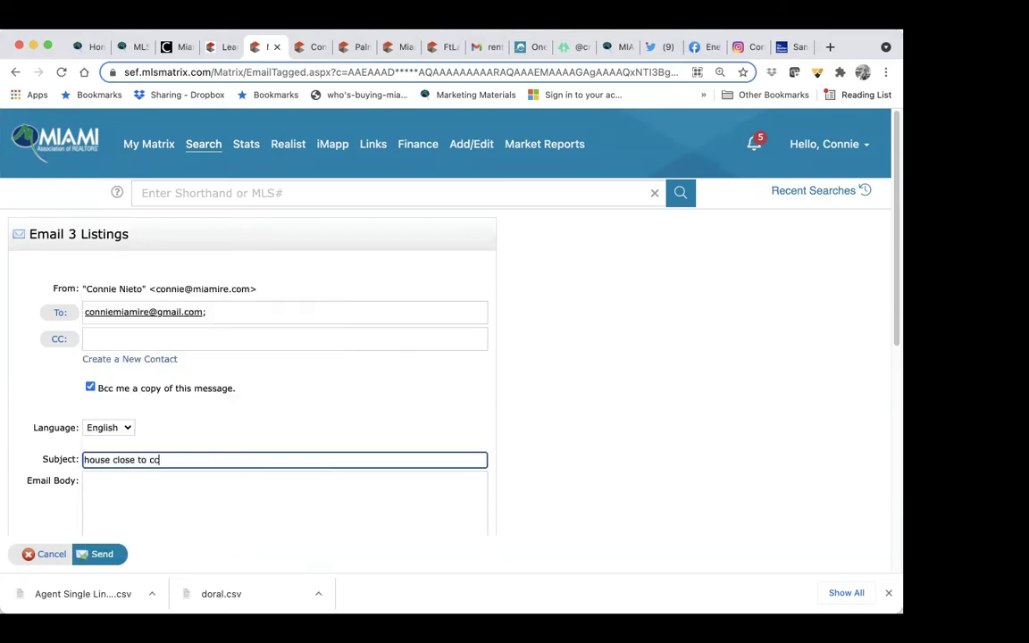
left_click(140, 483)
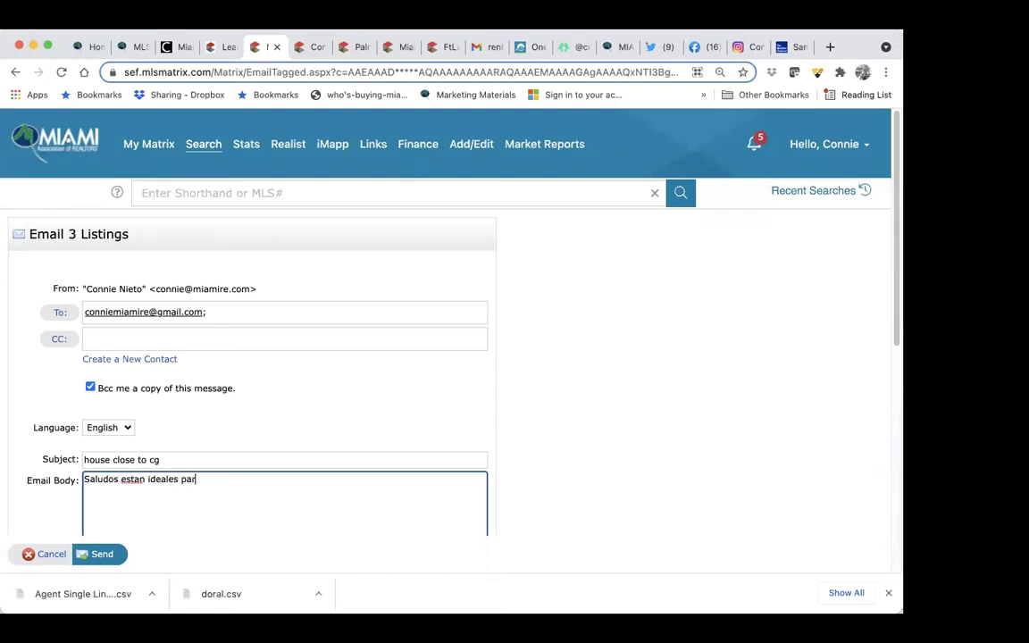
scroll(206, 494, "down", 8)
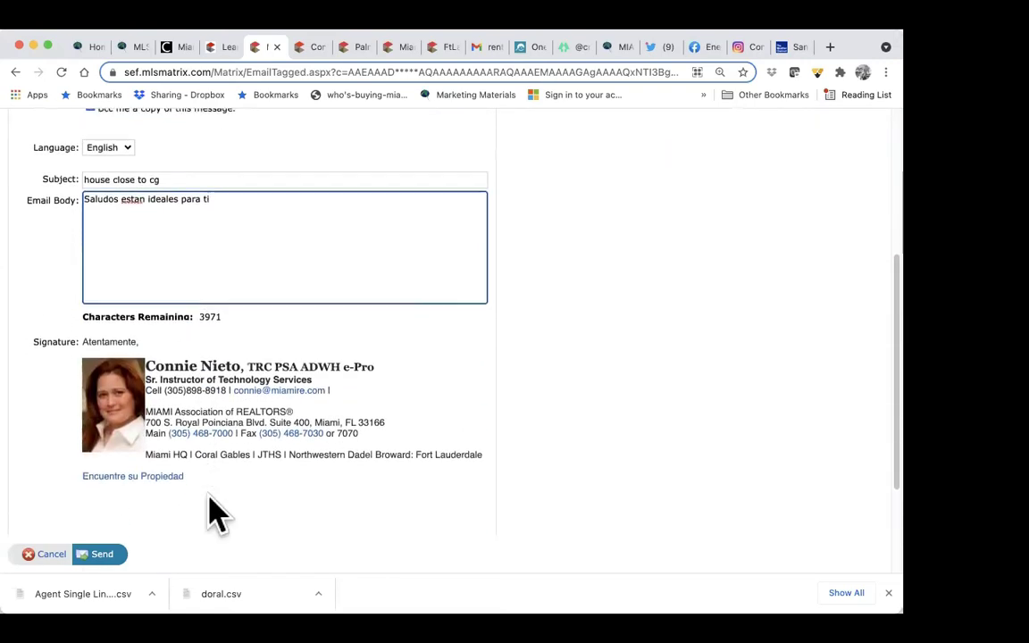
left_click(101, 537)
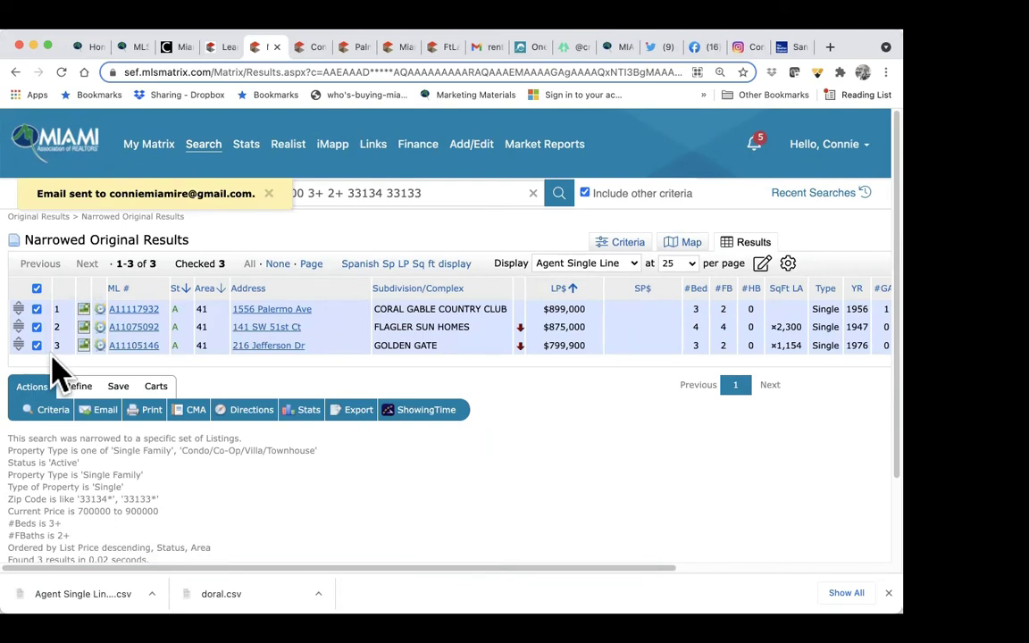
Step: Save the narrowed results as new search 'single family cg' attached to the client's contact
left_click(117, 389)
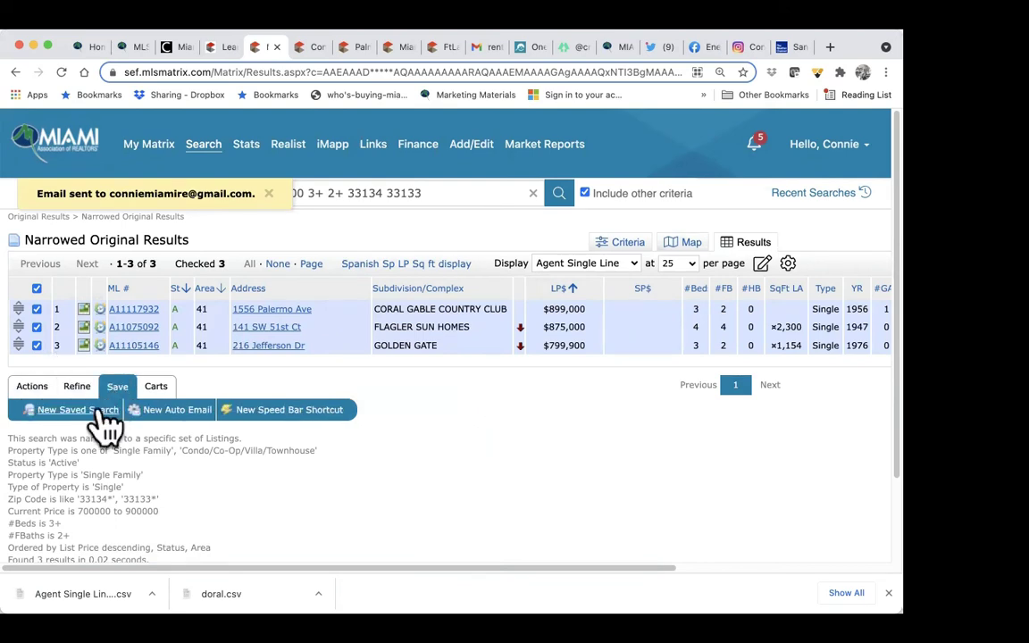
left_click(92, 416)
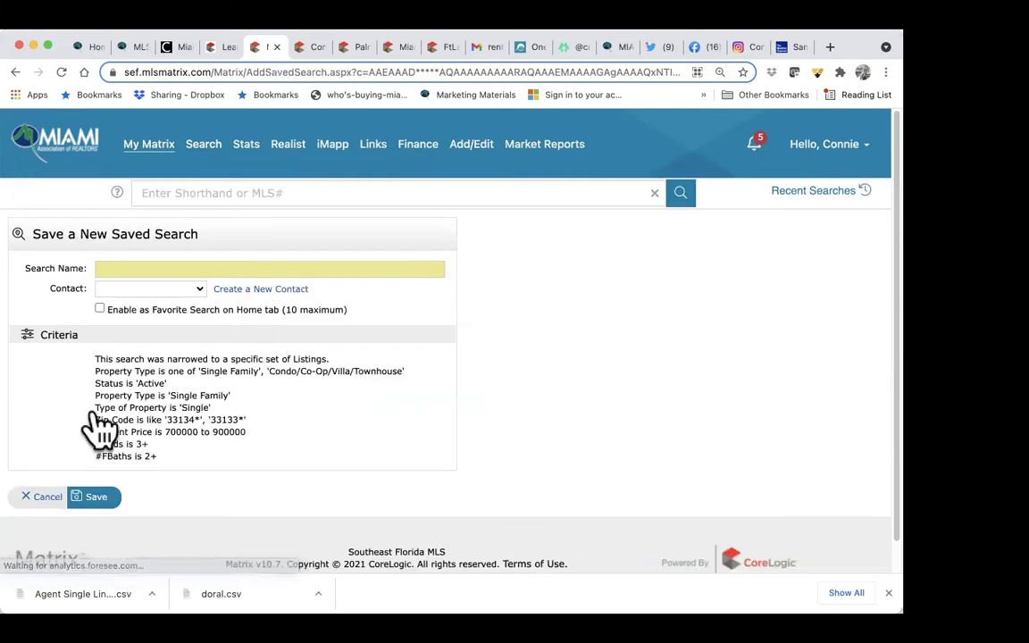
left_click(228, 268)
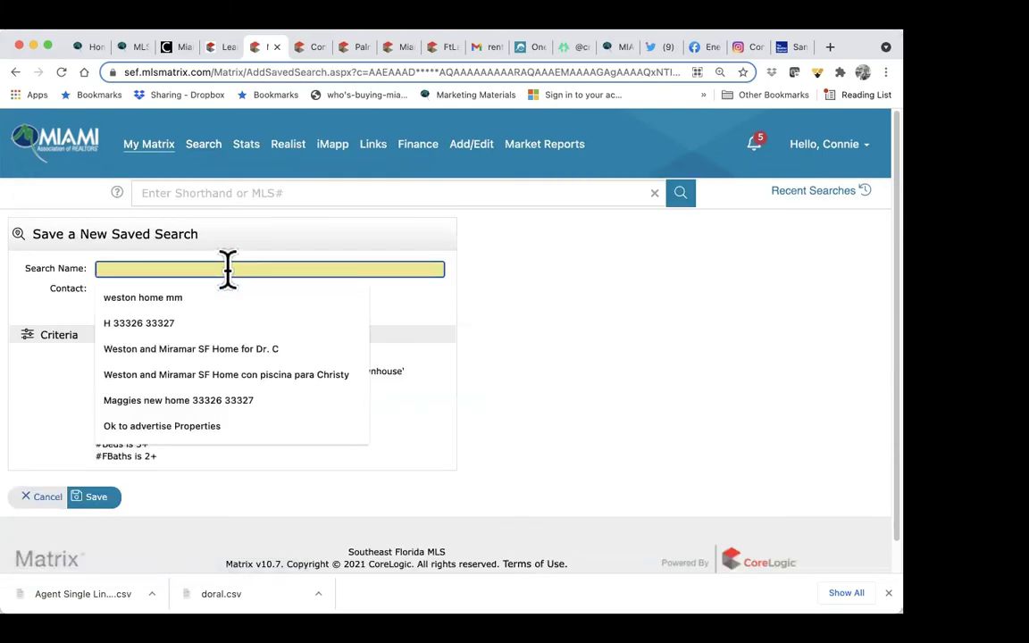
type("single family cg")
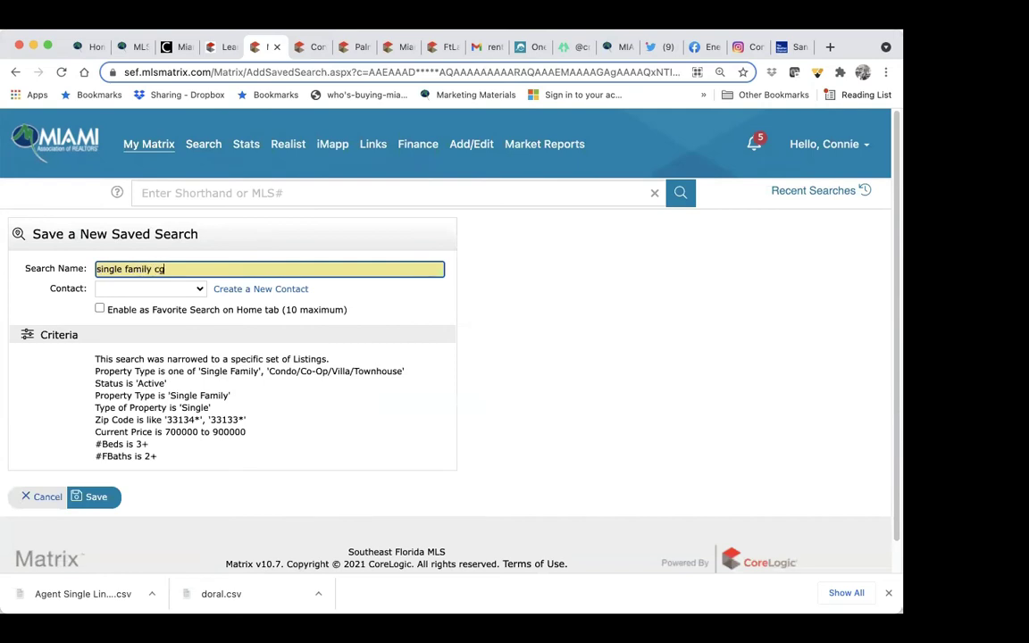
left_click(197, 288)
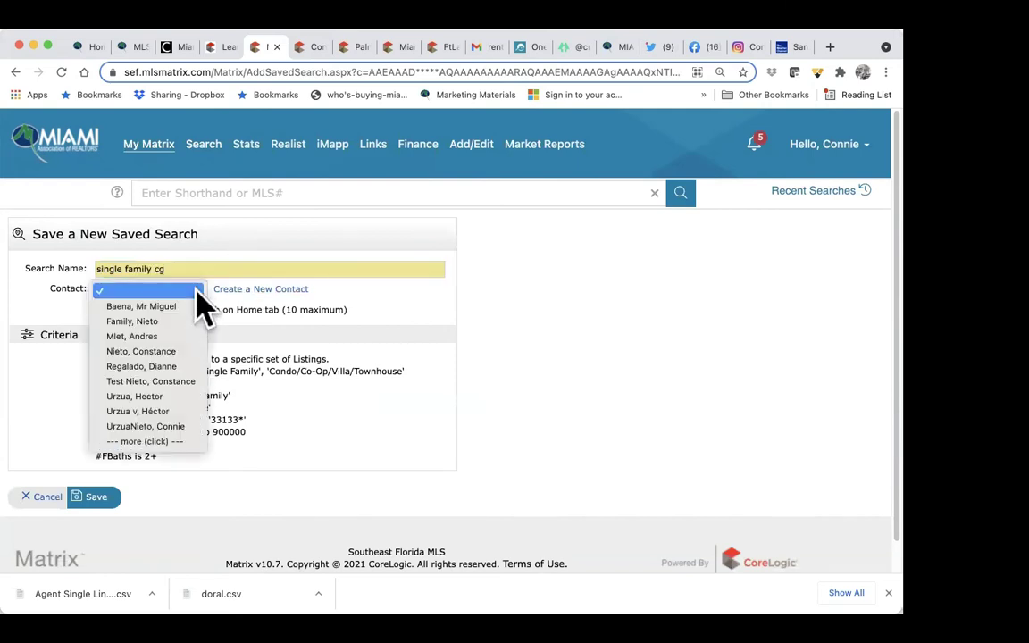
left_click(143, 351)
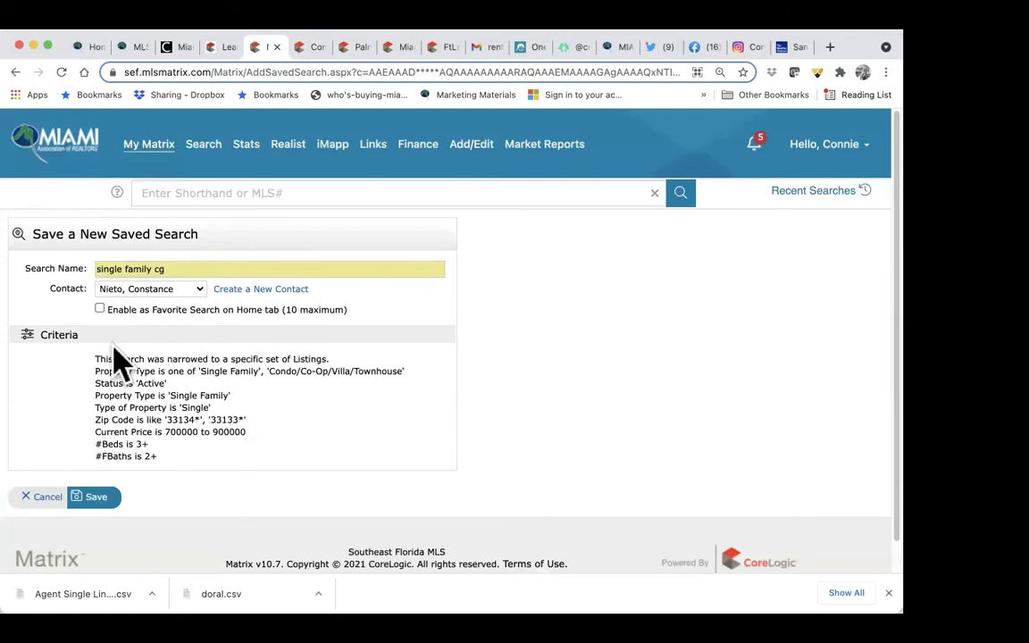
left_click(96, 499)
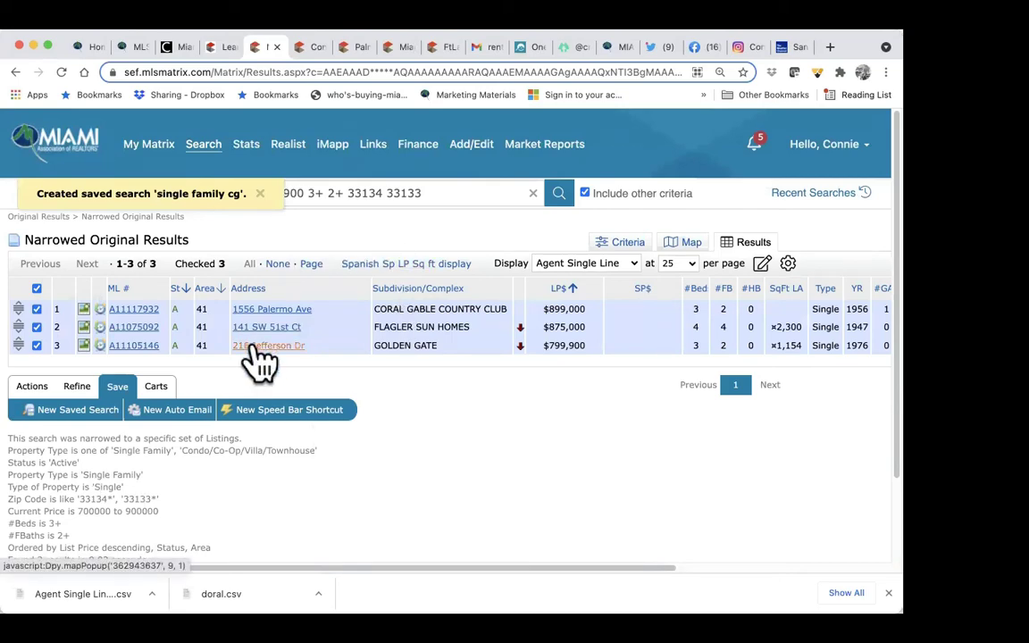
Step: Open the 'house close to cg' email in the Gmail inbox and view its listings in OneHome
left_click(490, 47)
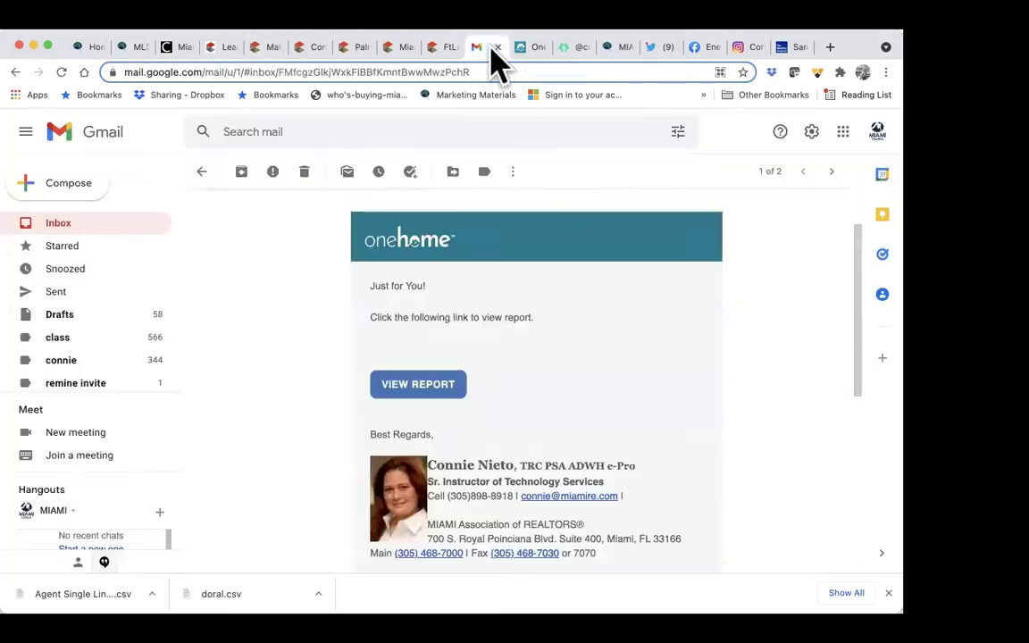
left_click(110, 229)
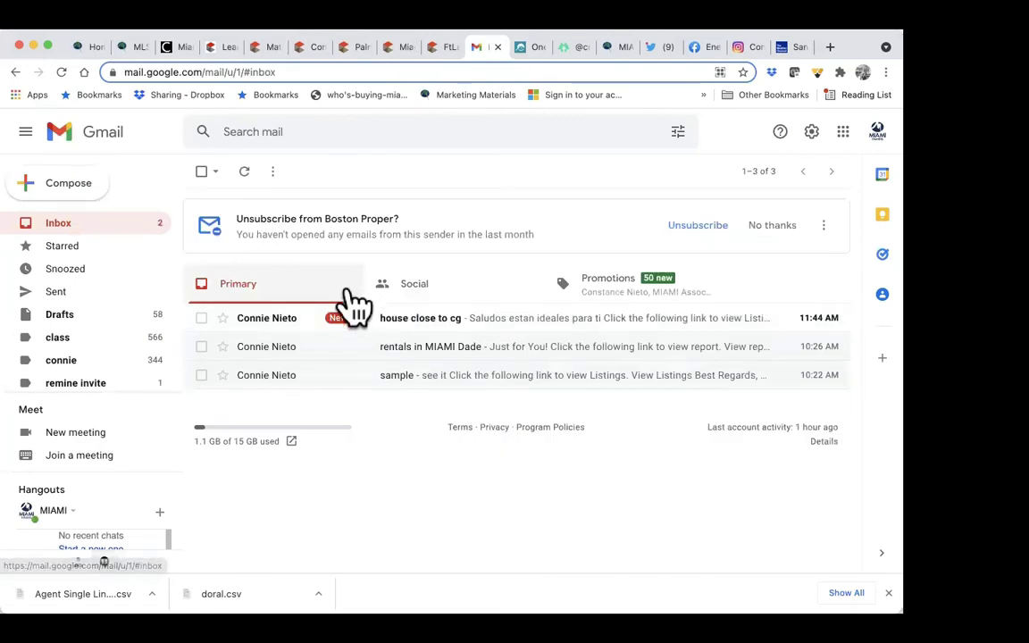
left_click(493, 323)
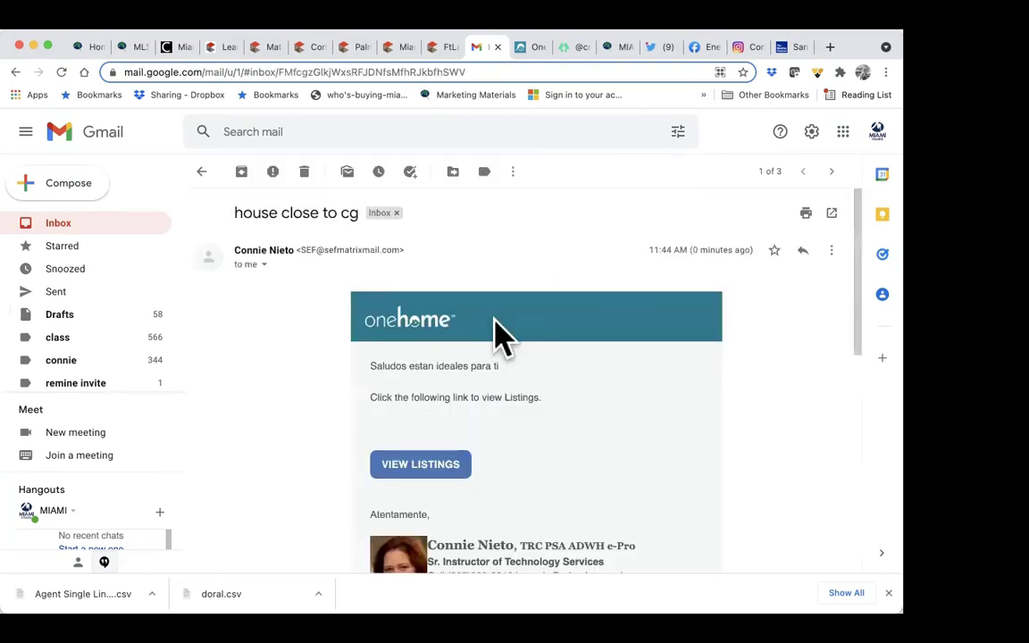
scroll(571, 384, "down", 2)
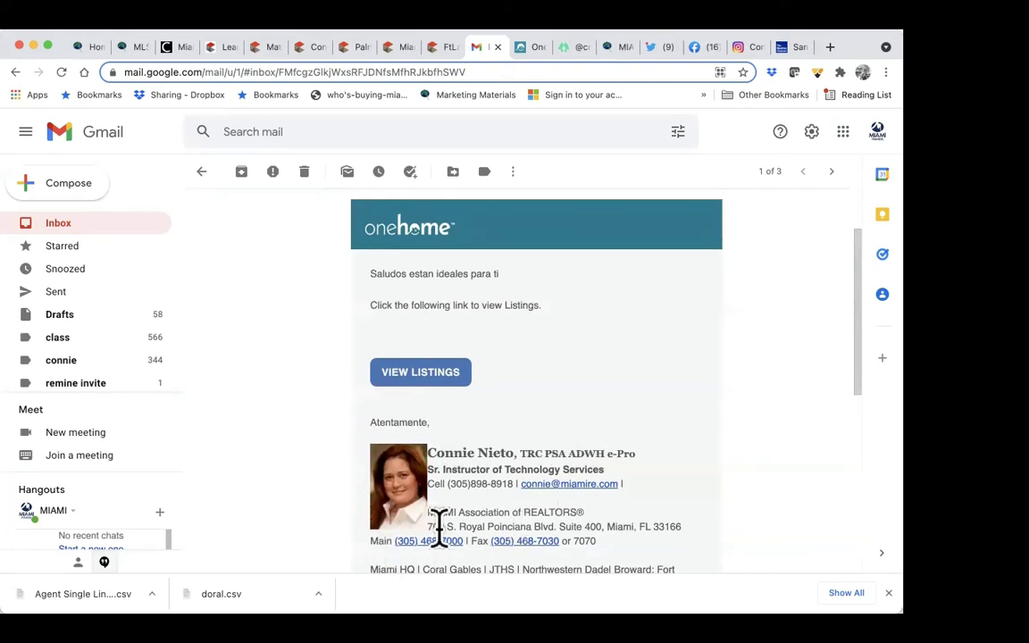
left_click(429, 381)
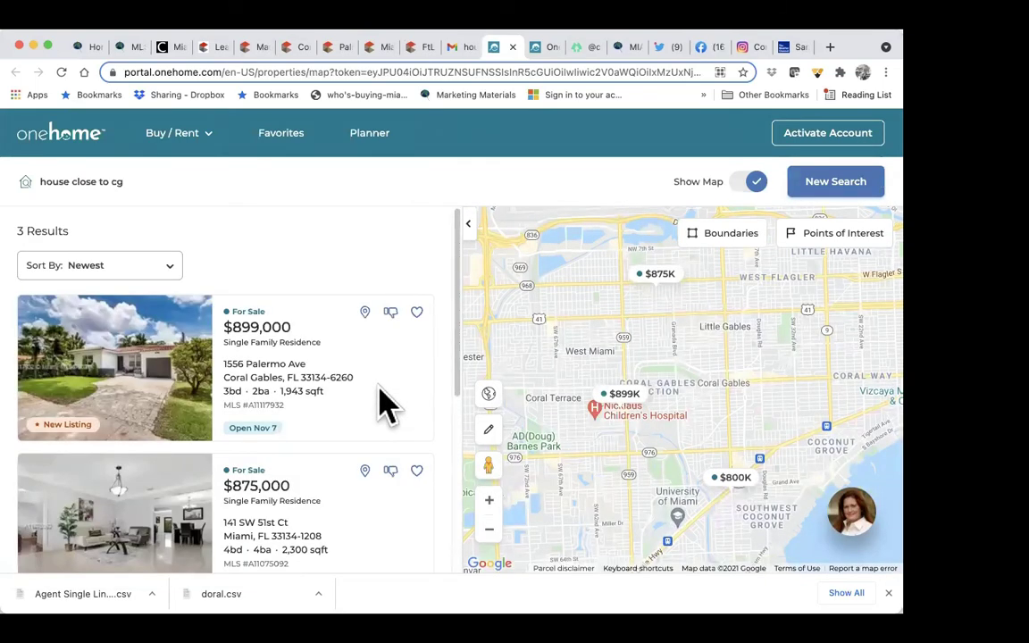
Step: Scroll through the three OneHome listings, then return to the Matrix MLS tab
scroll(384, 406, "down", 4)
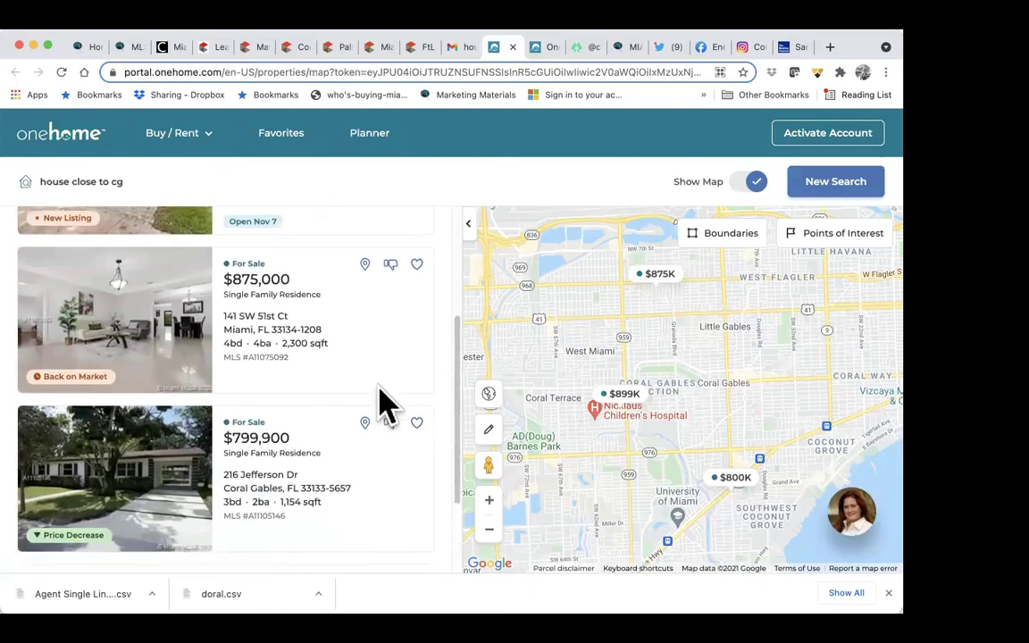
scroll(384, 406, "up", 4)
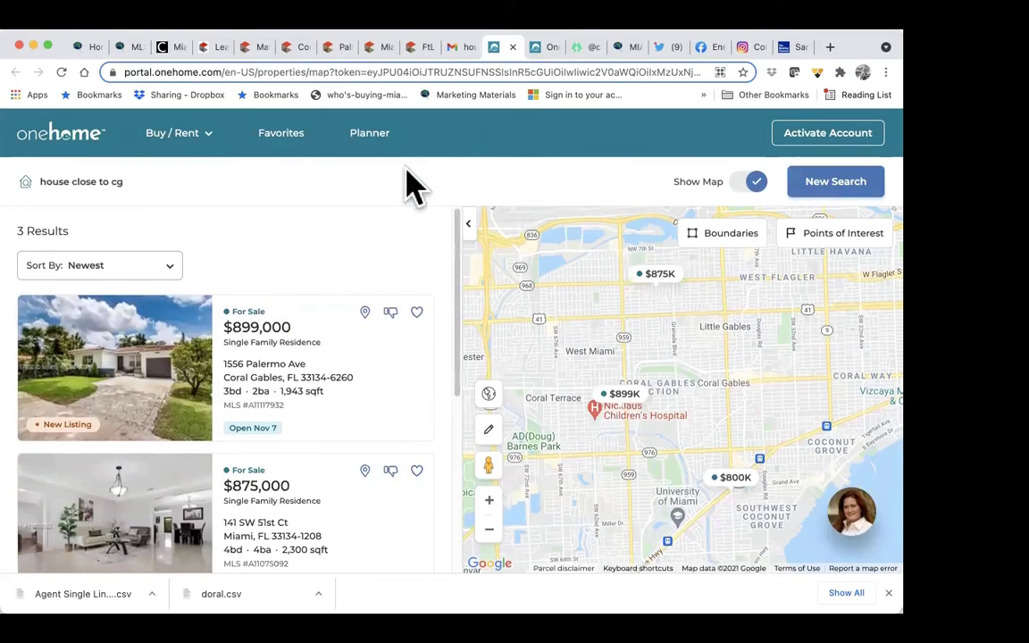
left_click(255, 49)
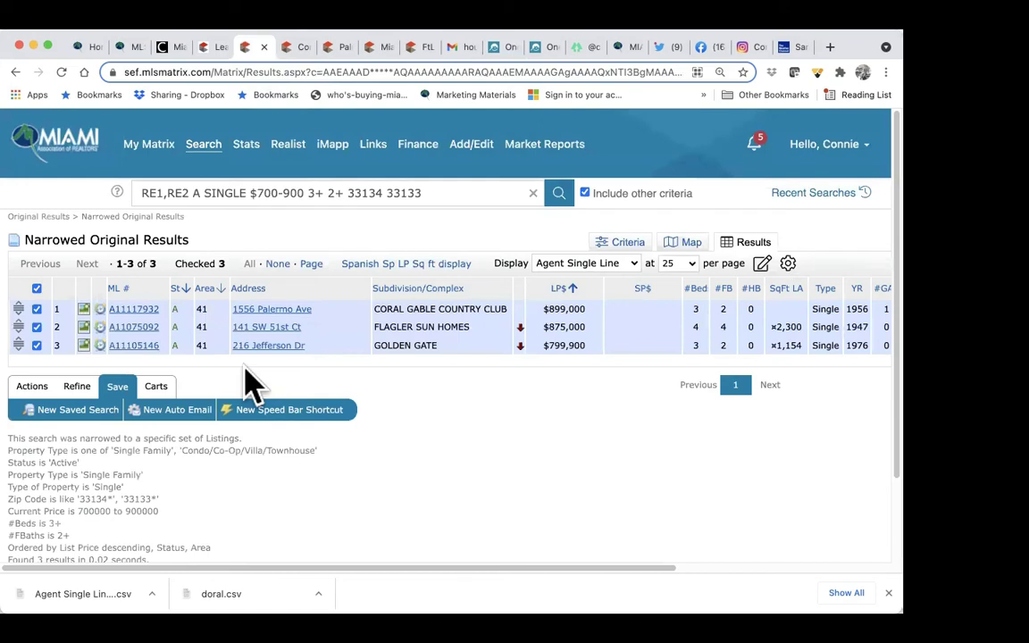
Step: Start an RNT Res Rental search priced 1500-2000 in Miami-Dade County
mouse_move(207, 152)
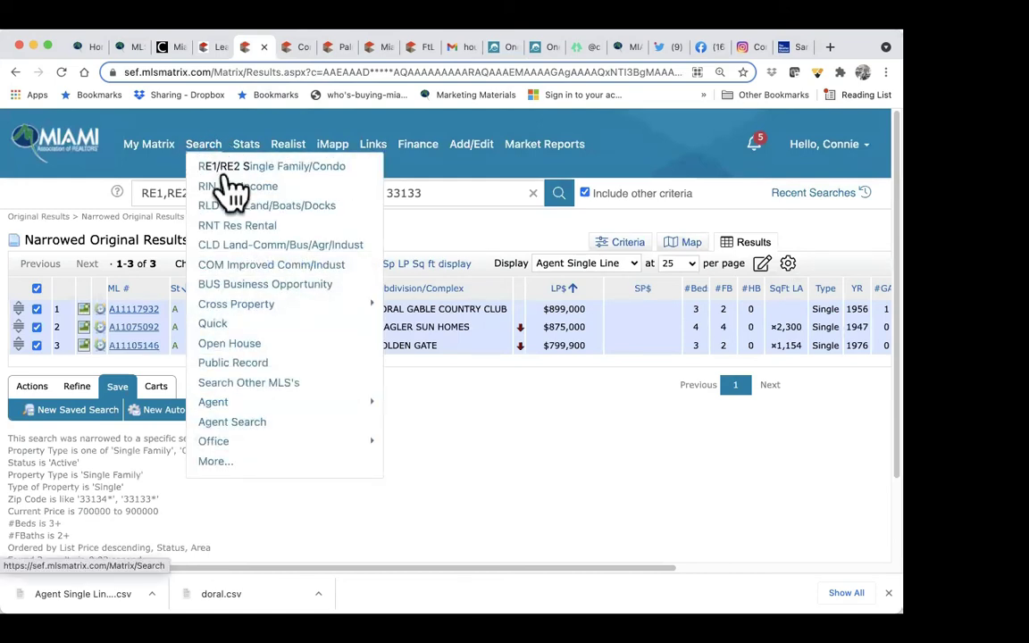
left_click(247, 232)
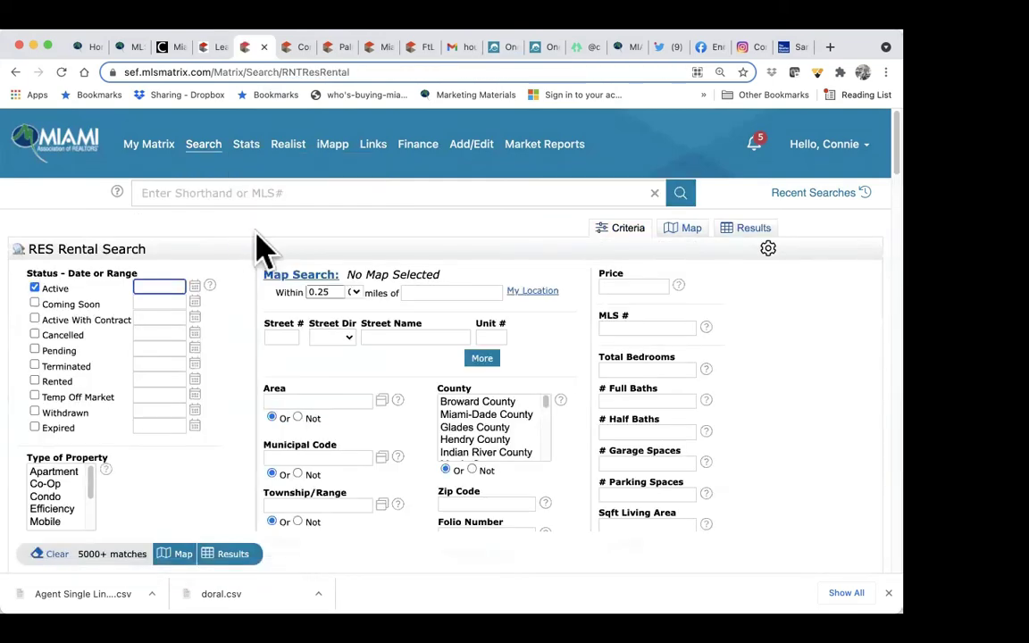
left_click(631, 286)
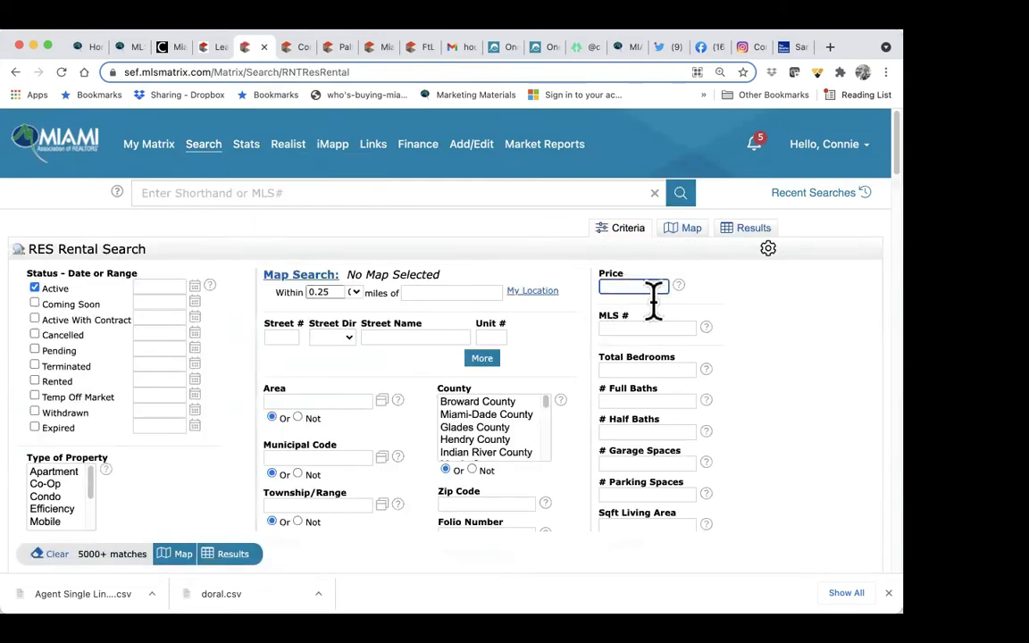
type("1500-2000")
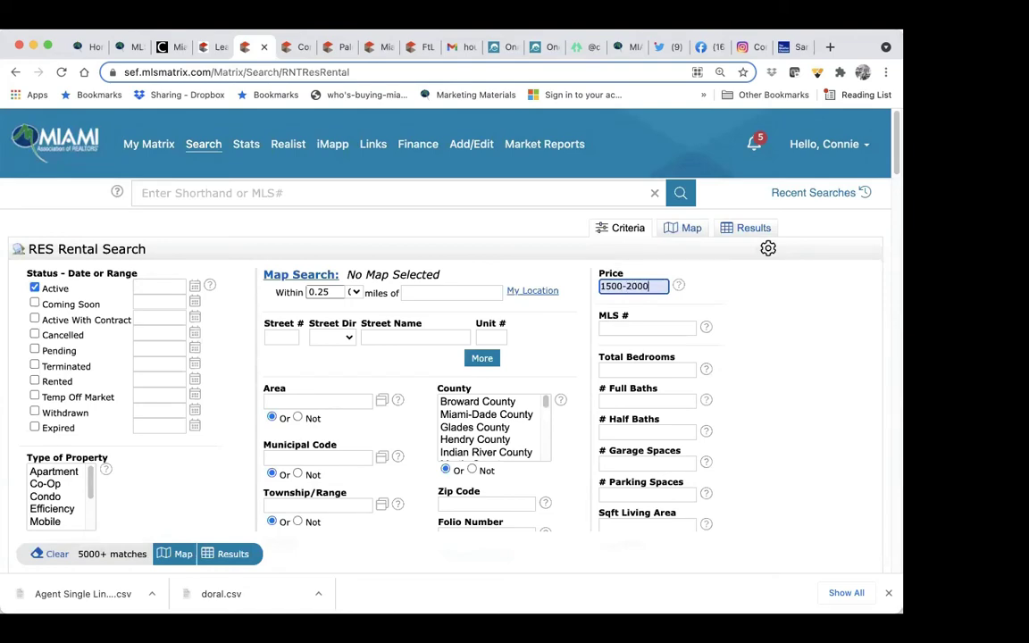
scroll(596, 366, "down", 2)
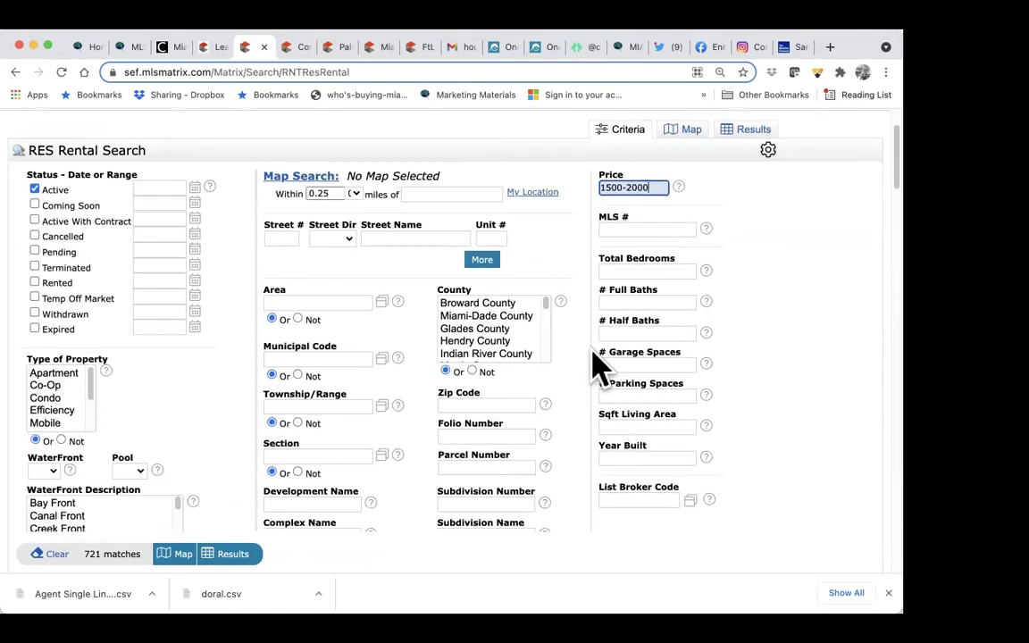
left_click(506, 318)
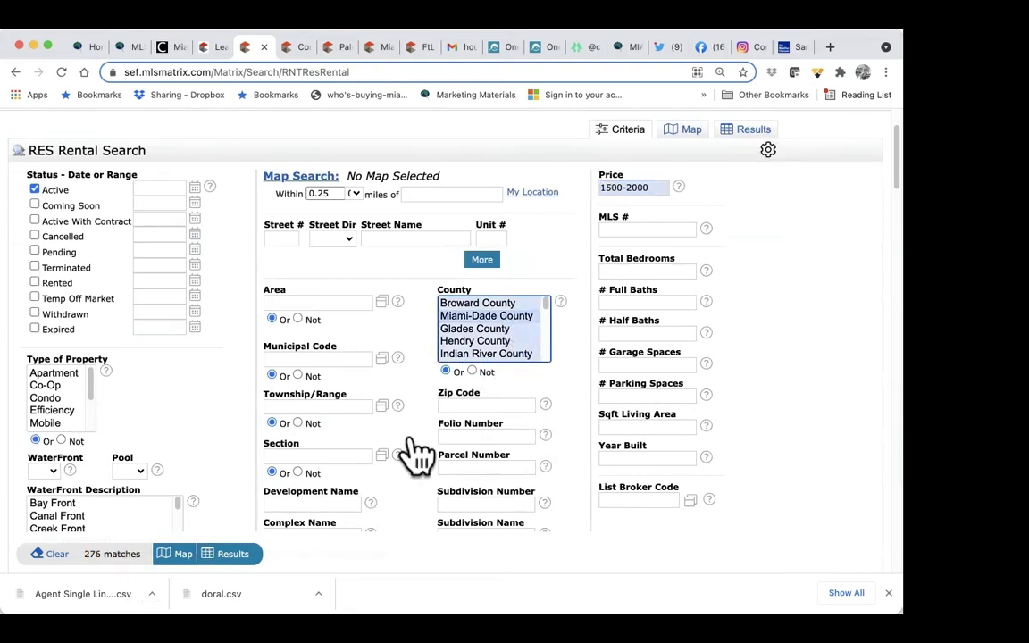
Step: Require 3+ total bedrooms and 2+ full baths
left_click(642, 270)
type("3")
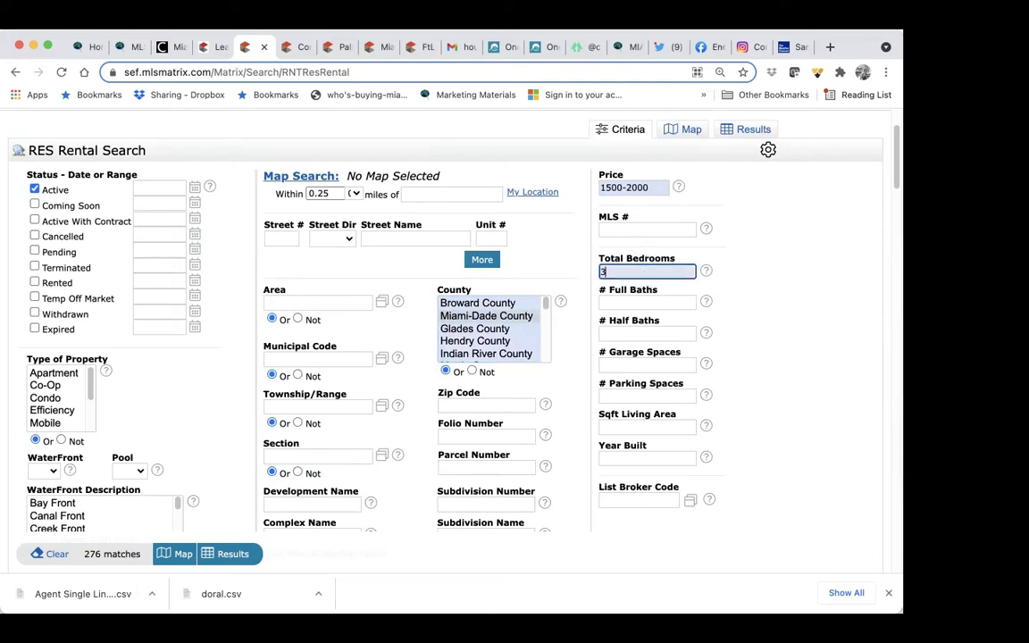
type("+")
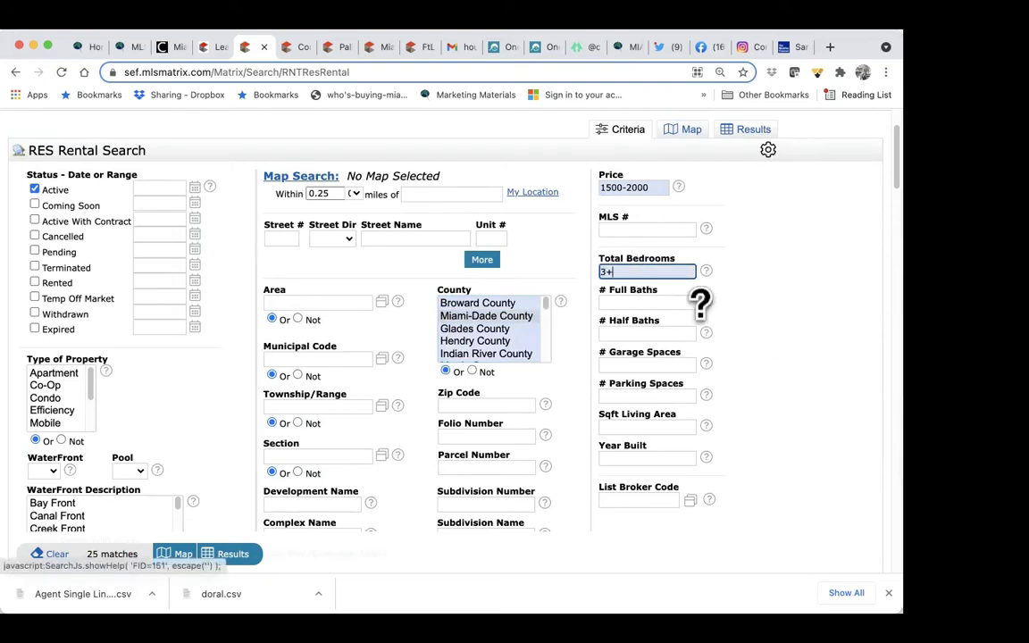
left_click(670, 303)
type("2+")
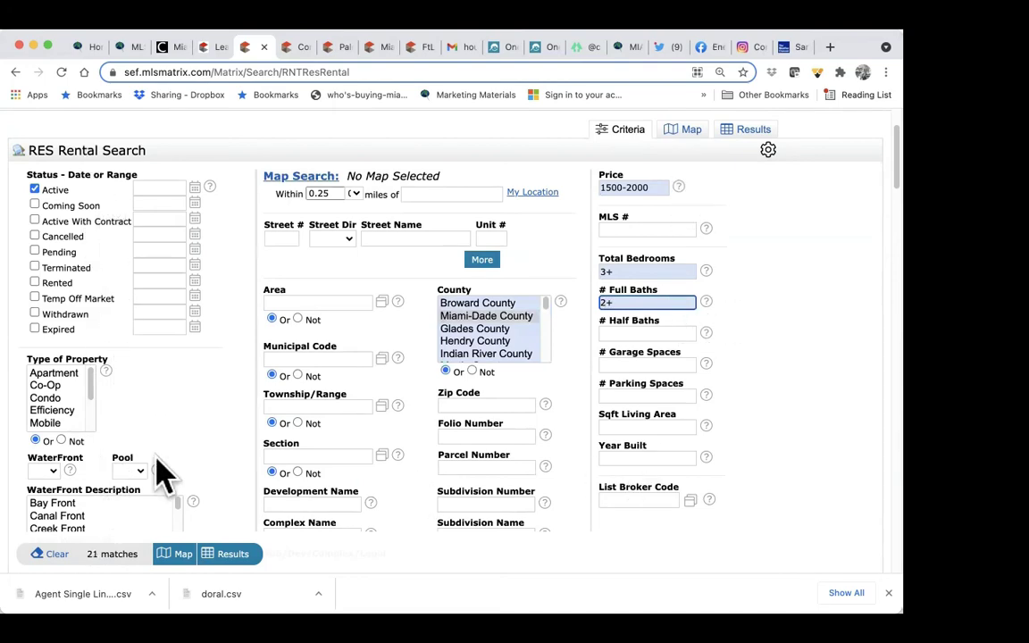
scroll(116, 487, "down", 3)
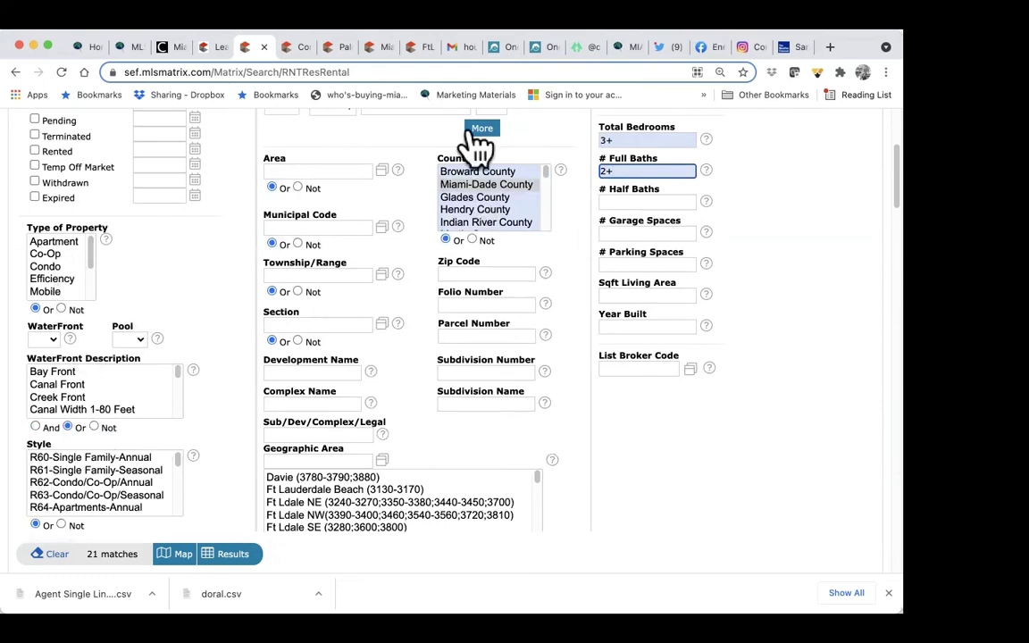
scroll(360, 218, "up", 3)
scroll(362, 202, "down", 7)
scroll(427, 339, "down", 3)
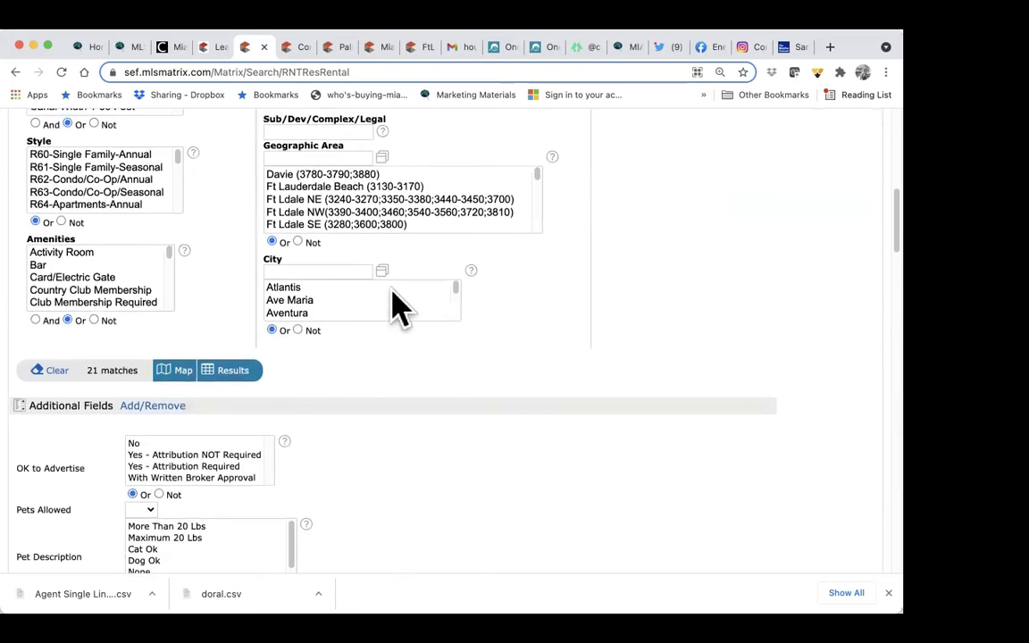
scroll(712, 237, "up", 7)
scroll(711, 237, "up", 3)
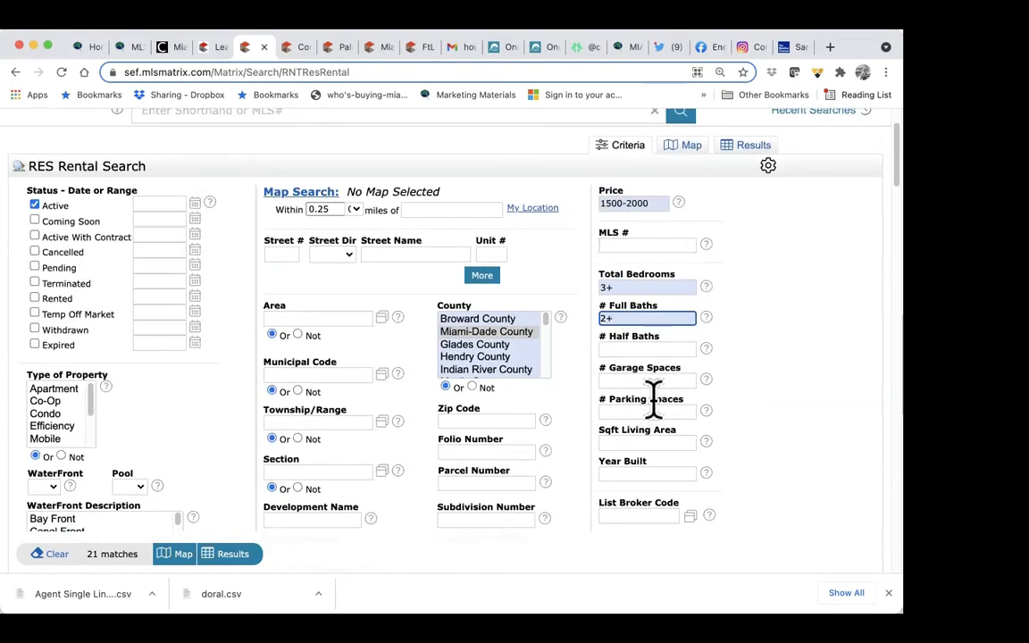
scroll(655, 399, "down", 10)
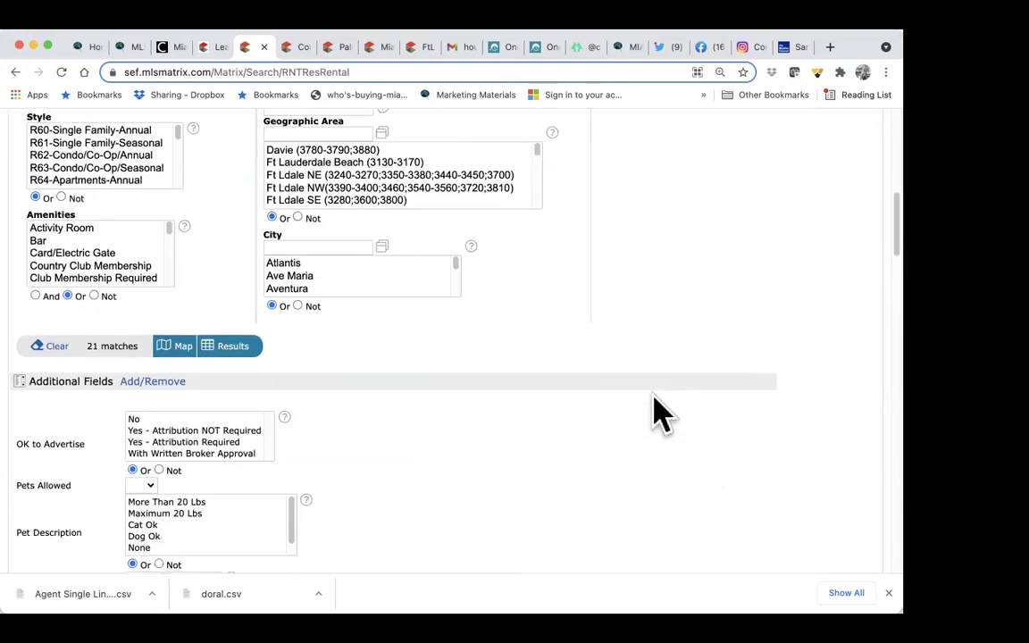
scroll(62, 451, "down", 2)
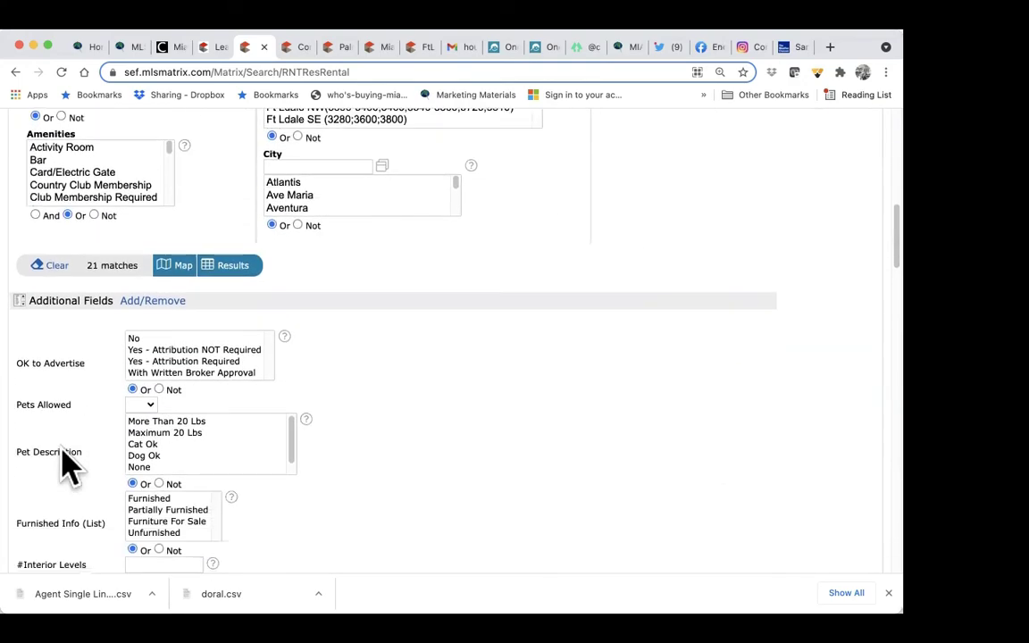
scroll(63, 404, "down", 4)
scroll(62, 403, "down", 5)
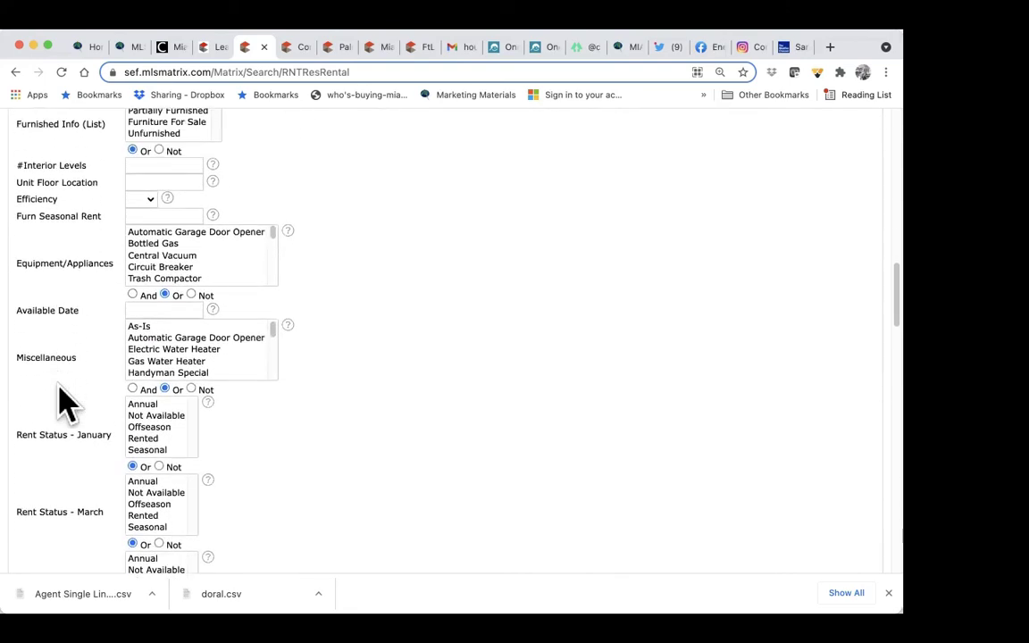
scroll(98, 456, "down", 2)
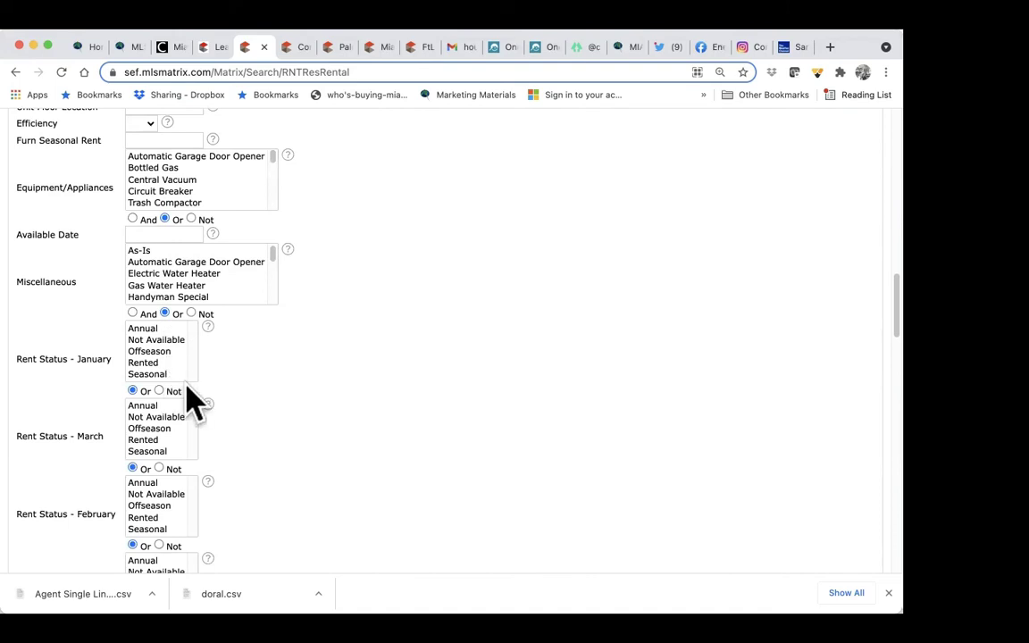
scroll(238, 478, "down", 8)
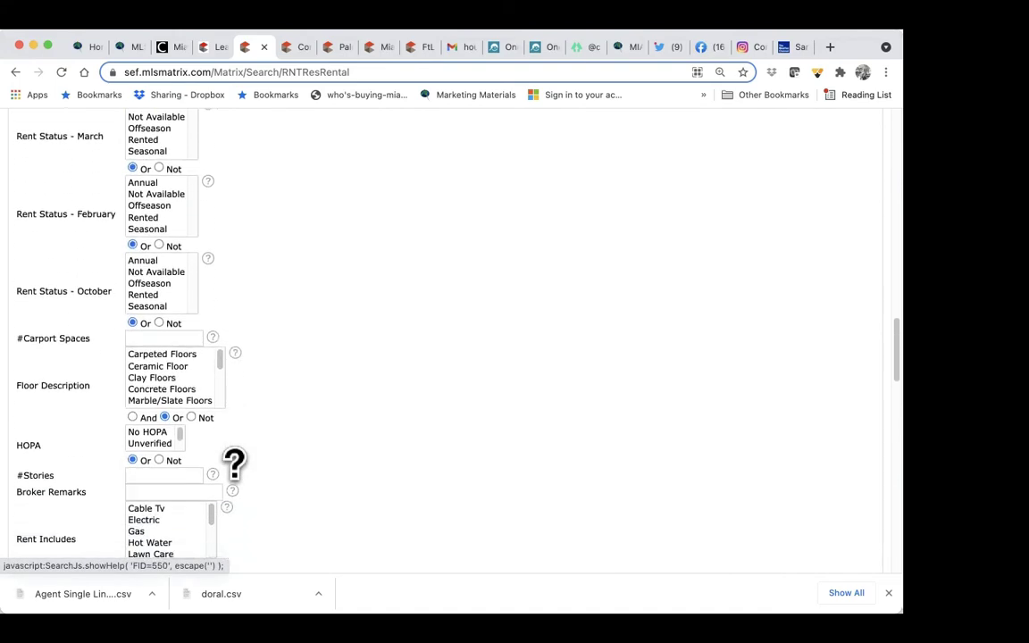
scroll(234, 463, "down", 1)
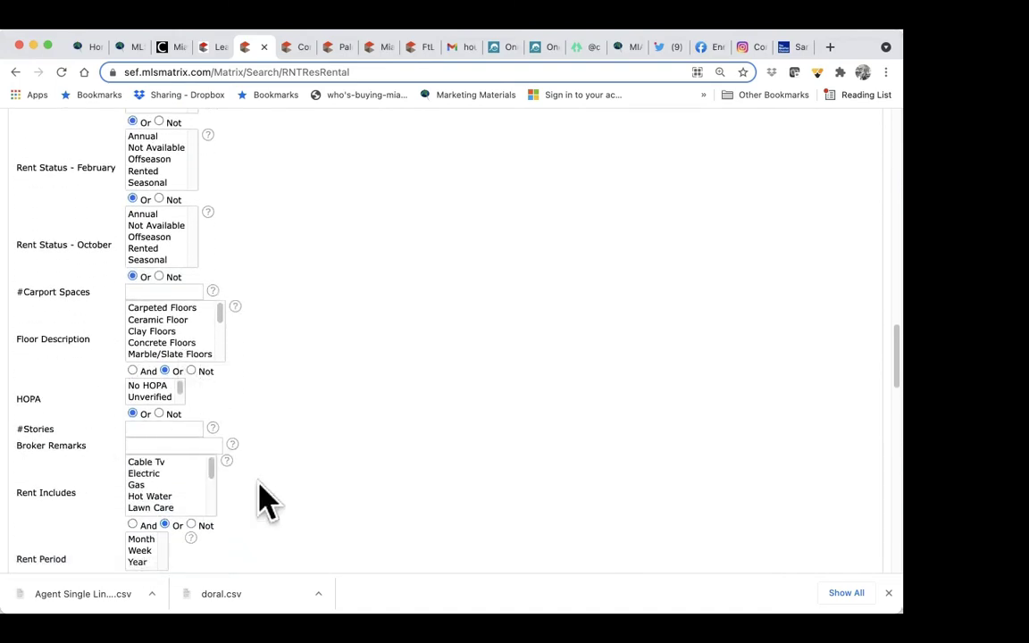
scroll(265, 498, "down", 7)
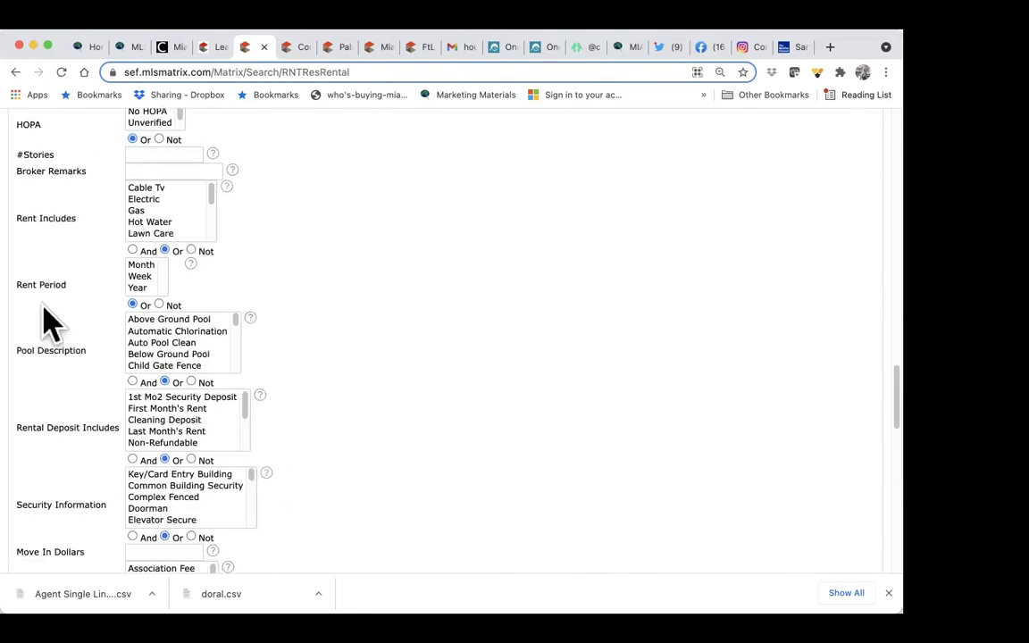
scroll(317, 409, "down", 3)
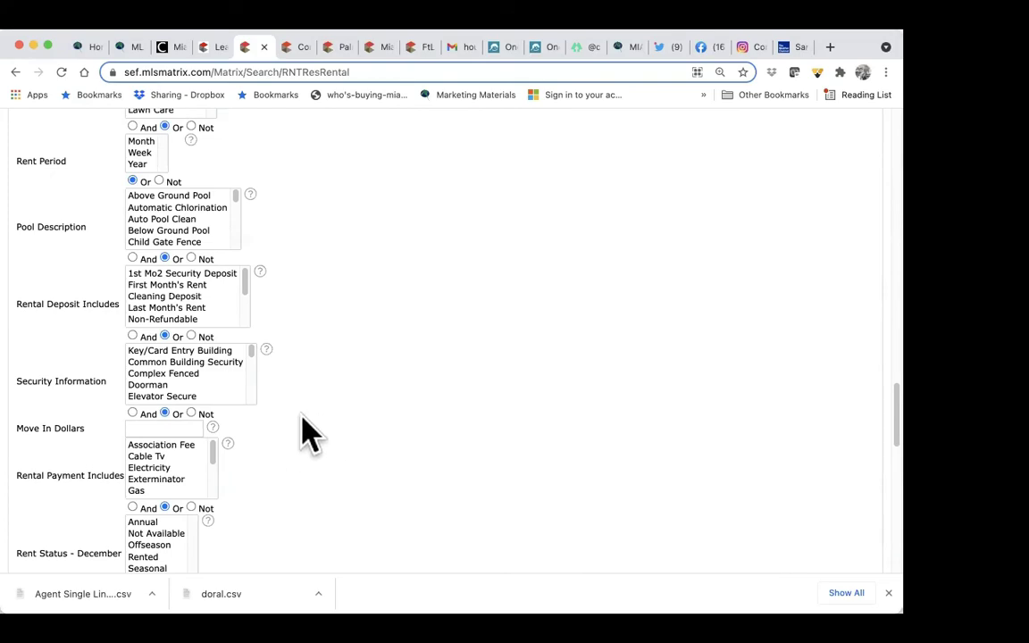
scroll(306, 328, "down", 5)
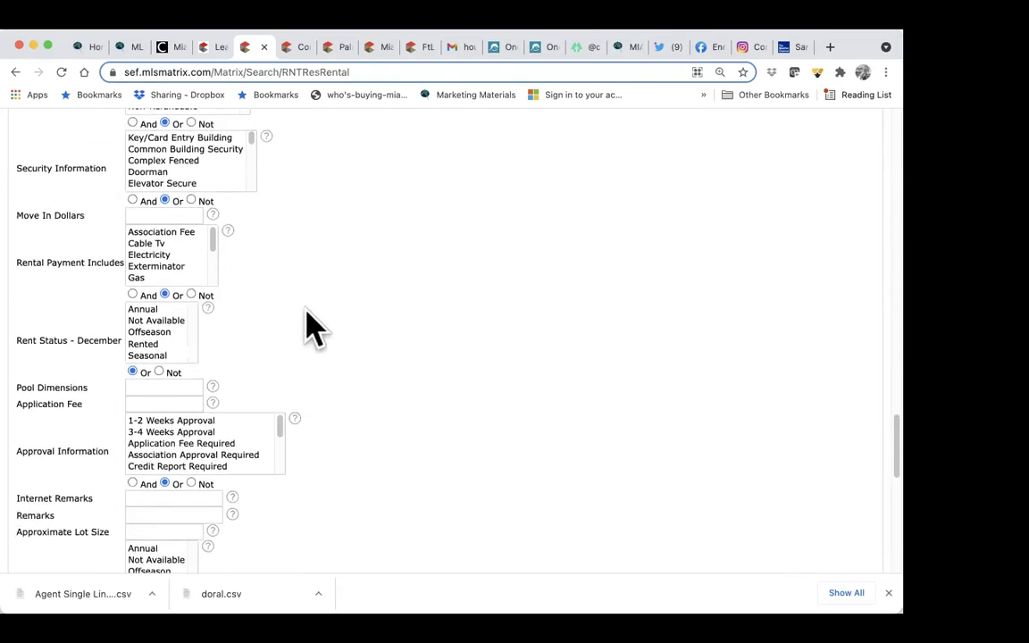
scroll(308, 323, "up", 15)
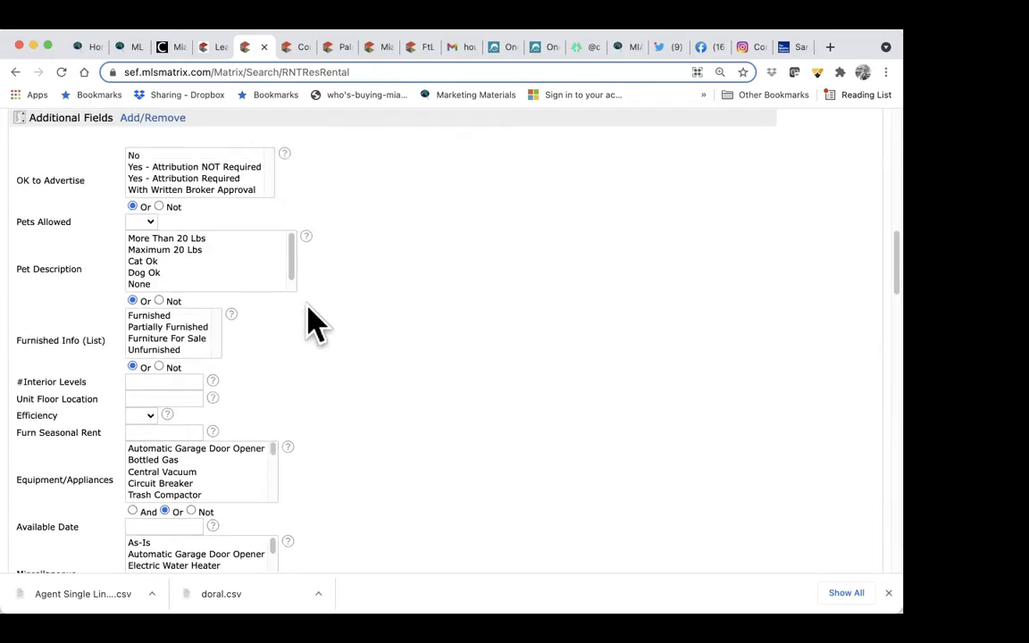
scroll(308, 323, "up", 6)
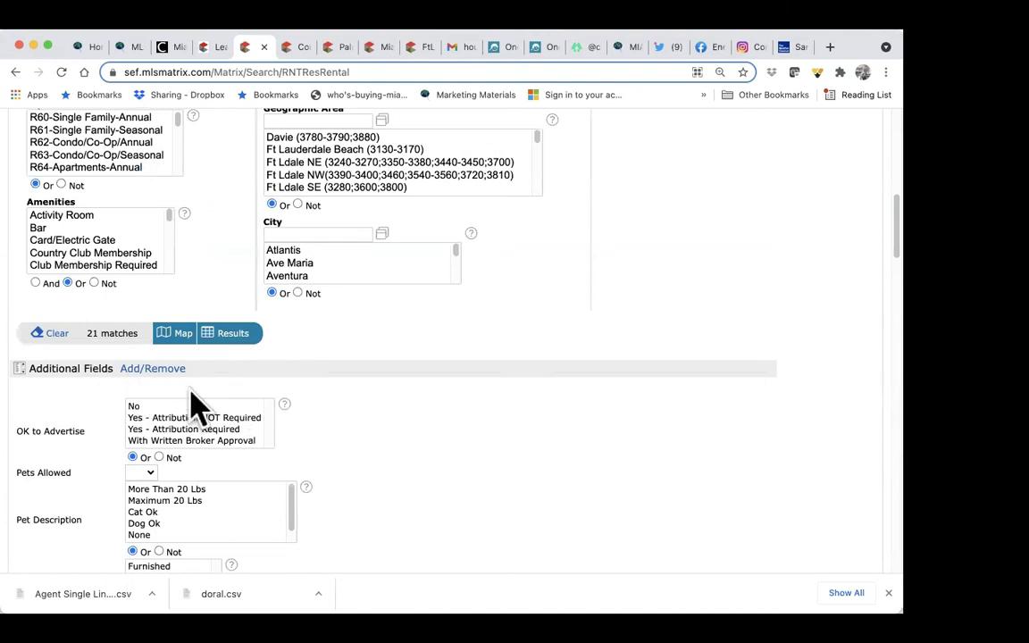
Step: Set Pets Allowed to Yes, then try several Pet Description options and clear them, leaving 9 matches
left_click(143, 472)
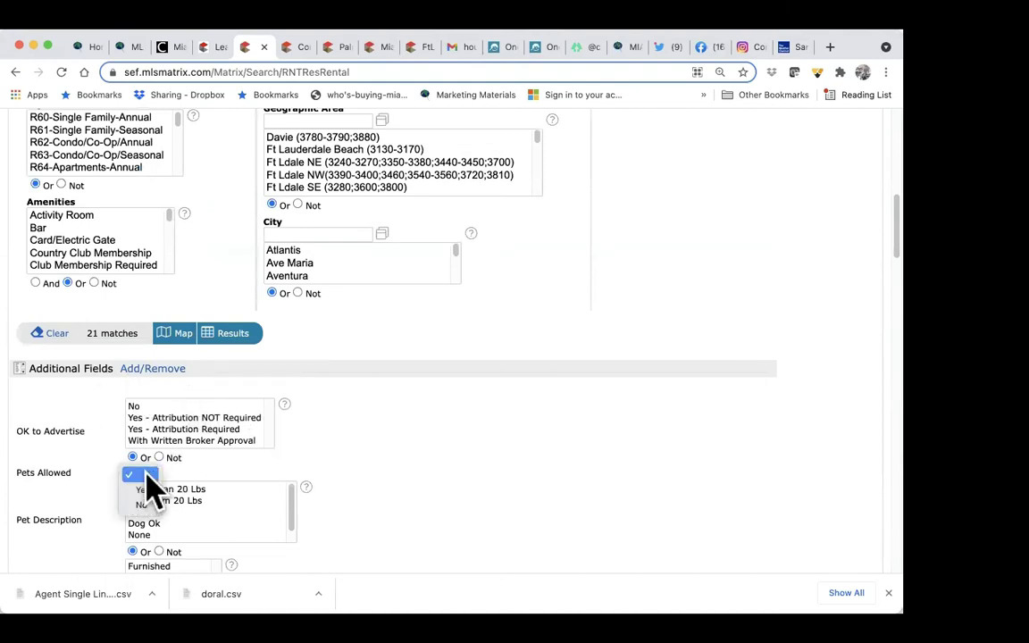
left_click(143, 490)
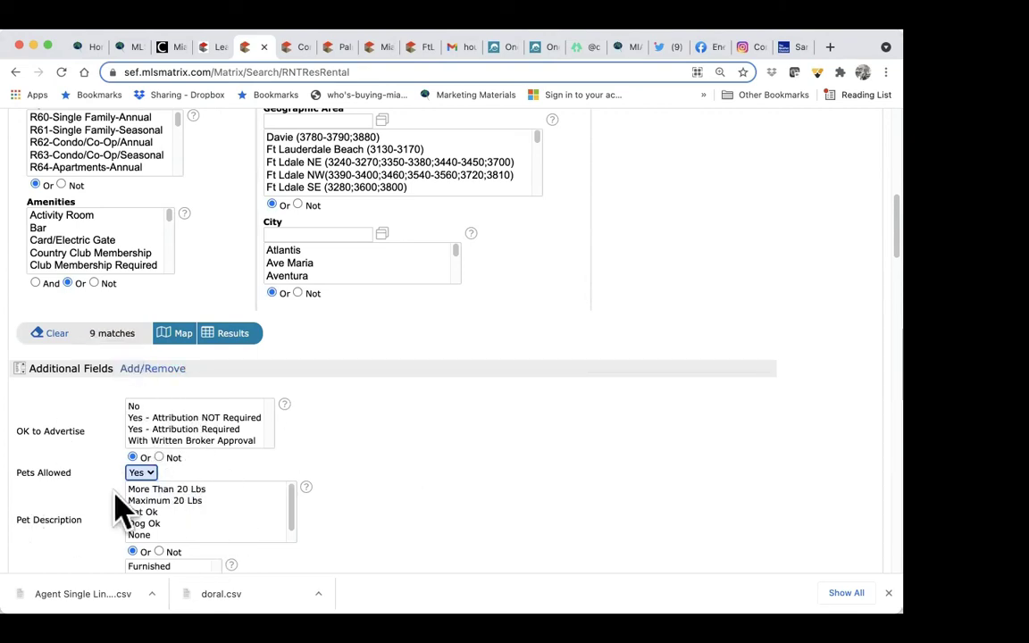
left_click(166, 504)
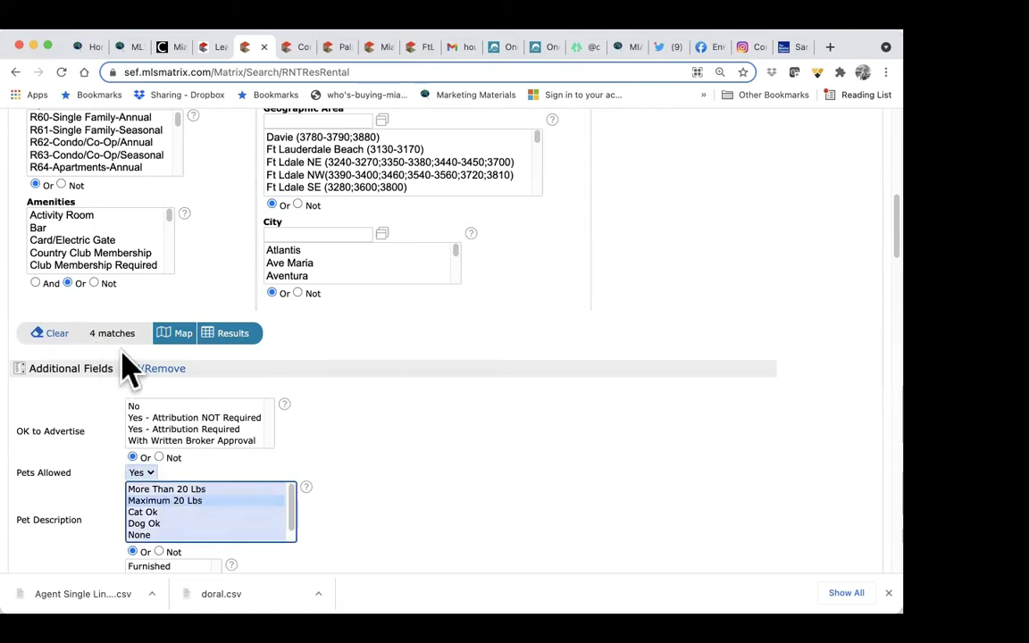
left_click(168, 491)
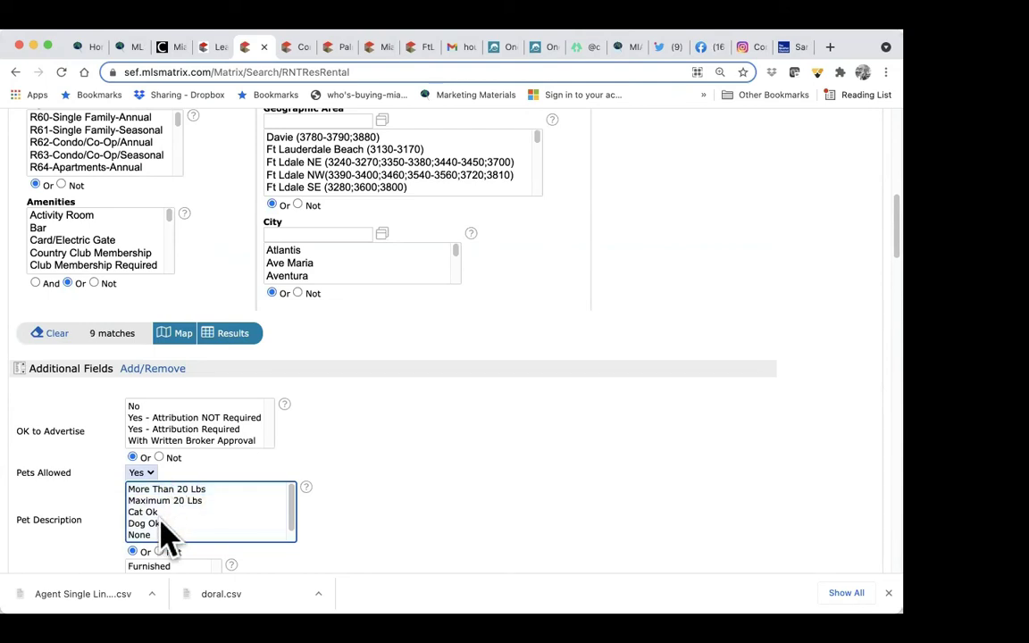
left_click(164, 524)
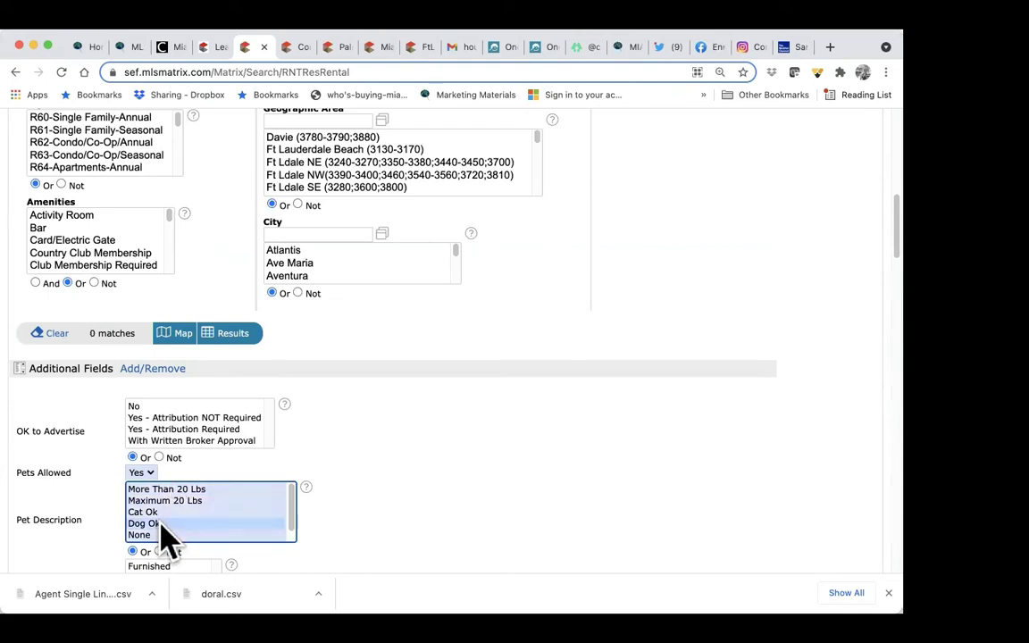
left_click(152, 515)
left_click(161, 525)
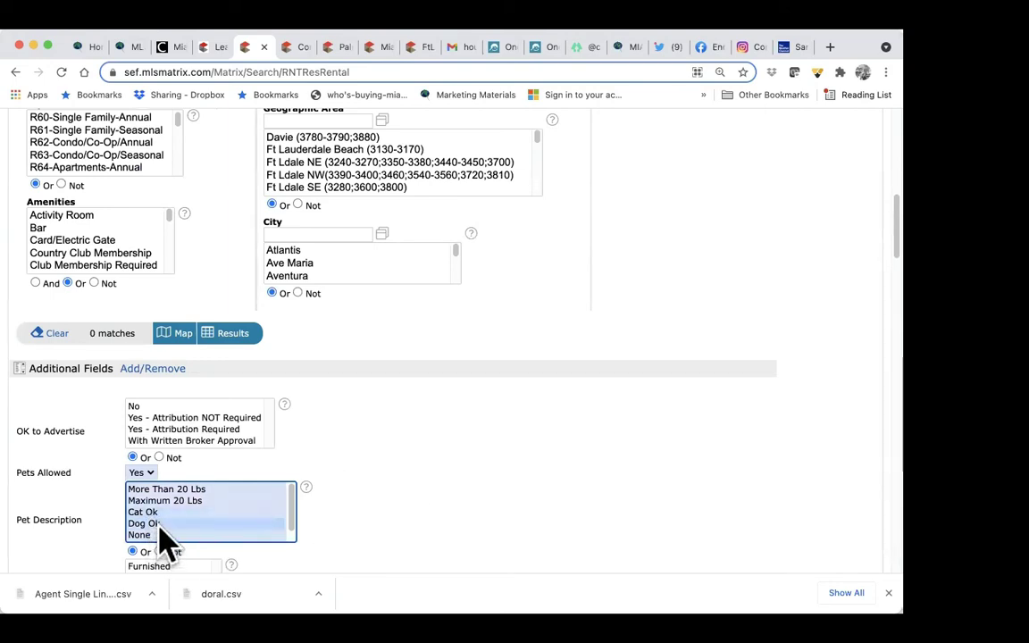
left_click(158, 534)
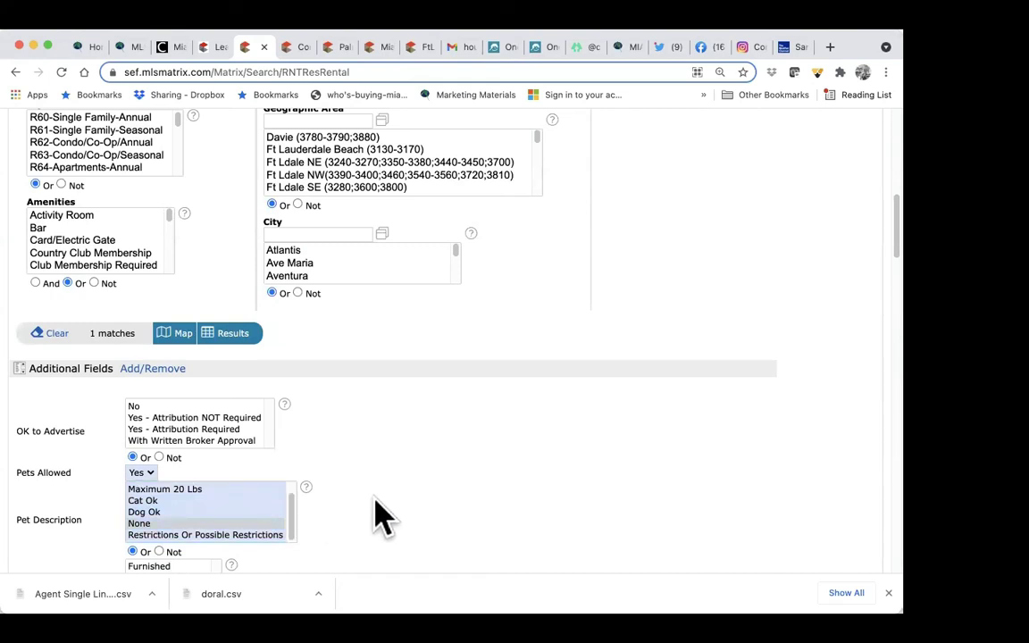
left_click(223, 523, "super")
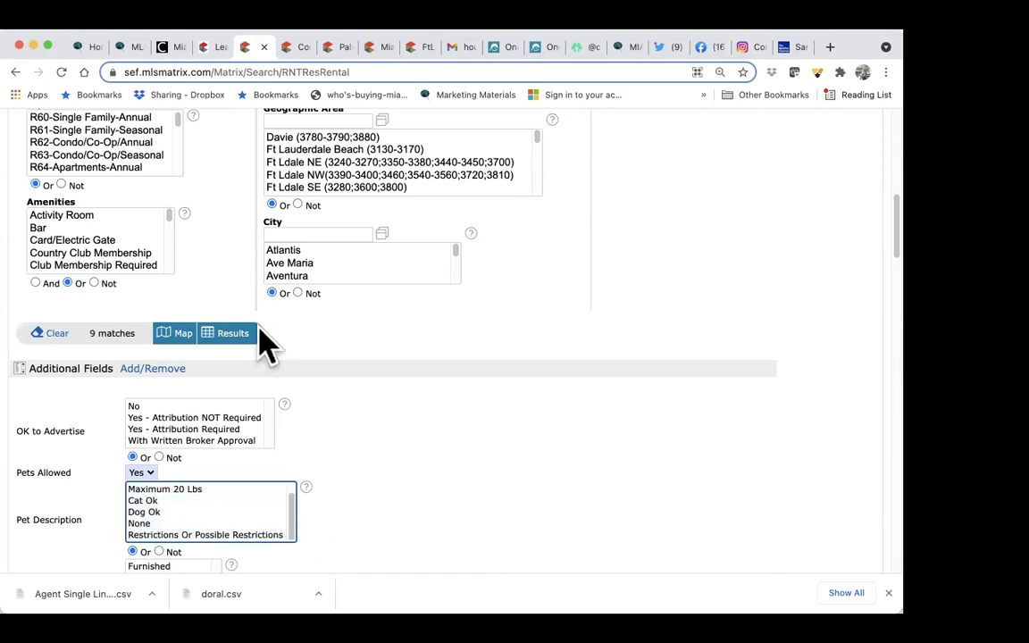
scroll(466, 406, "up", 10)
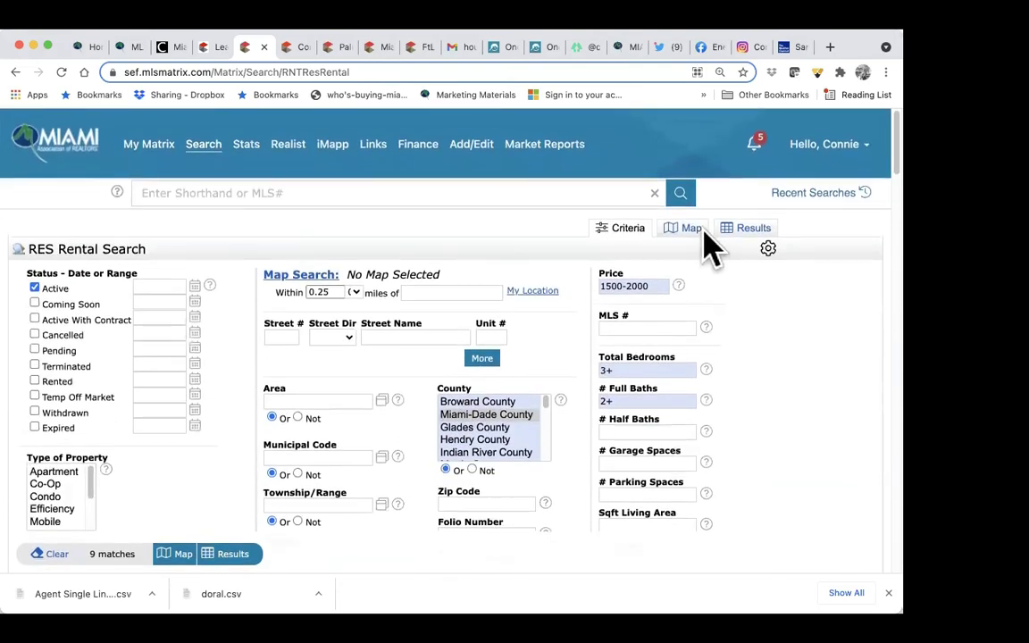
Step: Draw a rectangle around Miami on the rentals map and list the 9 matches in a grid
left_click(693, 229)
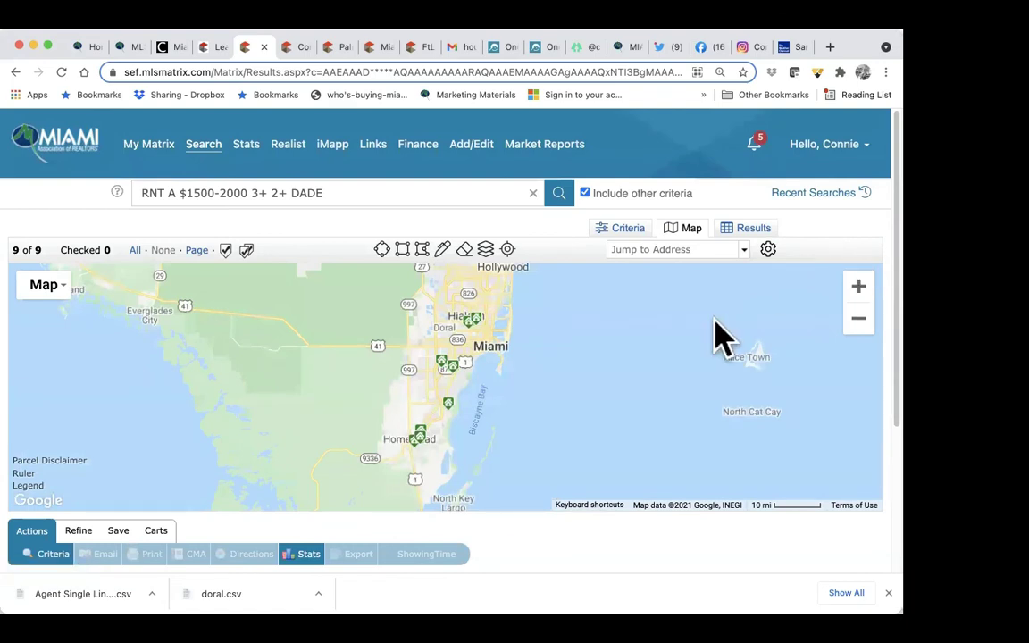
left_click(403, 251)
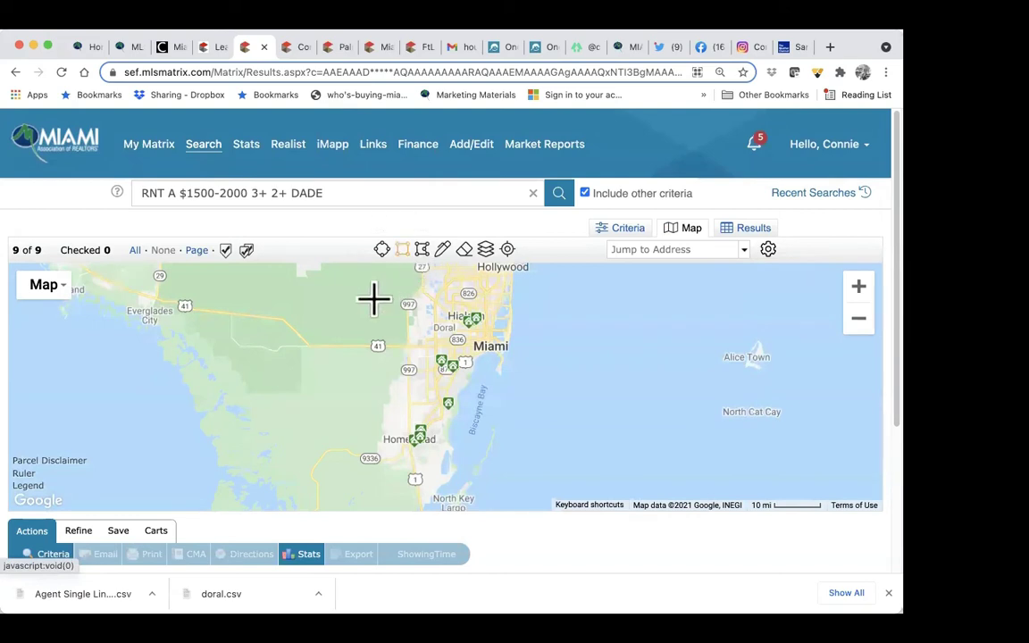
left_click_drag(358, 295, 605, 458)
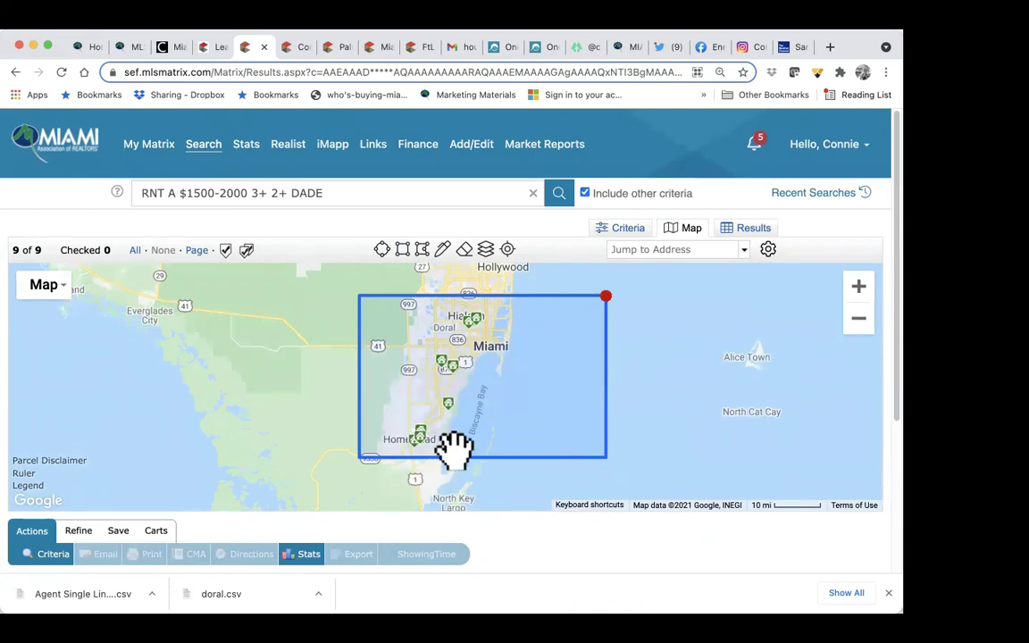
left_click(752, 230)
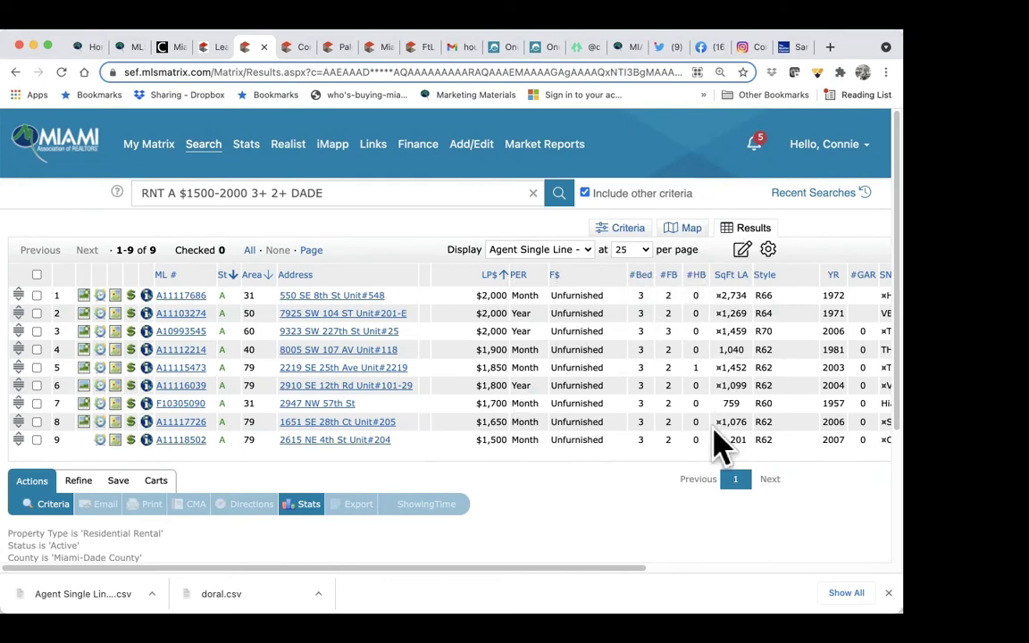
left_click(181, 296)
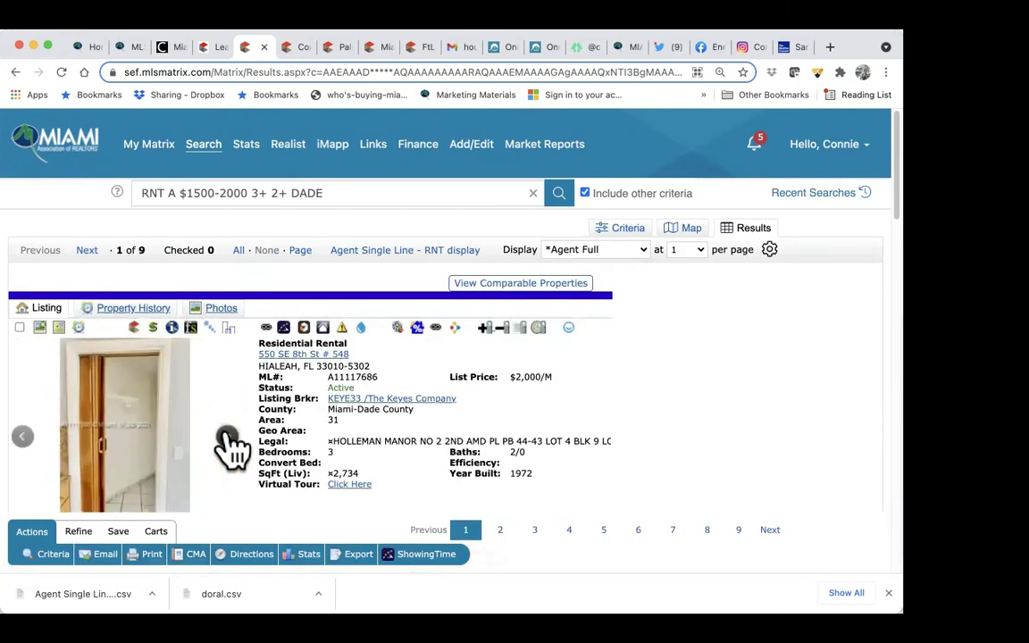
left_click(86, 252)
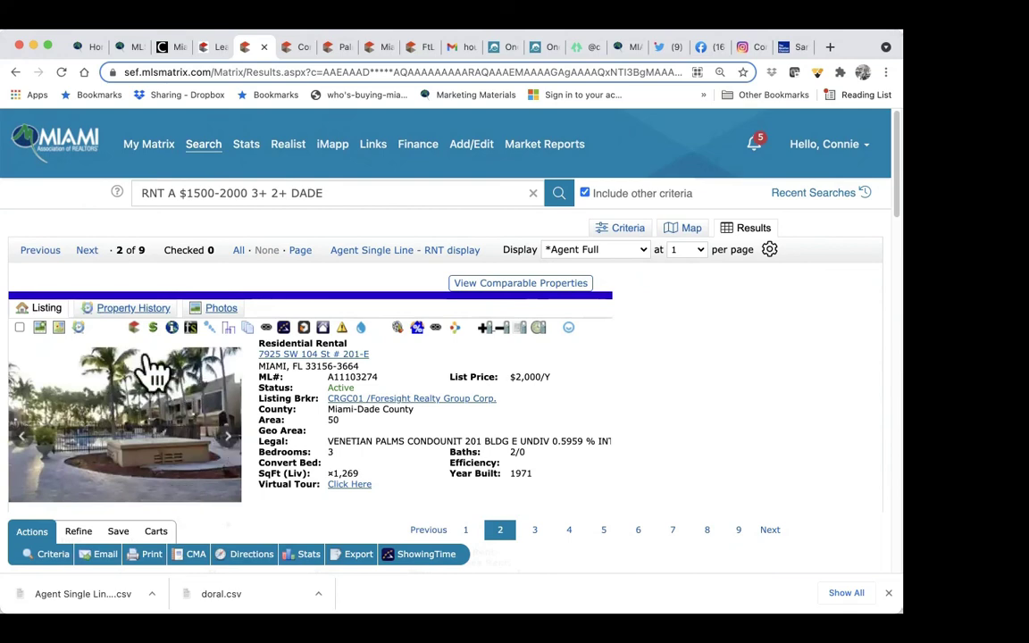
left_click(20, 327)
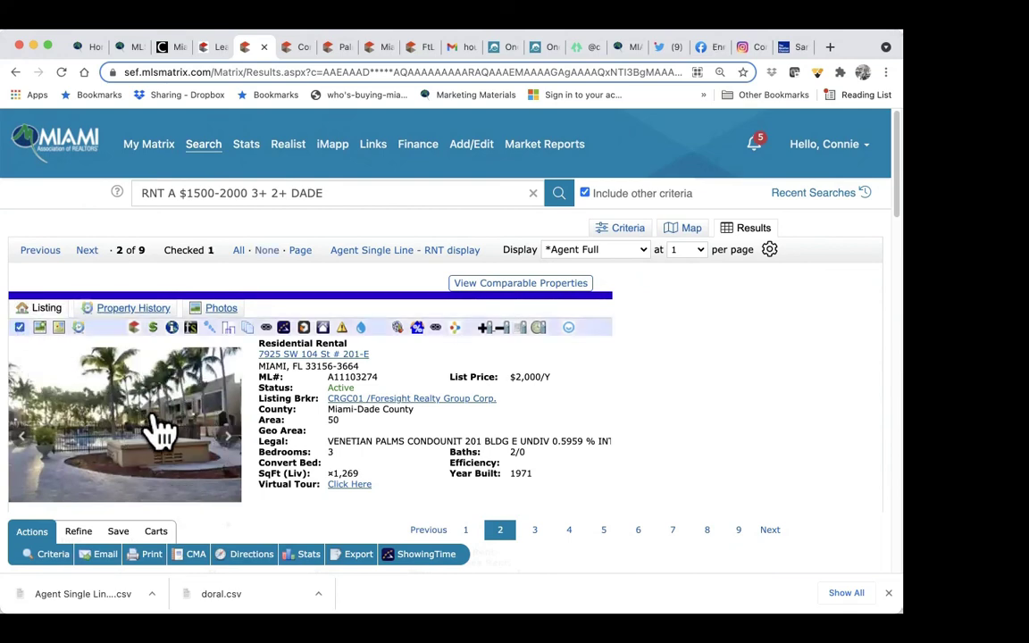
scroll(159, 430, "down", 3)
scroll(157, 431, "up", 2)
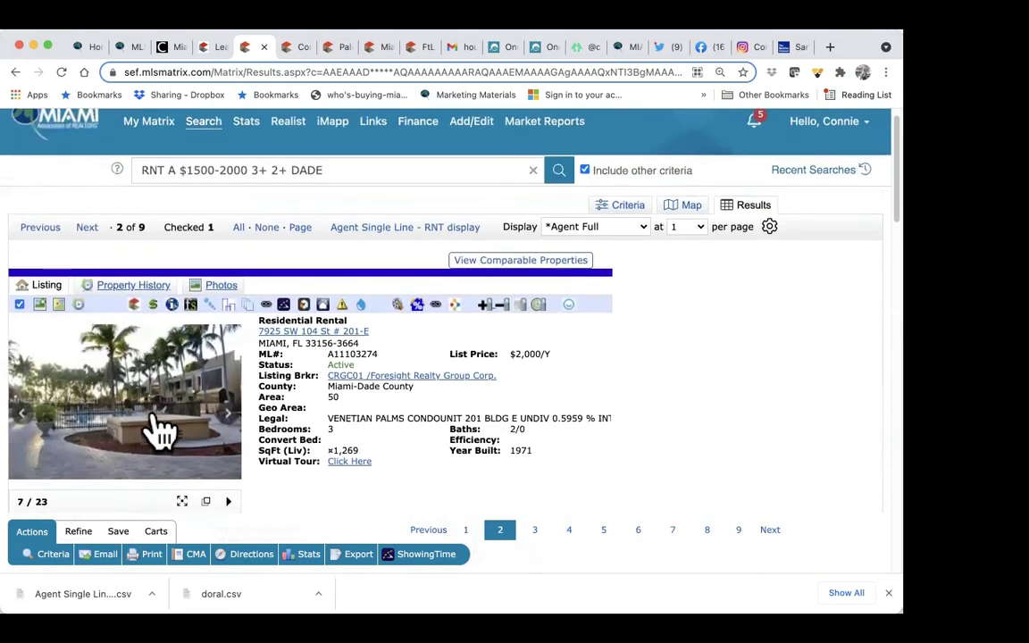
left_click(88, 229)
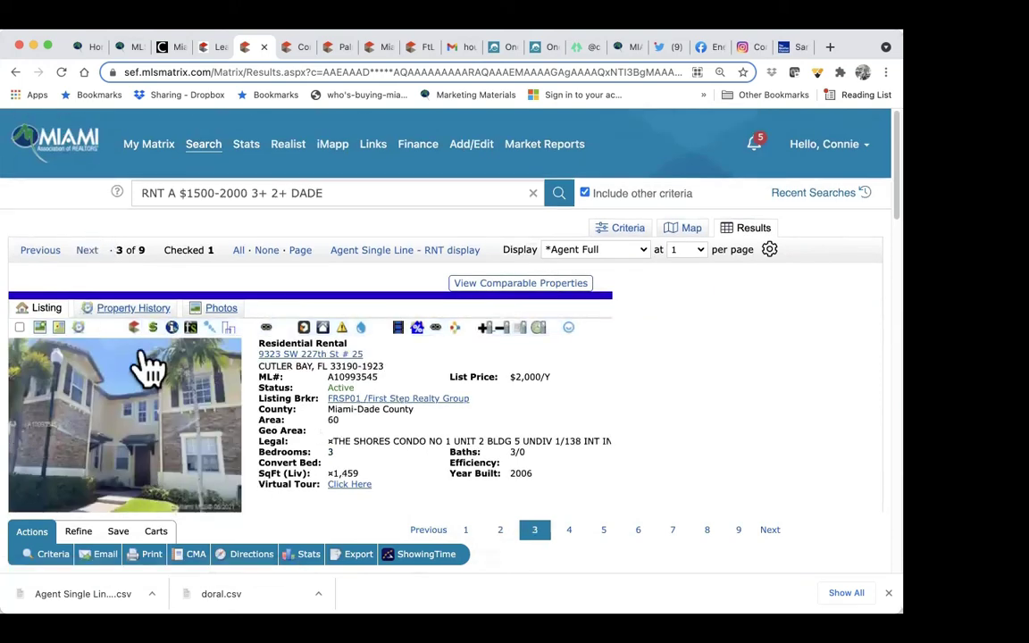
left_click(20, 328)
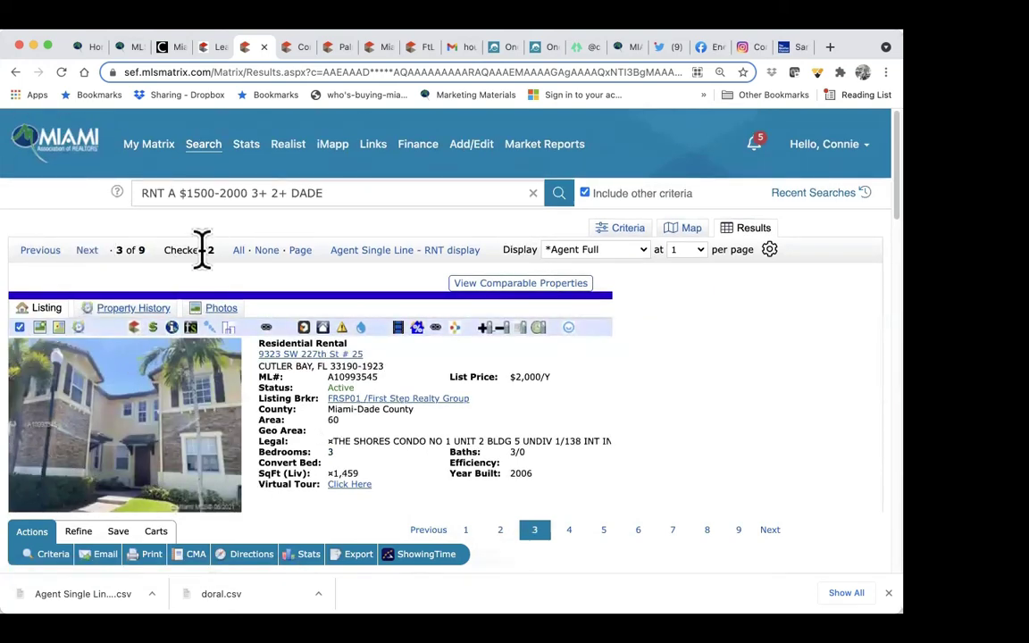
left_click(406, 254)
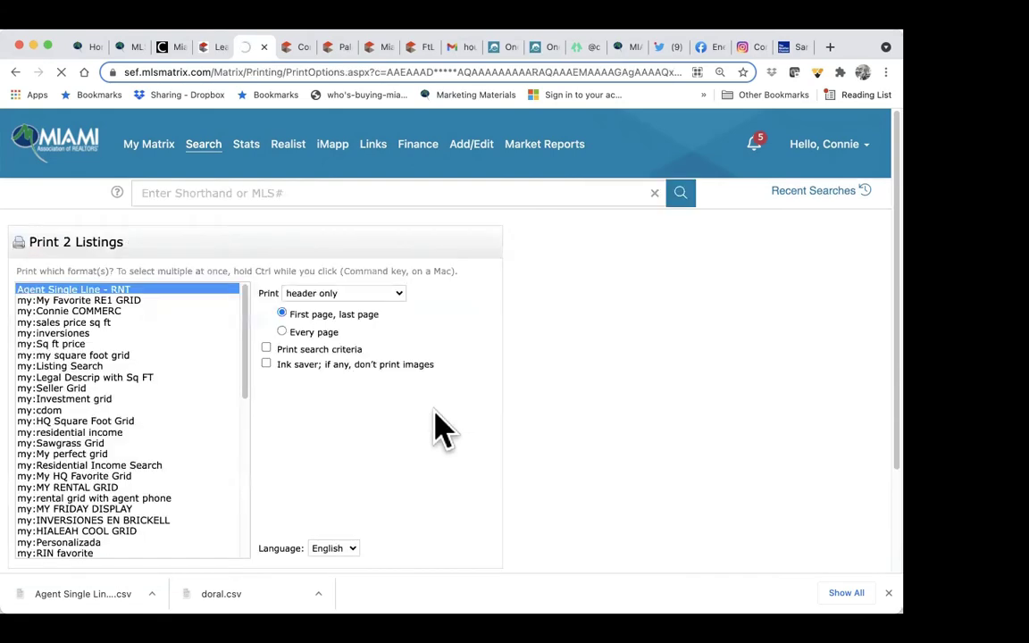
Step: Preview the two checked listings in the *Client Multi-Row print format
scroll(217, 455, "down", 10)
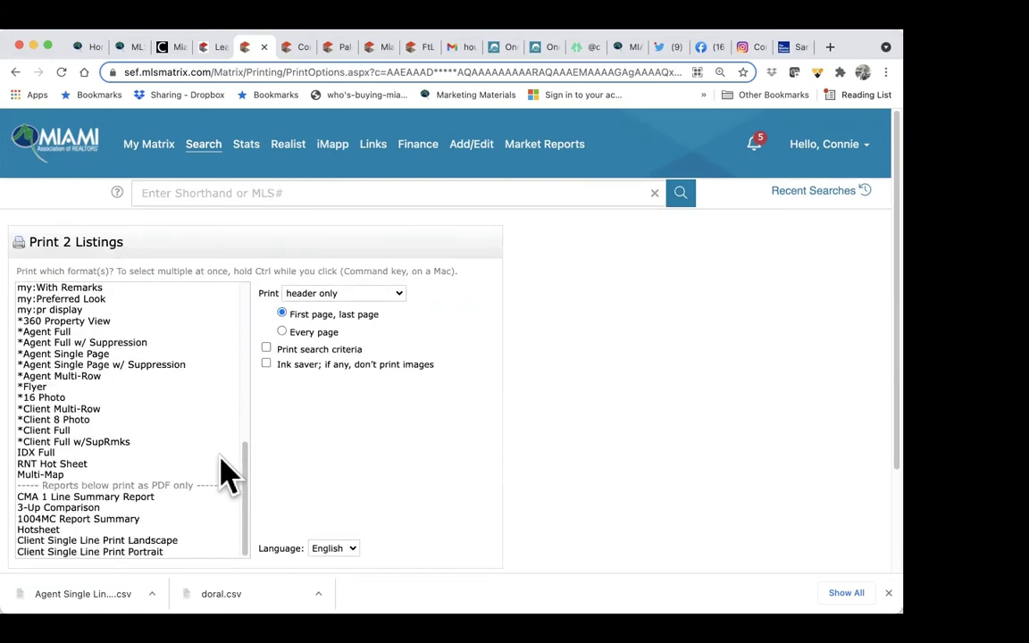
left_click(61, 411)
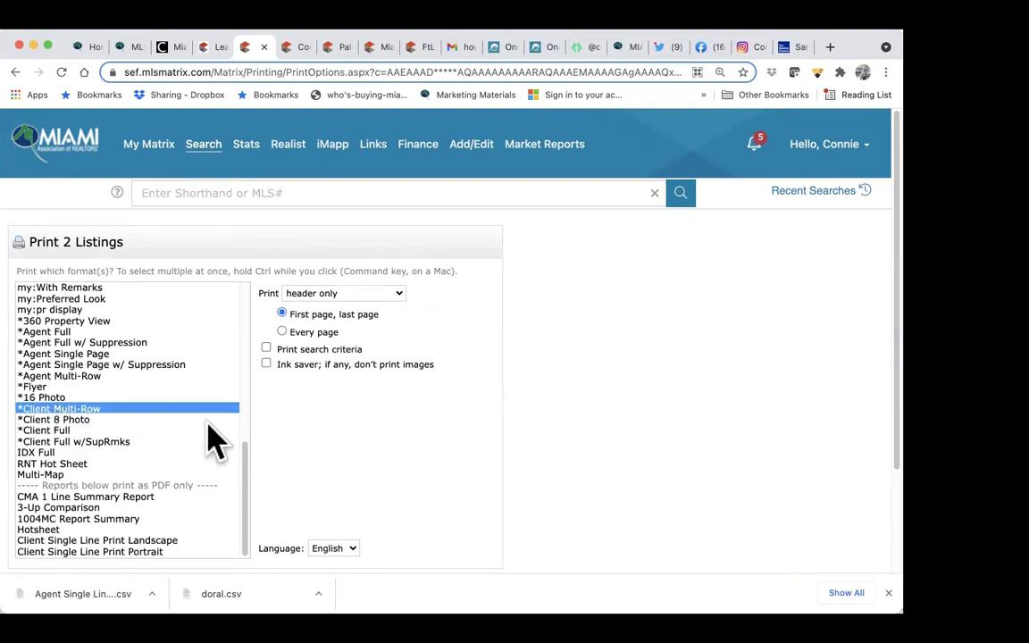
scroll(207, 436, "down", 3)
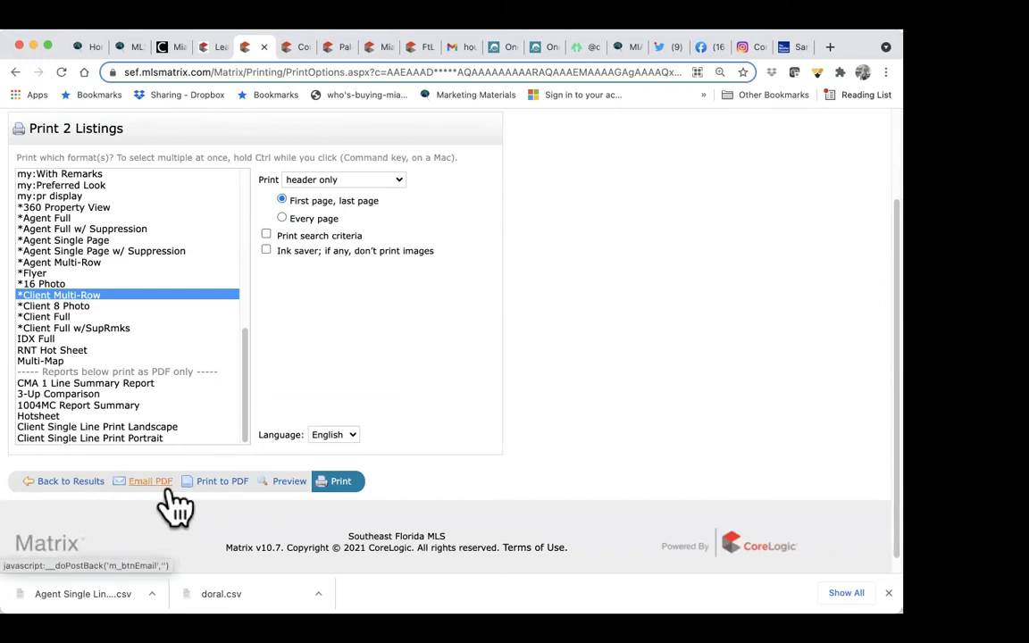
left_click(290, 482)
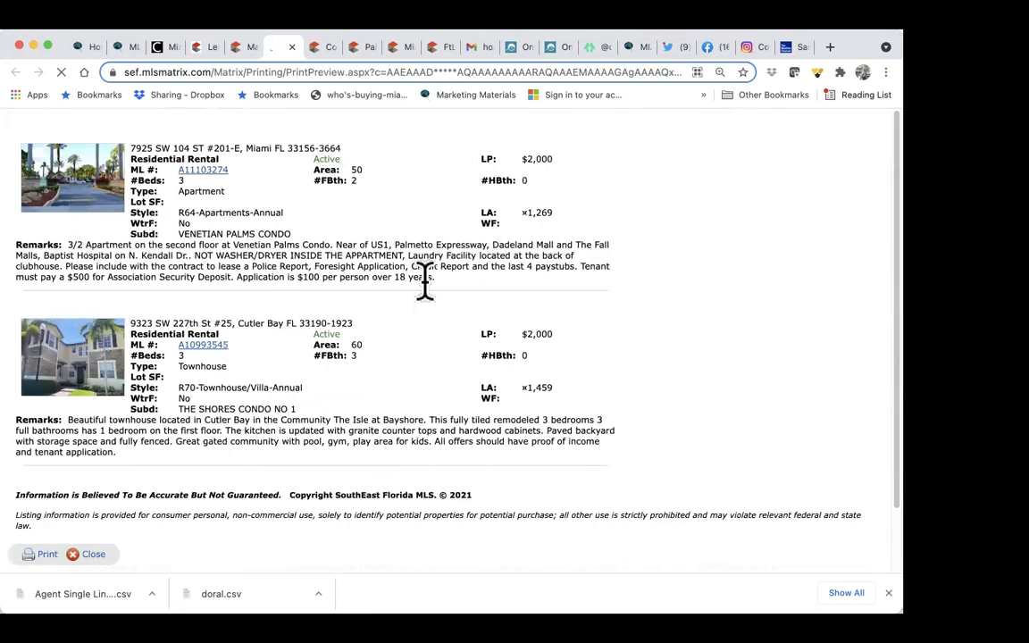
Step: Preview the two listings in the *Client 8 Photo format and scroll through it
left_click(237, 49)
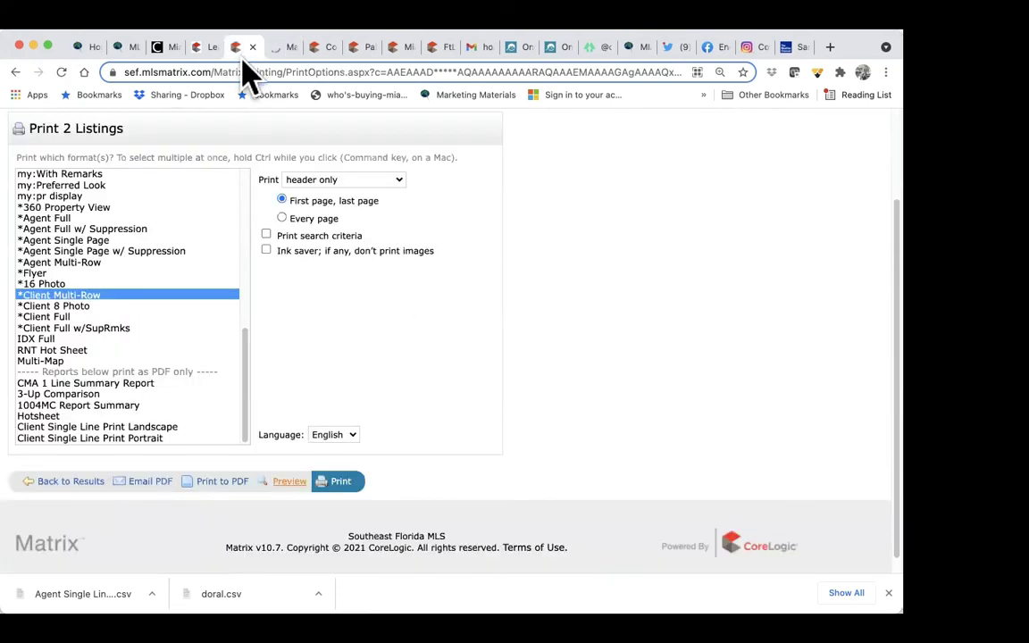
left_click(99, 307)
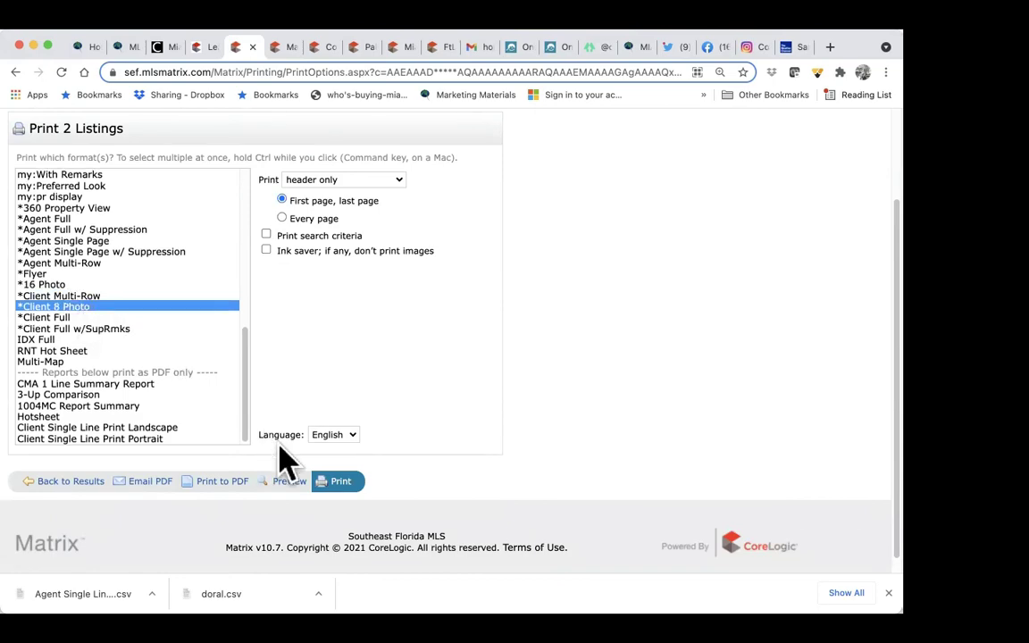
left_click(286, 481)
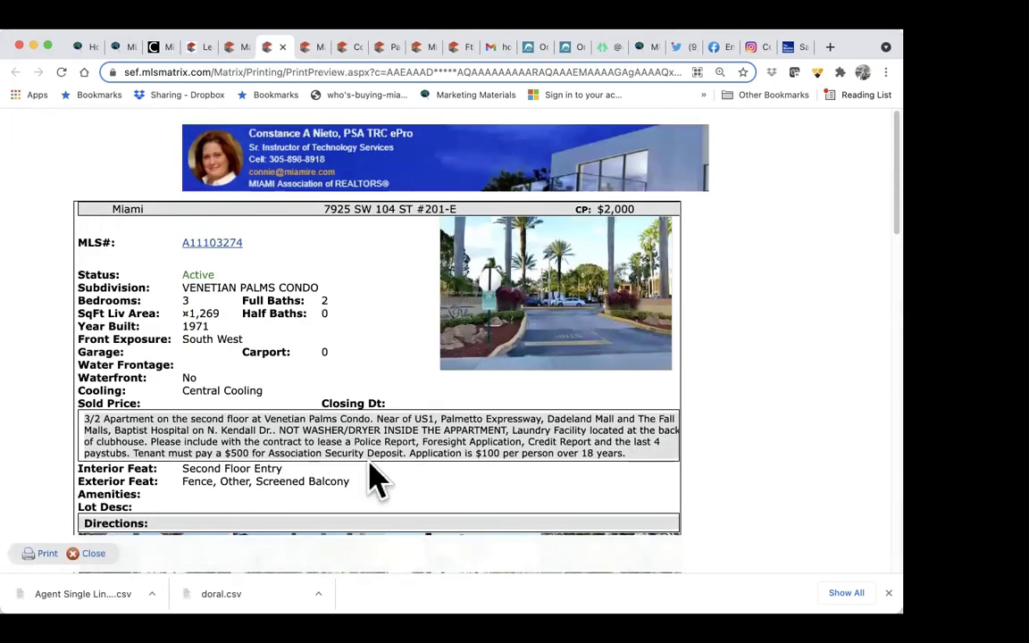
scroll(374, 478, "down", 10)
scroll(374, 477, "down", 10)
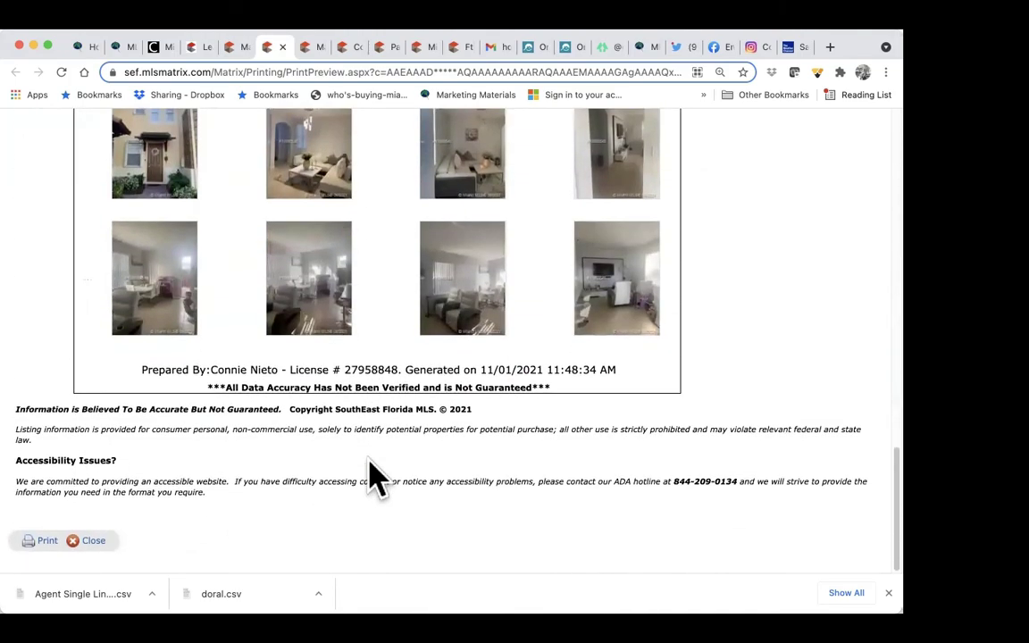
scroll(374, 478, "up", 10)
scroll(374, 478, "up", 10)
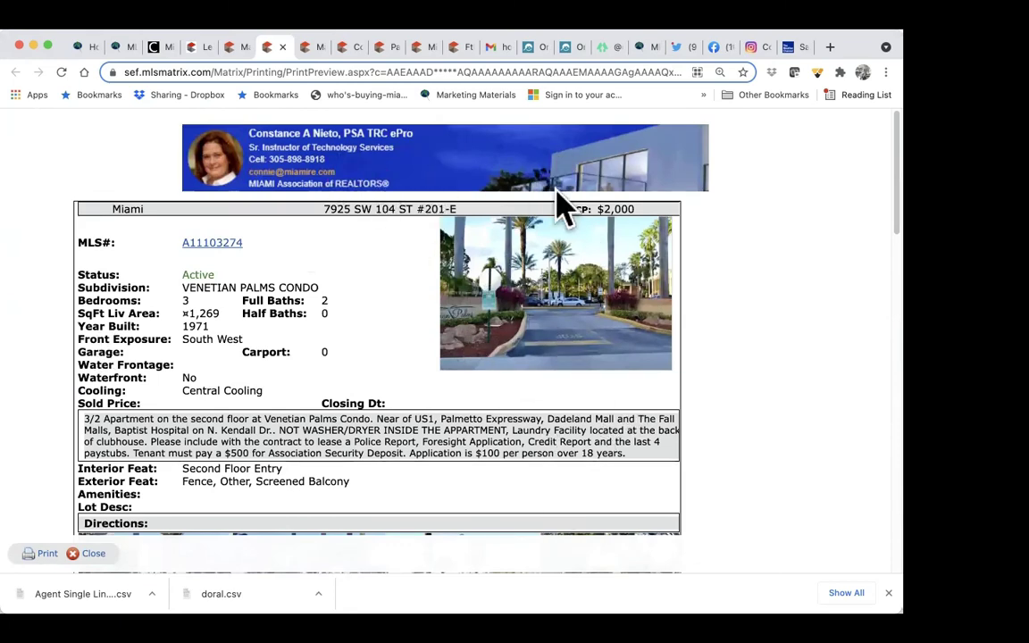
Step: Set printing to without header or footer, choose *Client Full, and preview it
left_click(237, 47)
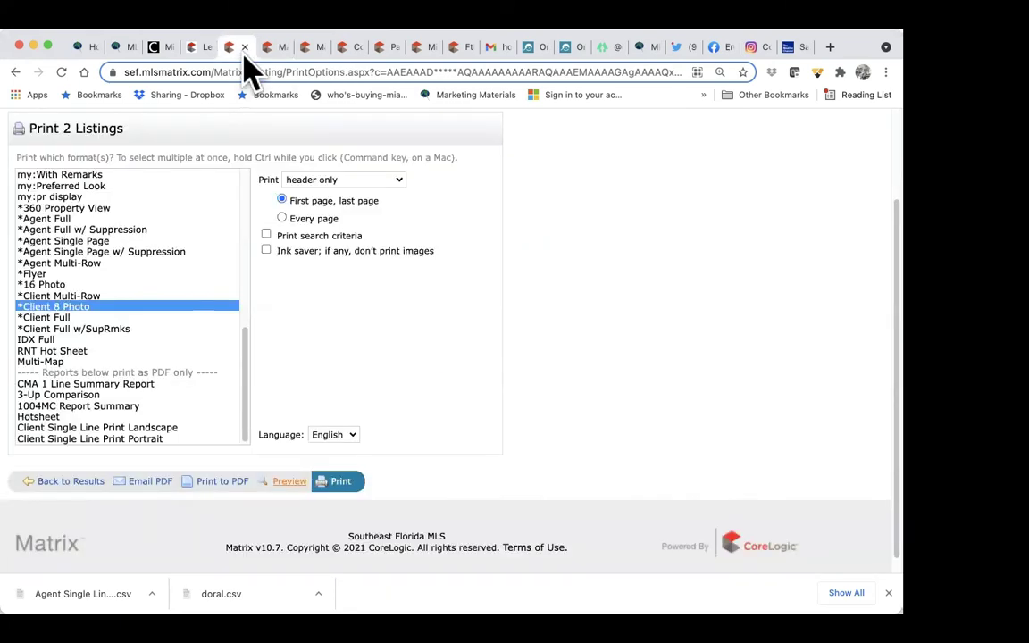
left_click(327, 182)
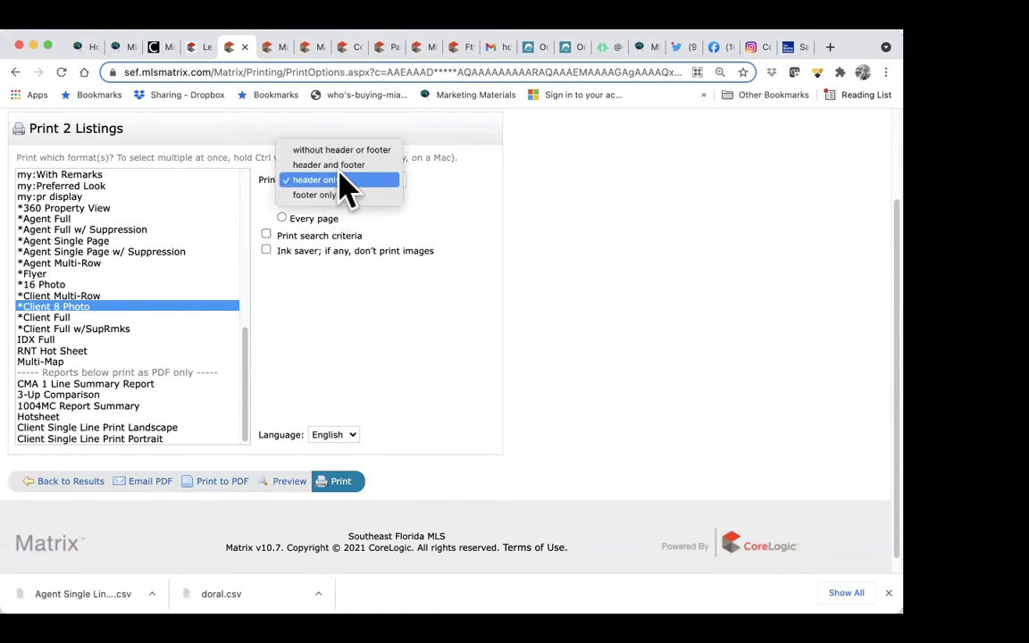
left_click(355, 152)
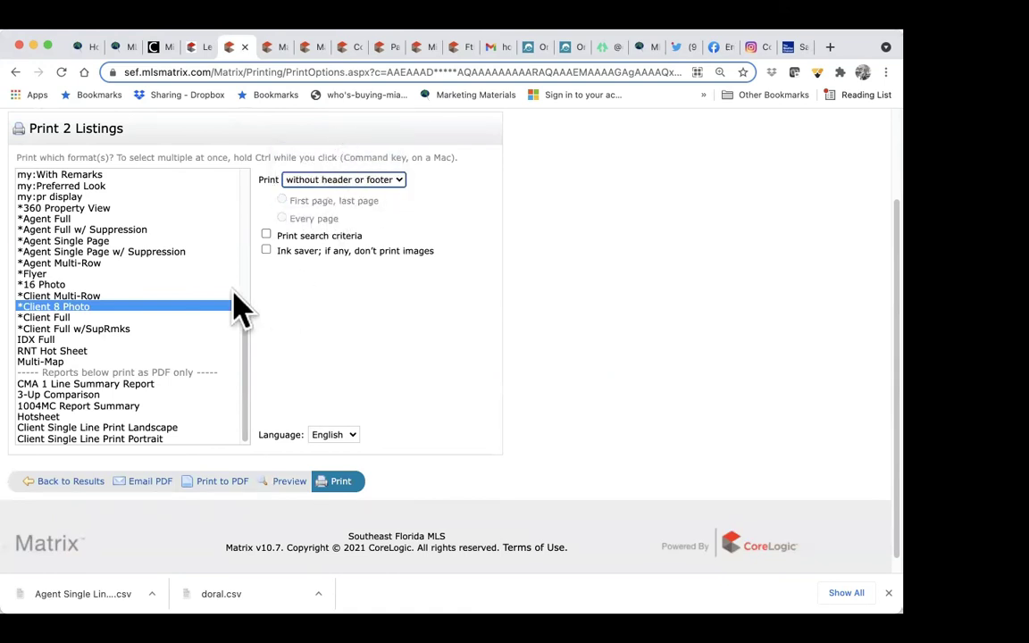
left_click(85, 319, "super")
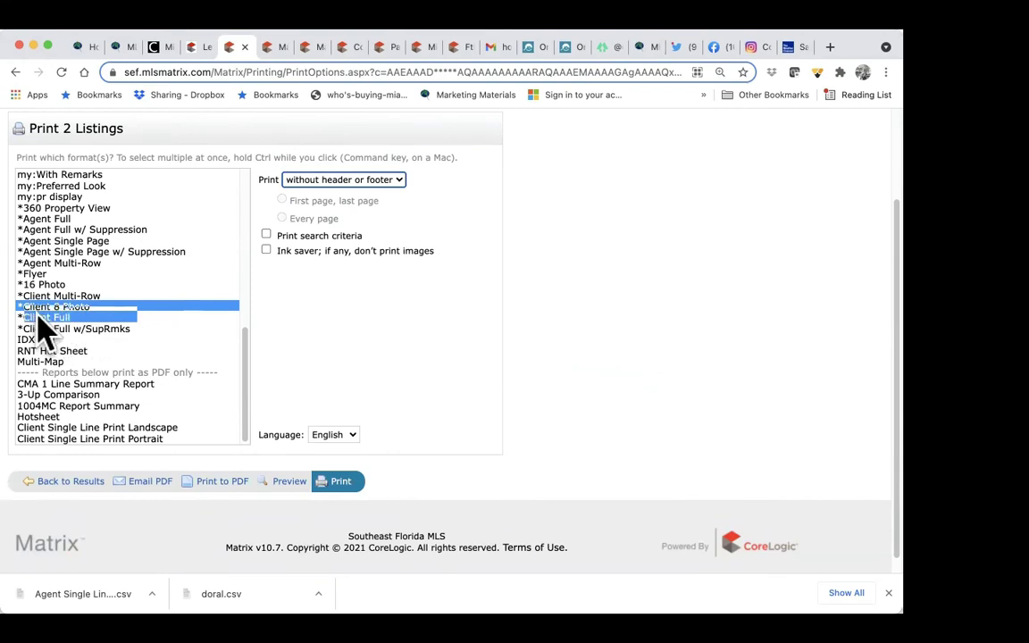
left_click(287, 481)
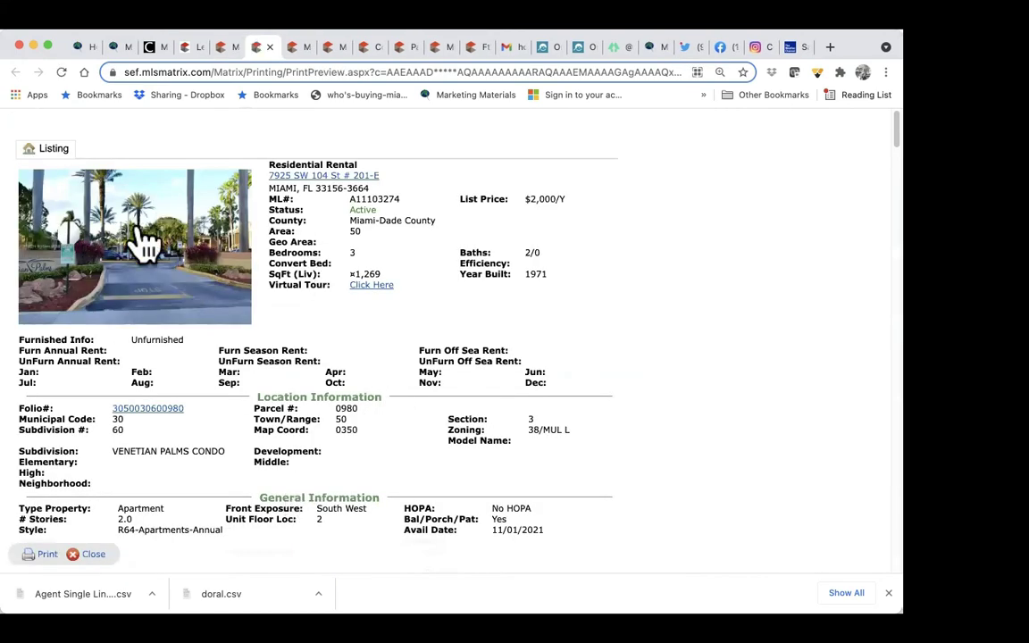
Step: Scroll through the Client Full preview of both listings, then return to the print options
scroll(419, 371, "down", 8)
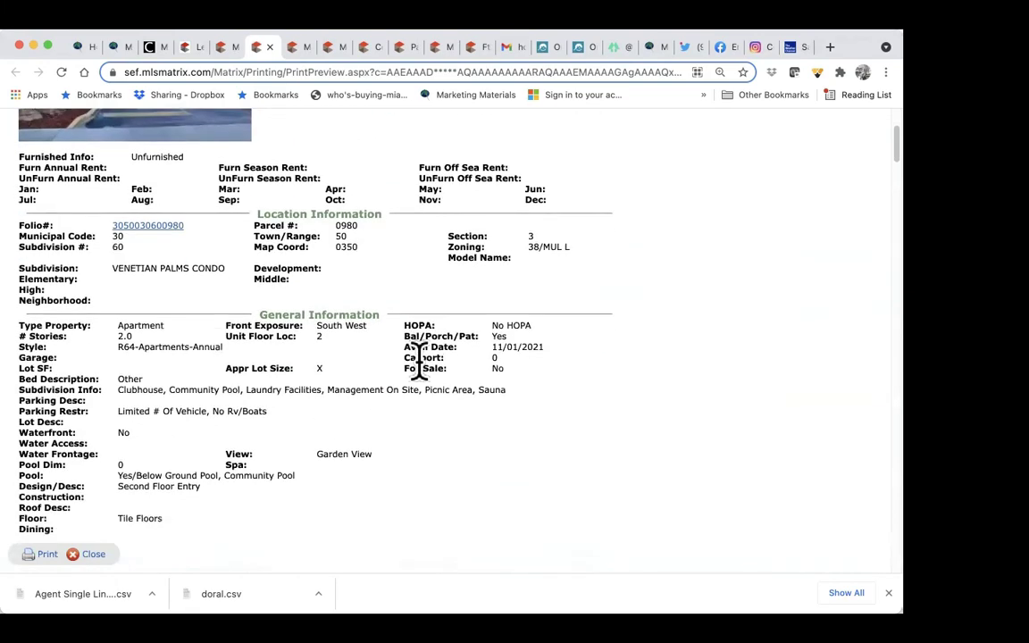
scroll(419, 371, "down", 8)
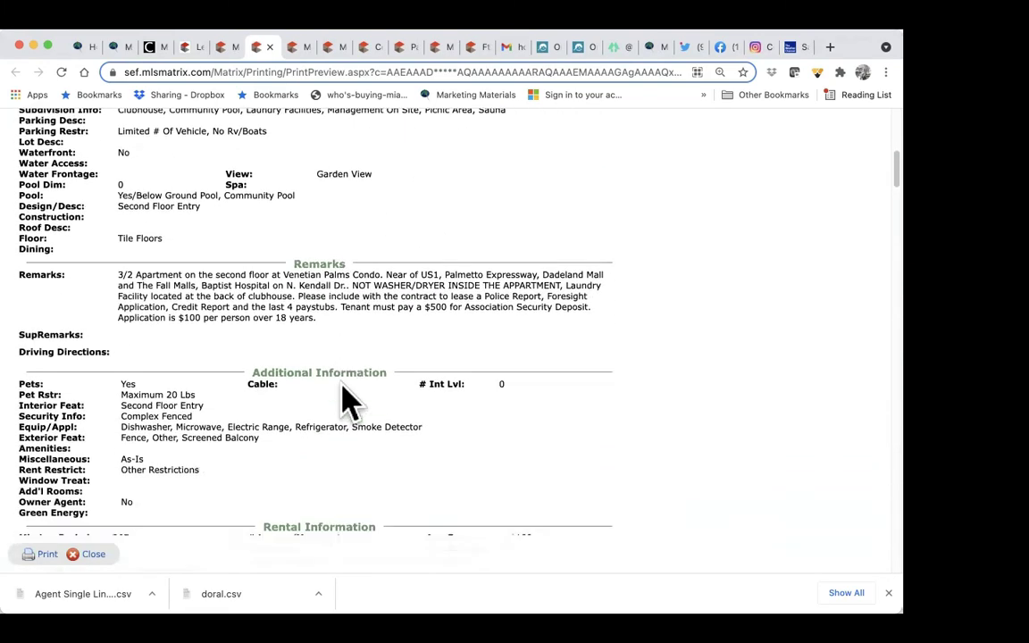
scroll(348, 402, "down", 3)
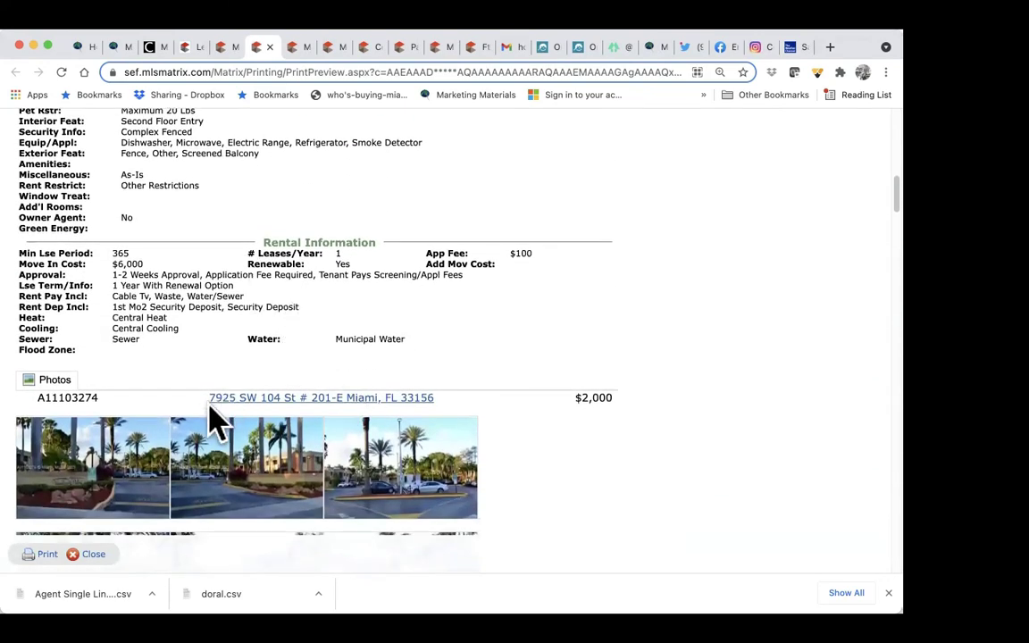
scroll(500, 478, "down", 15)
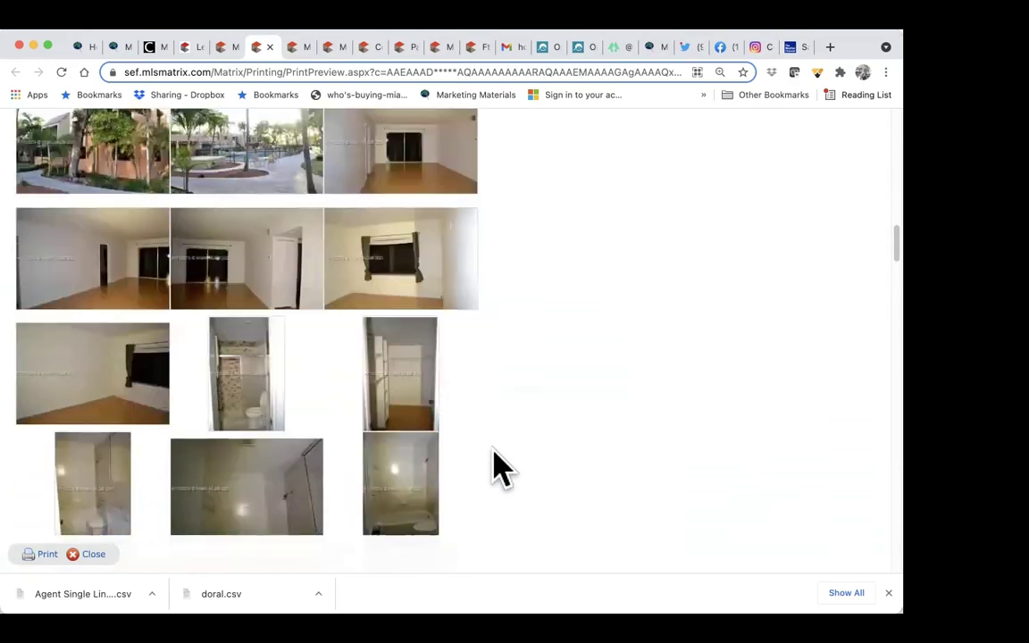
scroll(500, 469, "down", 15)
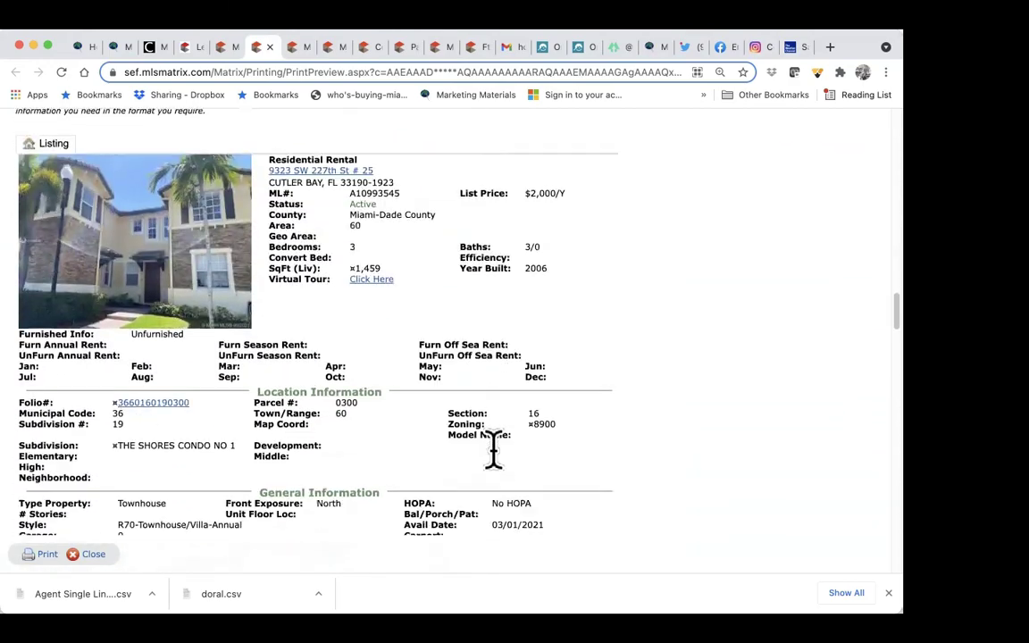
scroll(500, 451, "down", 3)
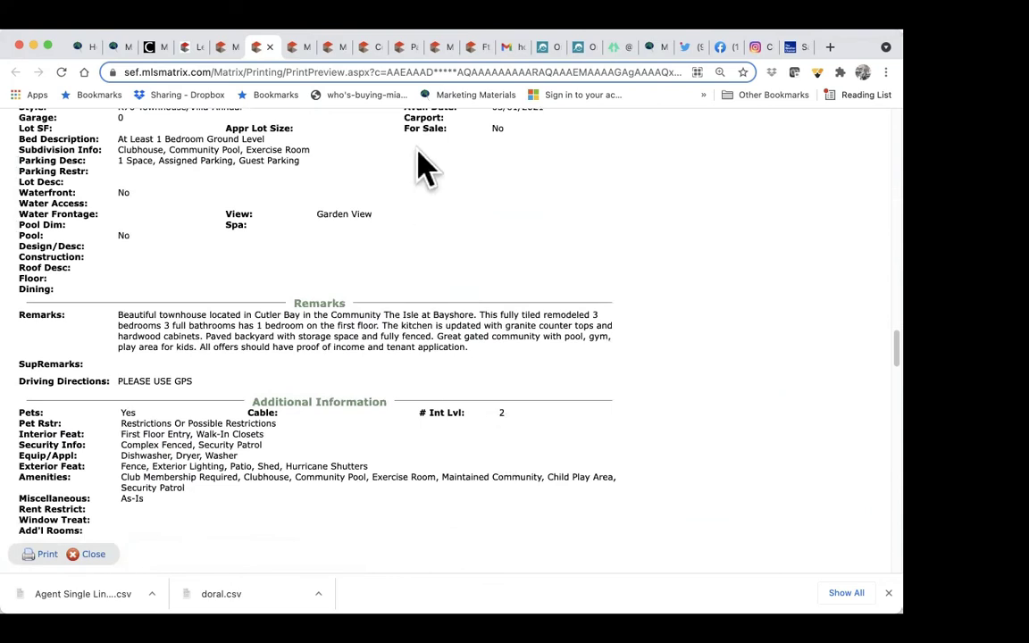
left_click(219, 46)
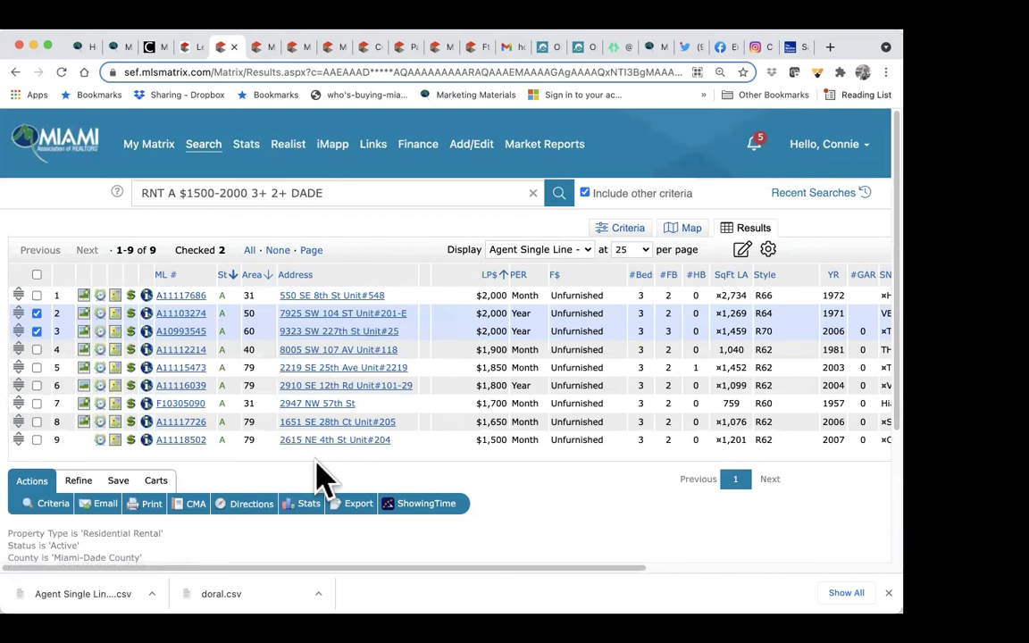
Step: Create a new saved search named 'rentas miami dade' linked to the client's contact
left_click(132, 486)
left_click(93, 509)
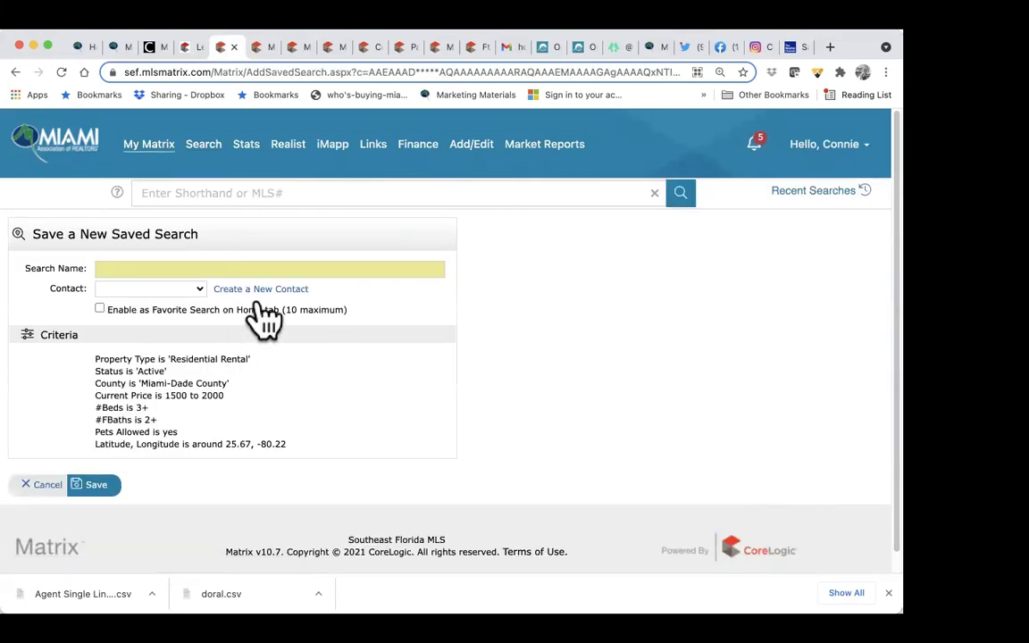
left_click(274, 269)
type("rentas miami dade")
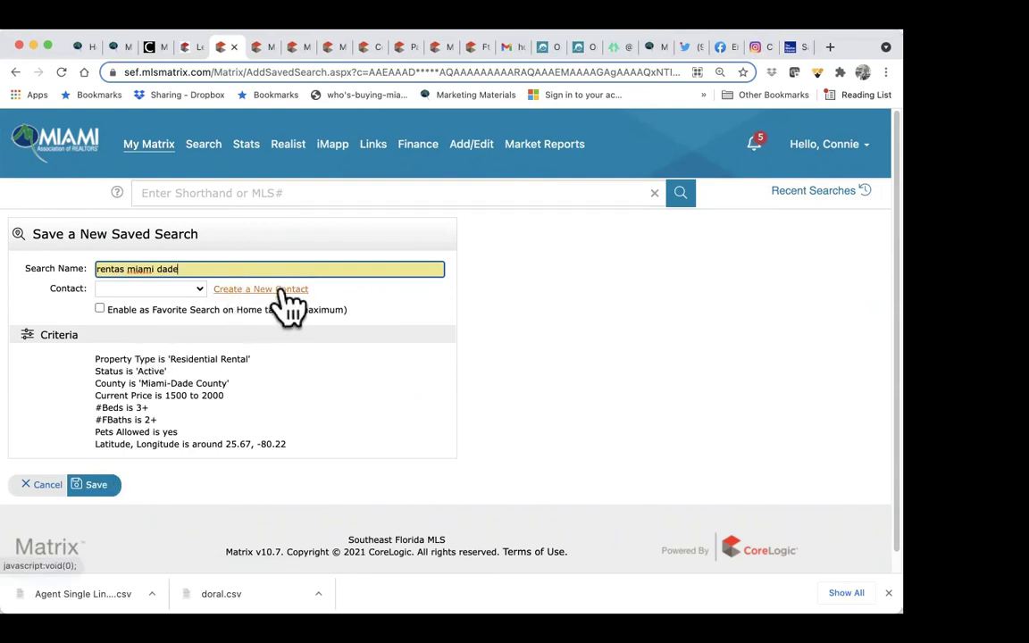
left_click(200, 290)
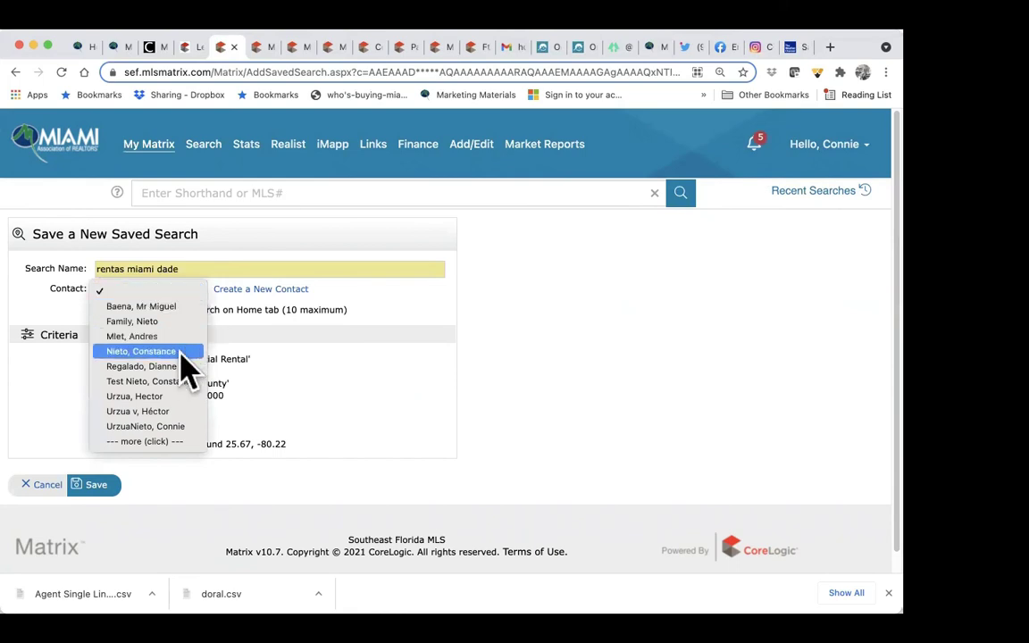
left_click(143, 350)
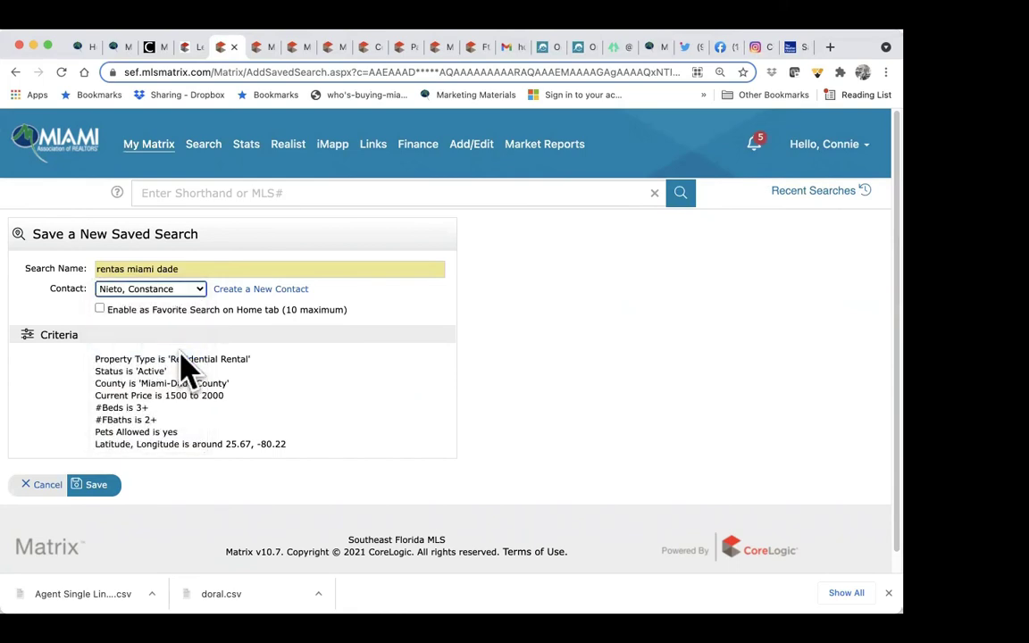
left_click(95, 488)
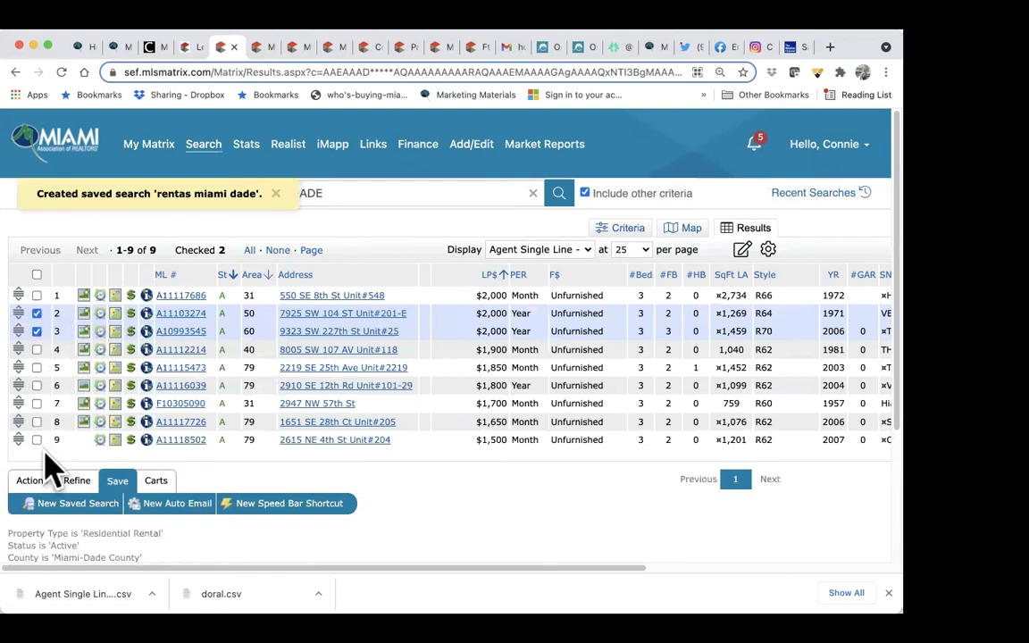
Step: Start an email of the two checked listings and enter the client's corrected e-mail address
left_click(34, 484)
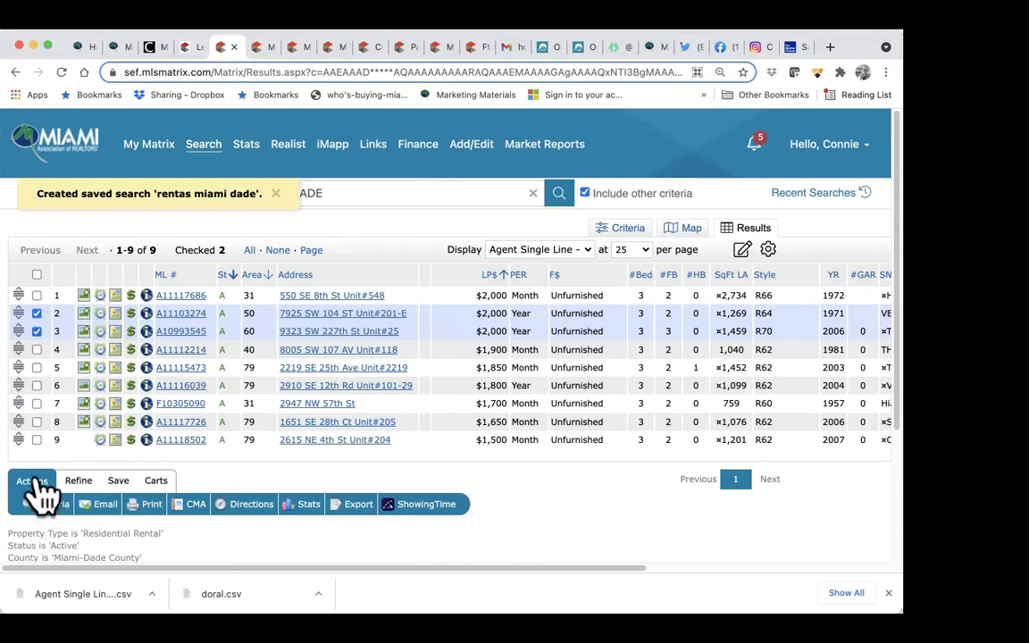
left_click(105, 505)
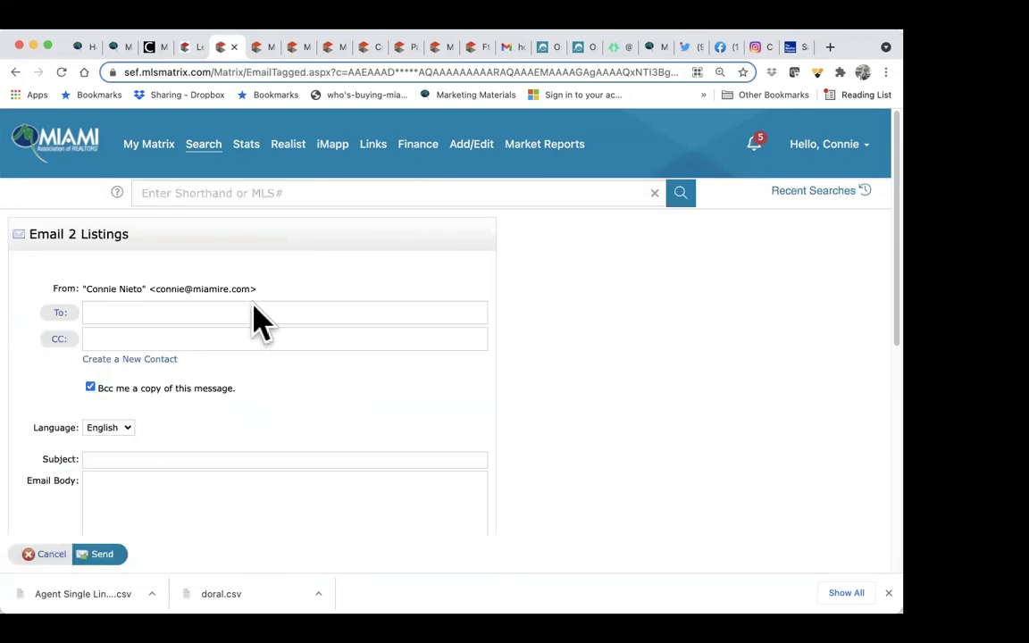
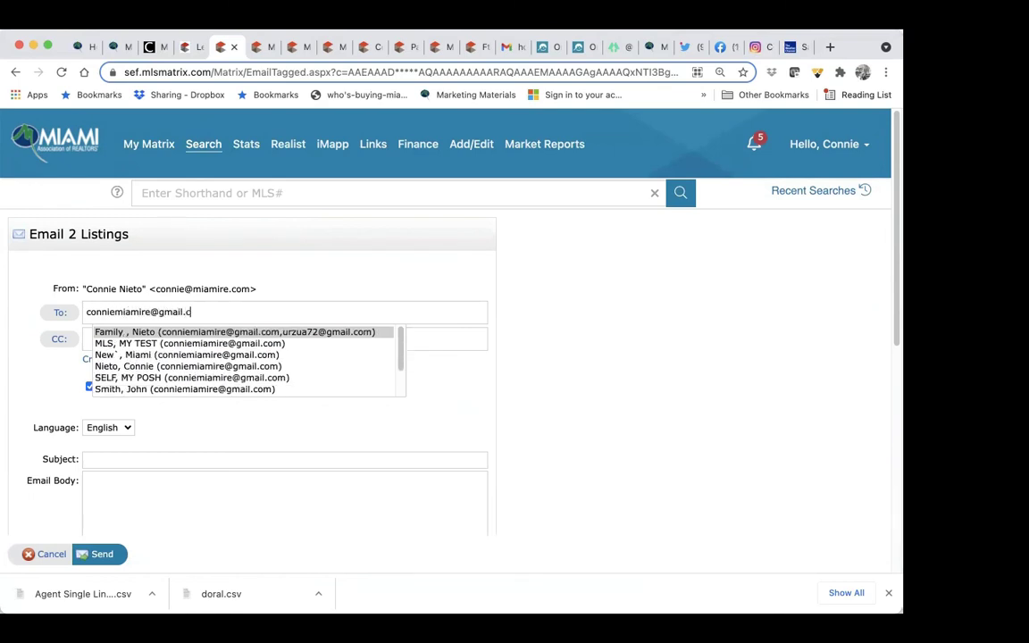
key("ctrl+a")
key("BackSpace")
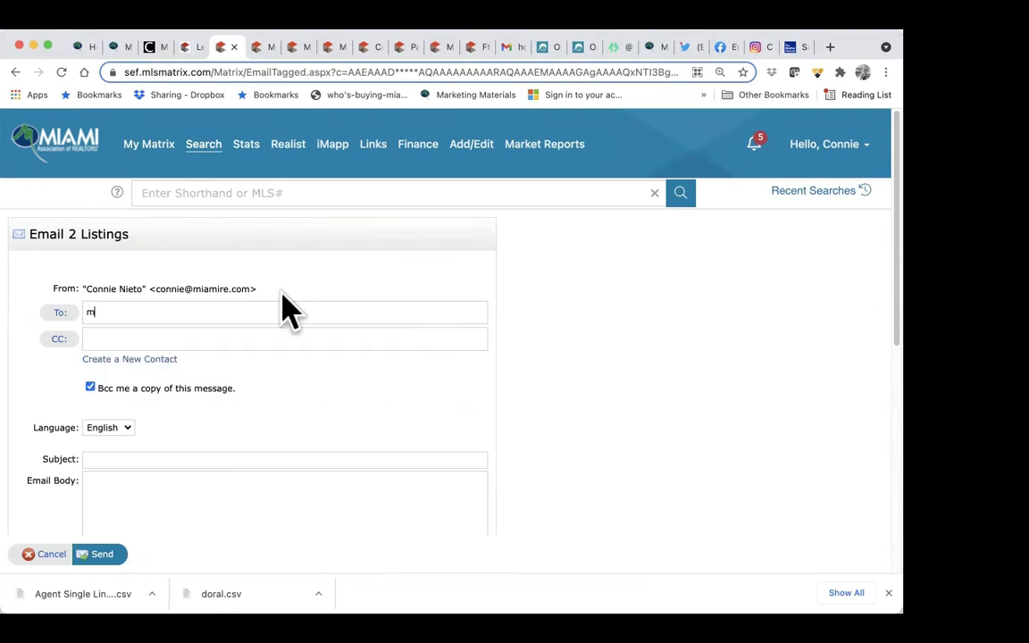
key("BackSpace")
key("BackSpace")
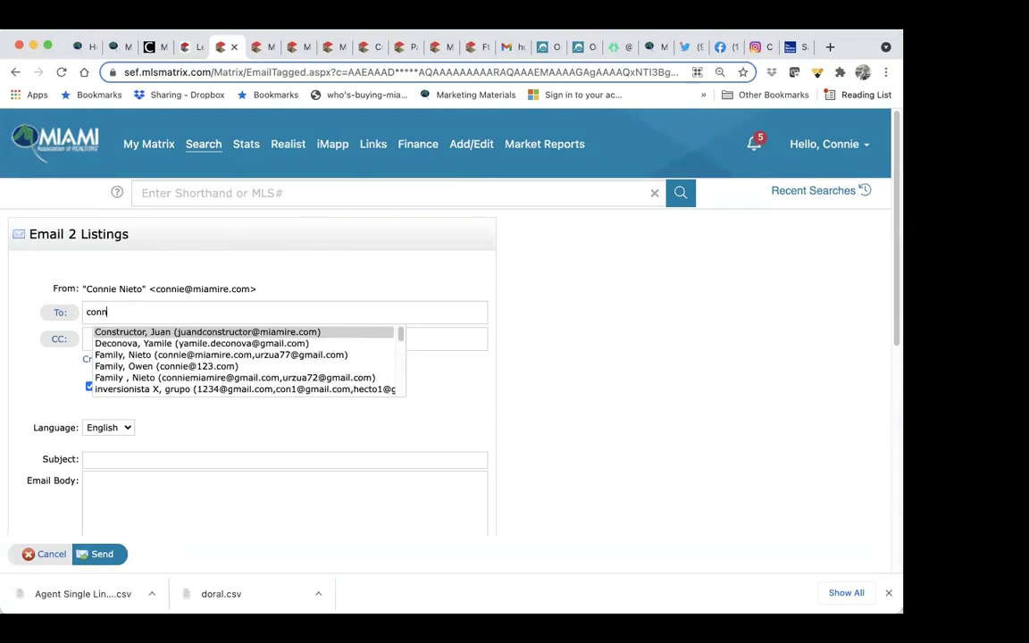
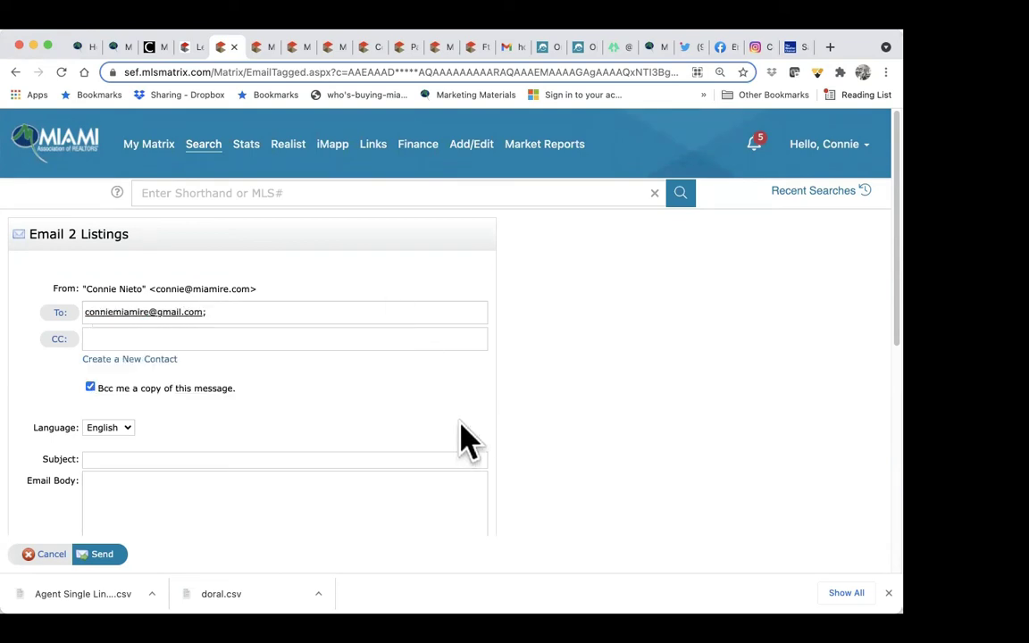
Step: Add subject 'arriendos' and body 'Aqui lista las propiedades', then send the email
scroll(139, 436, "down", 1)
left_click(138, 416)
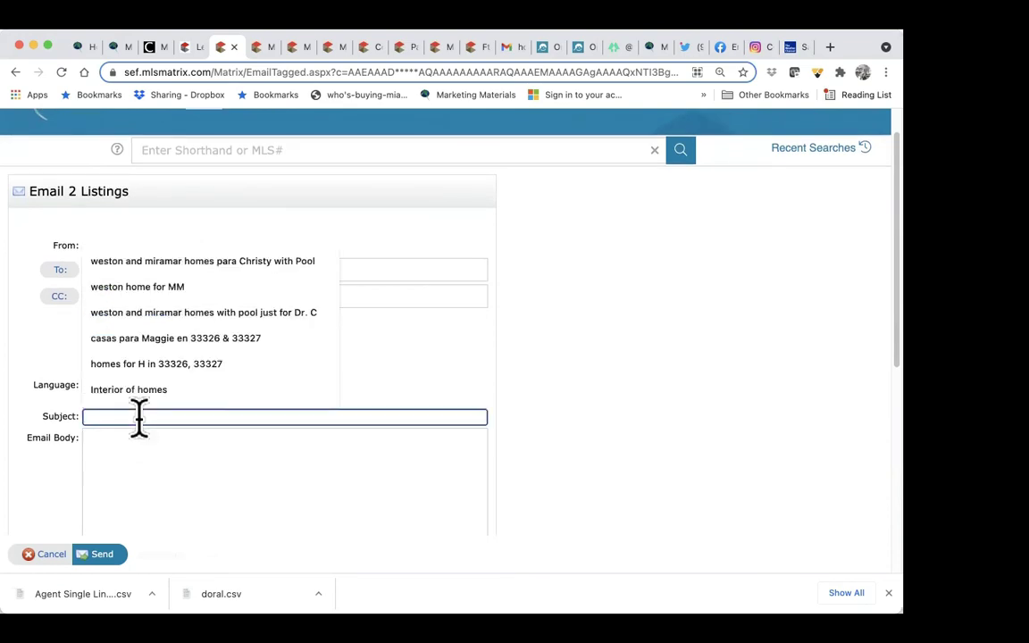
type("arriendos")
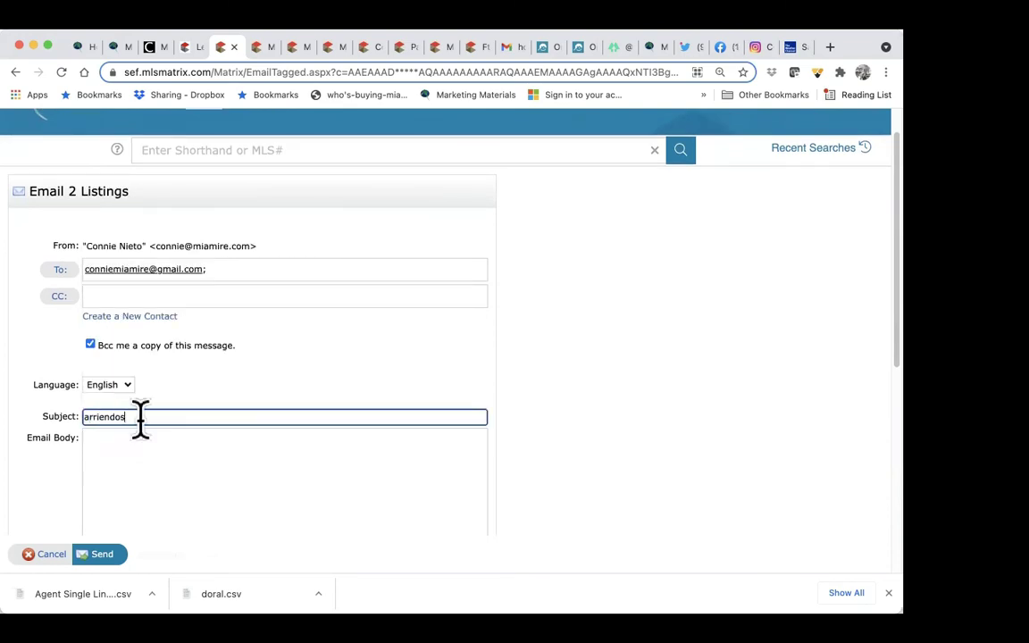
left_click(150, 454)
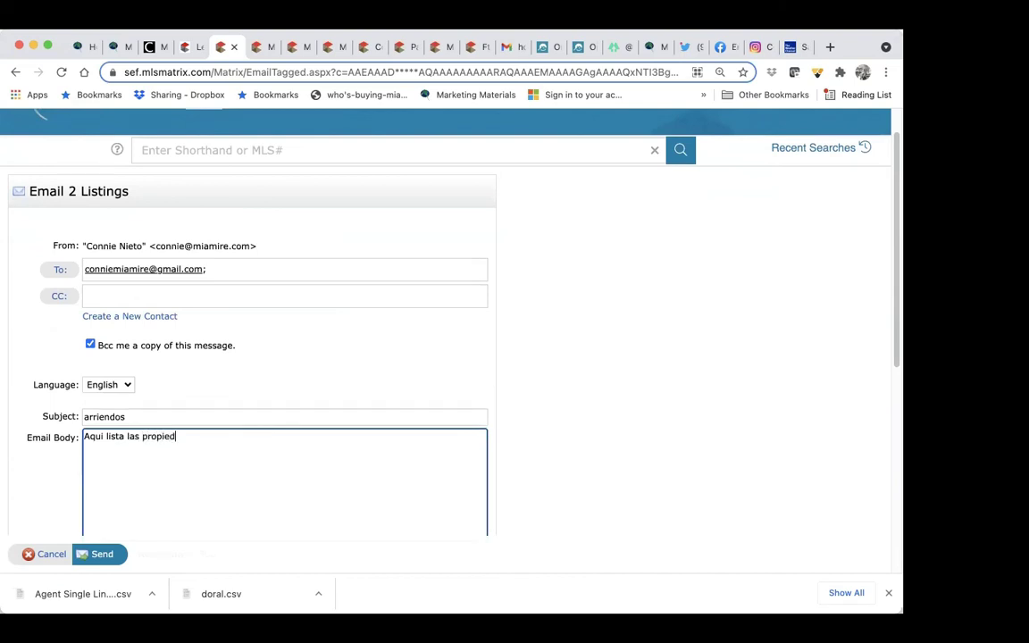
left_click(94, 553)
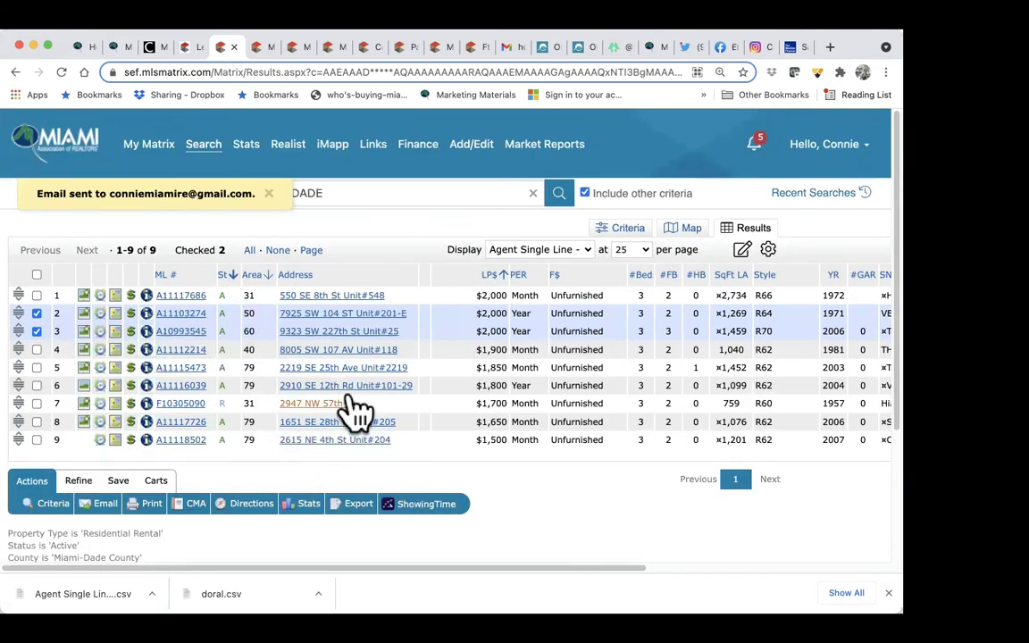
Step: Open the 'arriendos' email from the Gmail inbox and follow its link to OneHome
left_click(507, 47)
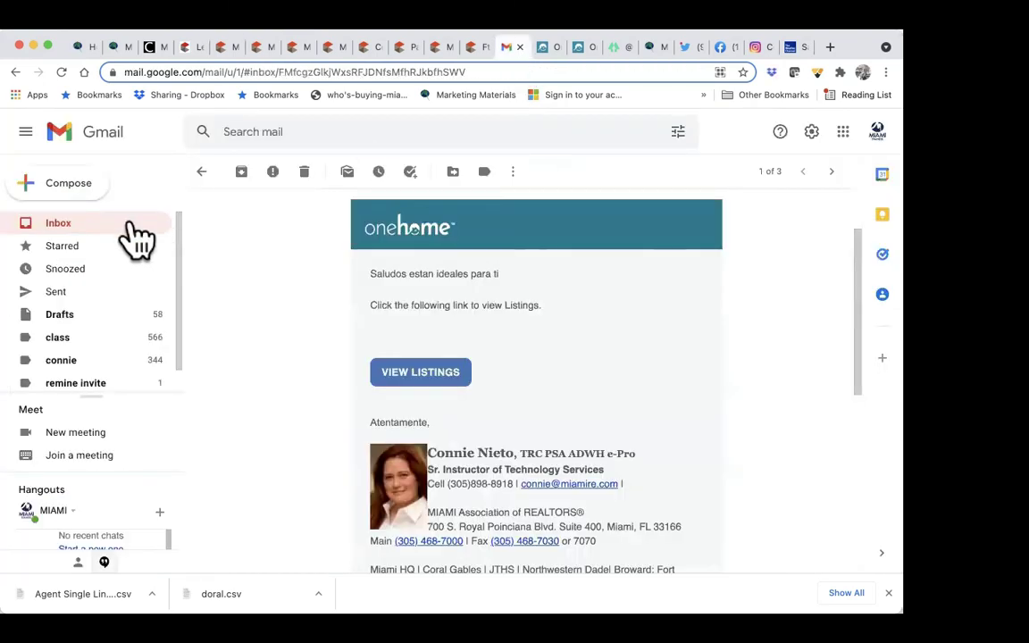
left_click(132, 223)
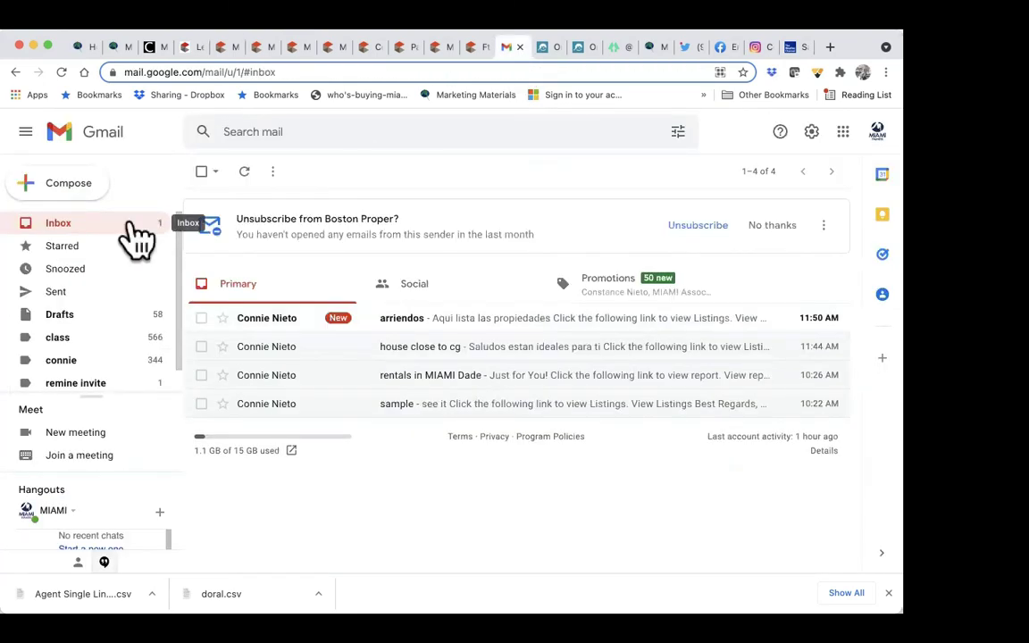
left_click(492, 321)
scroll(492, 333, "down", 2)
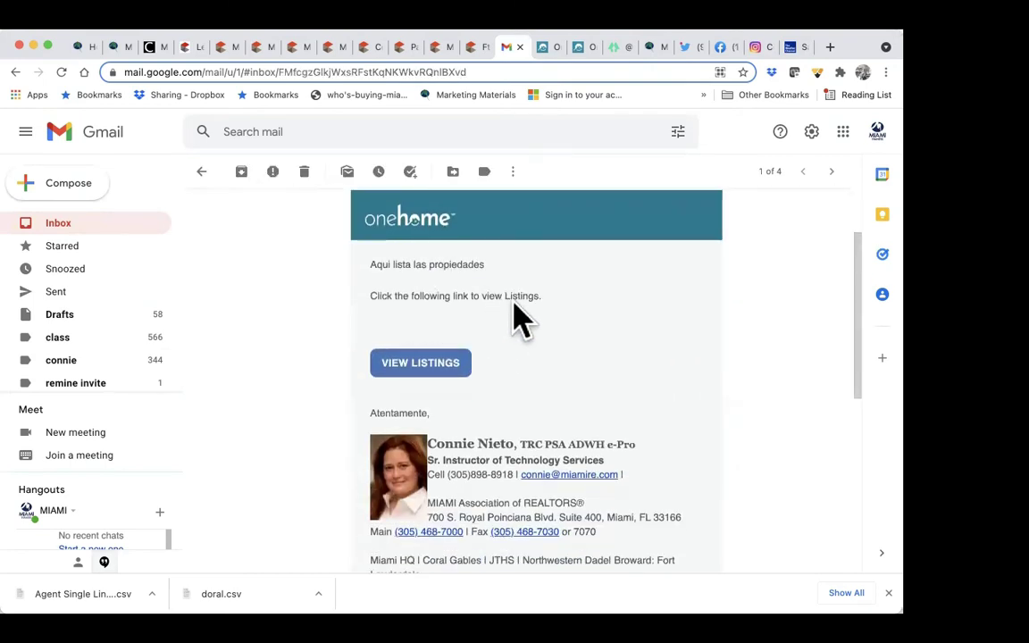
left_click(425, 366)
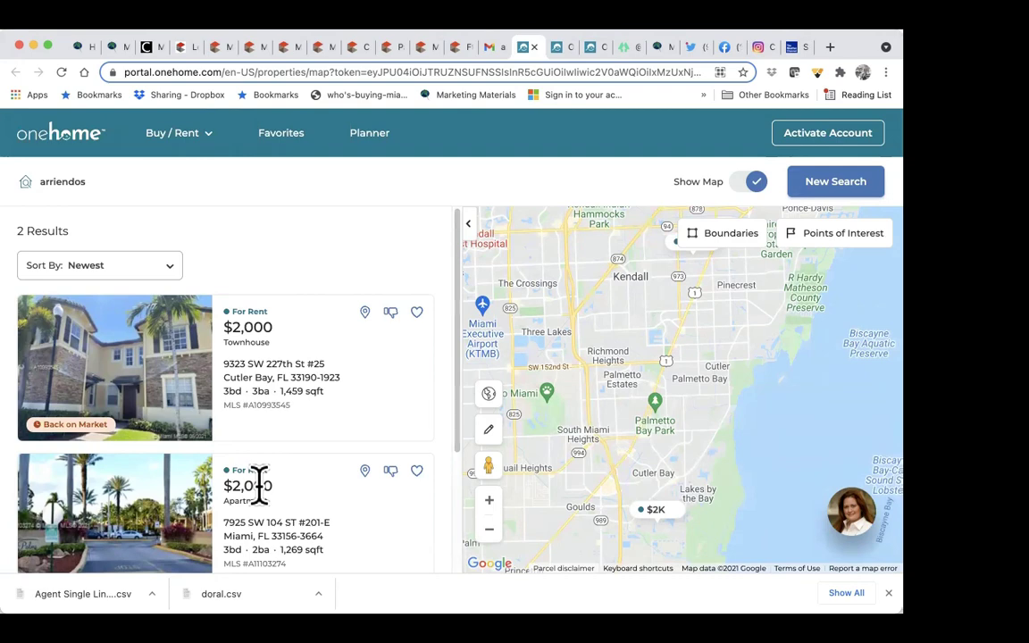
Step: Back in Matrix, go to the My Matrix dashboard, browse it, and open the account menu
left_click(221, 49)
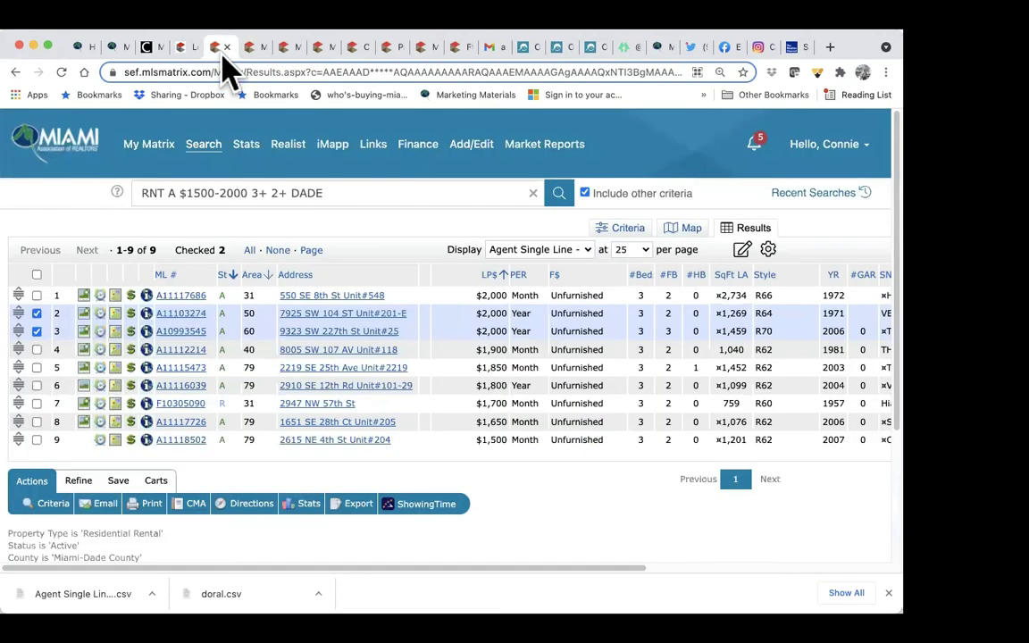
left_click(56, 141)
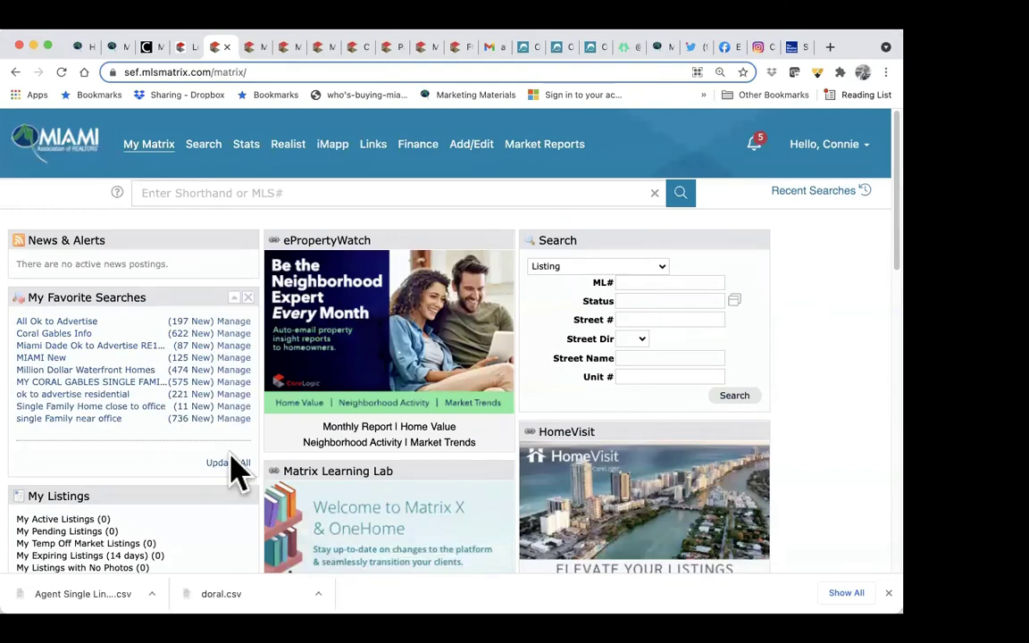
scroll(234, 460, "down", 5)
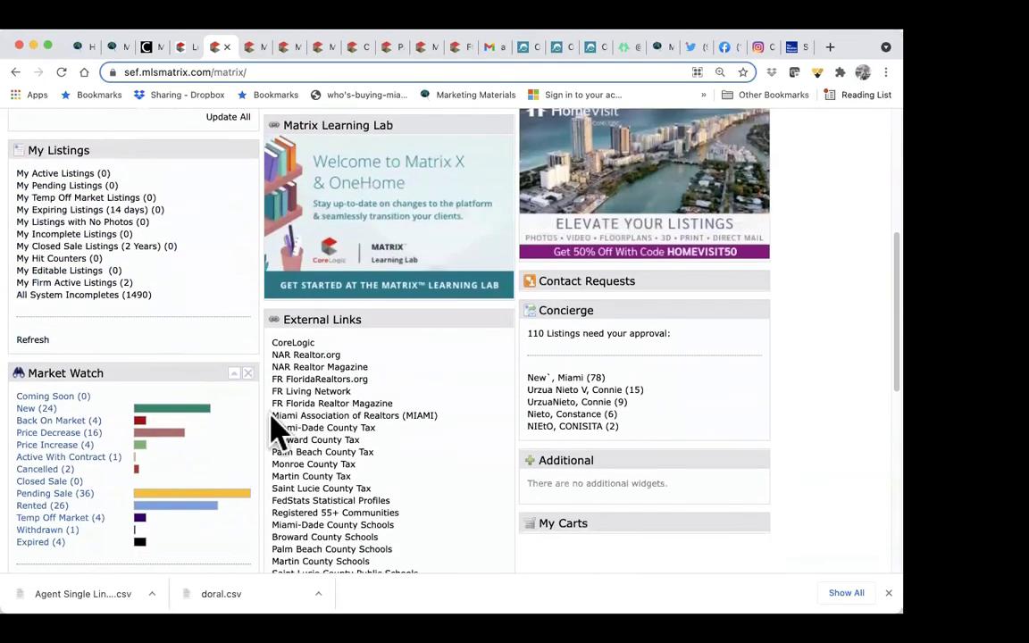
scroll(386, 524, "up", 3)
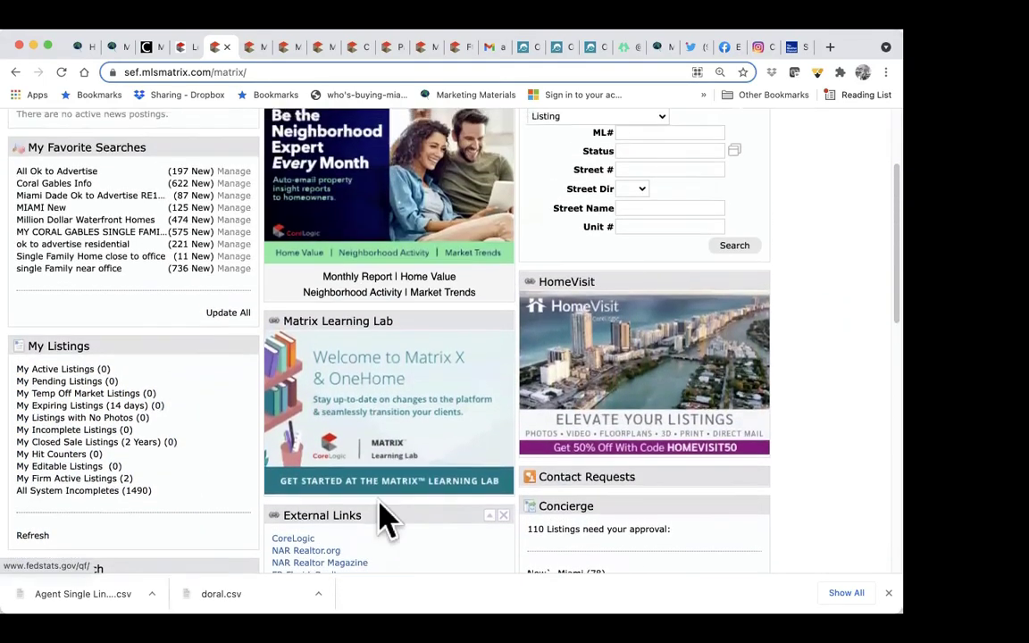
scroll(225, 333, "up", 3)
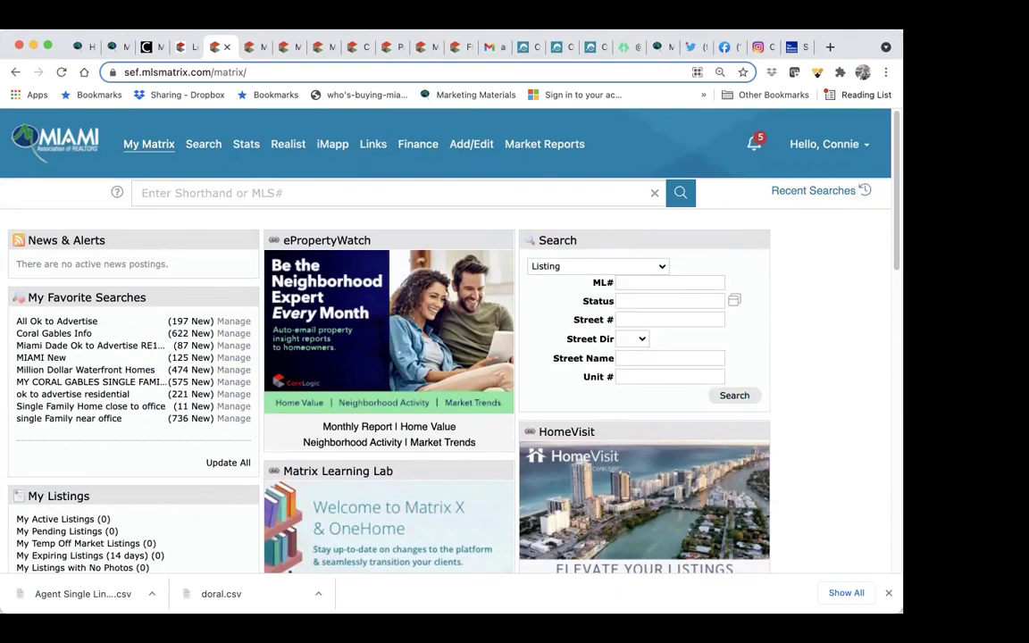
left_click(826, 144)
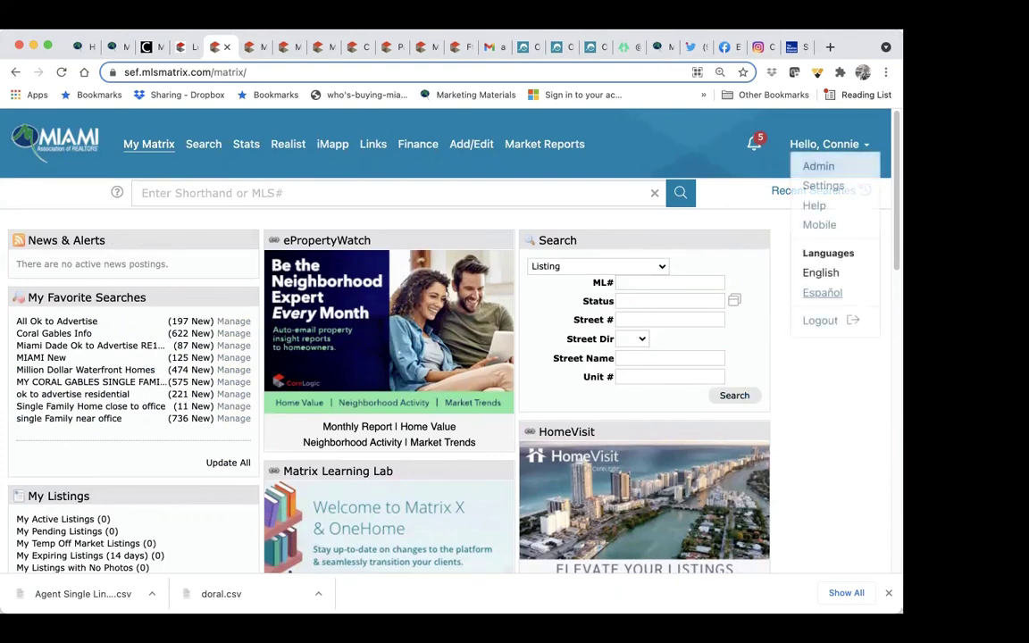
Step: Open System Help from the user menu and scroll through the Help Index
left_click(815, 206)
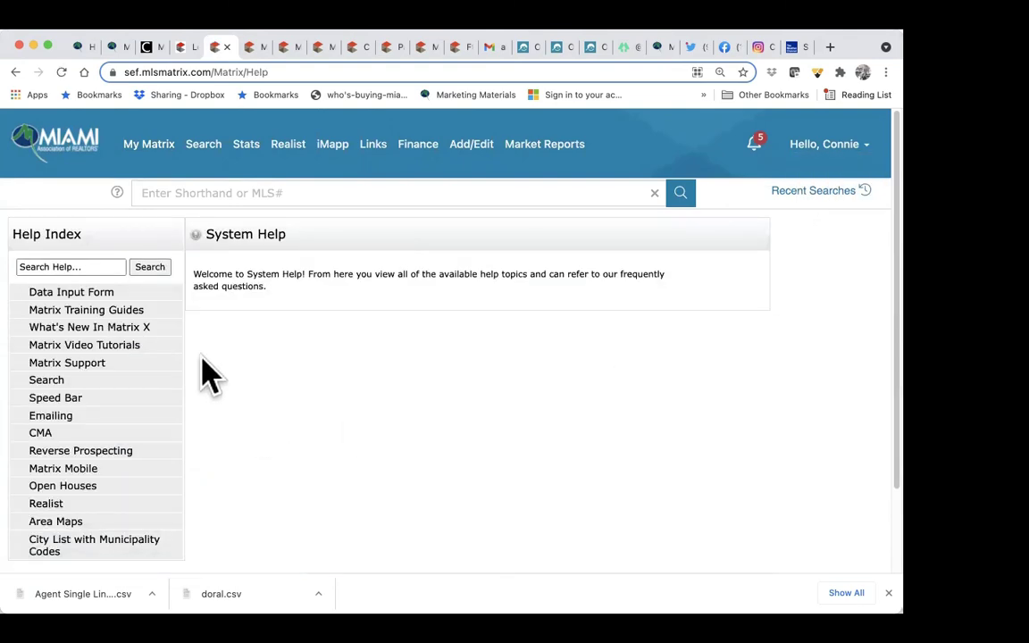
scroll(150, 344, "down", 3)
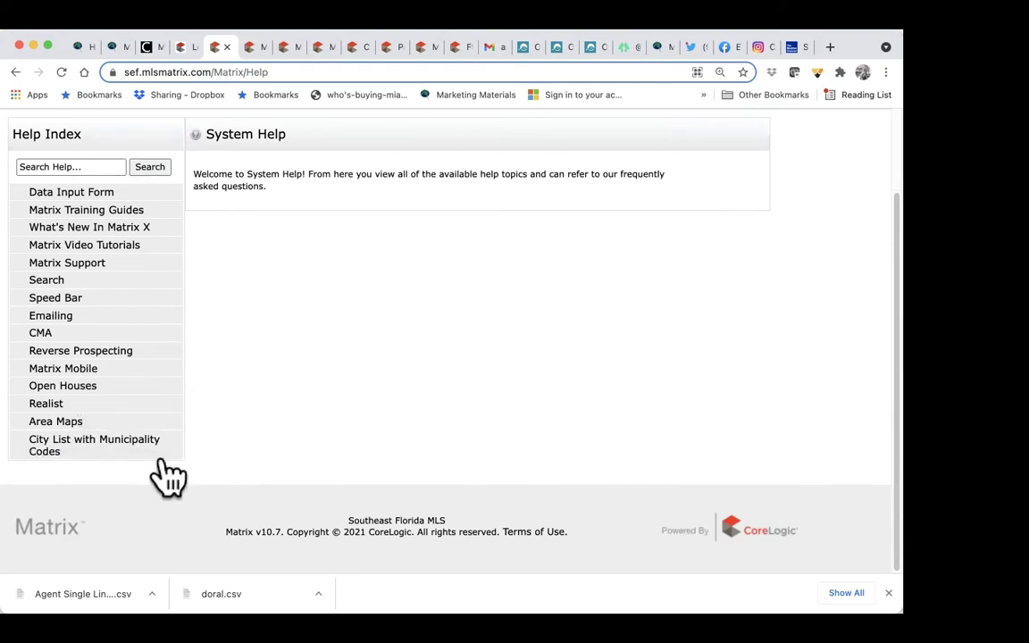
scroll(166, 475, "up", 3)
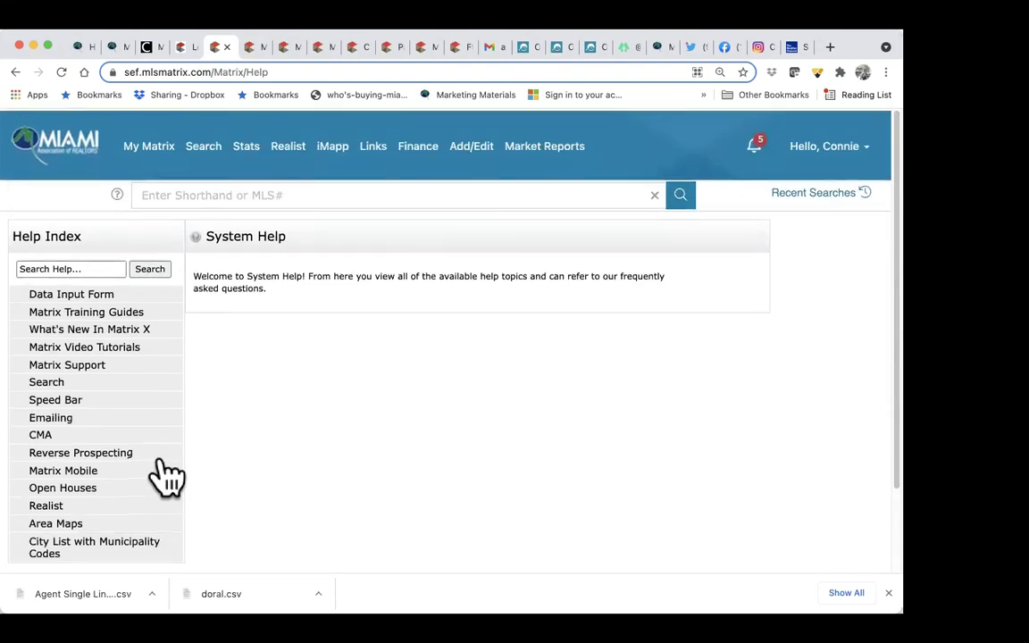
Step: Open the account Settings page from the user menu
mouse_move(206, 142)
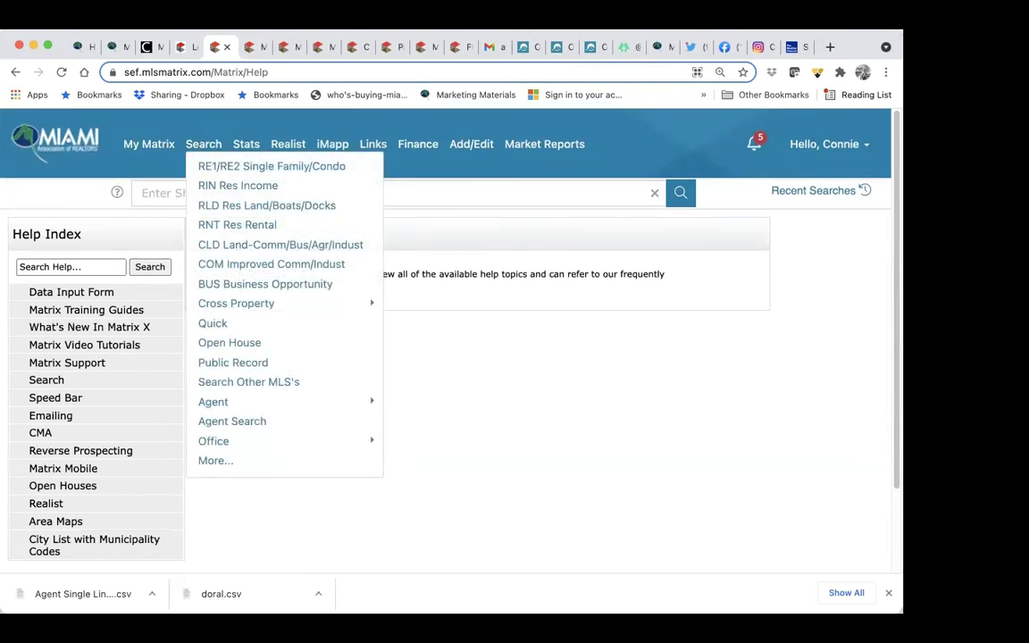
mouse_move(826, 143)
left_click(823, 185)
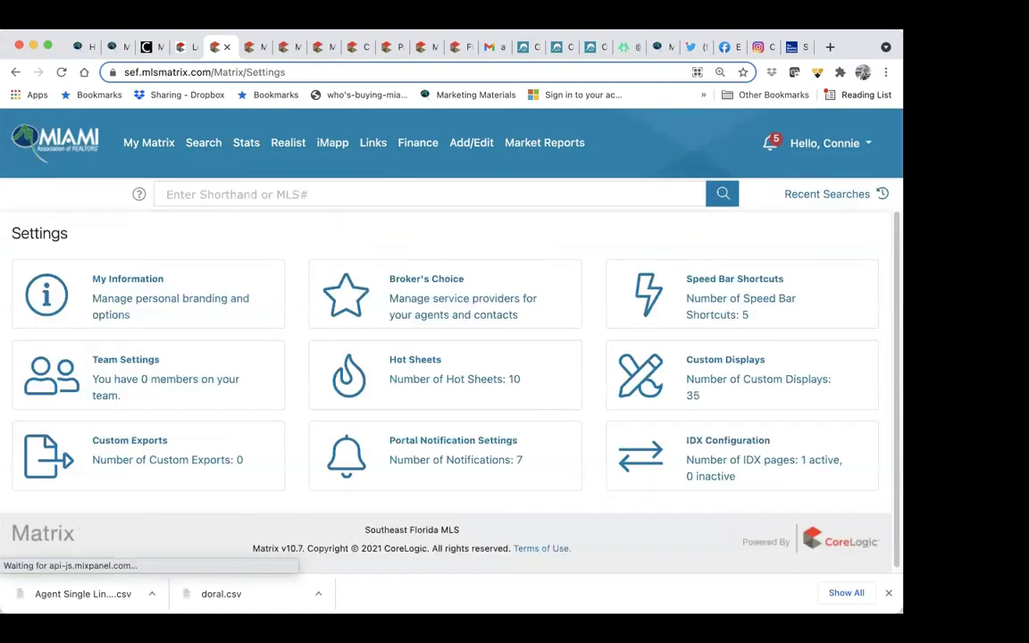
Step: Look over My Information, then go back to Settings and open Portal Notification Settings
left_click(161, 310)
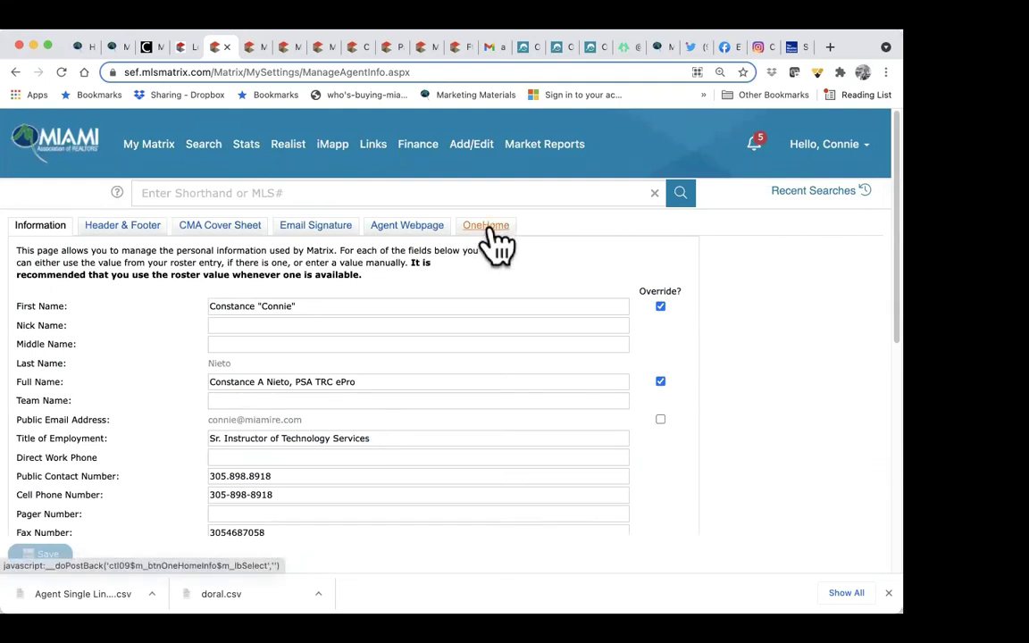
left_click(826, 154)
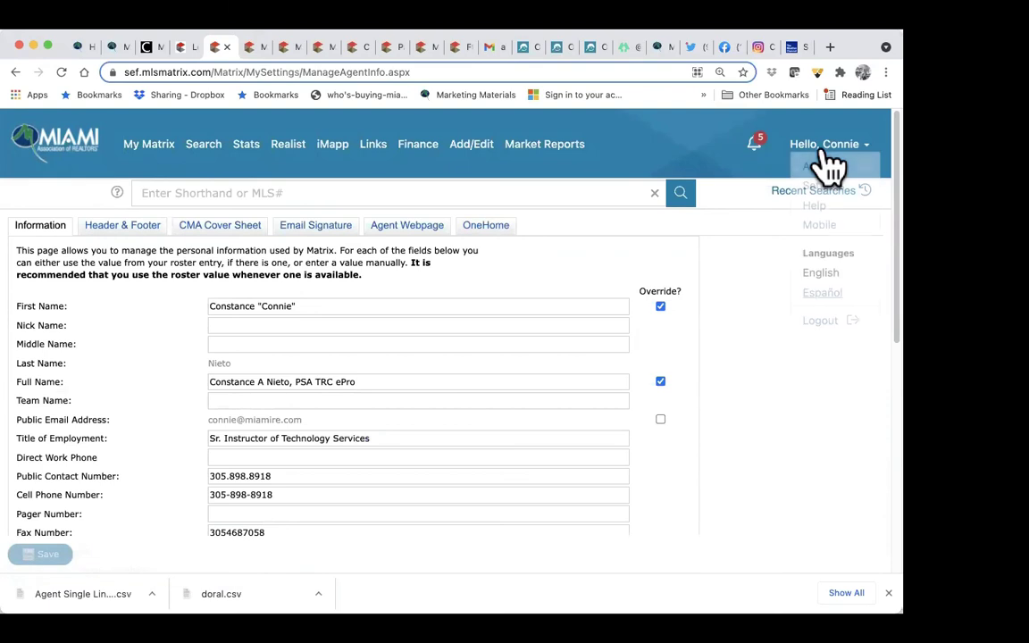
left_click(822, 188)
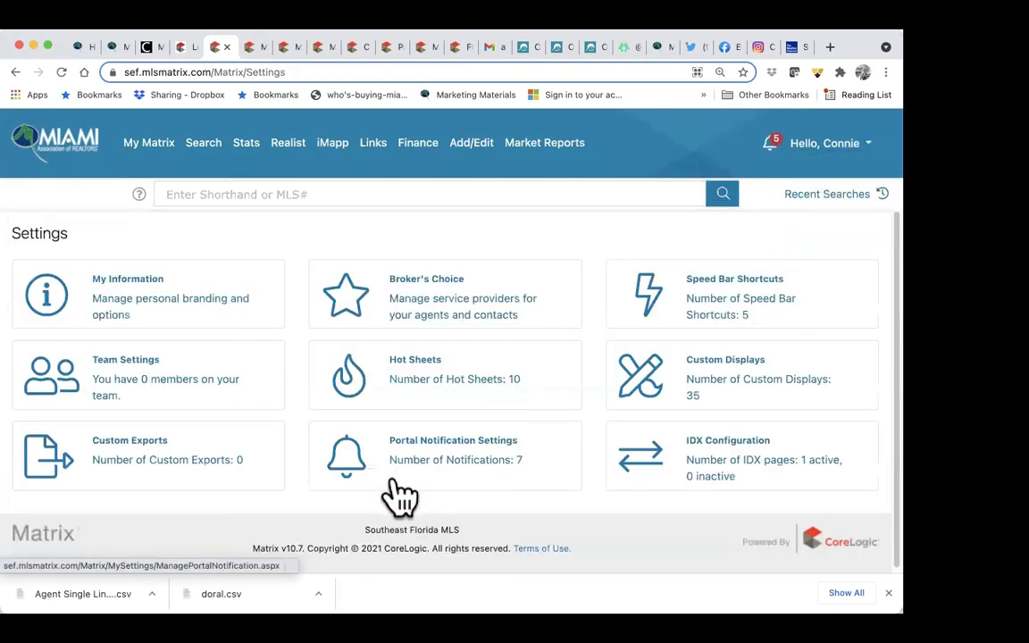
left_click(479, 474)
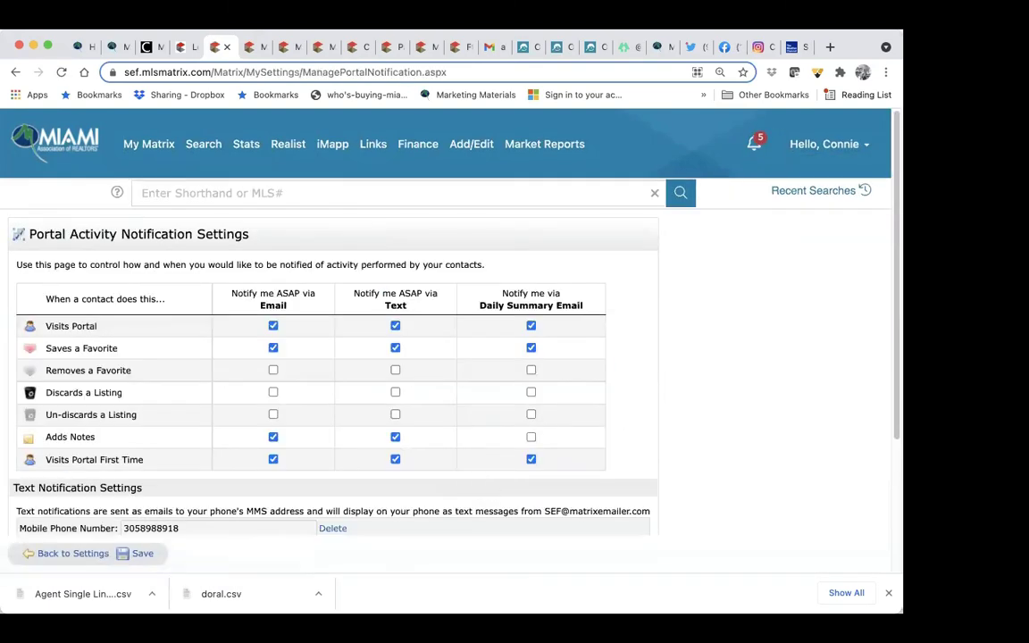